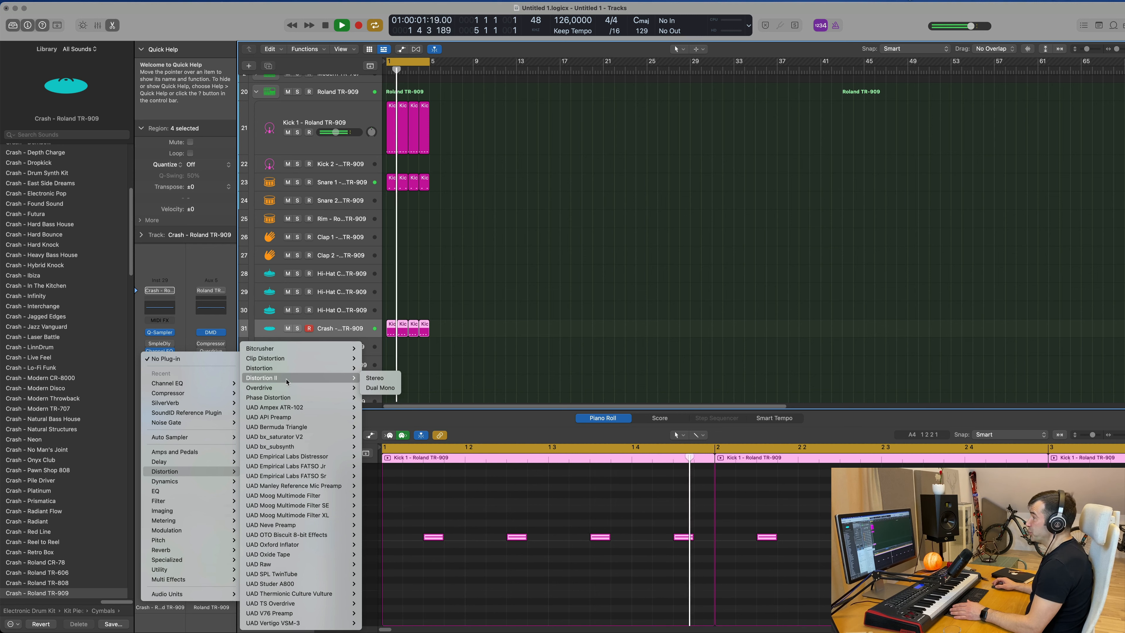
Insert a stereo Distortion II on the Crash track and load its Biting Distortion Light preset.
left_click(394, 377)
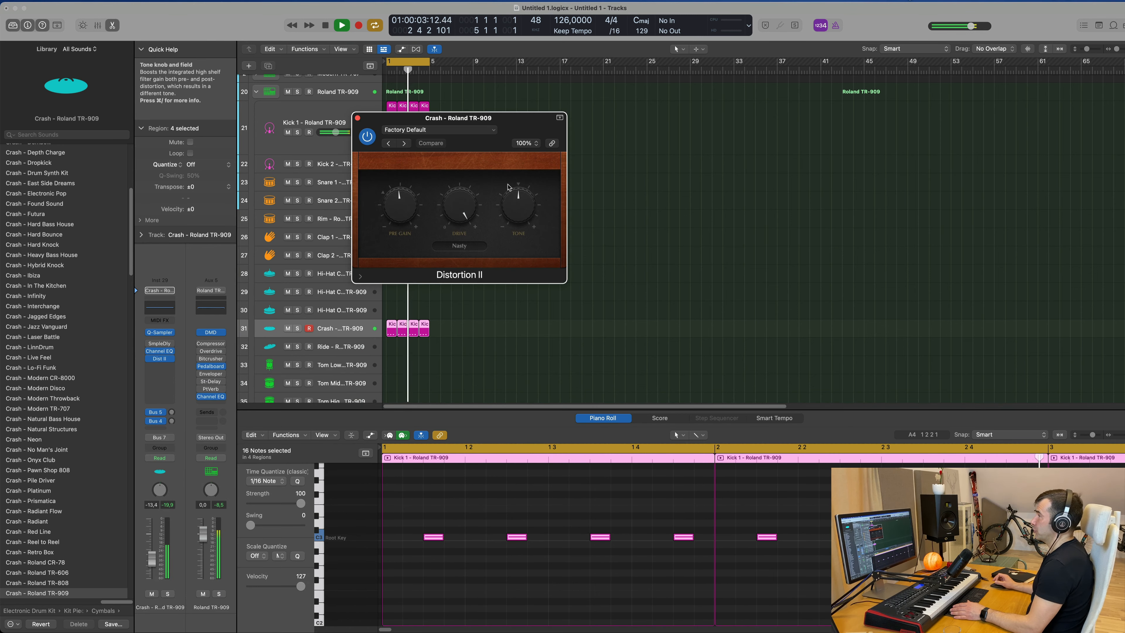
left_click_drag(489, 121, 656, 239)
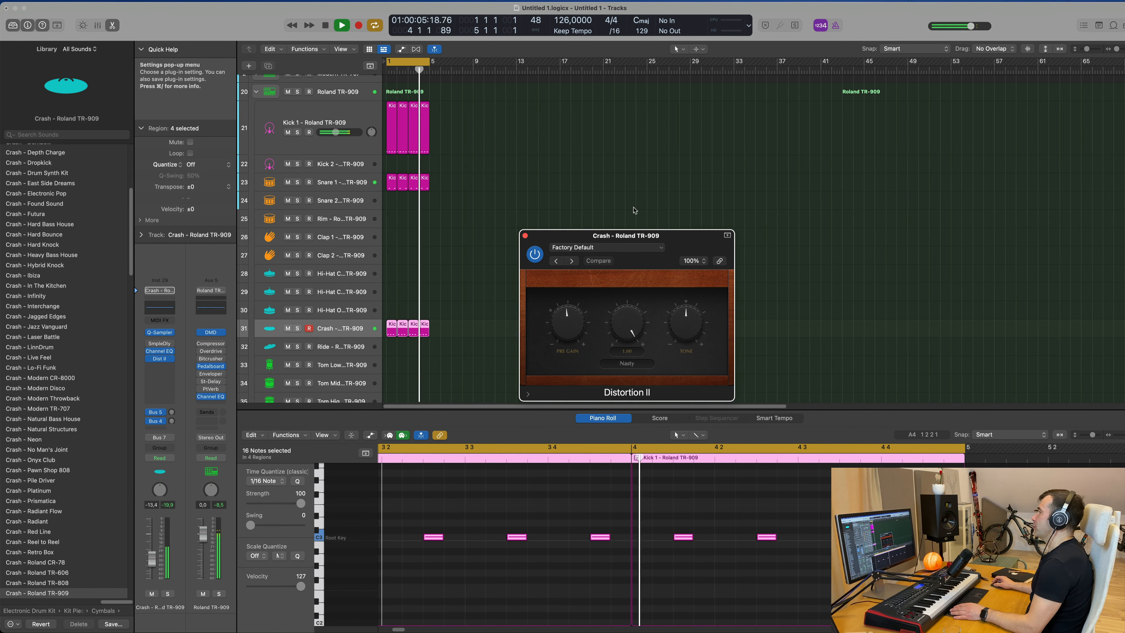
left_click(611, 249)
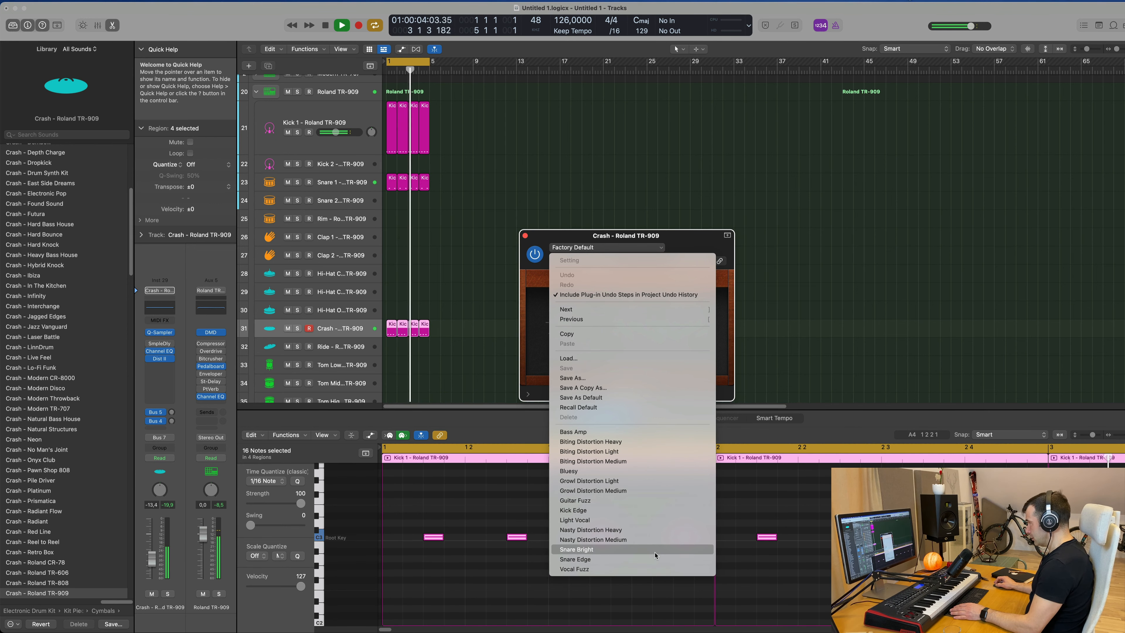
left_click(659, 452)
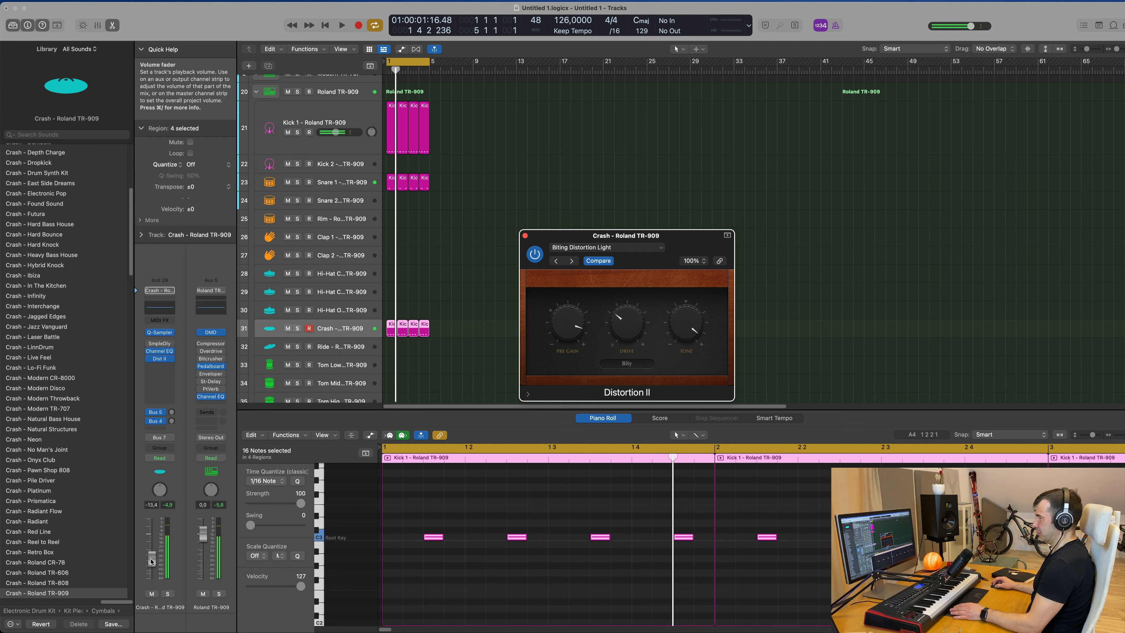
Turn up the Distortion II drive and rebalance the Crash track's volume fader.
left_click_drag(151, 560, 151, 570)
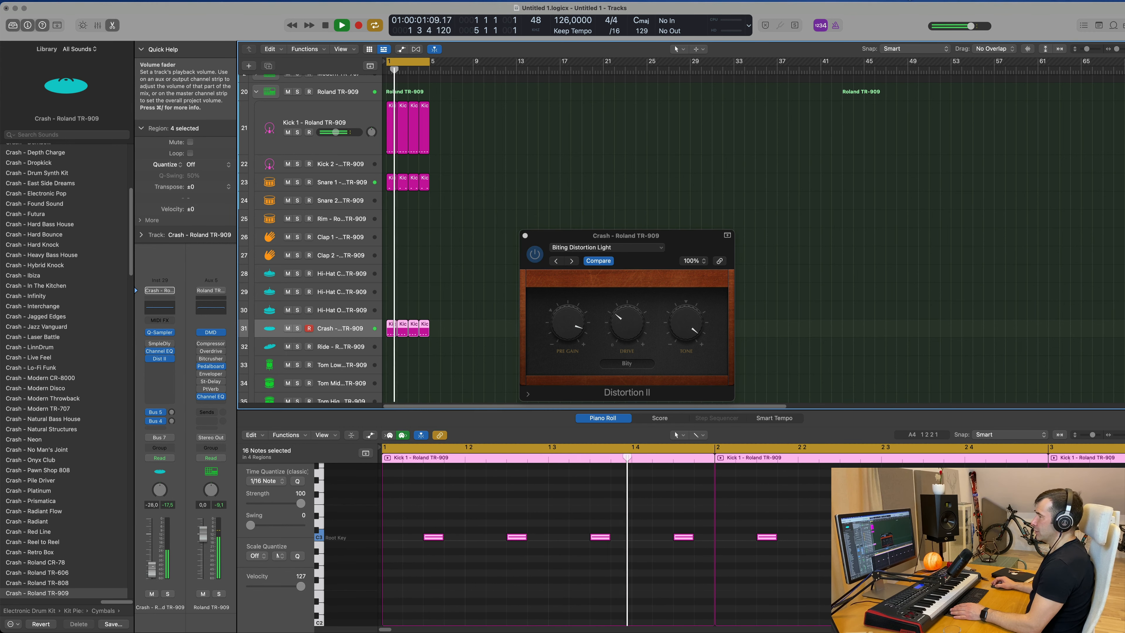
left_click_drag(627, 321, 632, 295)
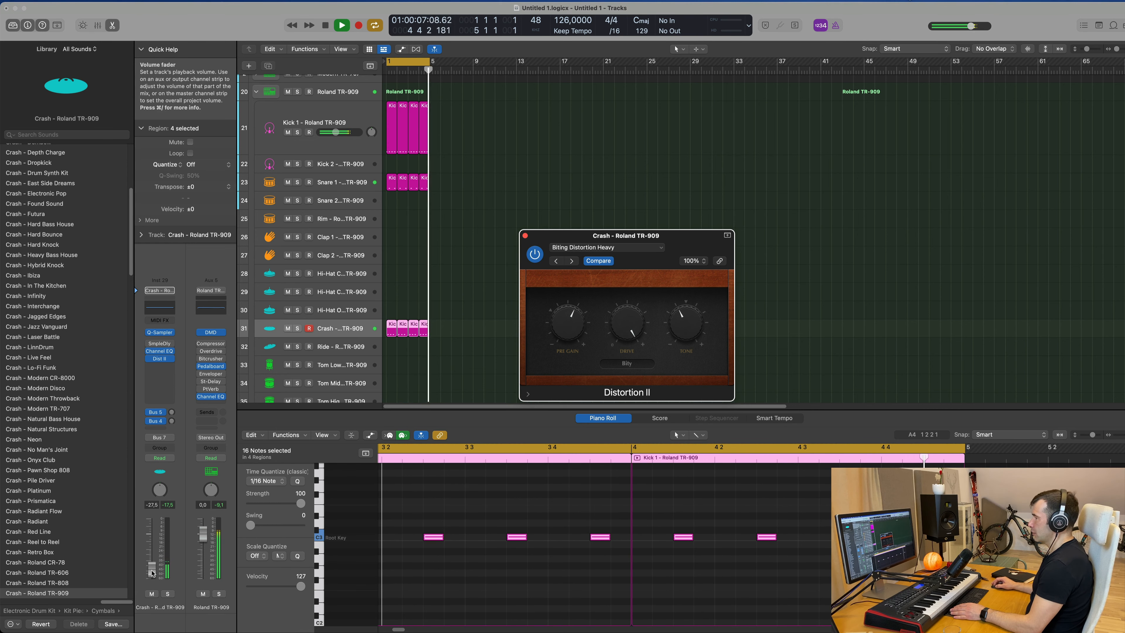
left_click_drag(151, 567, 152, 560)
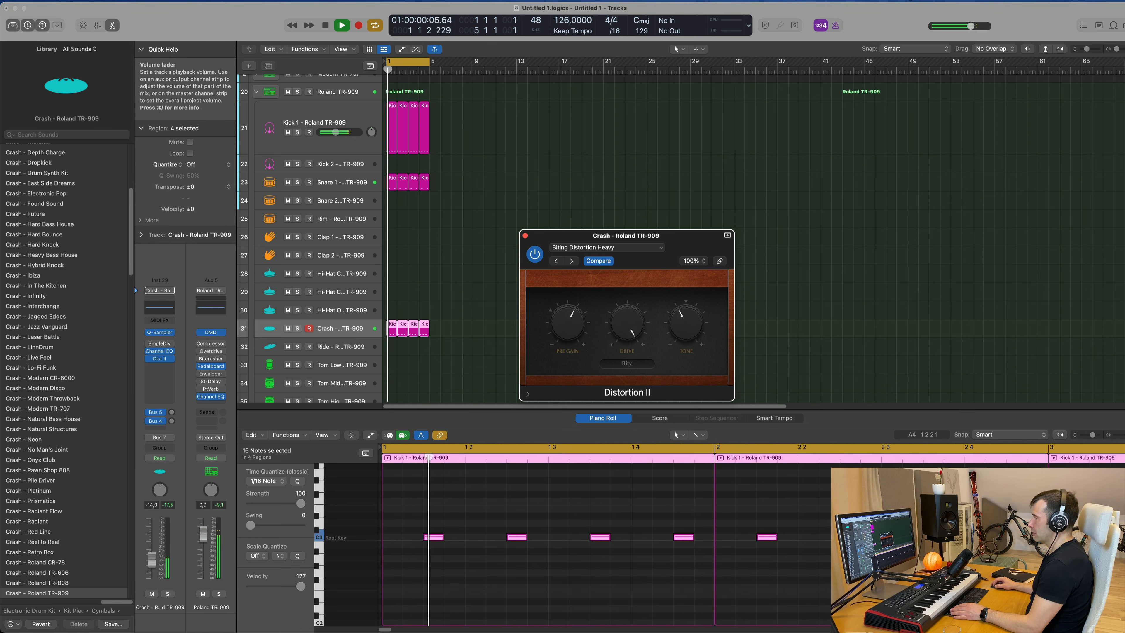
Compare the Crash with Distortion II bypassed and active, and lower the Crash volume slightly while auditioning.
left_click(536, 256)
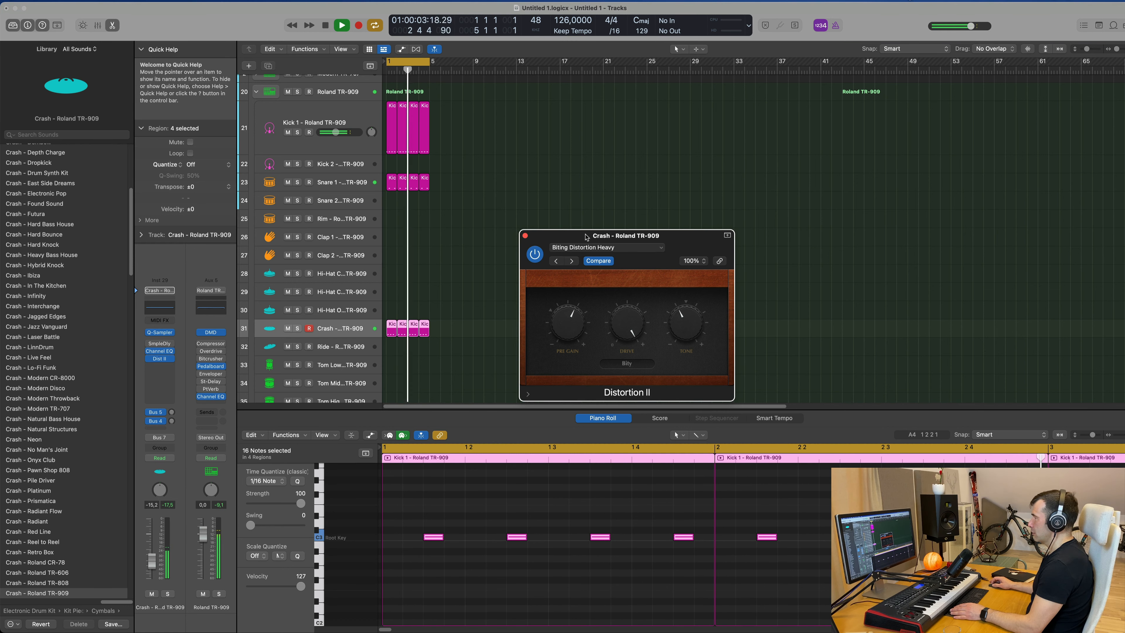
left_click_drag(586, 237, 599, 222)
left_click_drag(153, 564, 153, 568)
key("space")
key("space")
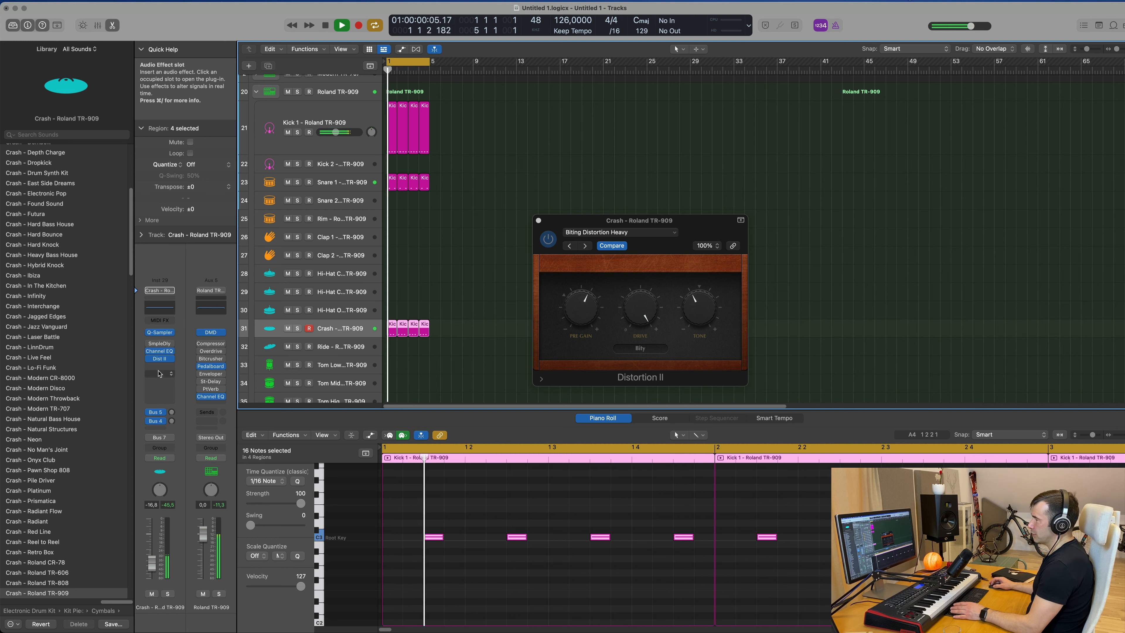
Insert a stereo Compressor after the distortion on the Crash track.
left_click(159, 374)
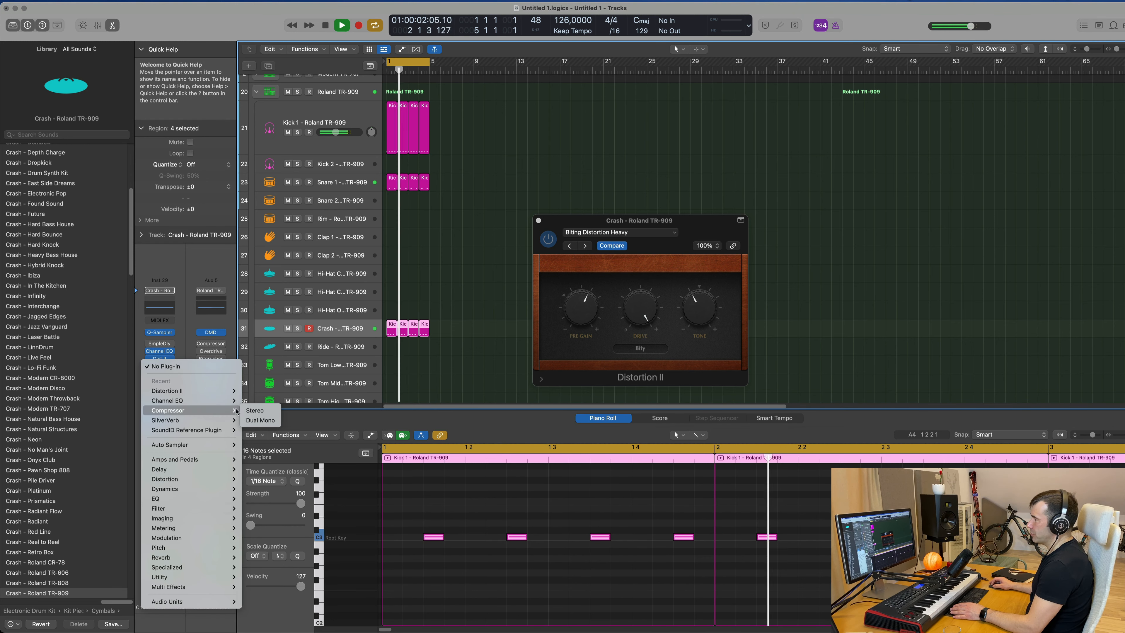
left_click(255, 410)
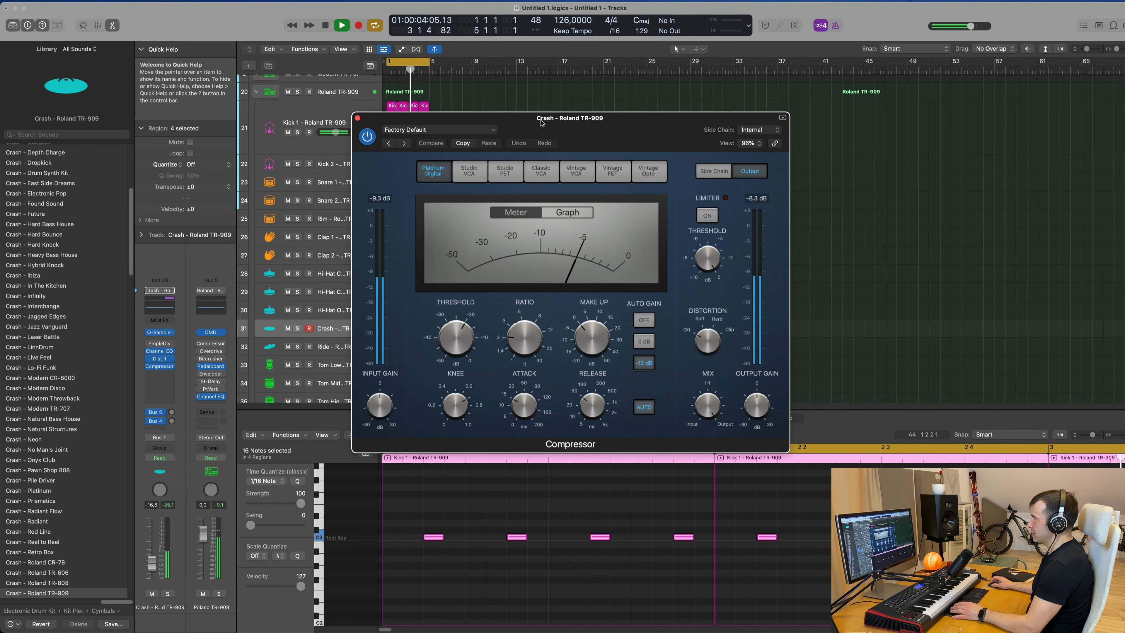
left_click_drag(542, 123, 592, 129)
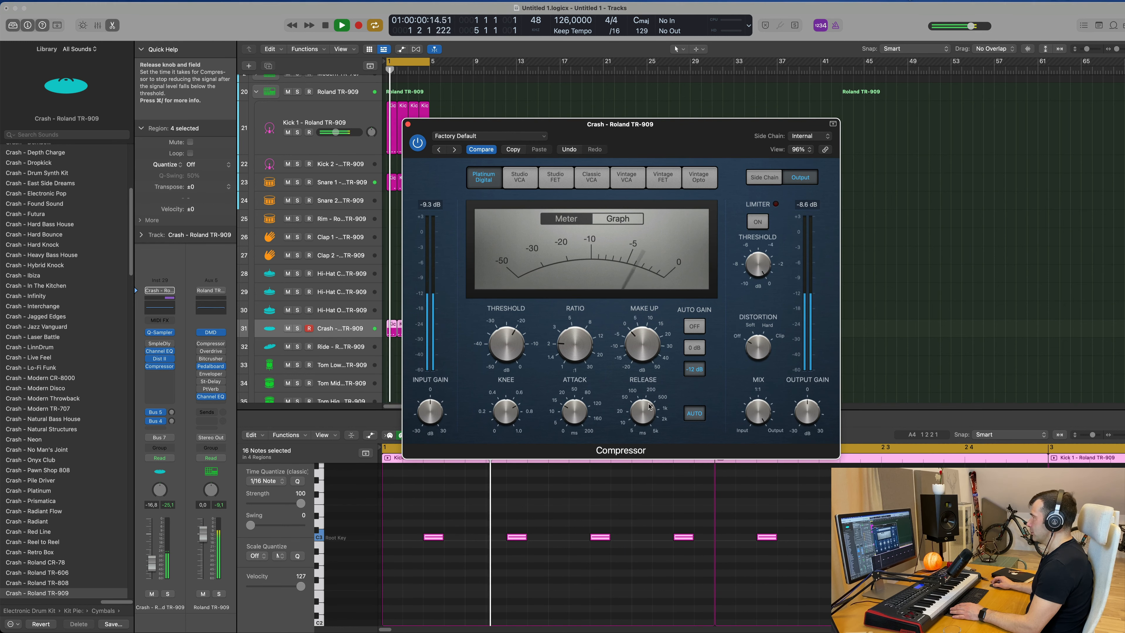
Set the compressor threshold to about -22 dB, shorten the release, lower the Crash volume, and close the plug-in.
left_click_drag(646, 408, 644, 429)
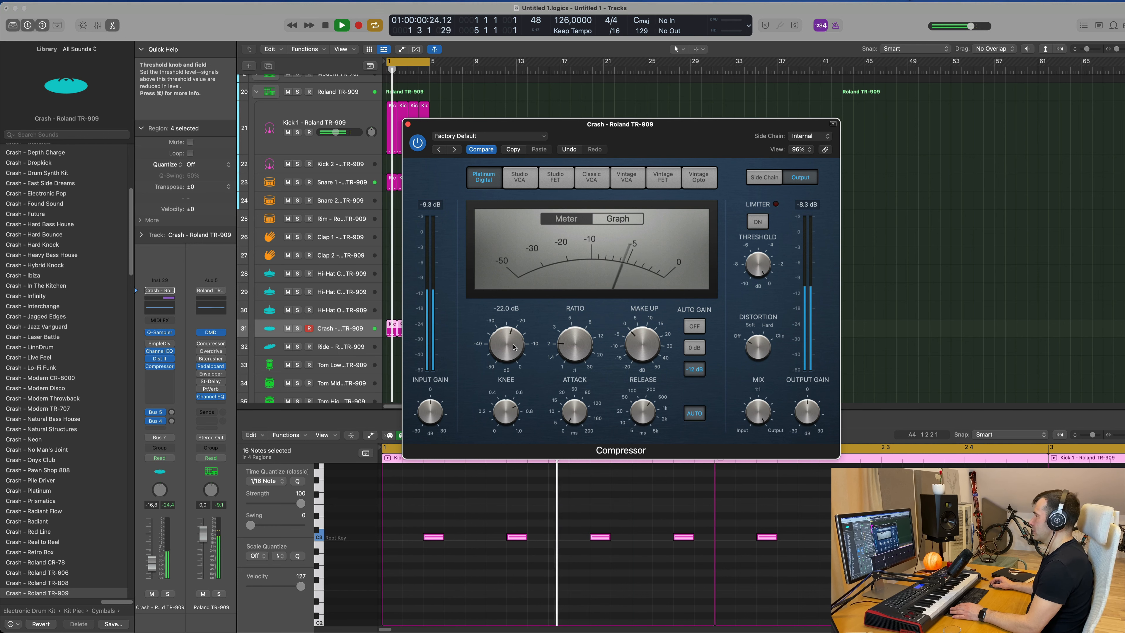
left_click_drag(589, 322, 590, 319)
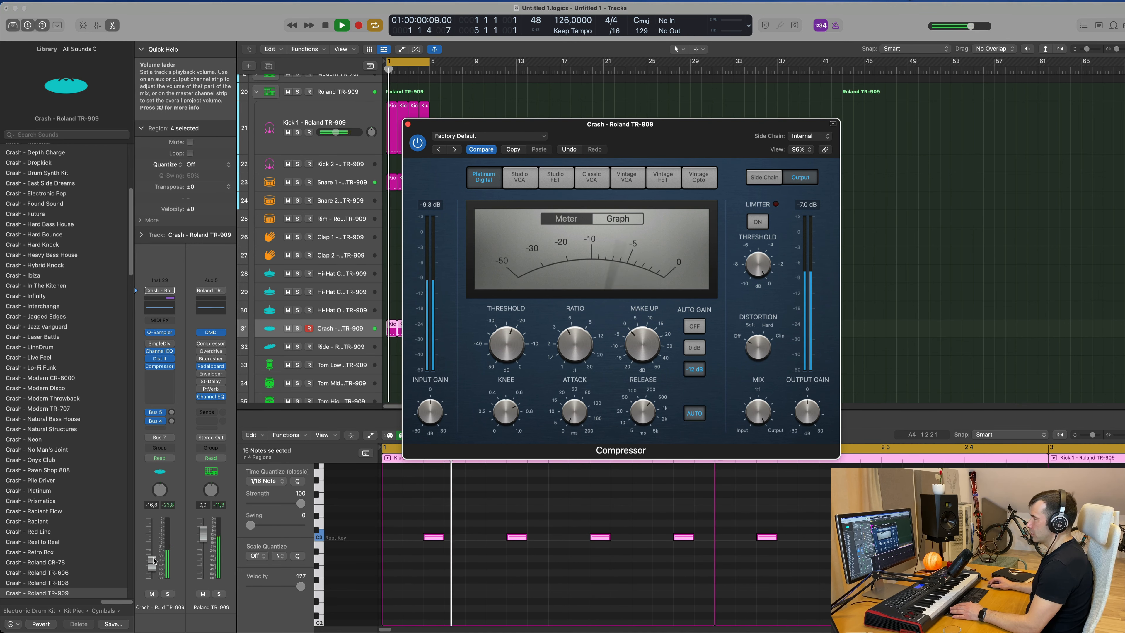
left_click_drag(151, 564, 154, 573)
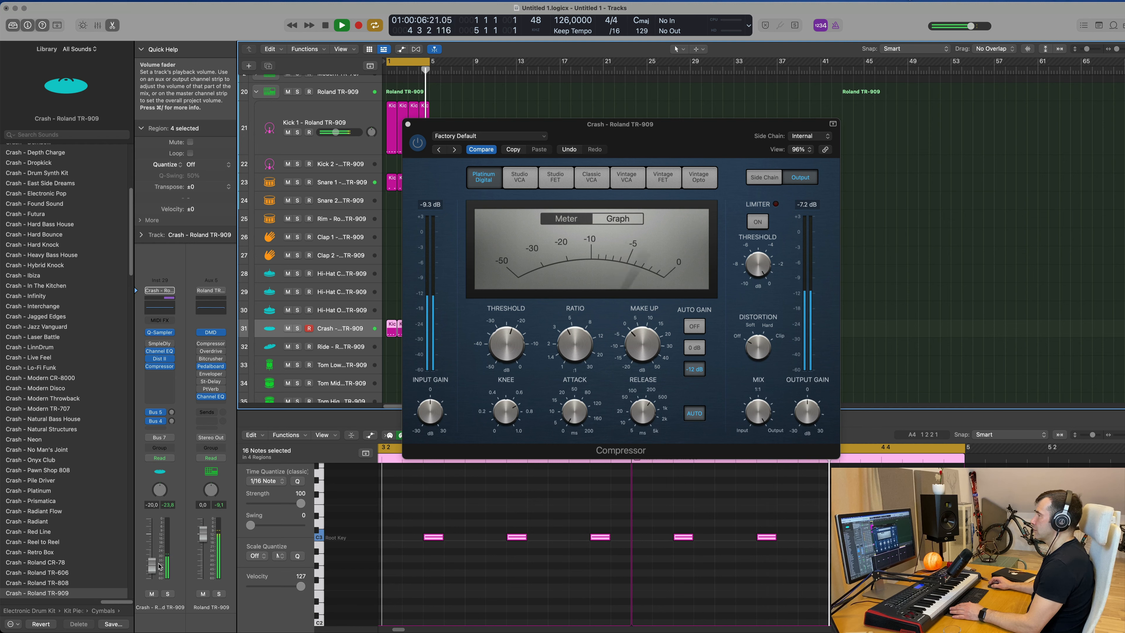
left_click(408, 124)
left_click(330, 182)
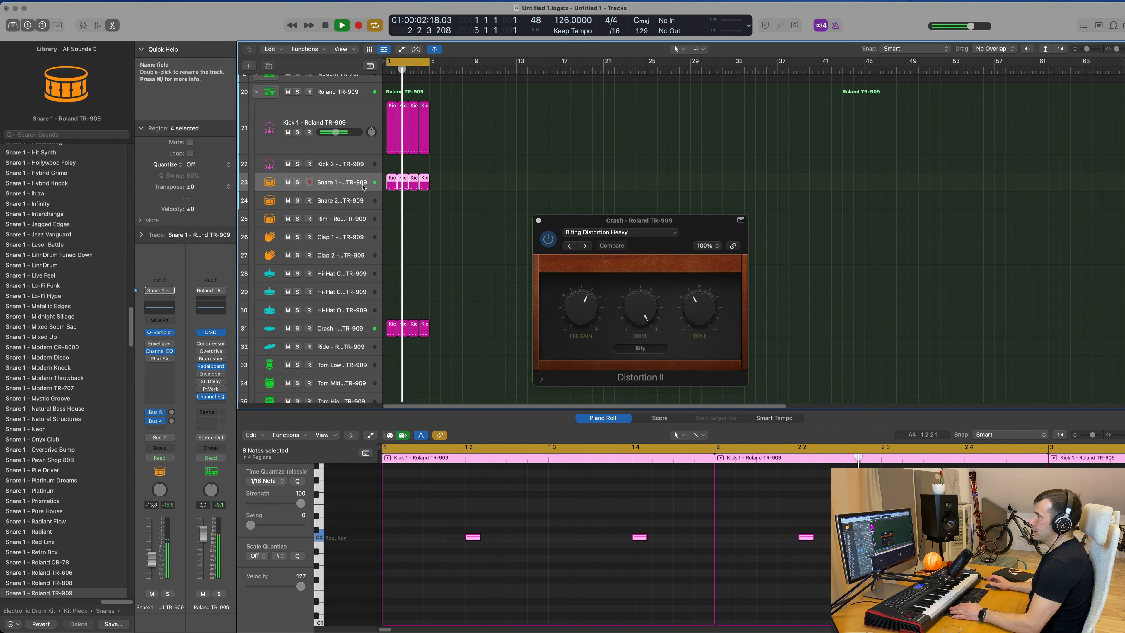
left_click_drag(152, 559, 153, 562)
scroll(463, 280, "down", 4)
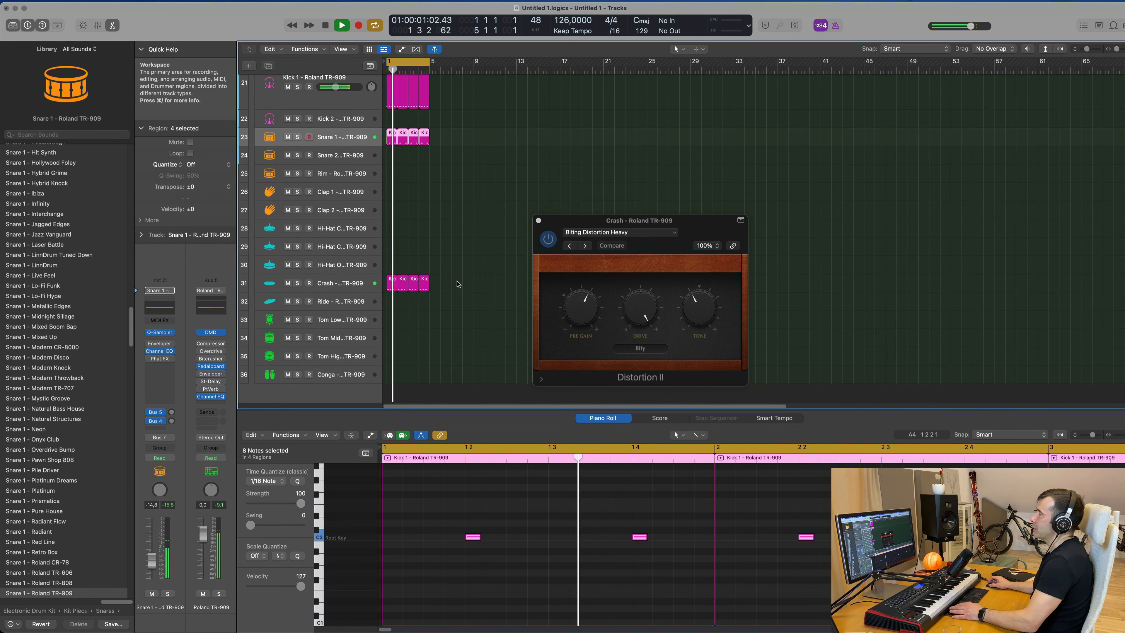
Copy a Kick 1 region onto the Ride track at bar 1 and repeat it three times.
left_click(466, 277)
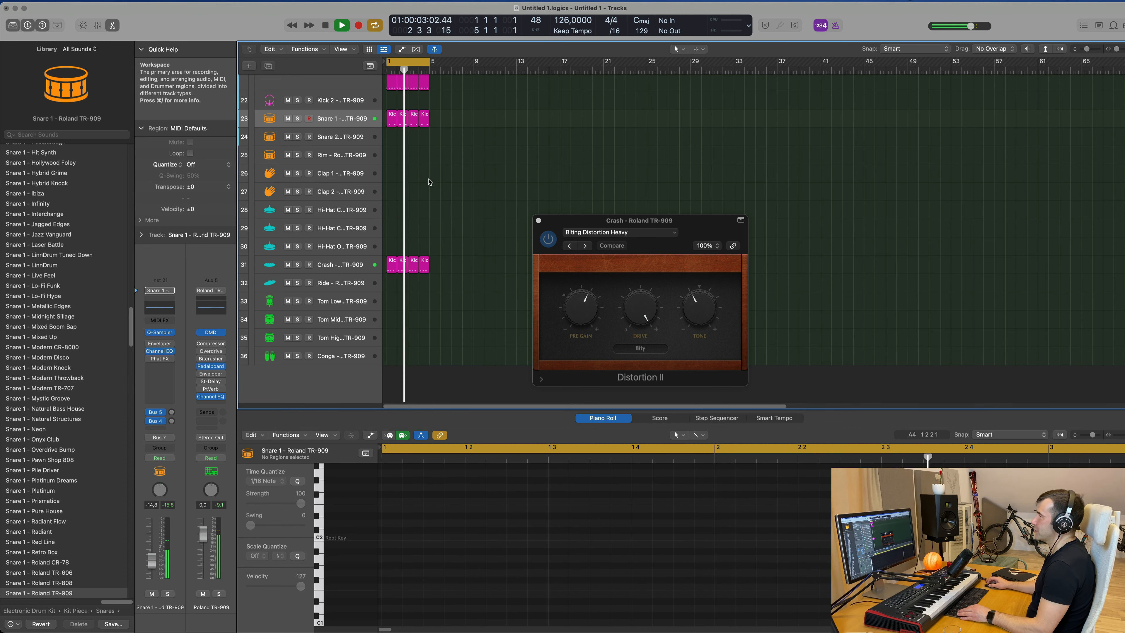
left_click(391, 87)
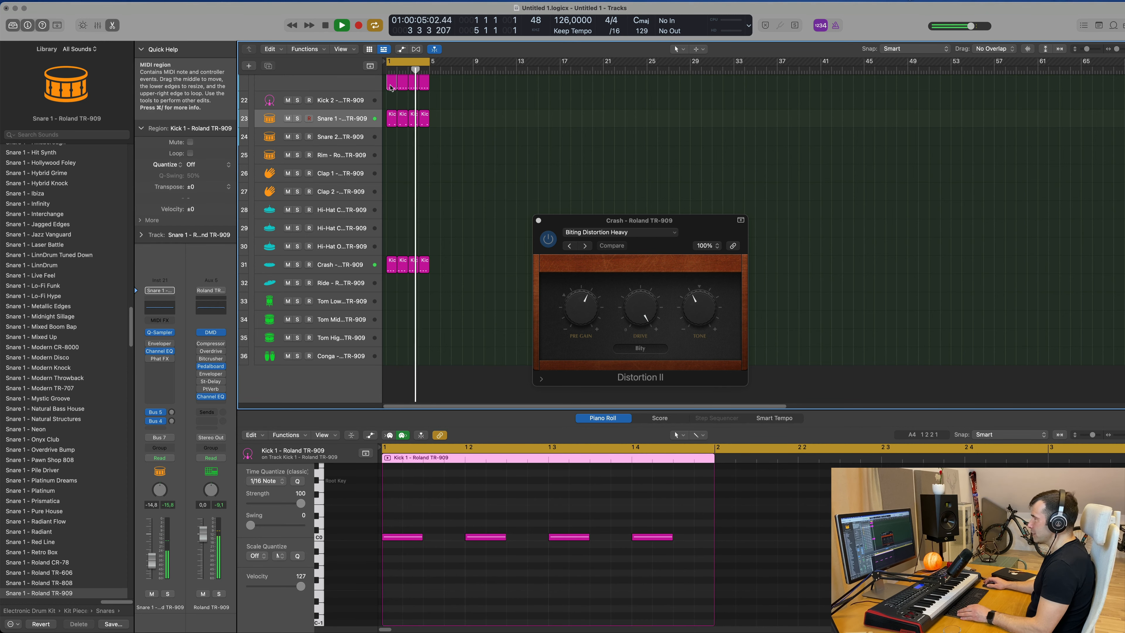
left_click_drag(390, 87, 393, 286)
left_click_drag(395, 507, 671, 592)
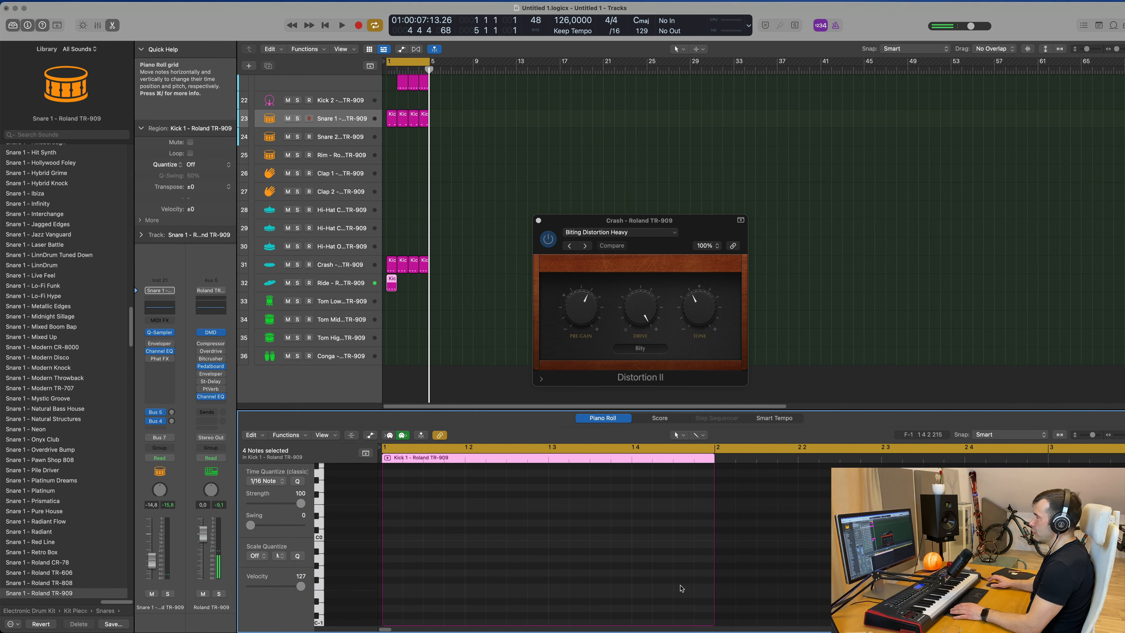
left_click_drag(428, 290, 396, 279)
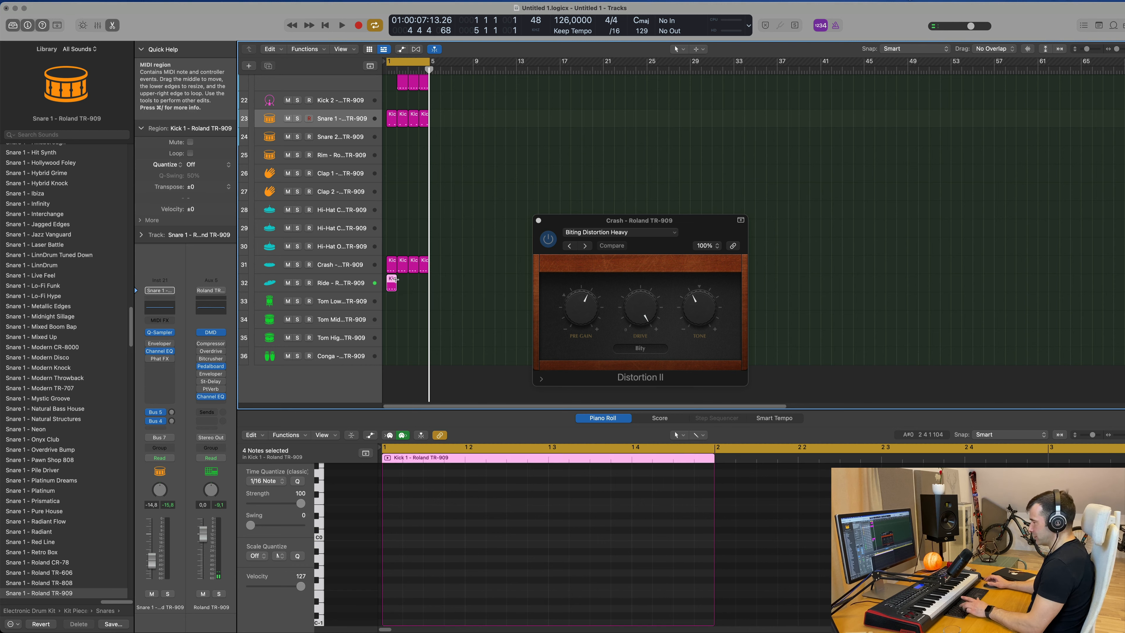
key("super+r")
key("super+r")
key("super+r")
Play back the pattern to audition the new Ride part.
left_click(361, 282)
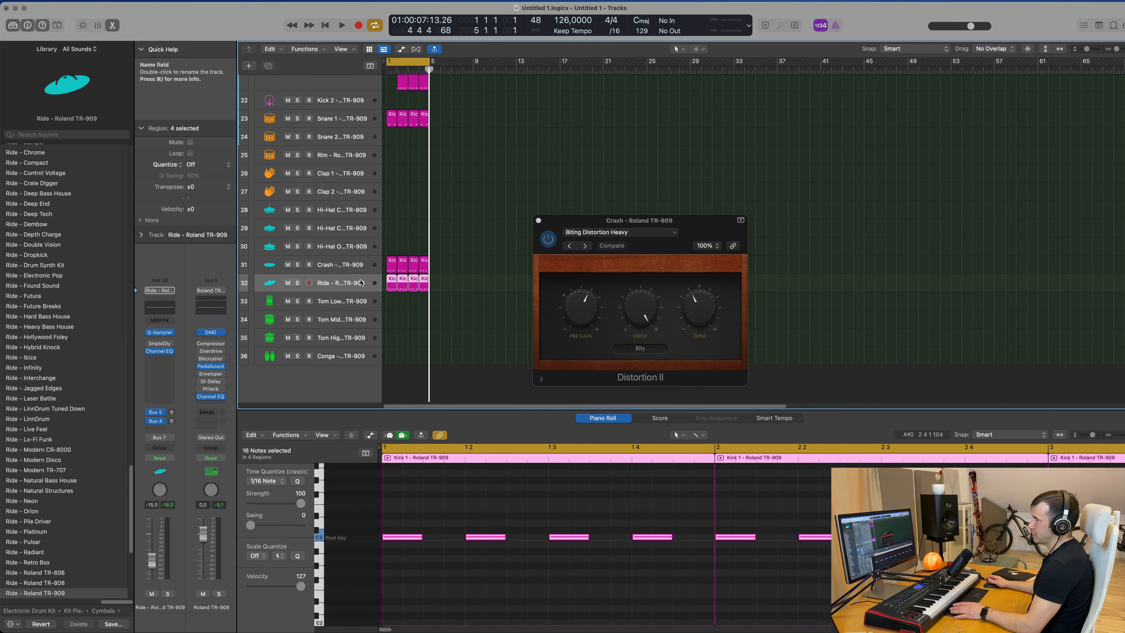
key("space")
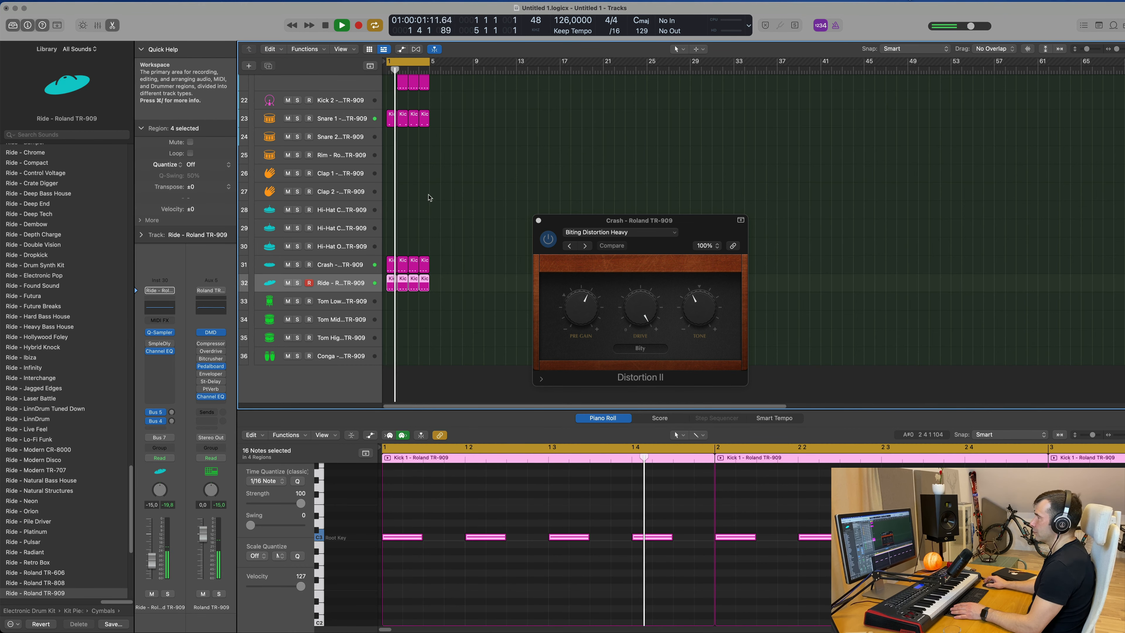
scroll(432, 165, "up", 2)
key("space")
scroll(432, 165, "up", 1)
left_click(392, 142)
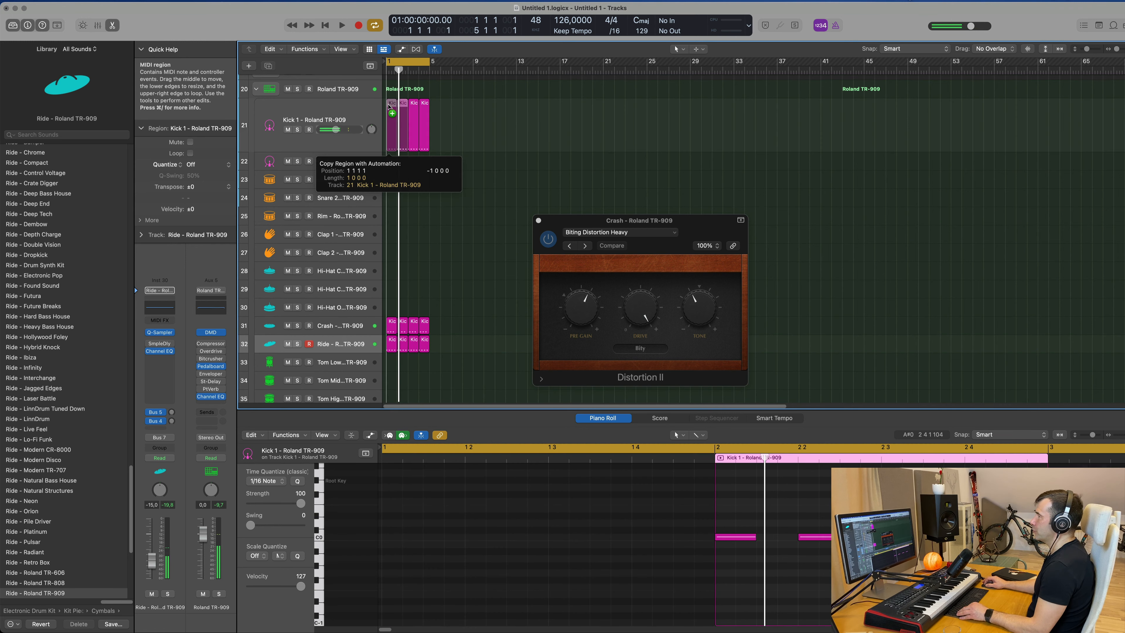
scroll(472, 262, "down", 3)
key("space")
Lower the Ride track's volume while the pattern plays.
left_click(361, 294)
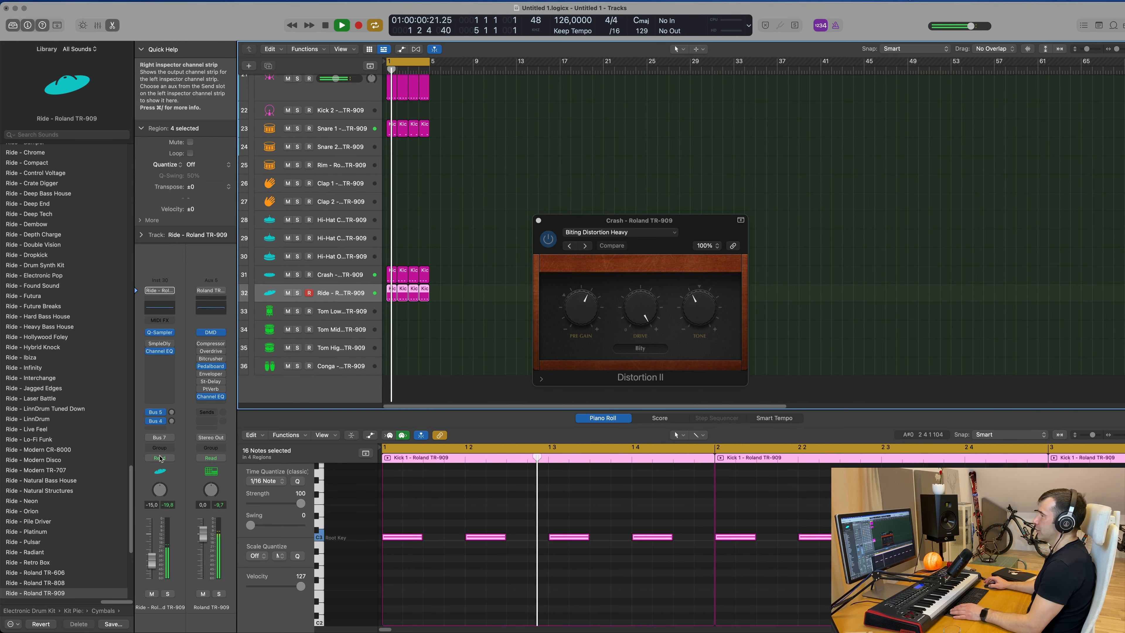
key("space")
left_click_drag(152, 558, 153, 571)
key("space")
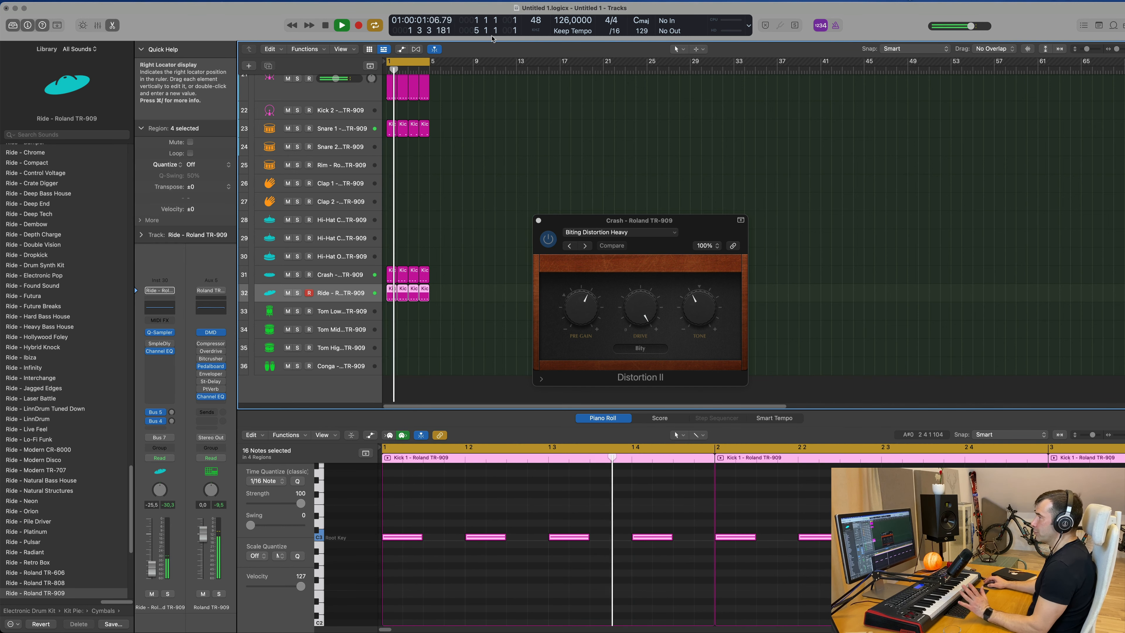
Expand the Modern TR-707 track stack and select its Cowbell track.
scroll(520, 210, "down", 2)
scroll(522, 212, "up", 5)
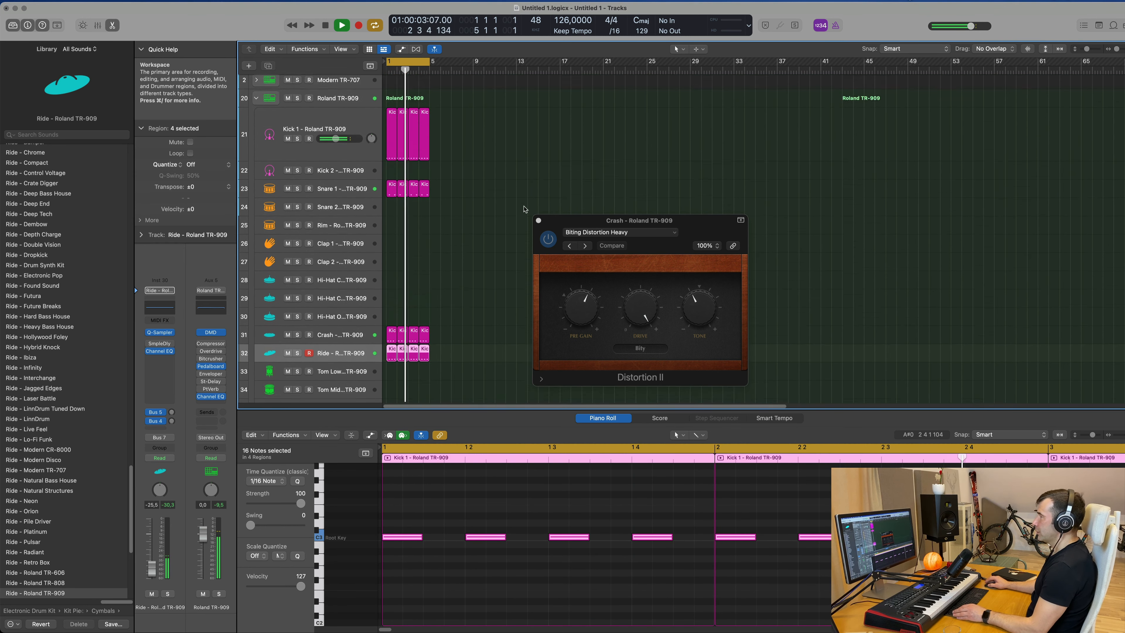
left_click(256, 103)
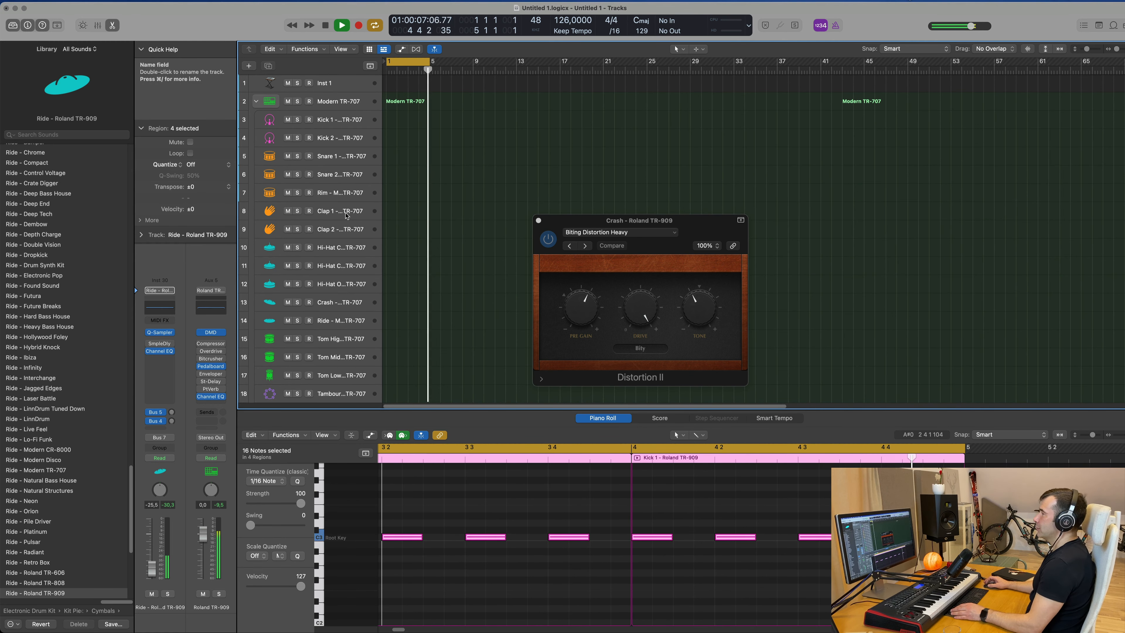
scroll(361, 279, "down", 2)
scroll(361, 279, "down", 4)
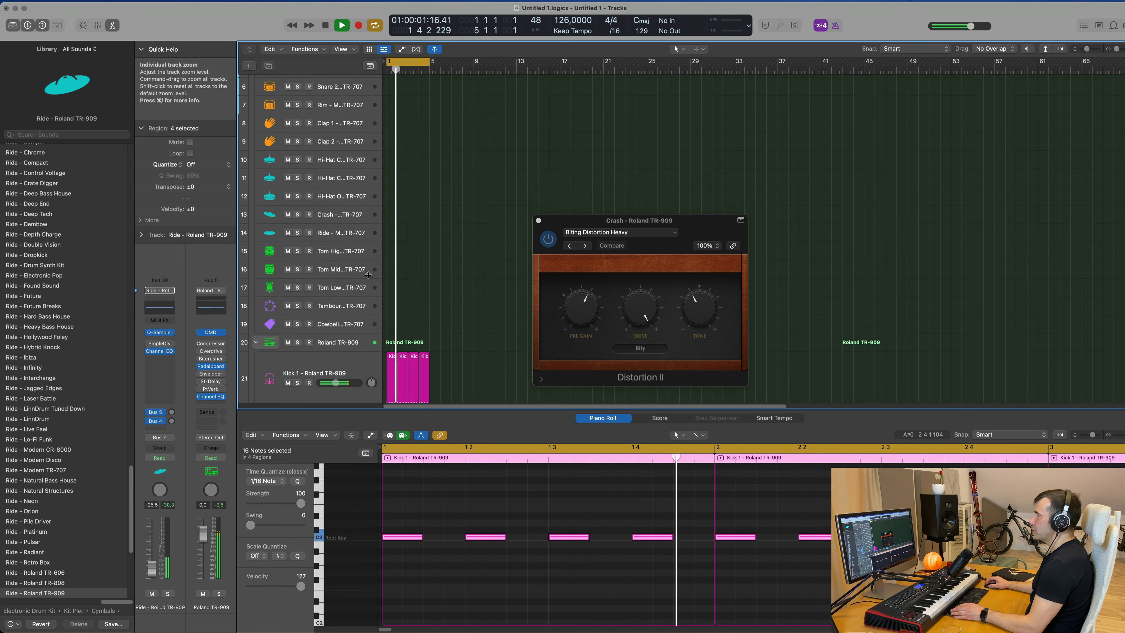
left_click(334, 297)
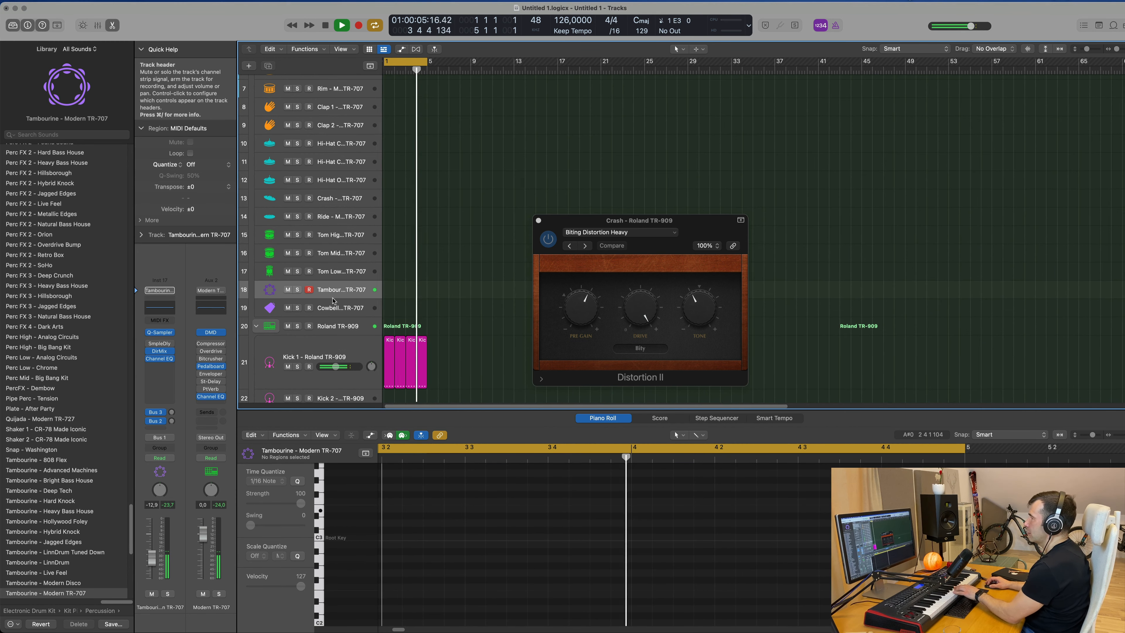
left_click(337, 307)
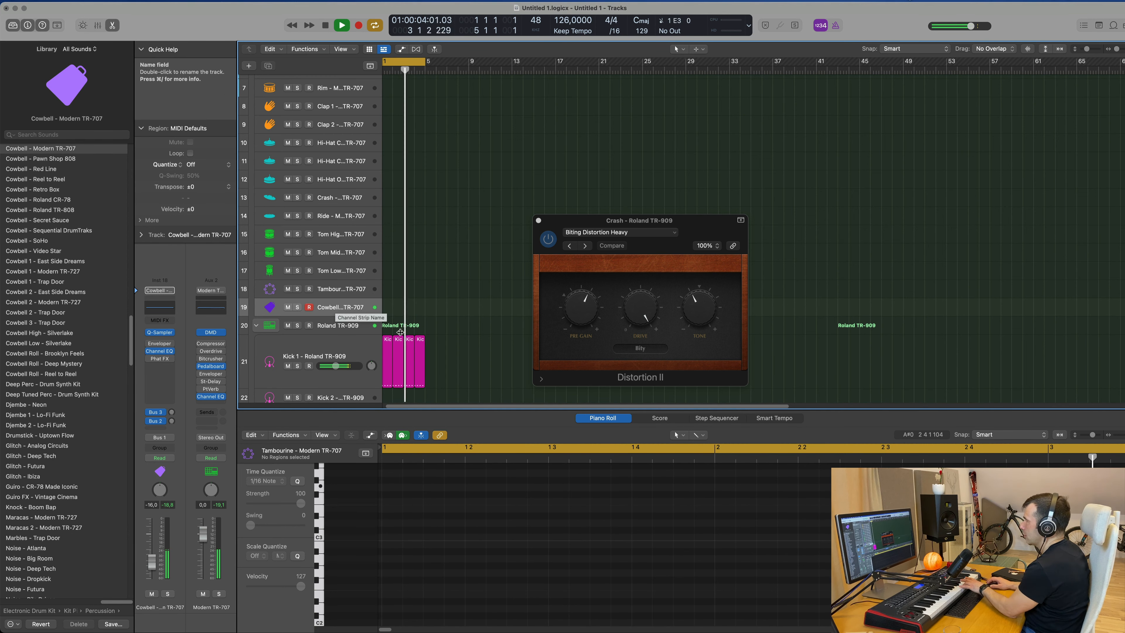
Copy a Kick 1 region onto the Cowbell track at bar 1 and play it back.
scroll(401, 328, "down", 3)
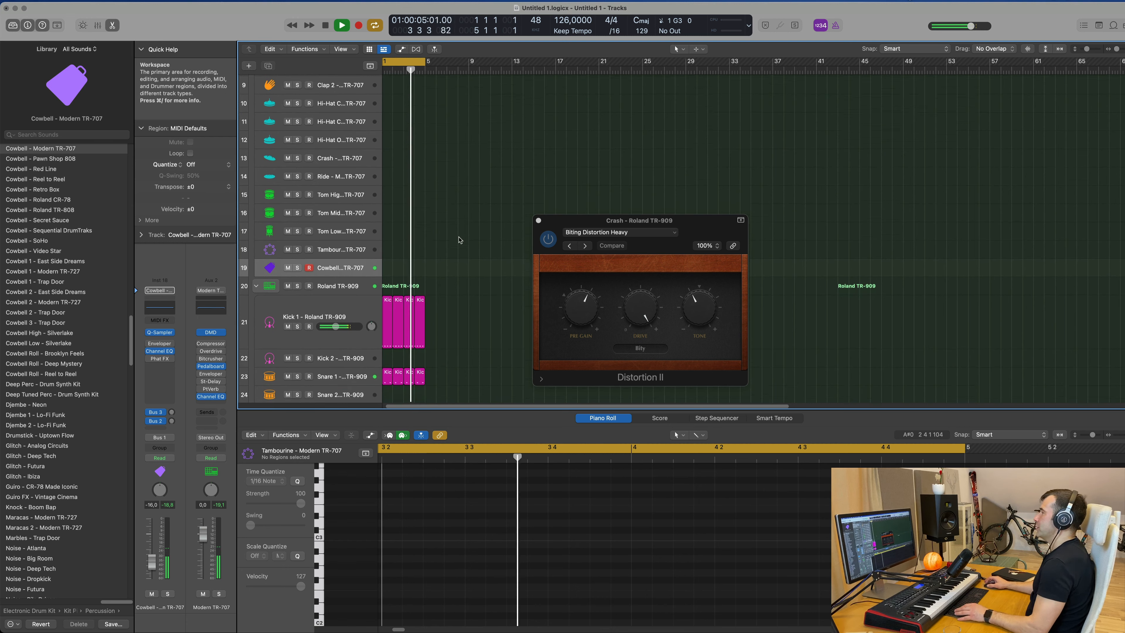
left_click(407, 297)
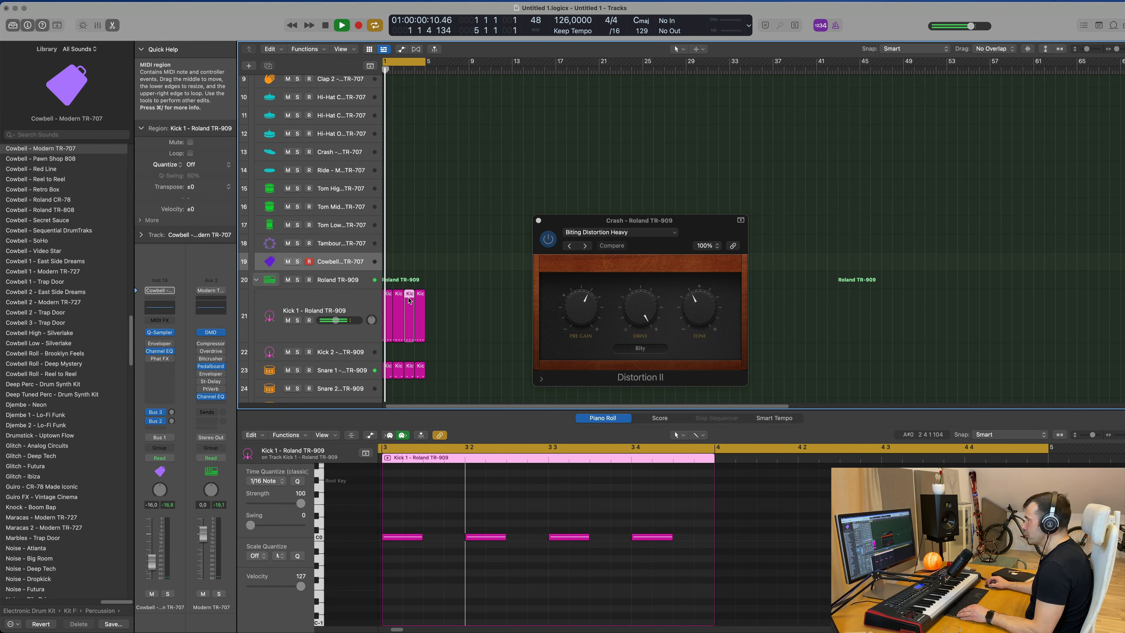
left_click_drag(408, 301, 389, 263)
key("space")
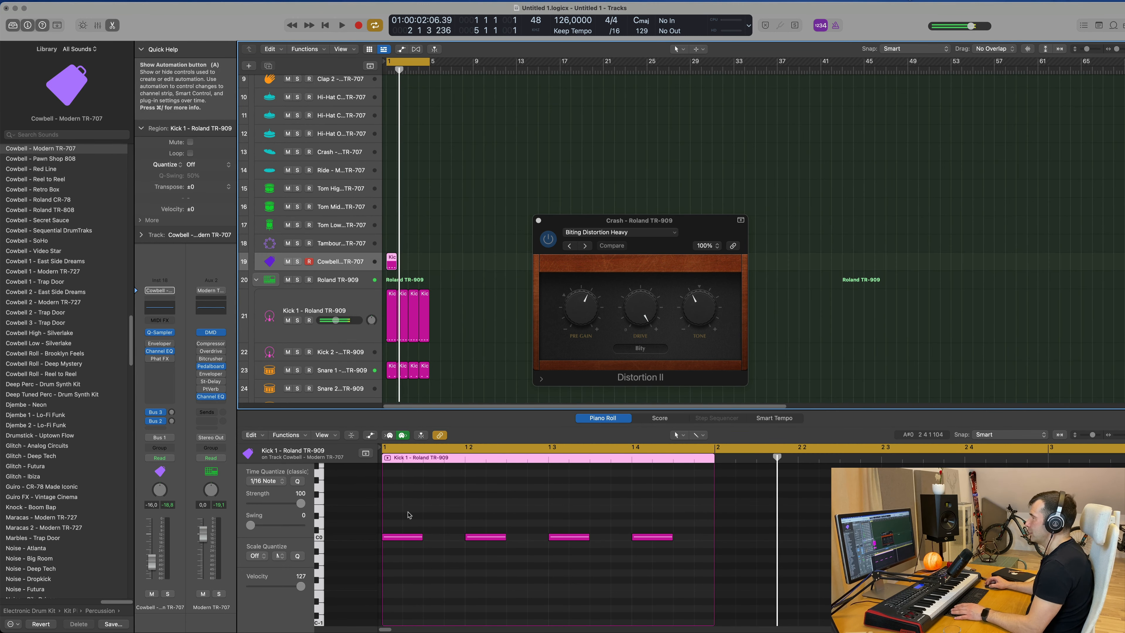
key("space")
Audition the cowbell pattern and lower the Cowbell track's volume while it plays.
key("space")
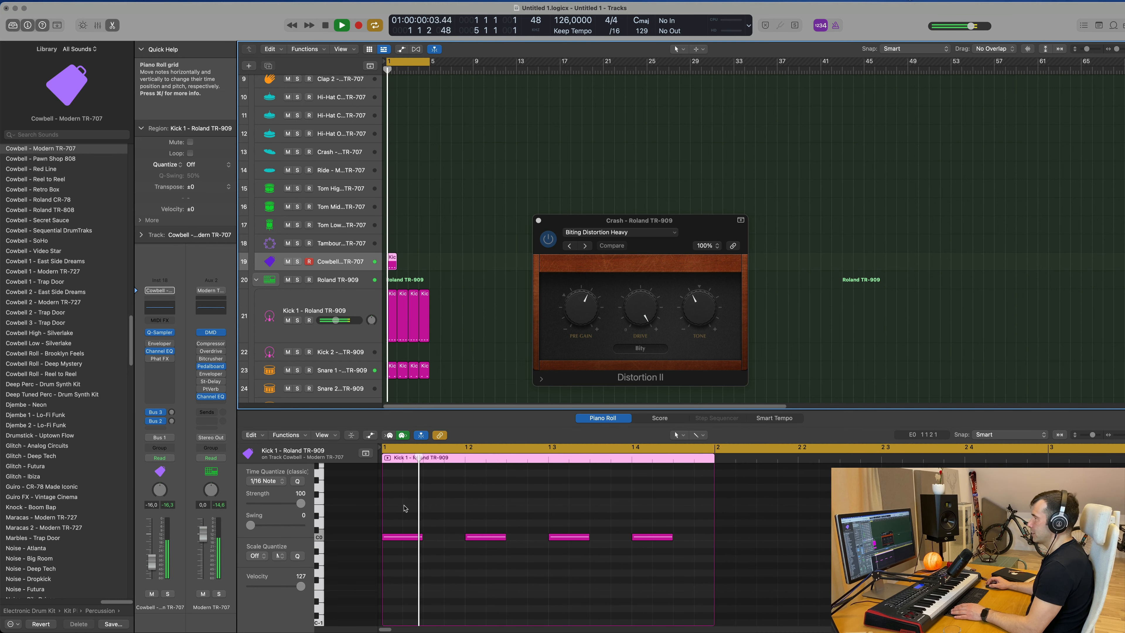
key("space")
left_click(404, 516)
key("space")
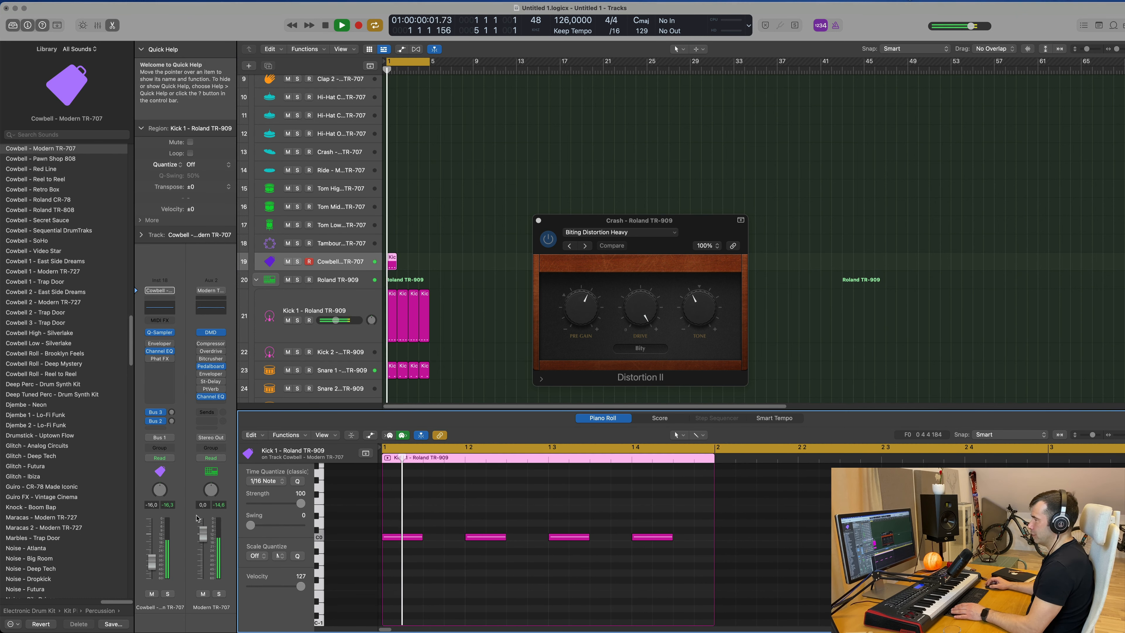
left_click_drag(152, 562, 152, 568)
key("space")
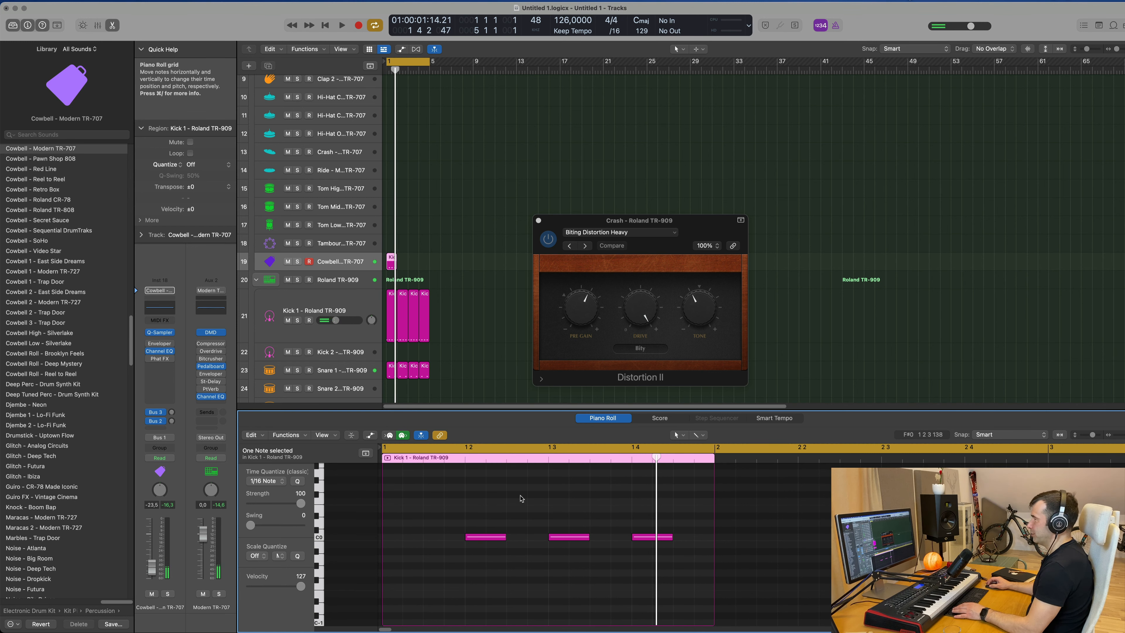
Delete the cowbell's beat-three note and shift the two remaining notes later onto off-beats, then play back.
left_click_drag(530, 498, 567, 564)
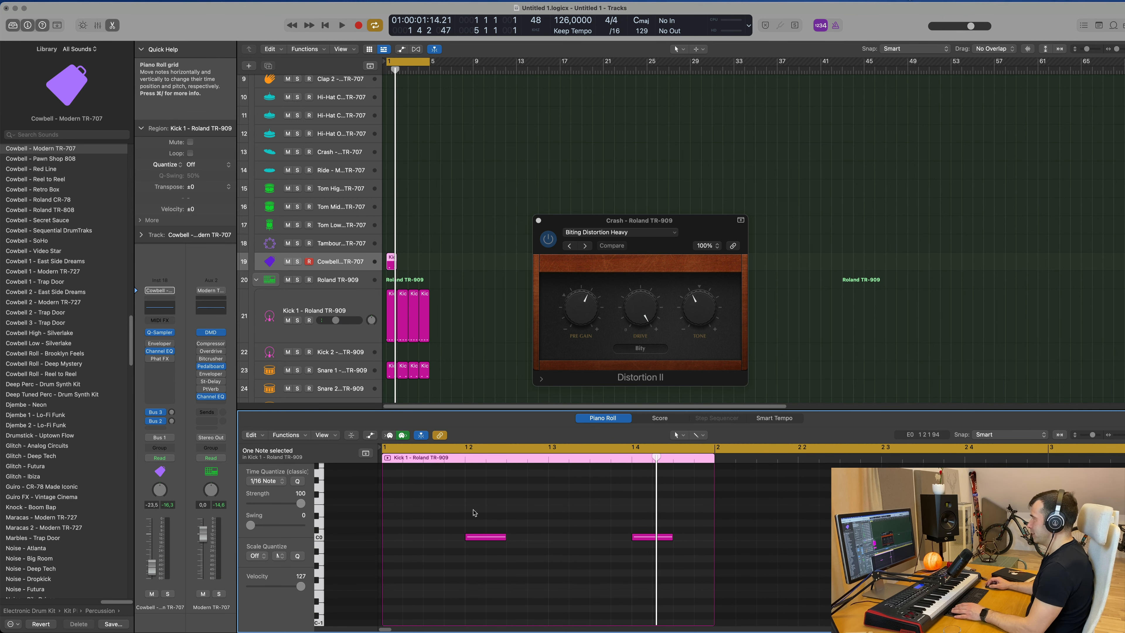
left_click_drag(474, 513, 661, 574)
left_click_drag(490, 538, 531, 540)
key("space")
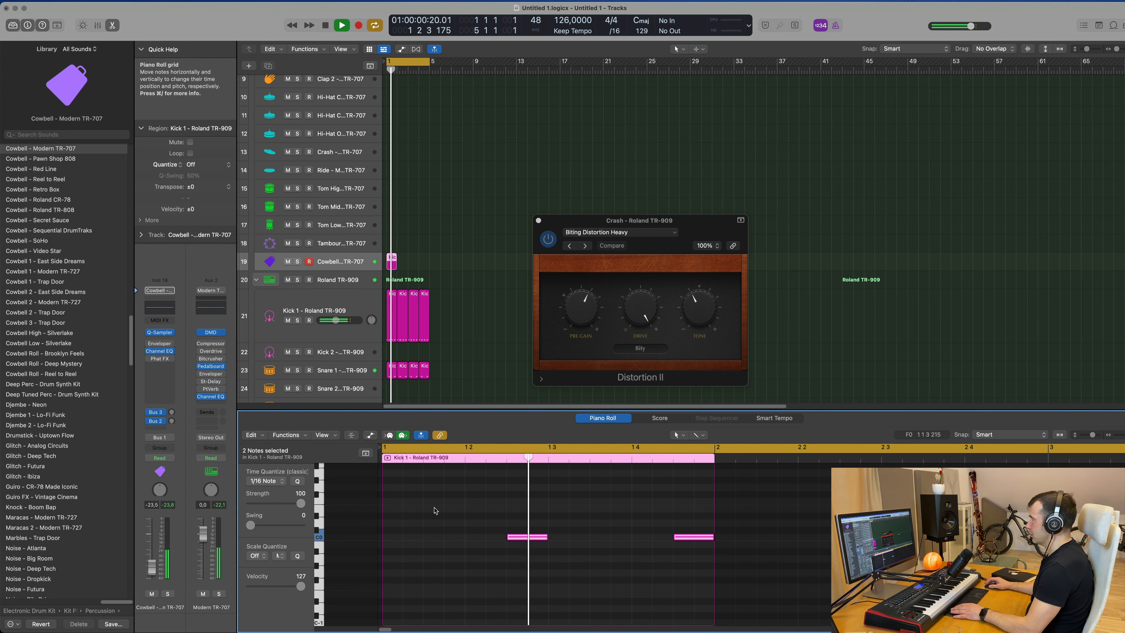
Repeat the cowbell region three times so it runs through bar 4.
left_click_drag(598, 221, 753, 115)
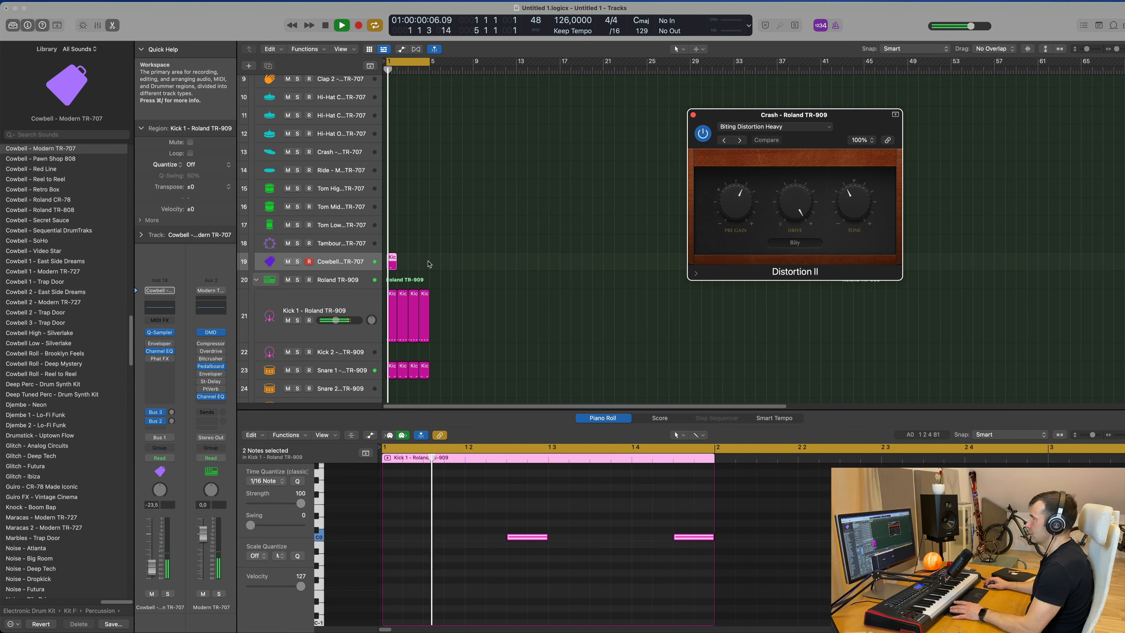
left_click(384, 270)
left_click_drag(384, 269, 384, 270)
key("super+r")
key("super+r")
key("super+r")
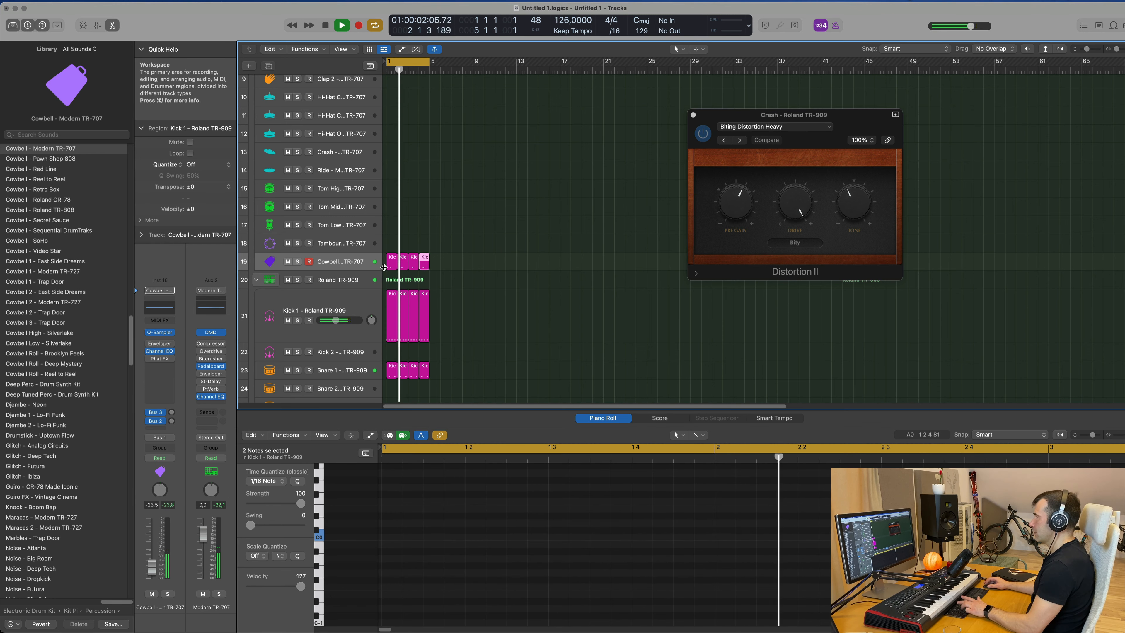
left_click(361, 267)
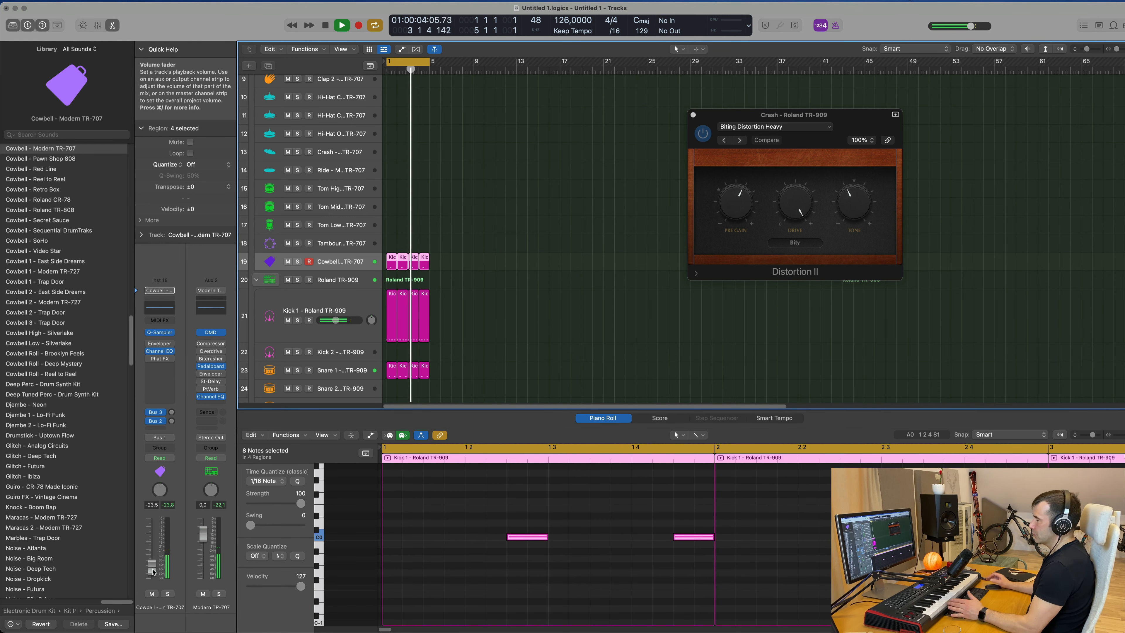
key("space")
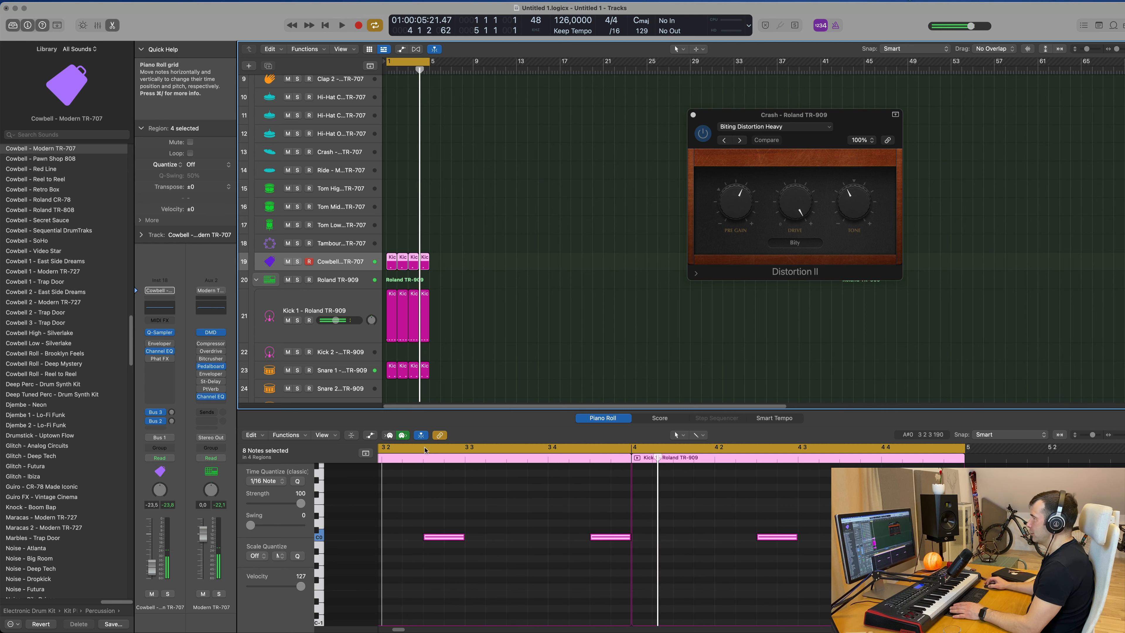
Select all cowbell notes across the regions and try transposing them up an octave.
left_click(519, 513)
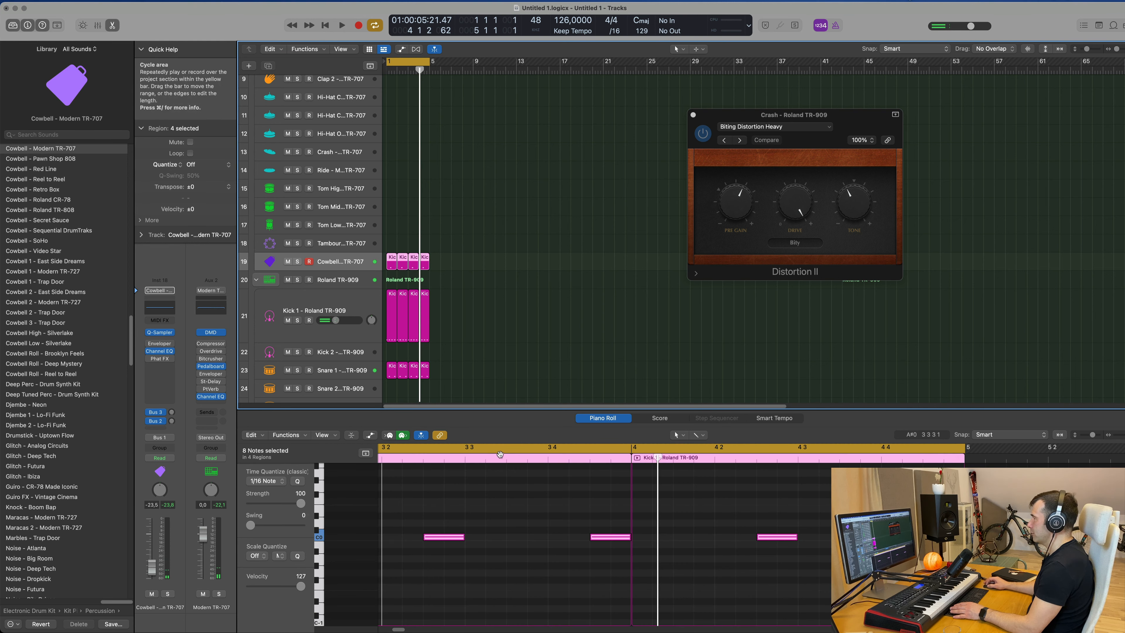
key("space")
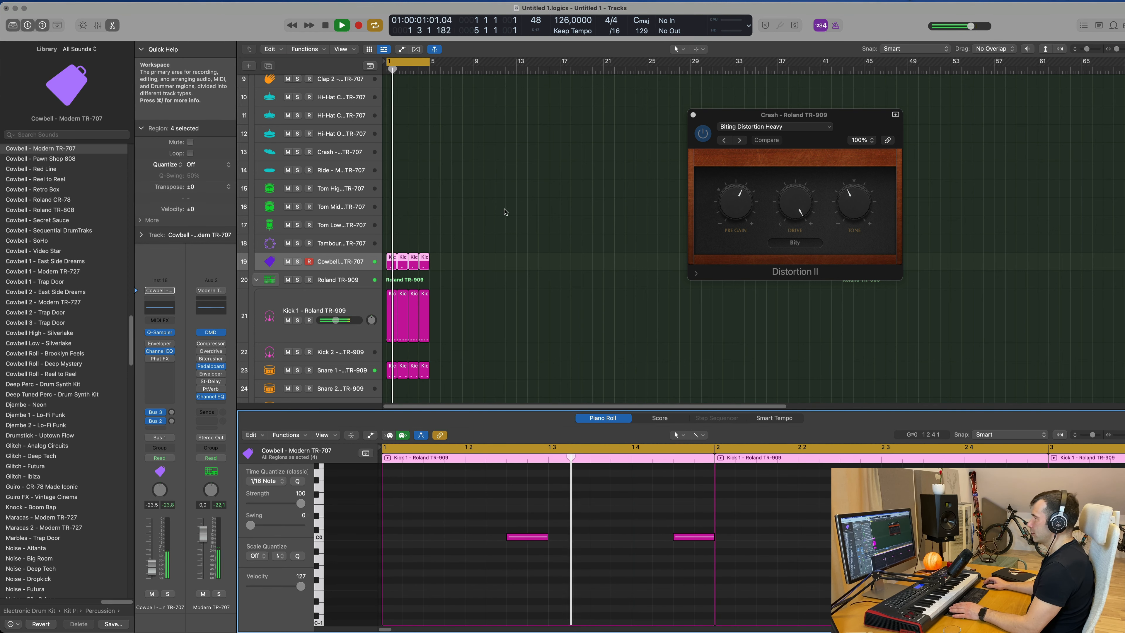
left_click(368, 261)
scroll(554, 542, "up", 5)
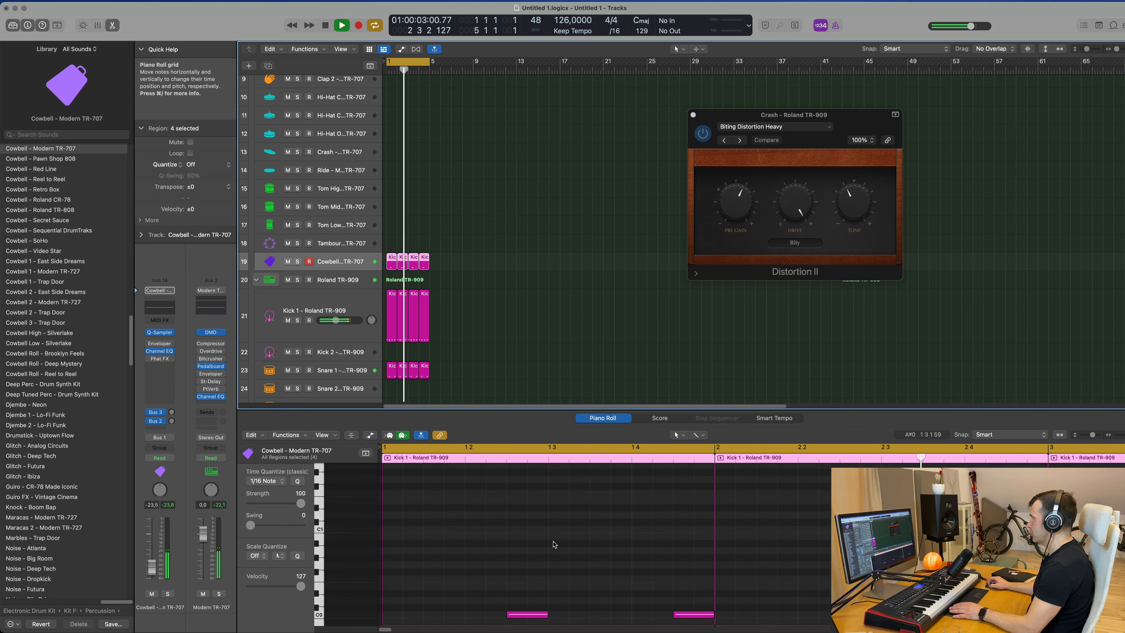
scroll(554, 542, "down", 3)
left_click_drag(478, 515, 832, 603)
key("space")
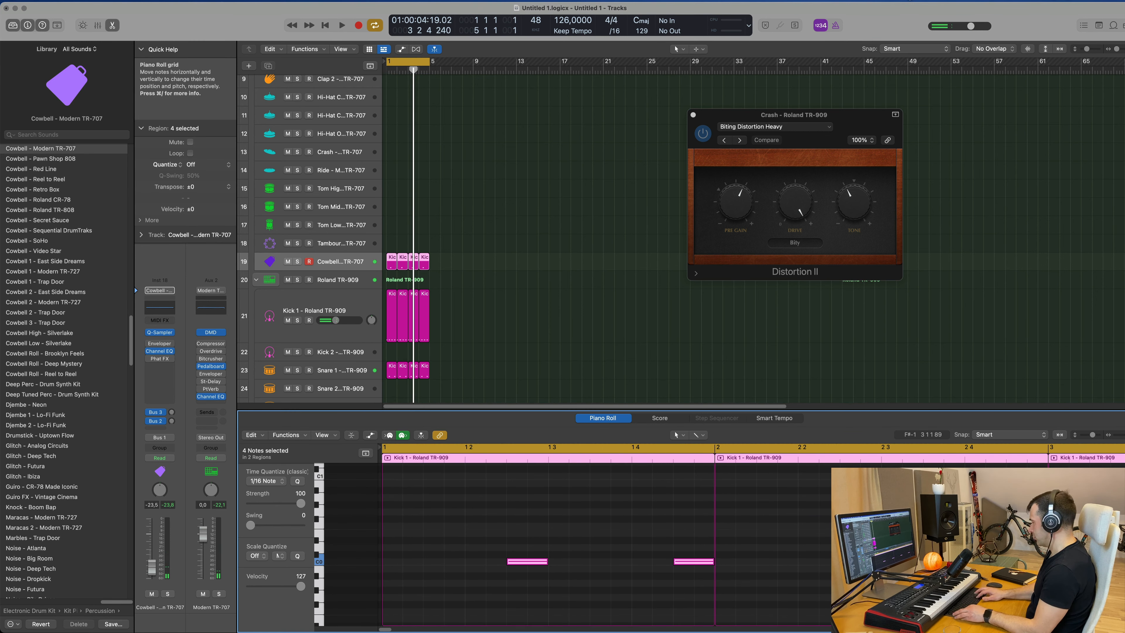
key("alt+shift+Up")
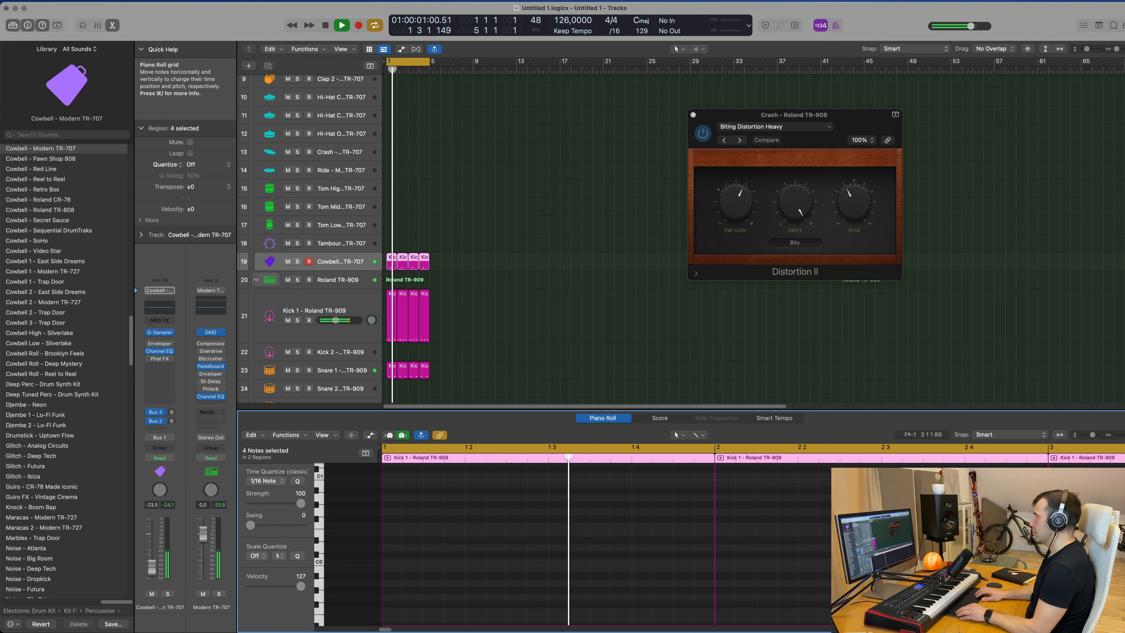
key("super+z")
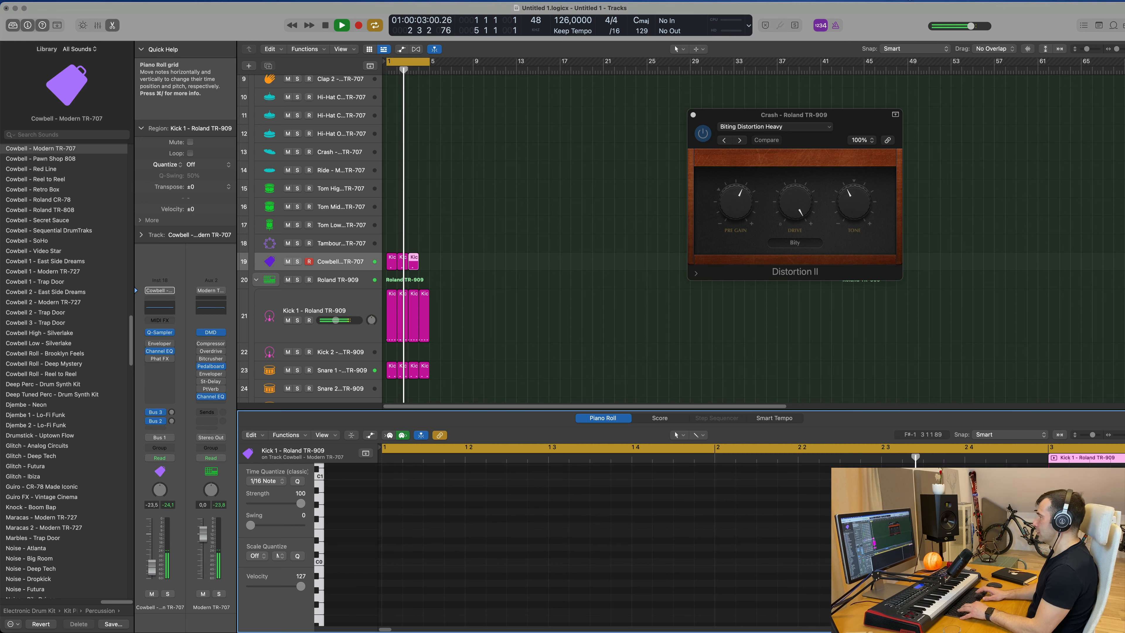
Repeat the last cowbell region once more to restore the four-bar pattern.
key("space")
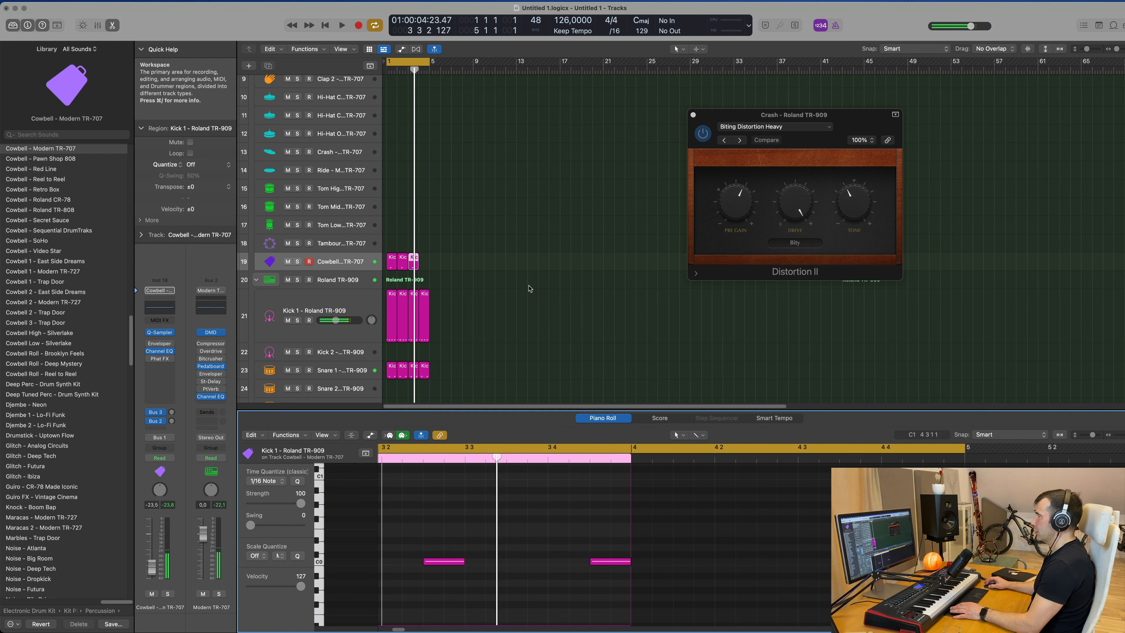
left_click_drag(478, 247, 415, 275)
key("super+r")
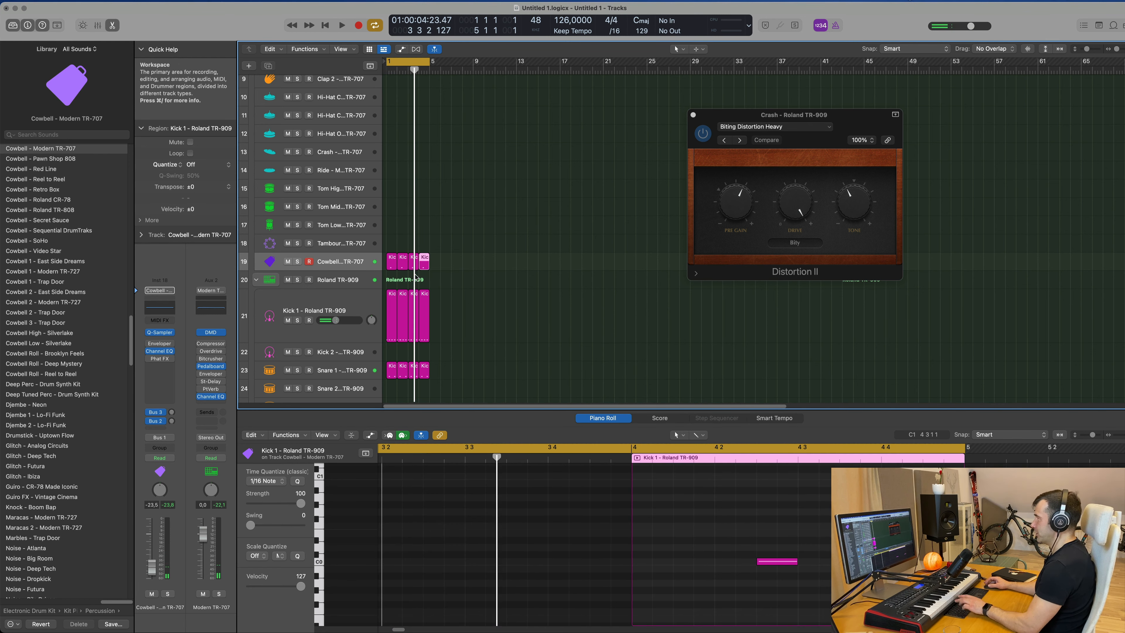
key("space")
Open the Cowbell track's Phat FX plug-in and step through presets to Bright Dirt.
left_click(348, 263)
scroll(509, 251, "down", 6)
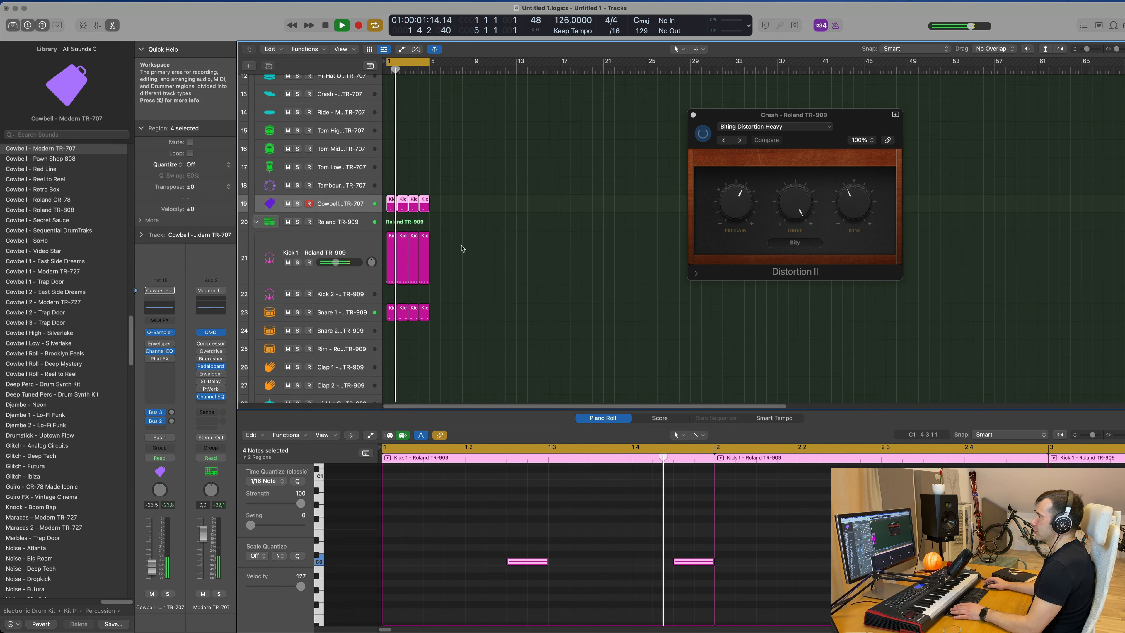
scroll(508, 251, "down", 1)
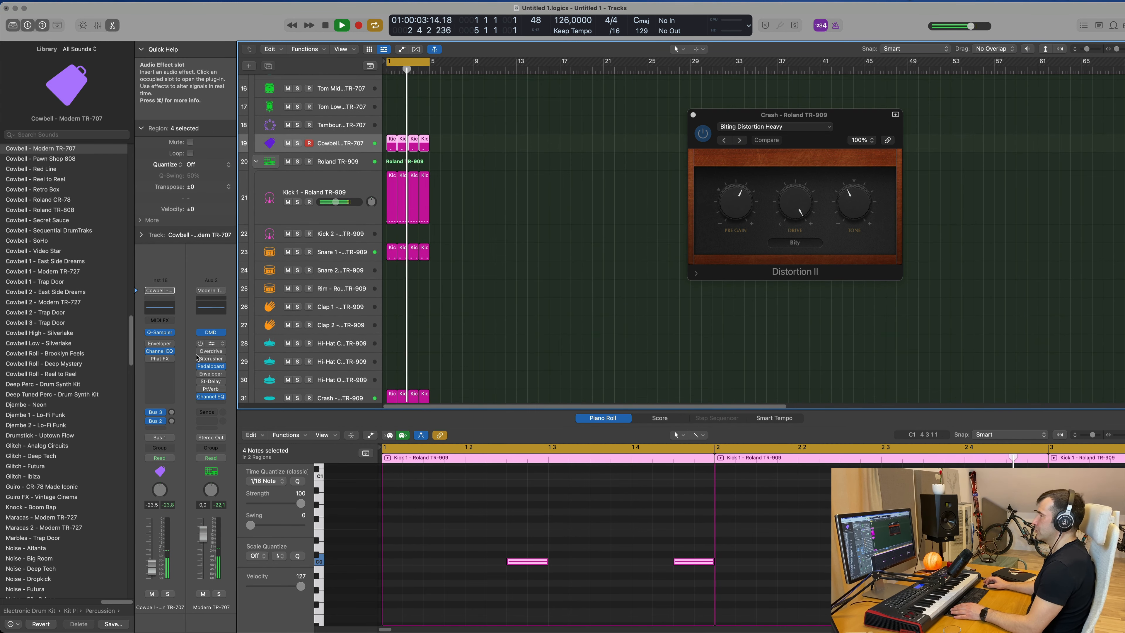
left_click(160, 359)
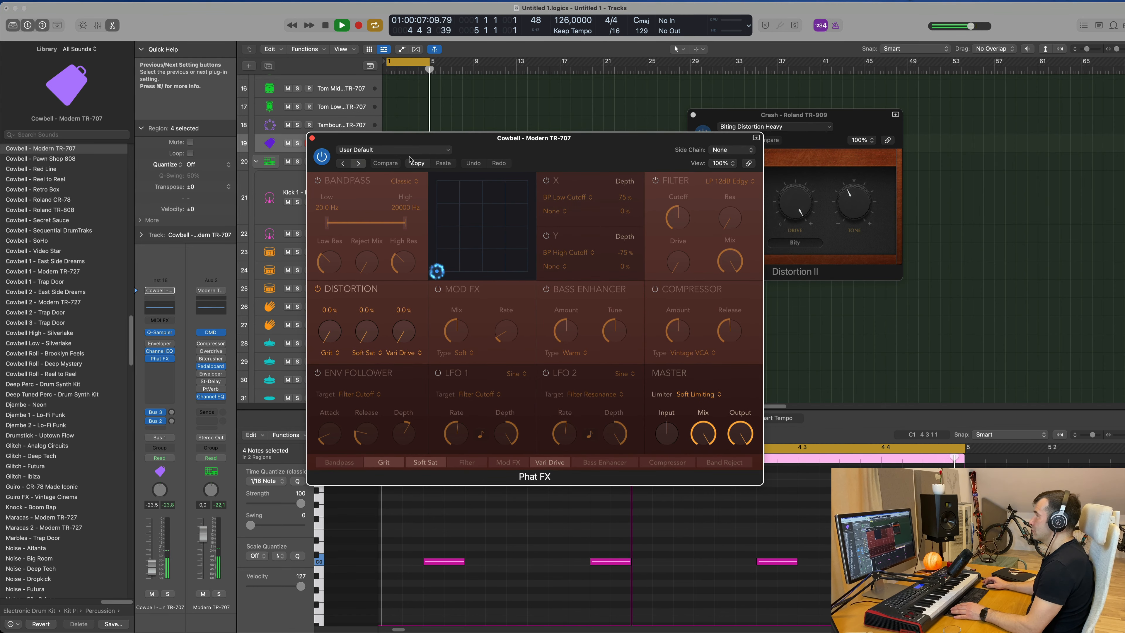
left_click_drag(410, 160, 538, 169)
left_click(485, 173)
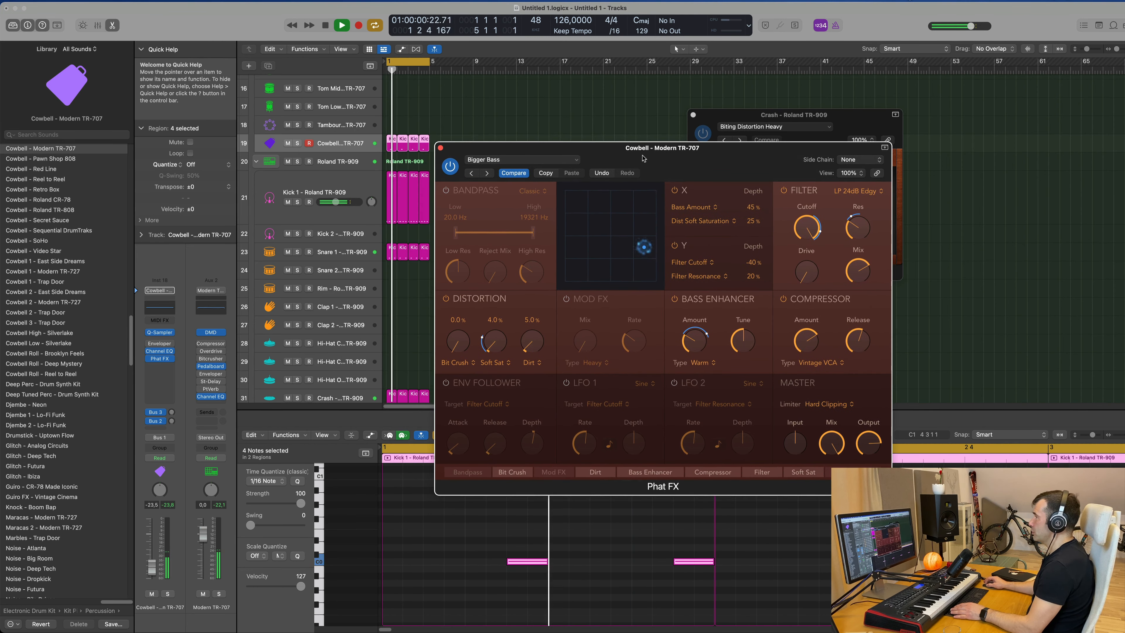
left_click(485, 173)
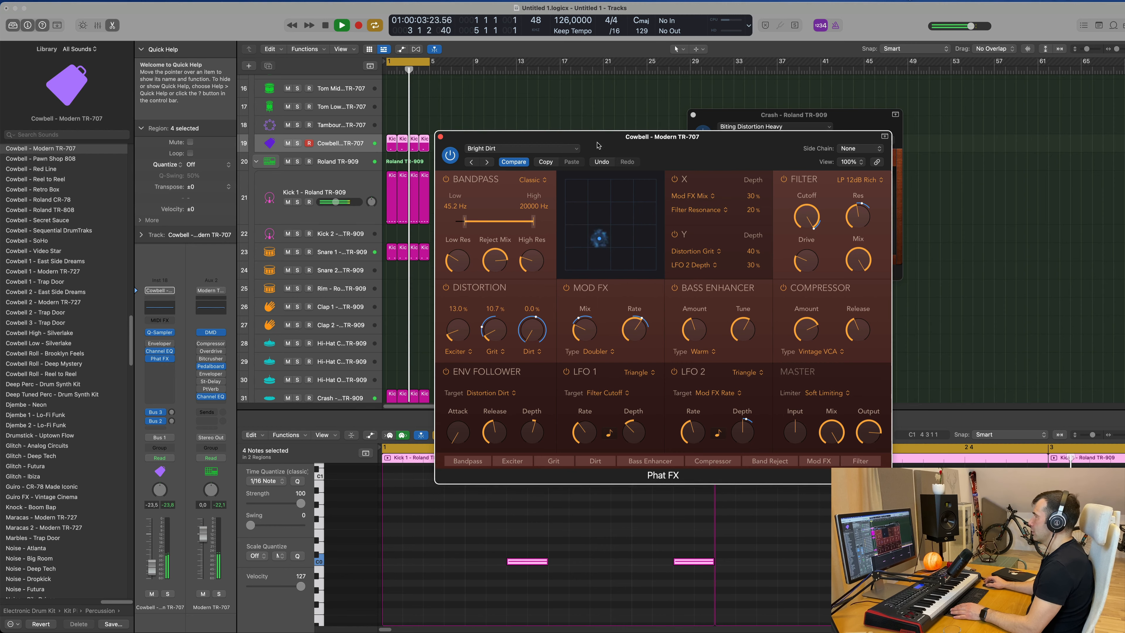
left_click_drag(596, 153, 608, 153)
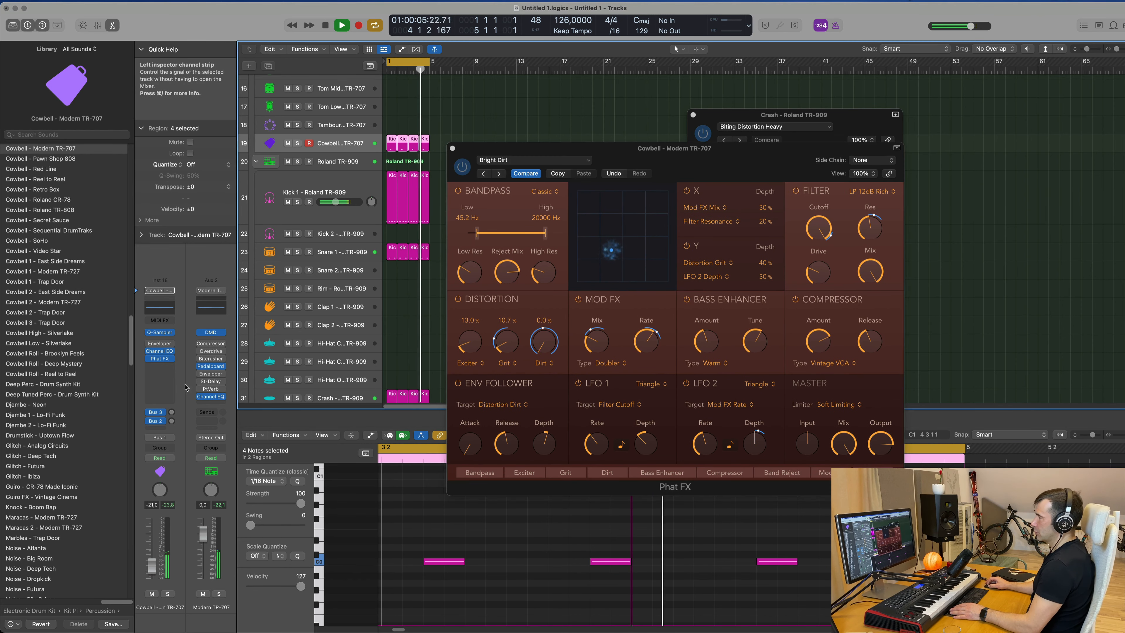
Adjust the Cowbell's Bus 3 reverb send and volume fader, closing the Phat FX window.
left_click(171, 421)
left_click_drag(173, 425, 173, 424)
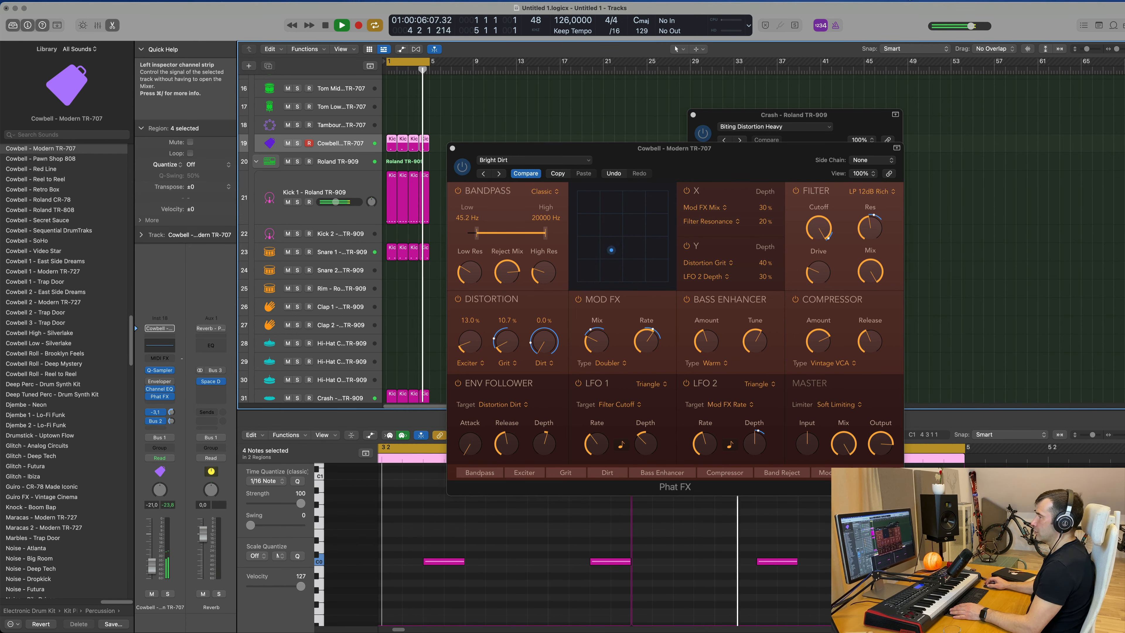
left_click_drag(173, 409, 182, 376)
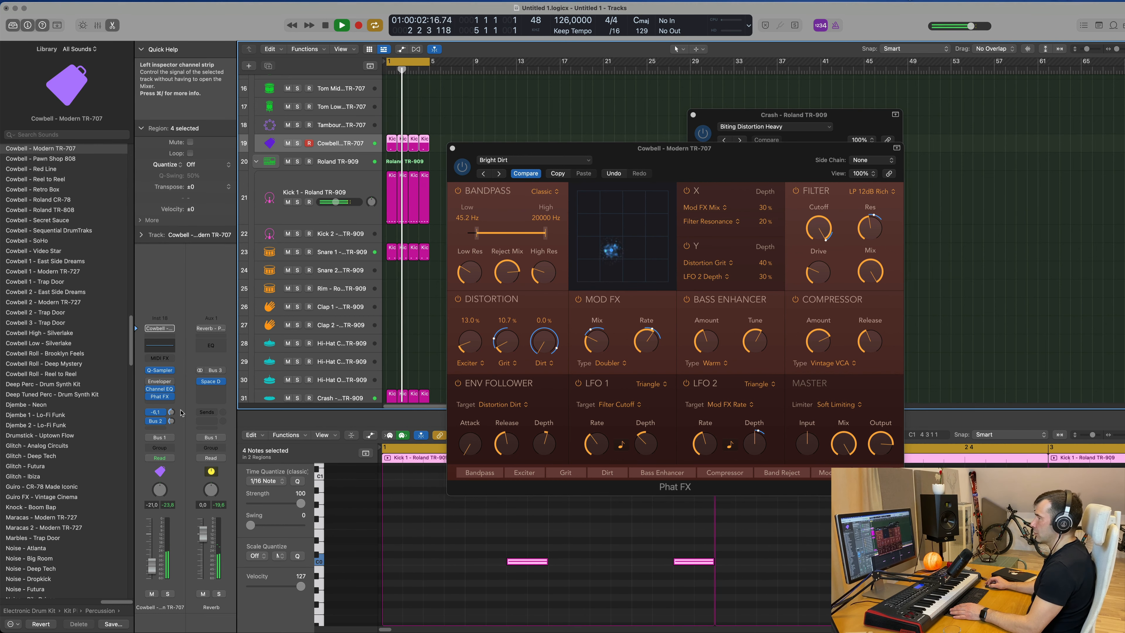
left_click(172, 421)
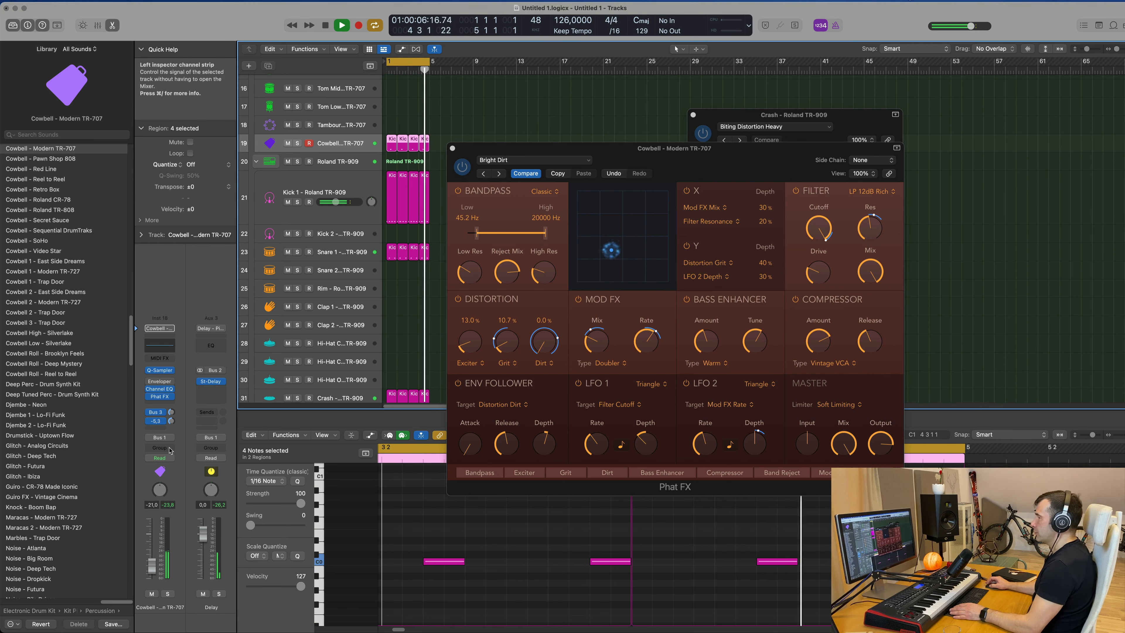
left_click_drag(153, 566, 153, 567)
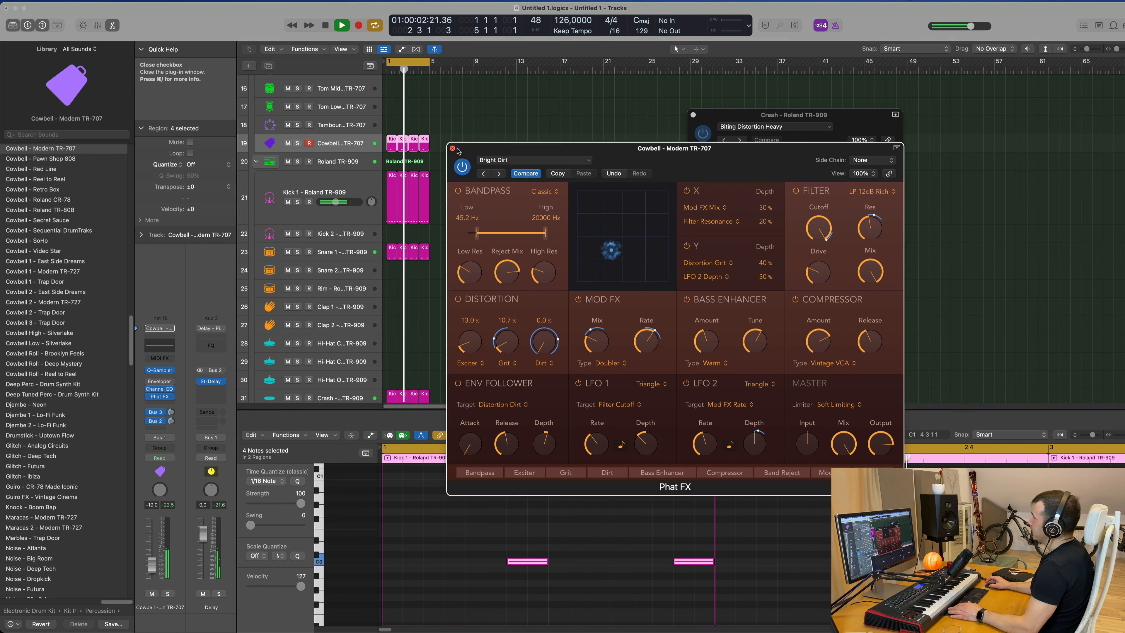
left_click(453, 149)
Copy one cowbell region onto the Inst 1 track at bar 1 and play it.
scroll(507, 108, "up", 4)
scroll(335, 355, "down", 4)
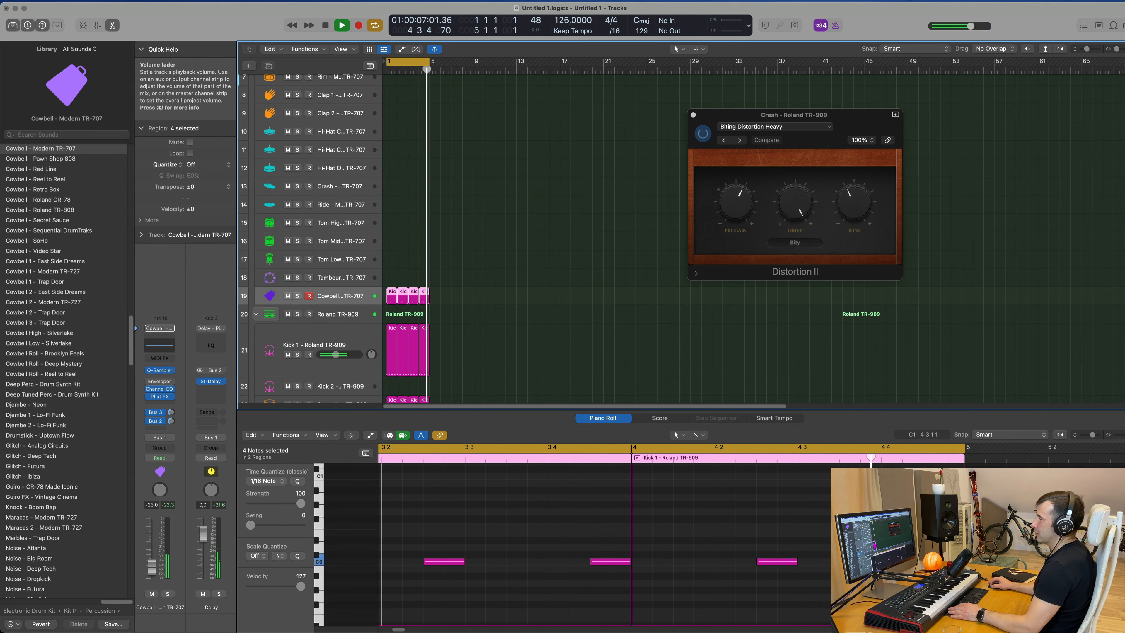
scroll(557, 196, "up", 6)
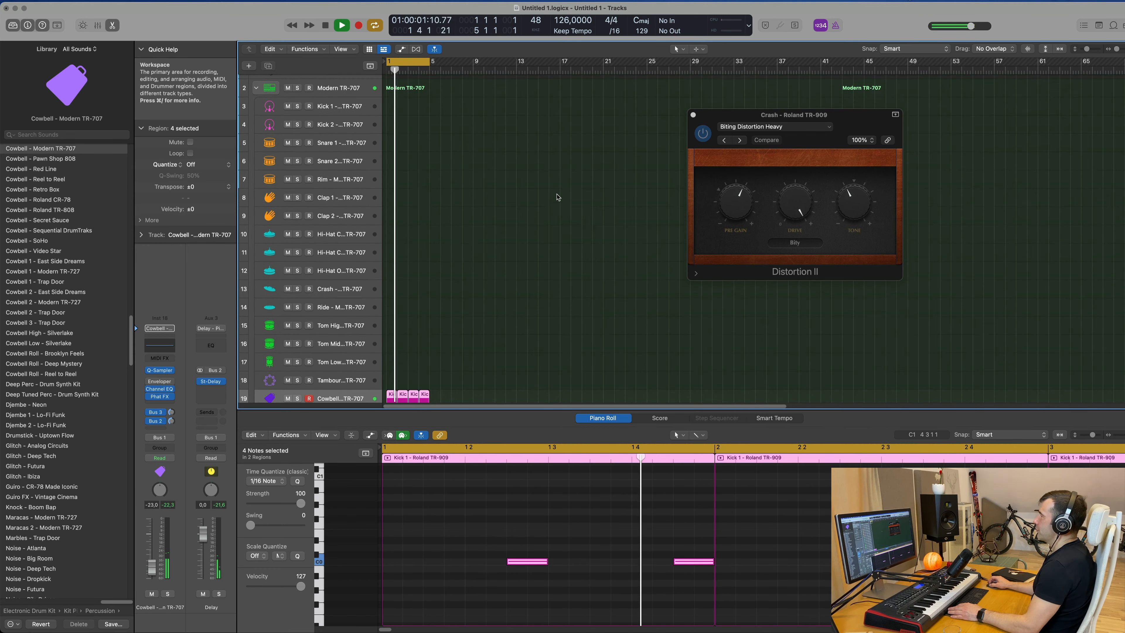
scroll(487, 266, "down", 6)
left_click(528, 267)
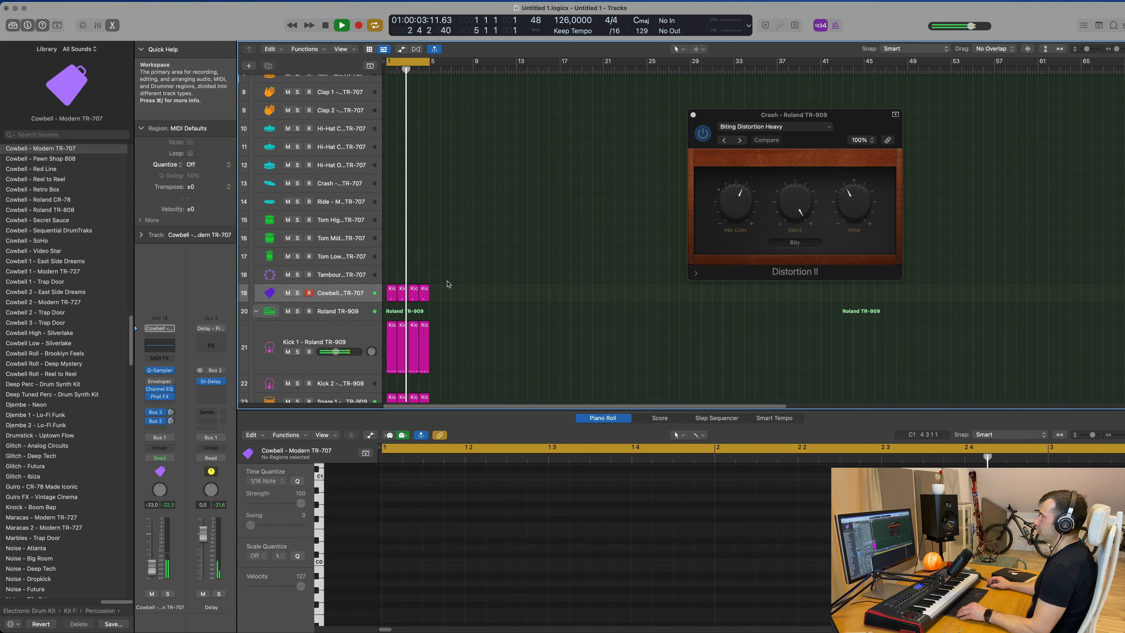
scroll(398, 287, "up", 5)
scroll(398, 287, "up", 1)
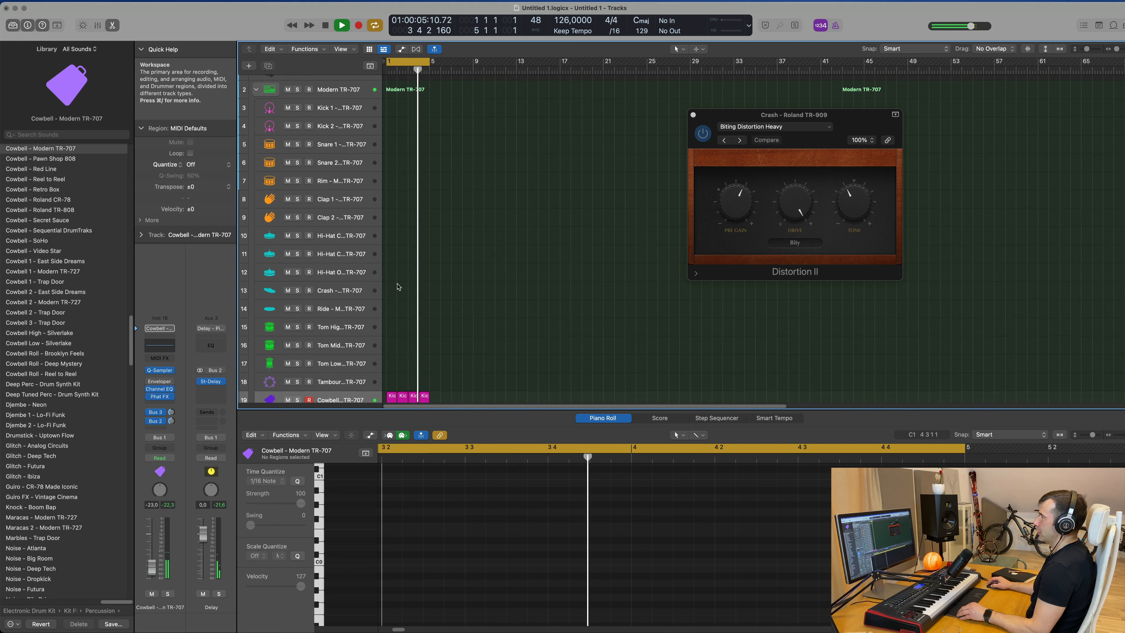
left_click_drag(391, 400, 394, 90)
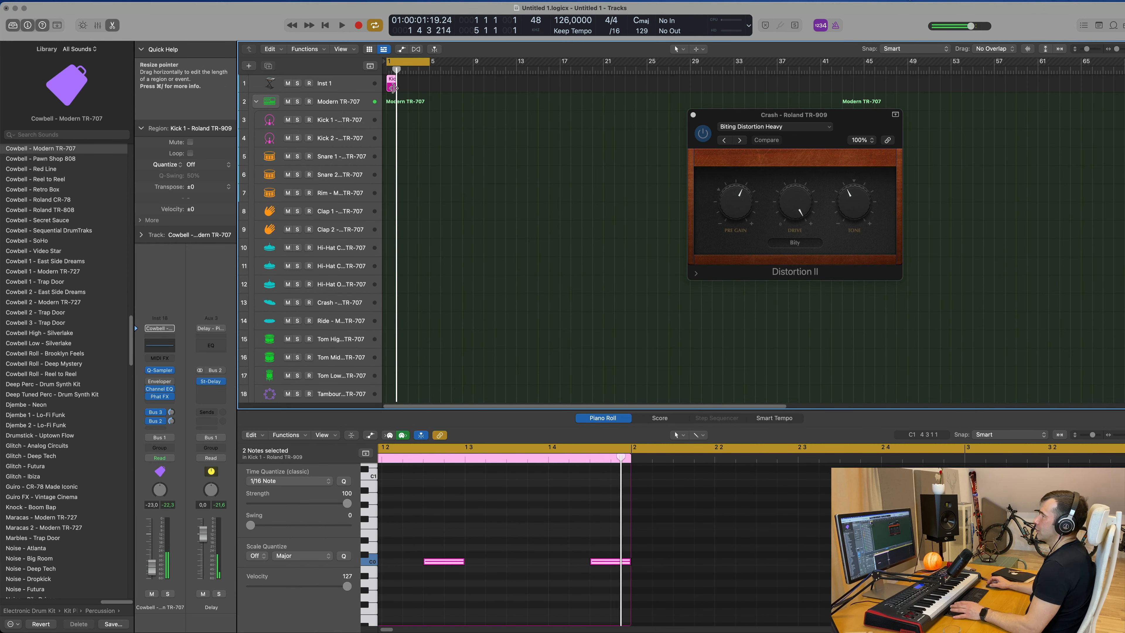
key("space")
Select the copied region's two notes and move them earlier in the bar.
left_click_drag(417, 531, 606, 594)
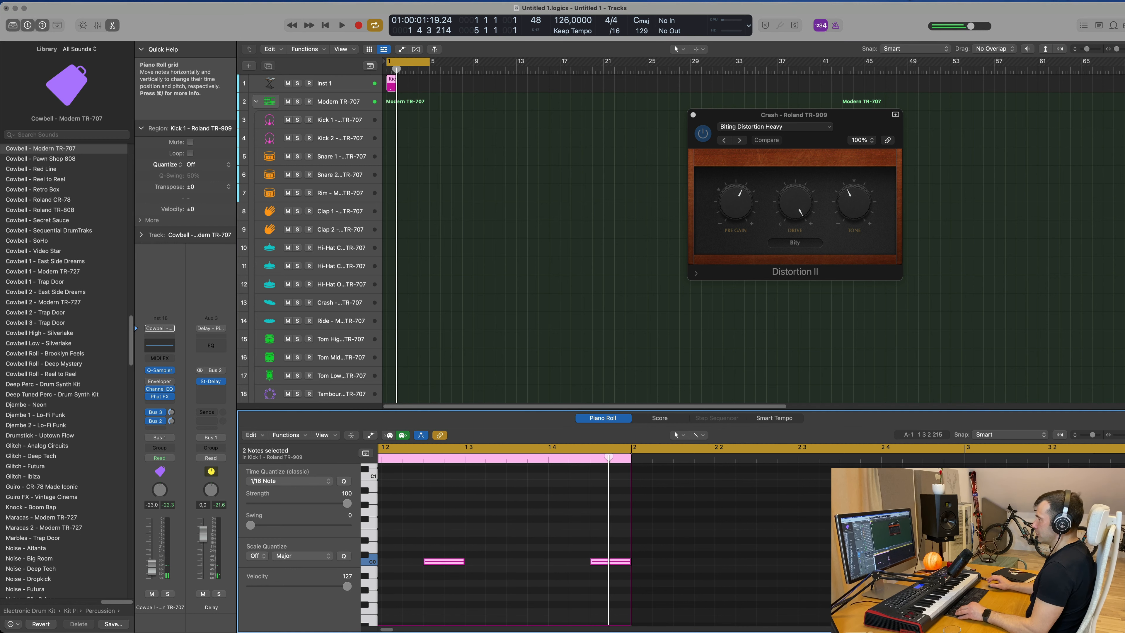
left_click(504, 581, "ctrl+alt")
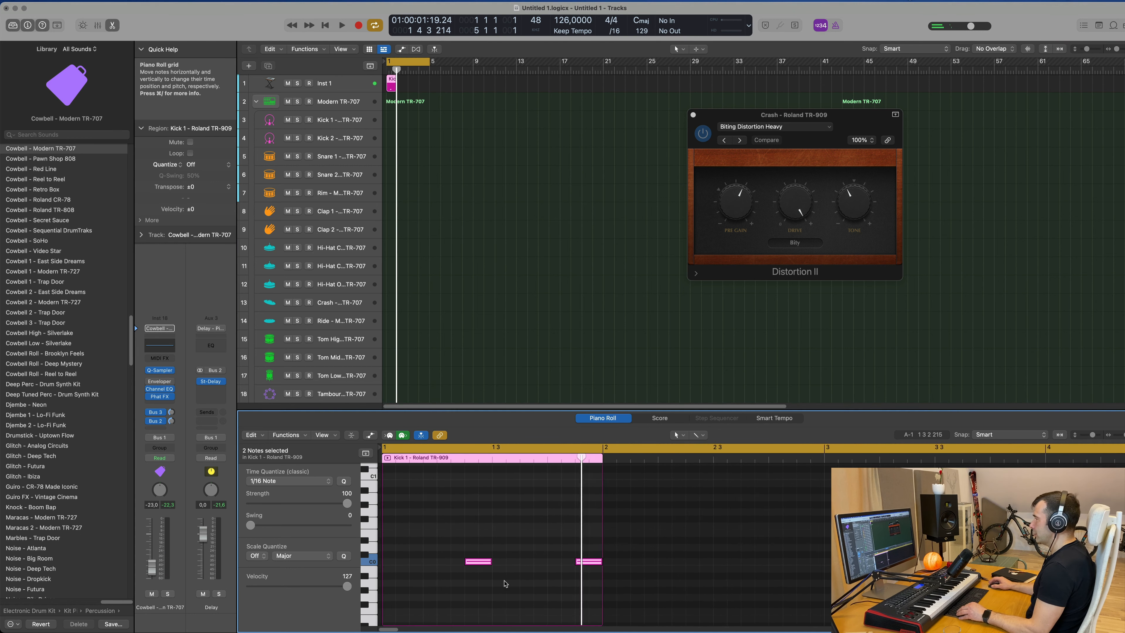
left_click_drag(460, 564, 419, 565)
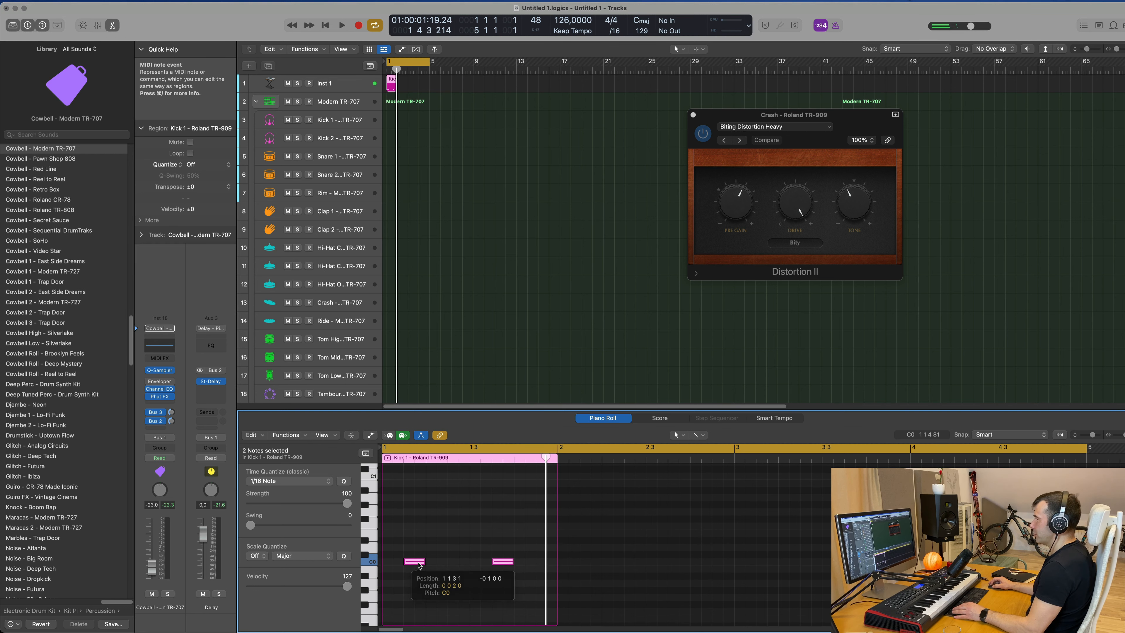
Select the Inst 1 track and play back the beat to listen.
left_click(348, 83)
scroll(433, 203, "down", 5)
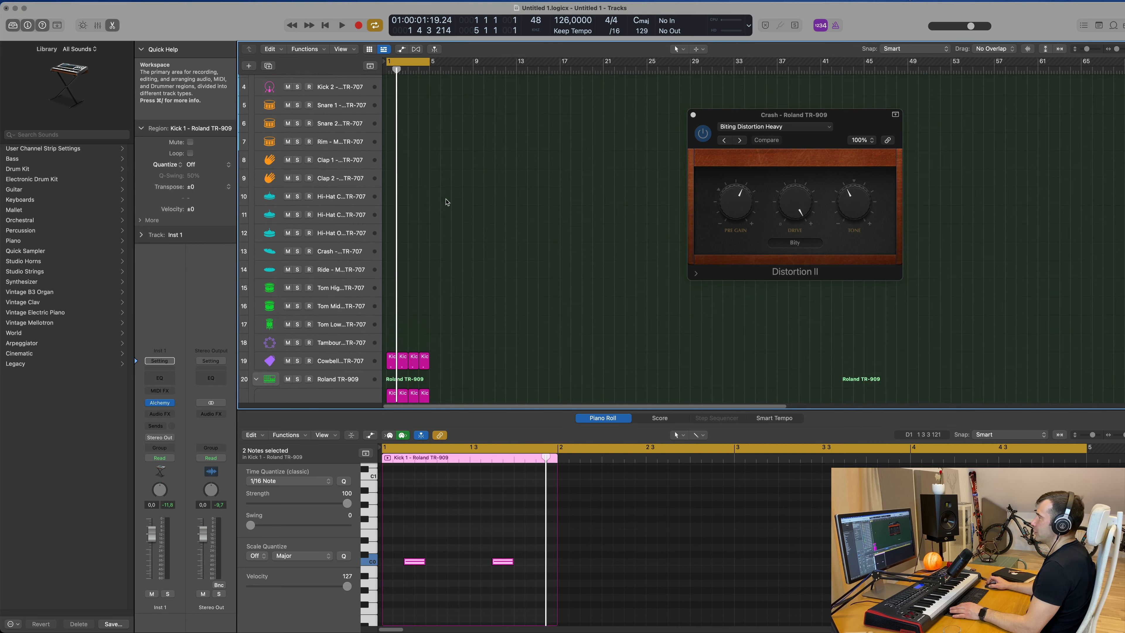
scroll(447, 201, "up", 5)
key("space")
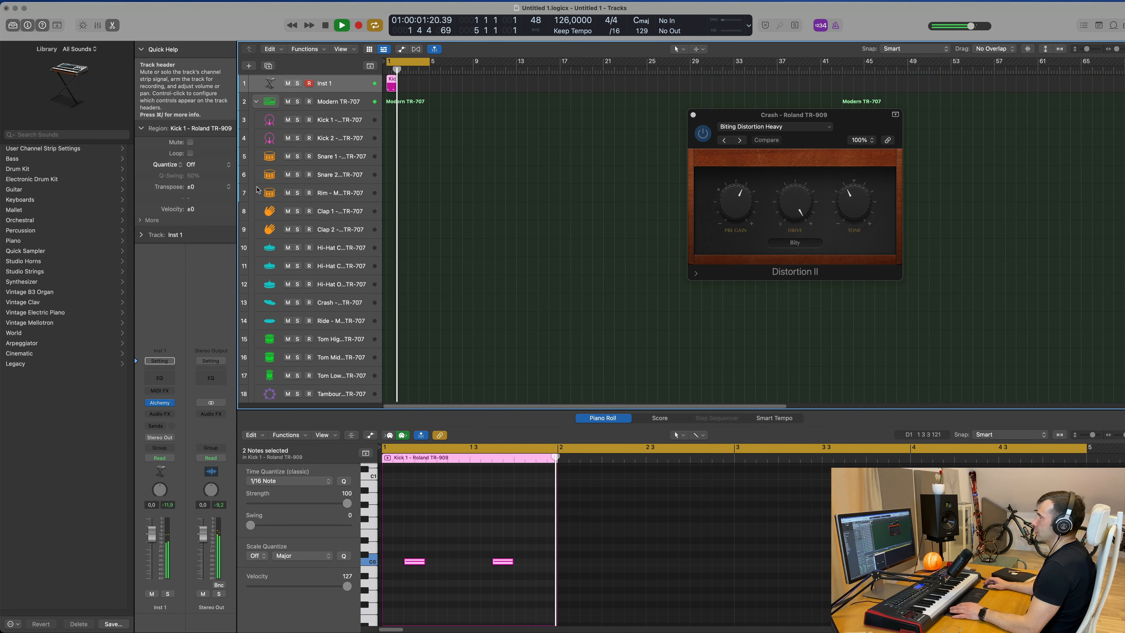
key("space")
key("space")
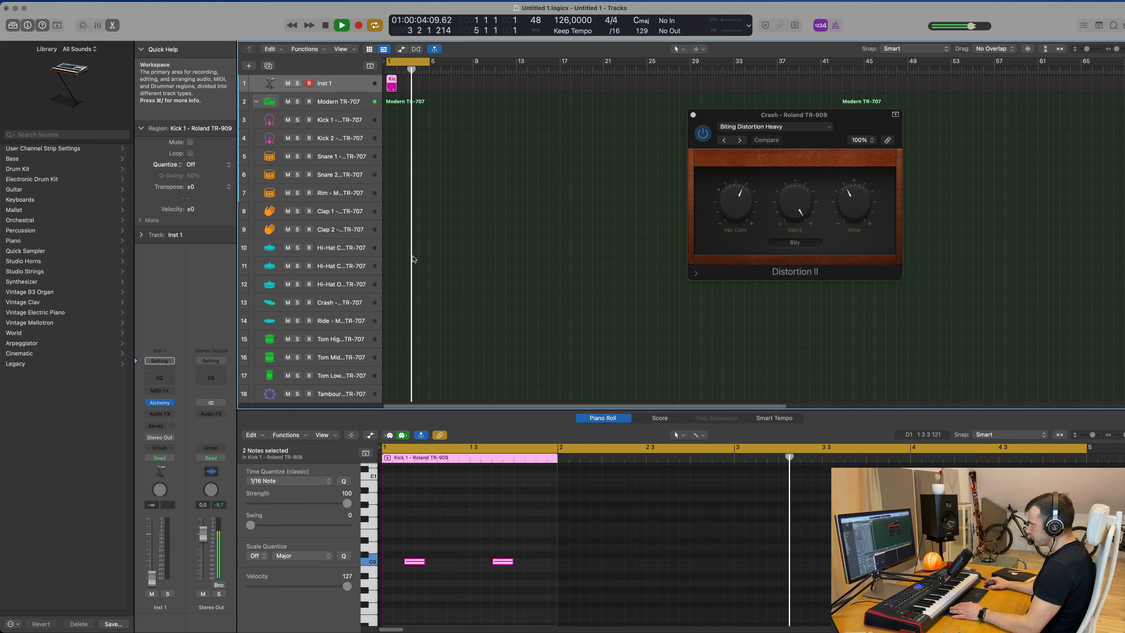
key("space")
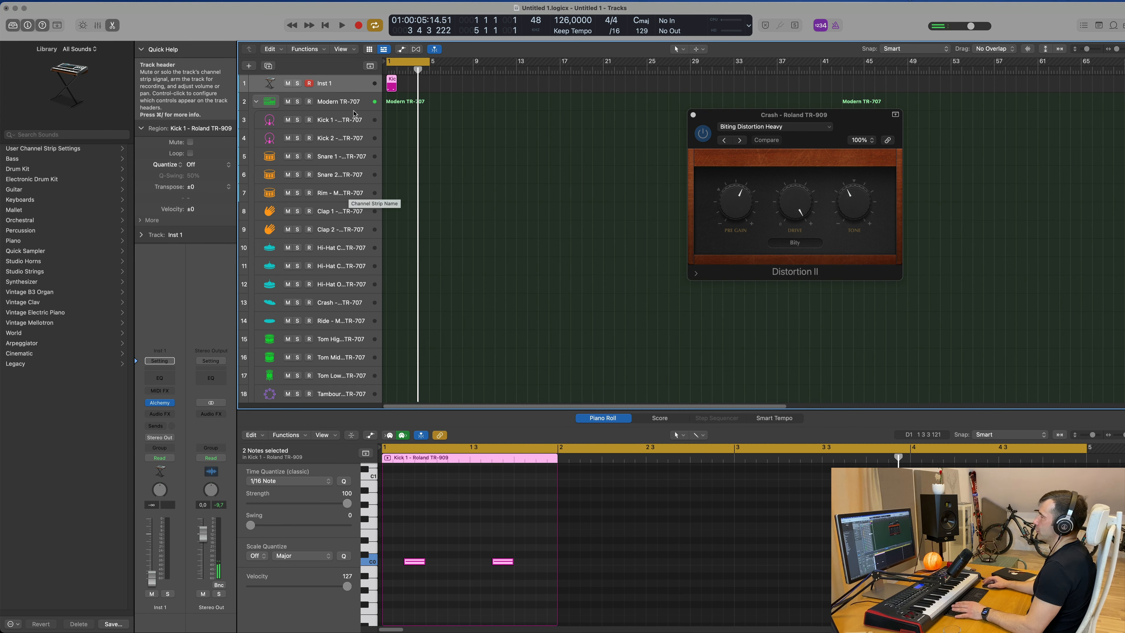
key("space")
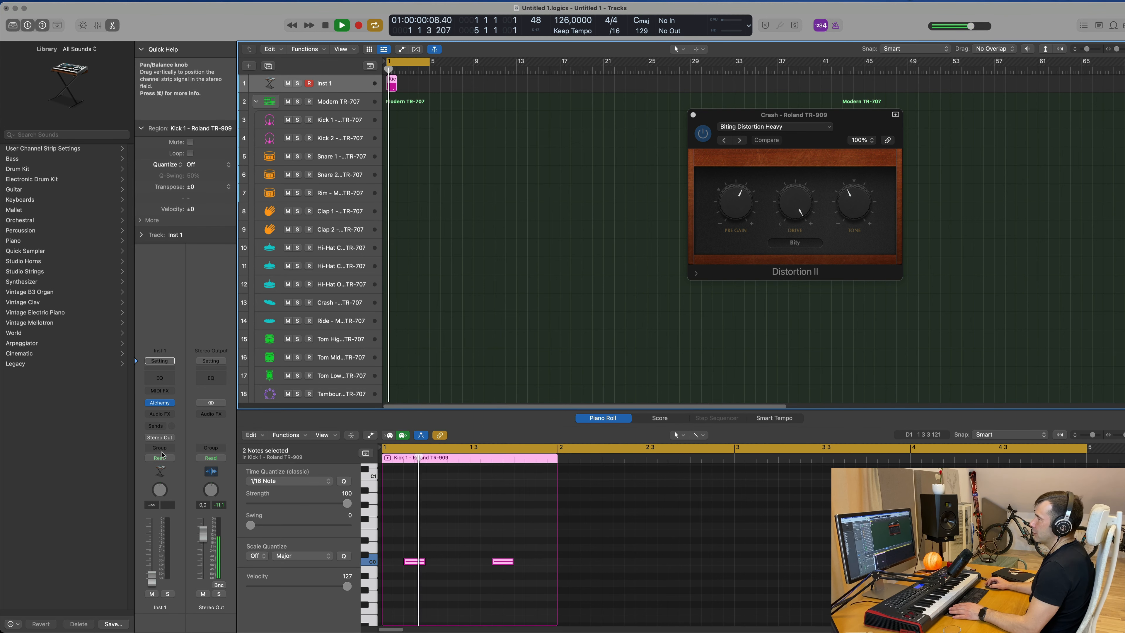
Open Alchemy on Inst 1, filter to Bass, search for acid and load the Acid Etched Bass preset.
left_click(159, 403)
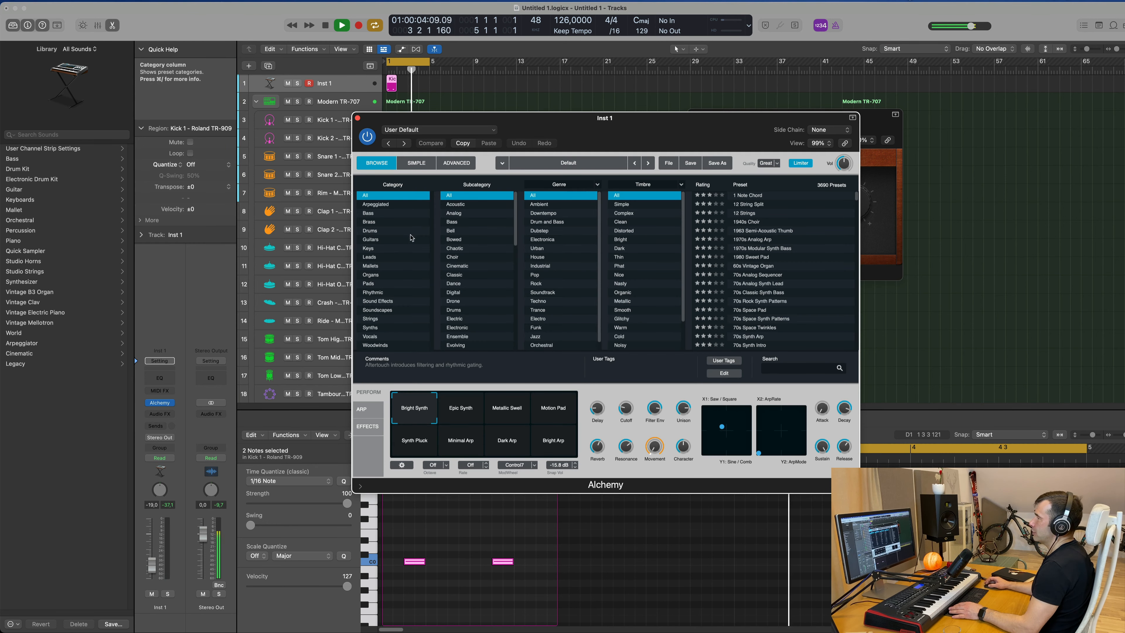
left_click(376, 213)
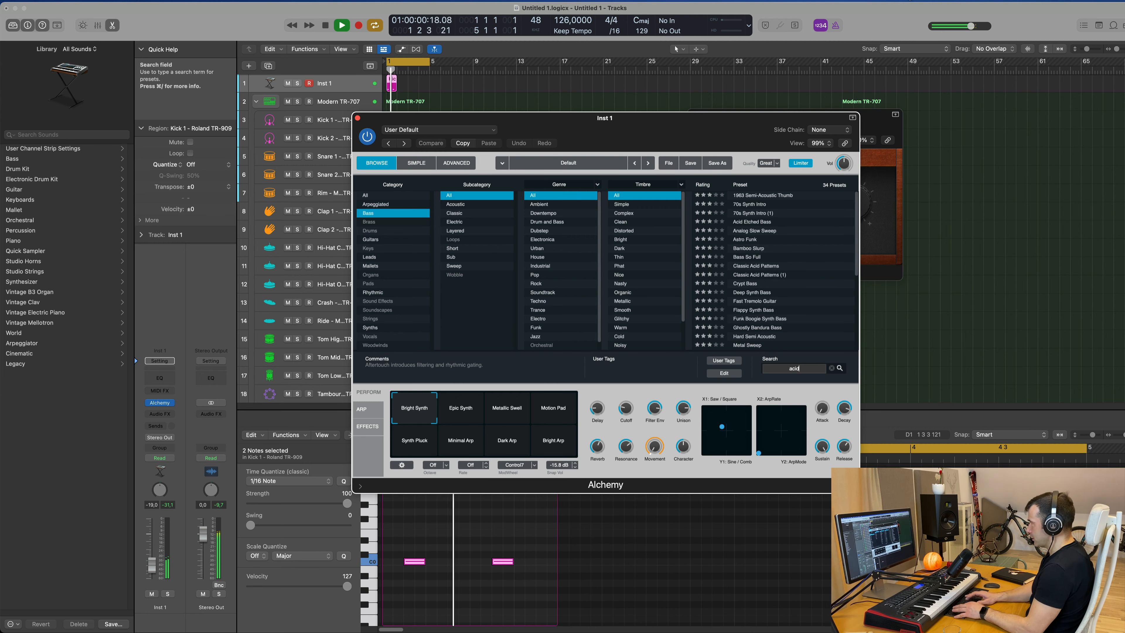
left_click(792, 367)
type("acid")
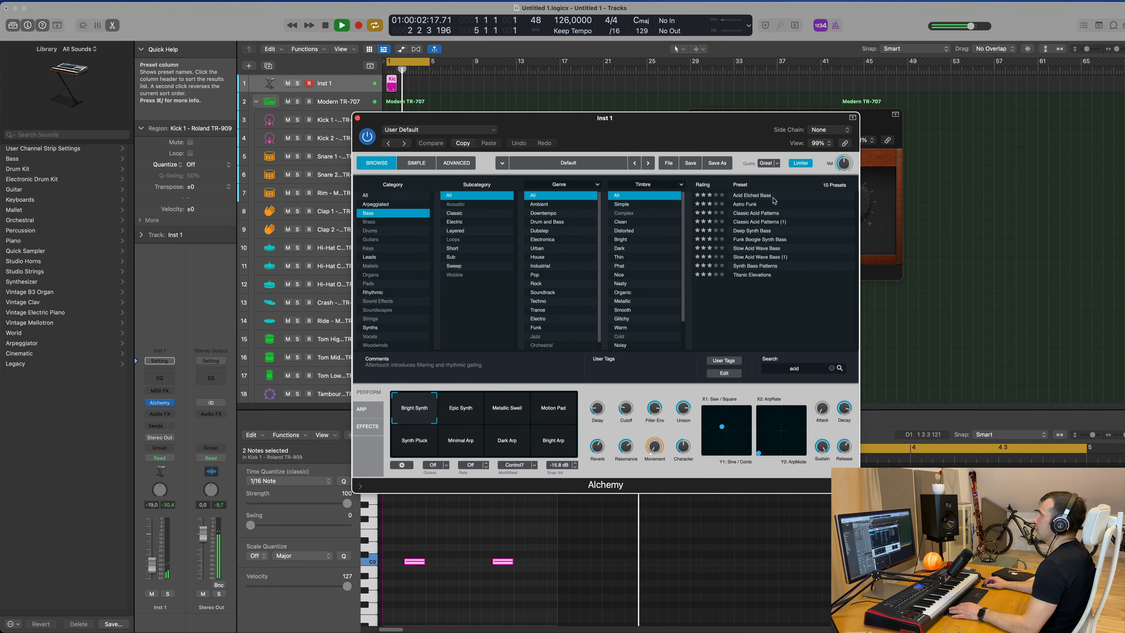
left_click(753, 196)
left_click_drag(443, 118, 567, 160)
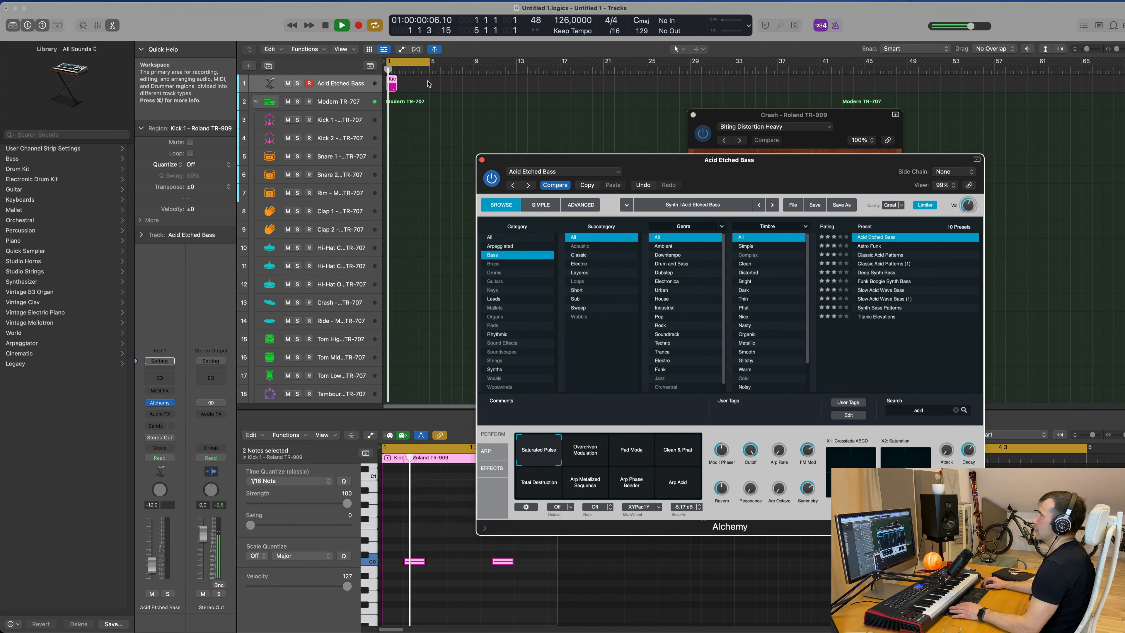
Repeat the Inst 1 region to fill four bars and raise the track's volume slightly.
left_click_drag(428, 81, 386, 86)
key("super+r")
key("super+r")
key("super+r")
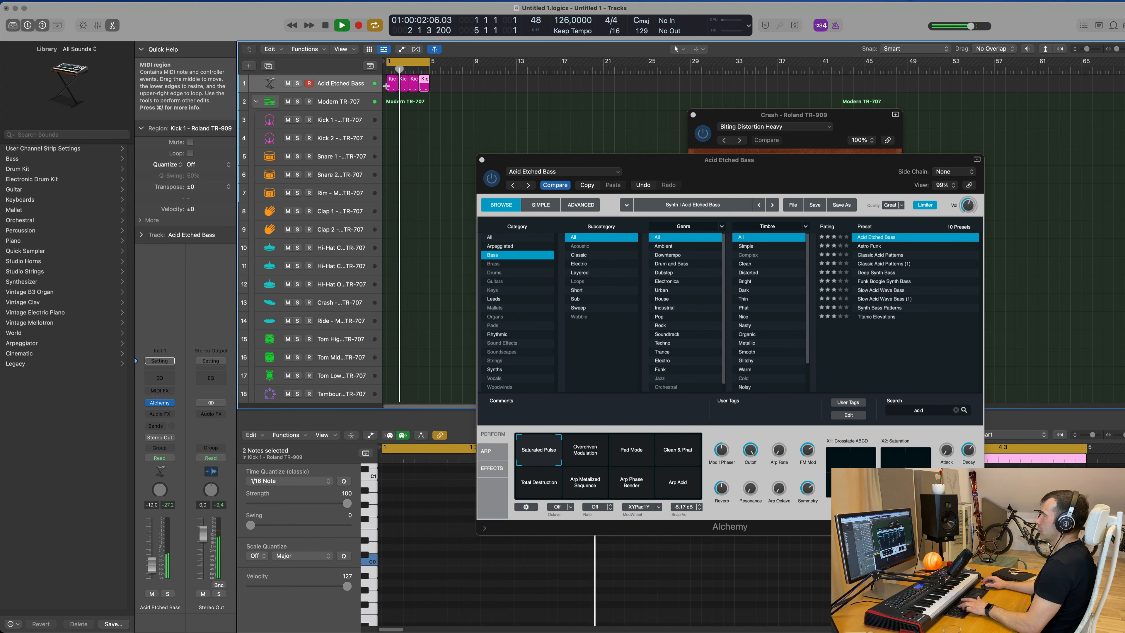
left_click_drag(152, 564, 156, 554)
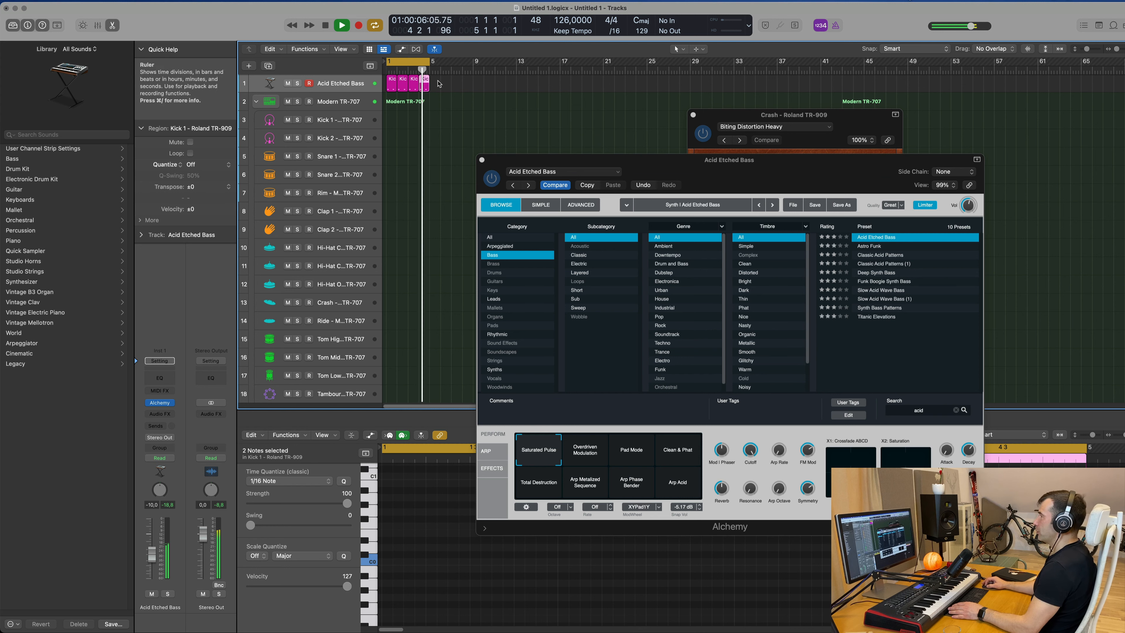
Select all four Inst 1 regions and transpose their notes up one octave.
left_click_drag(438, 84, 391, 87)
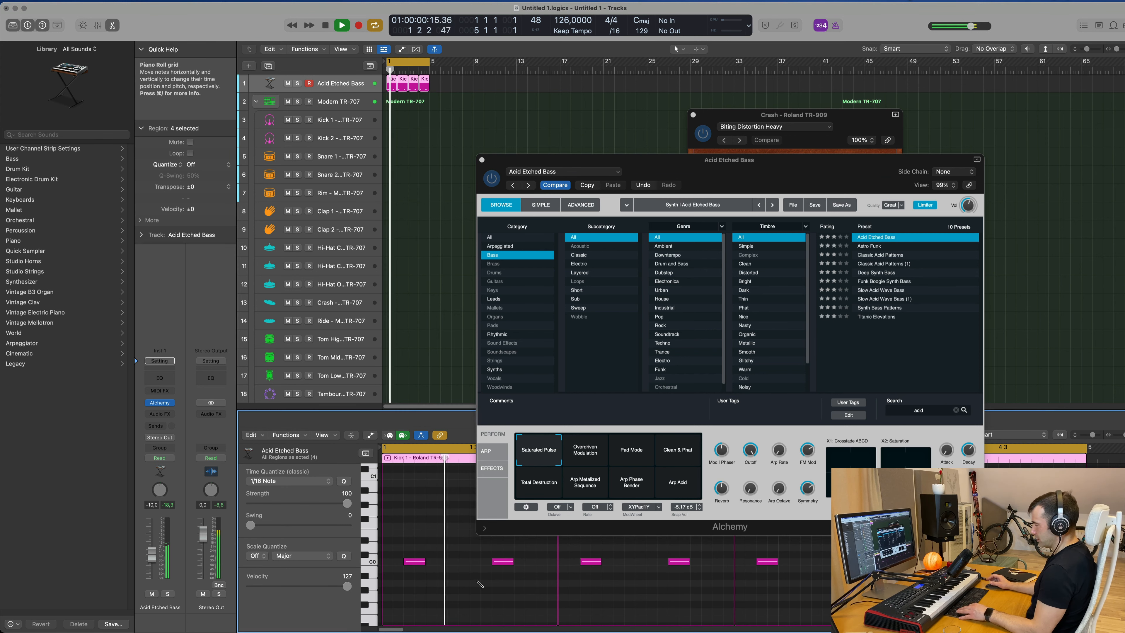
key("alt+shift+Up")
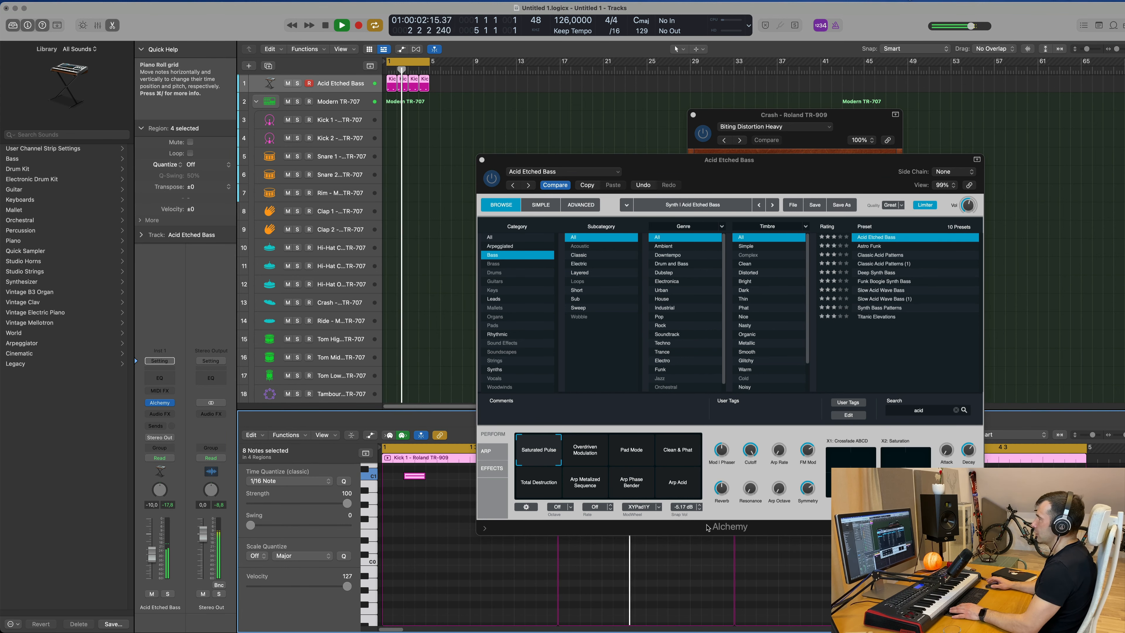
Try the Astro Funk preset and its Tiny performance pad.
left_click_drag(783, 170, 785, 134)
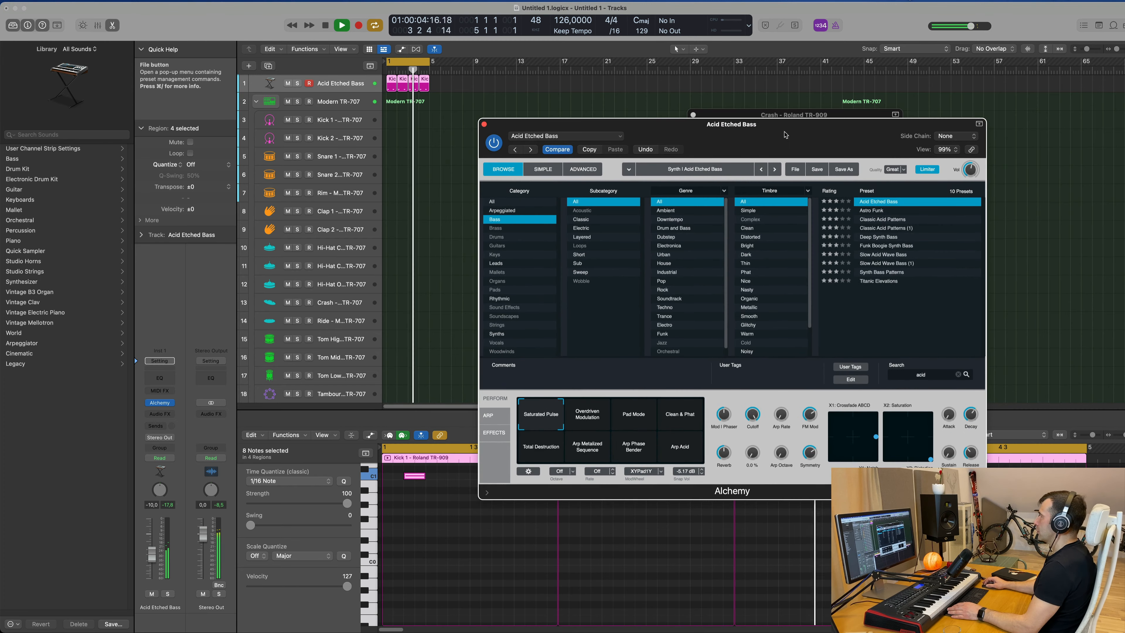
left_click(869, 210)
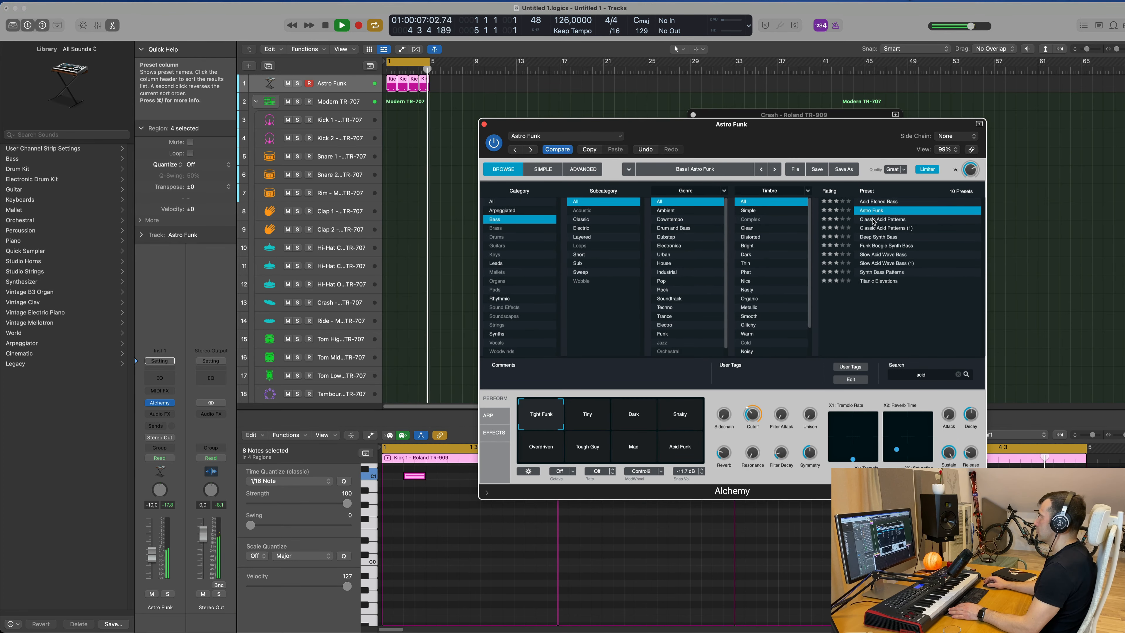
left_click(152, 554)
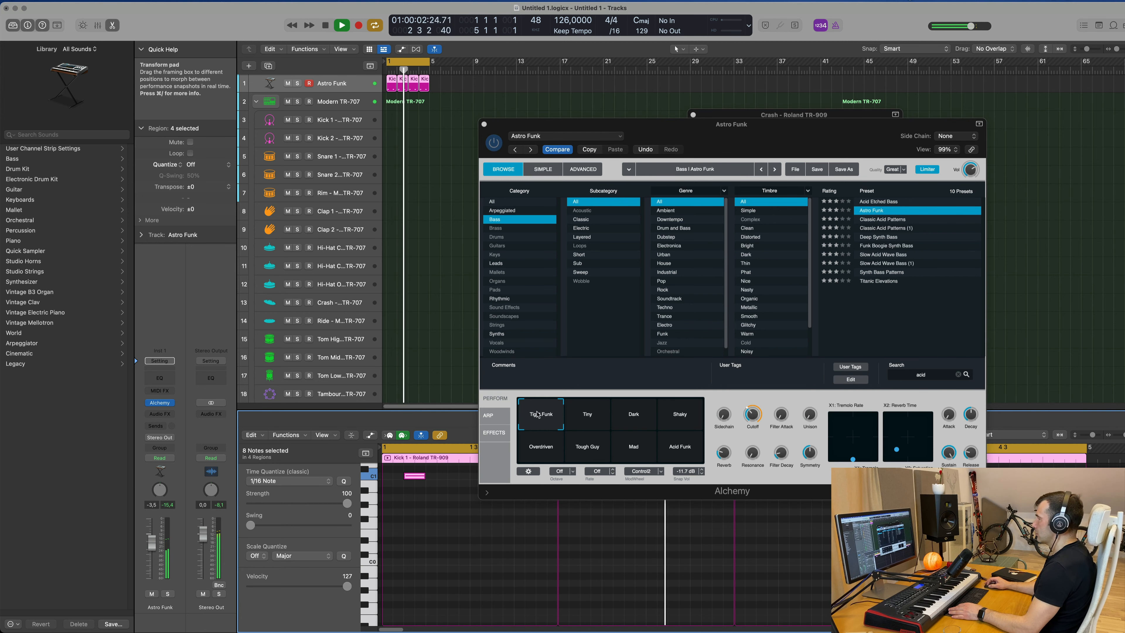
left_click(587, 414)
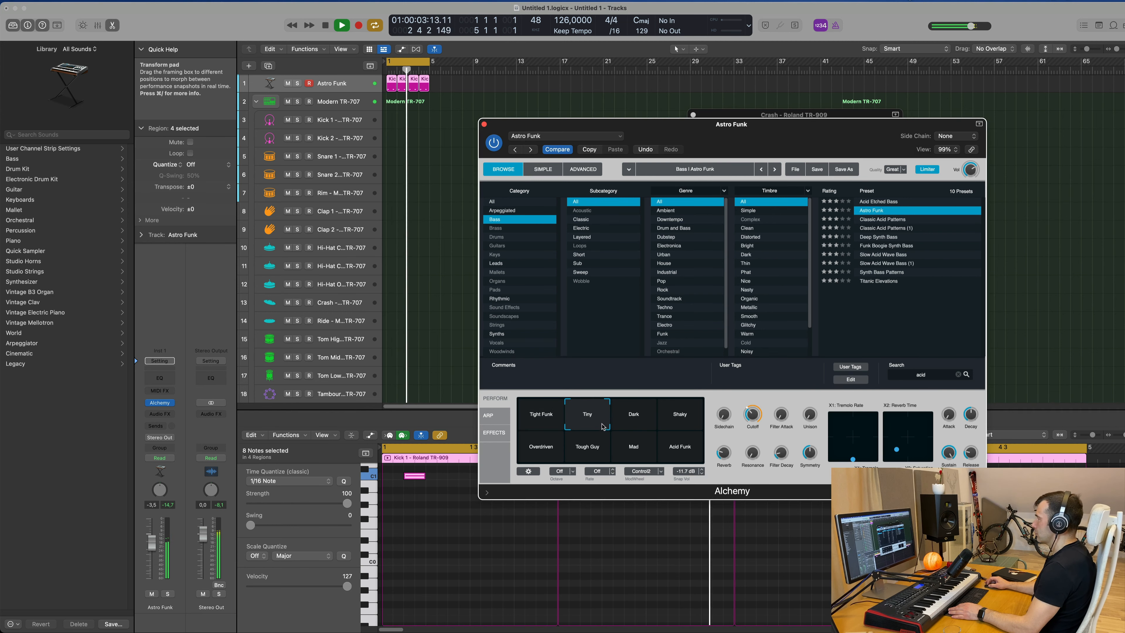
Load the Classic Acid Patterns preset and switch its arpeggiator mode off.
left_click(896, 219)
left_click_drag(793, 136, 759, 107)
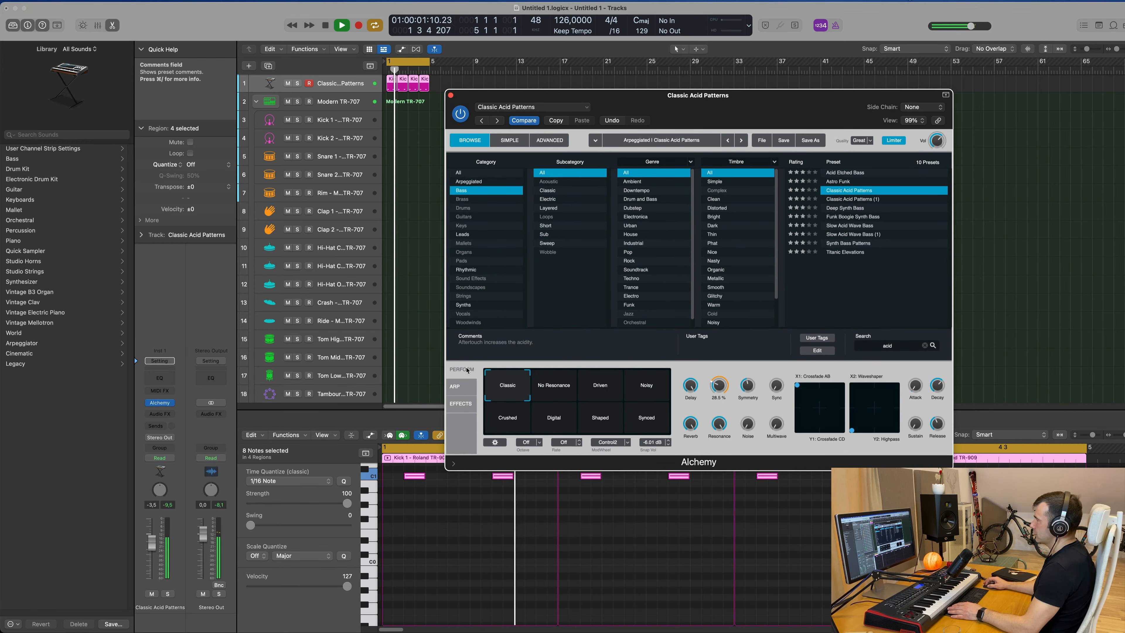
left_click(455, 386)
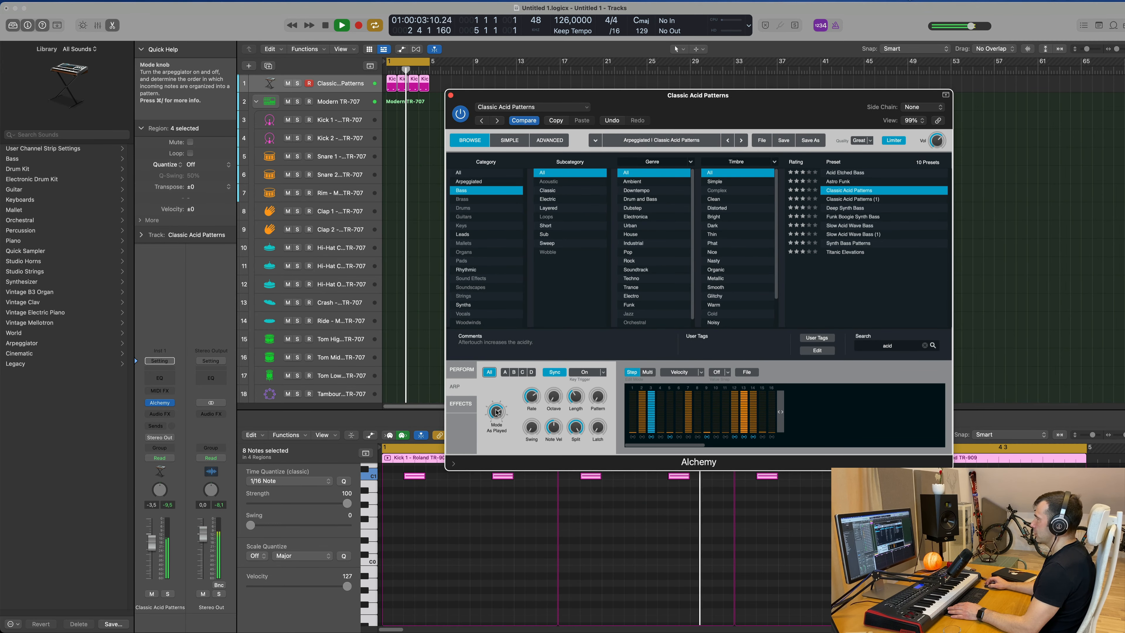
left_click_drag(496, 412, 503, 467)
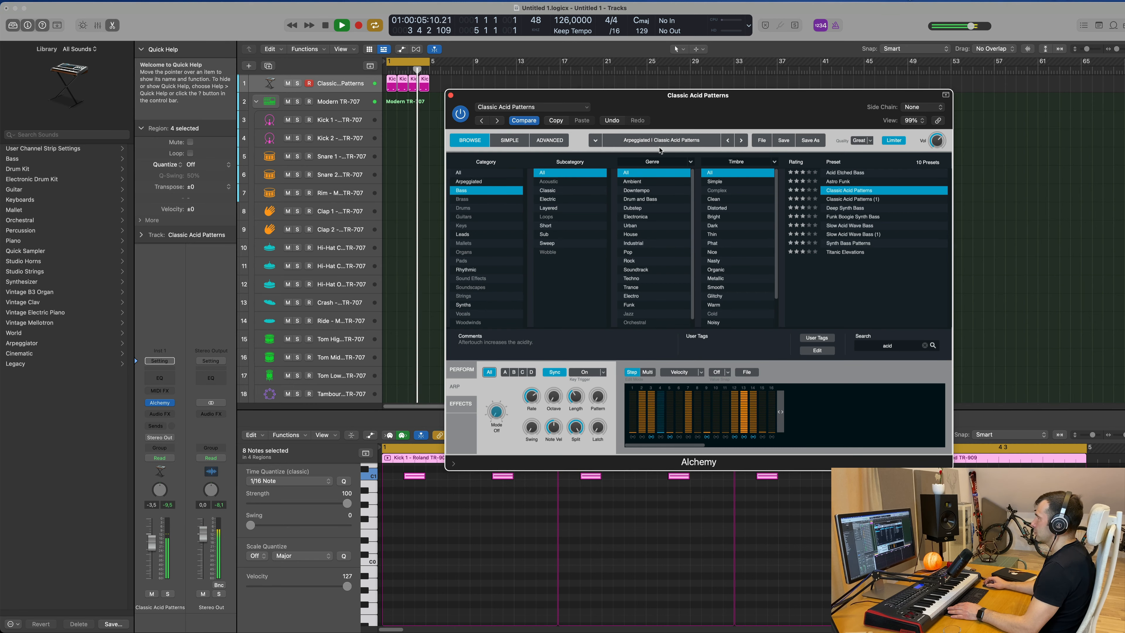
Select the Driven performance pad, lower the filter cutoff and pull down the track volume.
left_click_drag(712, 98, 812, 169)
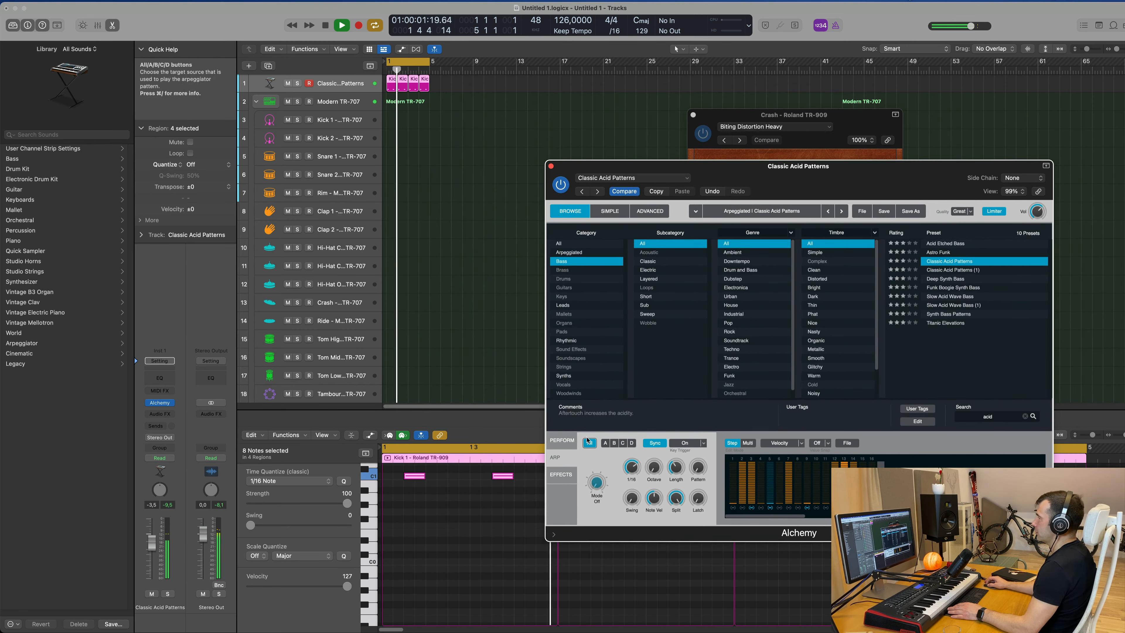
left_click(562, 440)
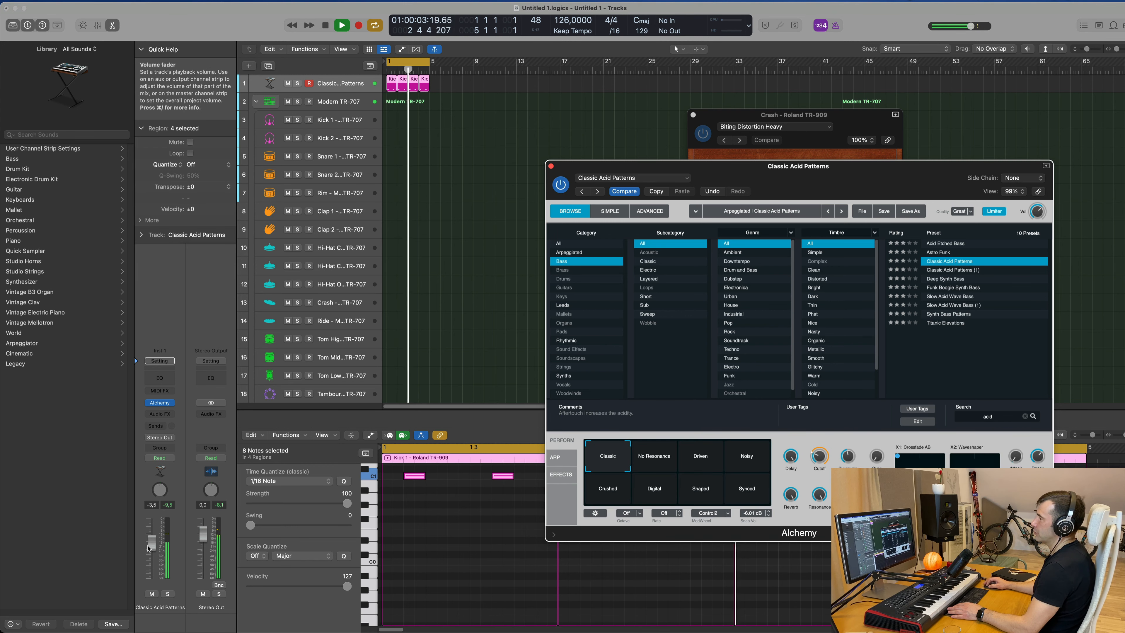
left_click_drag(149, 563, 150, 566)
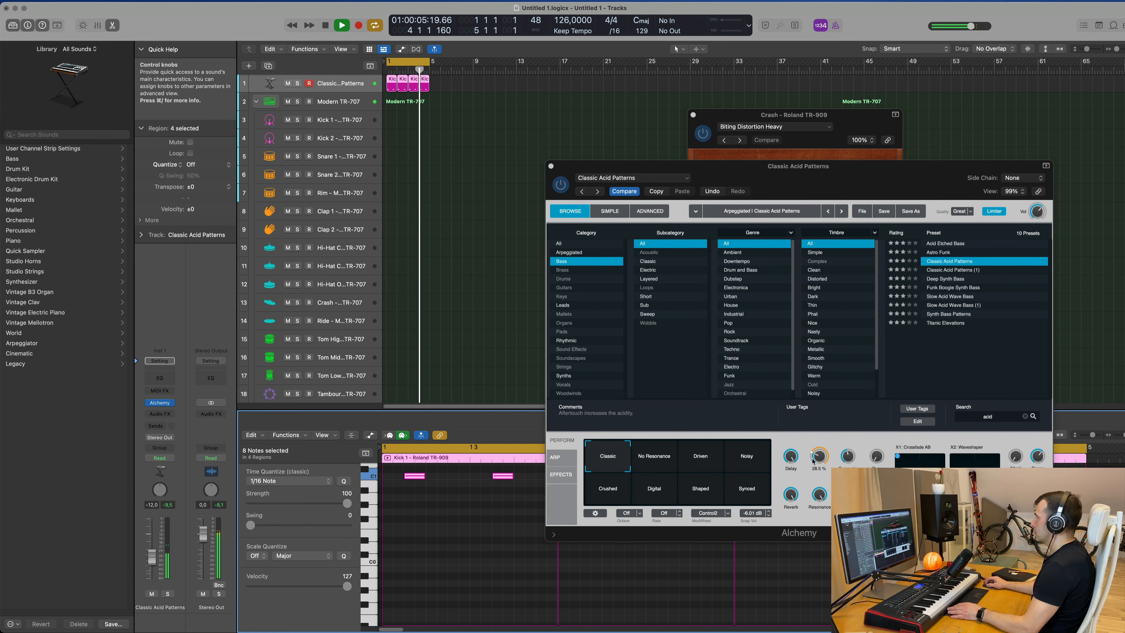
left_click_drag(818, 456, 816, 468)
left_click_drag(635, 456, 723, 453)
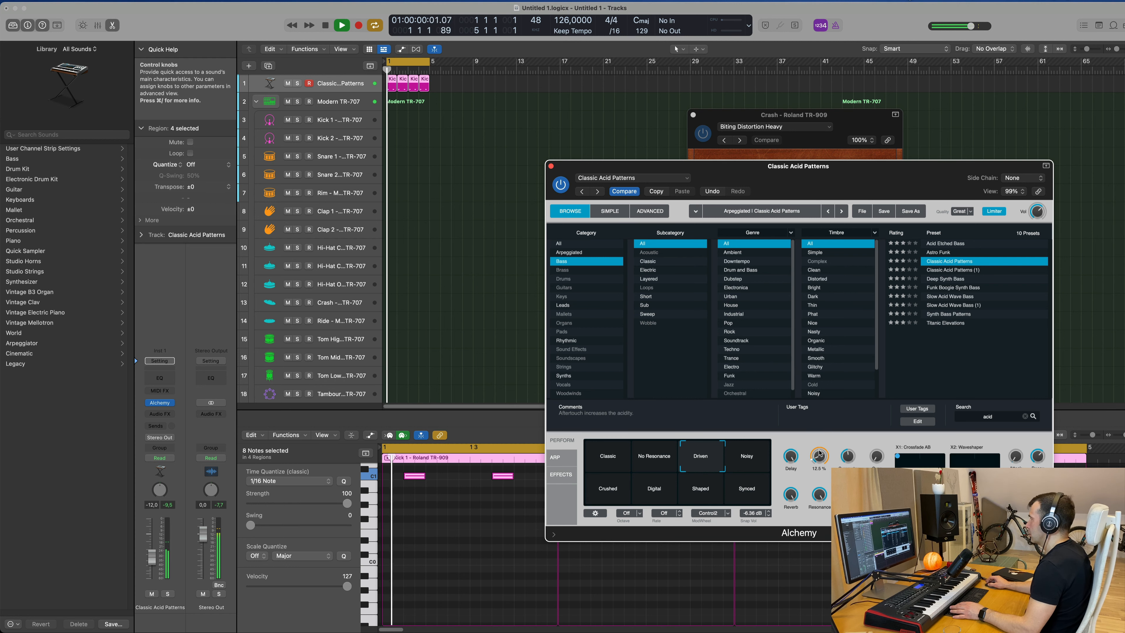
left_click_drag(819, 453, 818, 464)
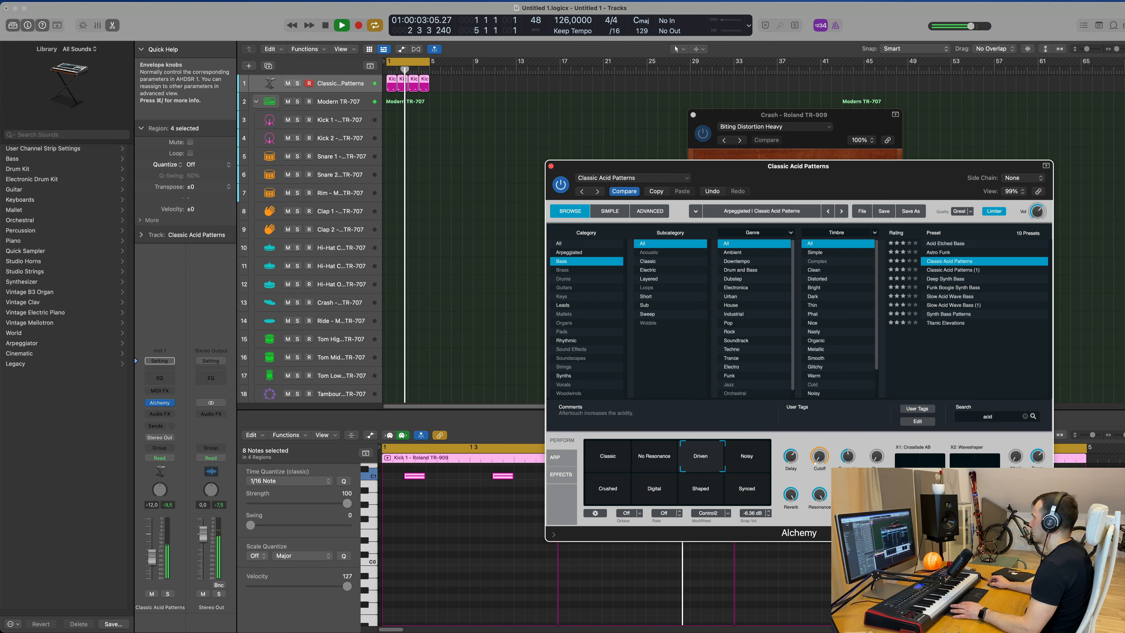
Insert a stereo Compressor on the Classic Acid Patterns track's audio effects.
left_click_drag(891, 168, 921, 147)
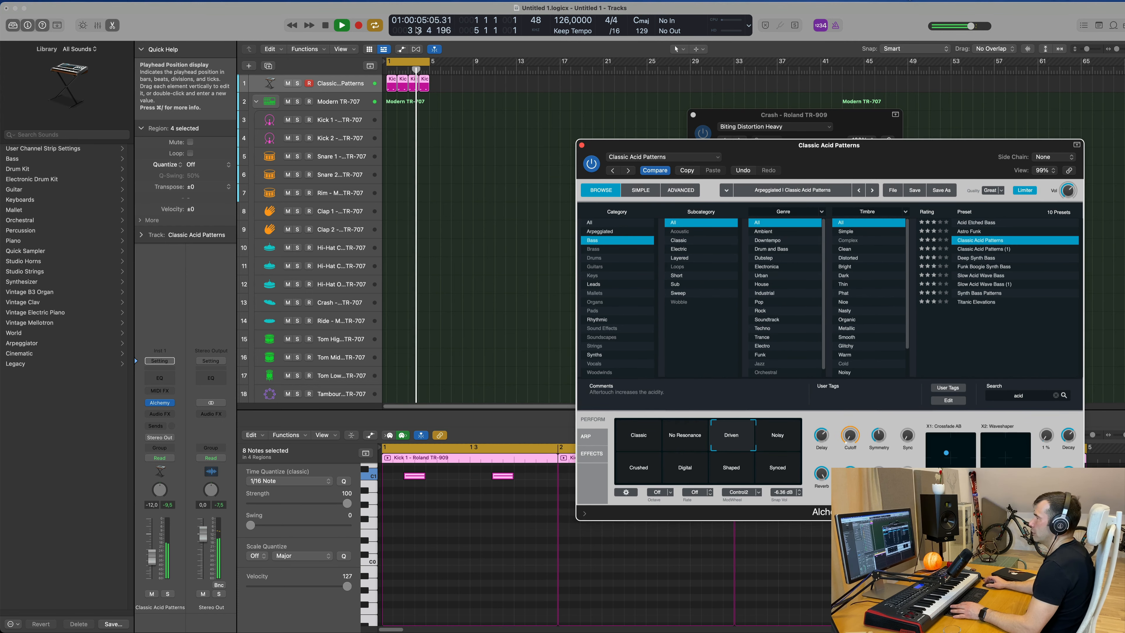
left_click(335, 68)
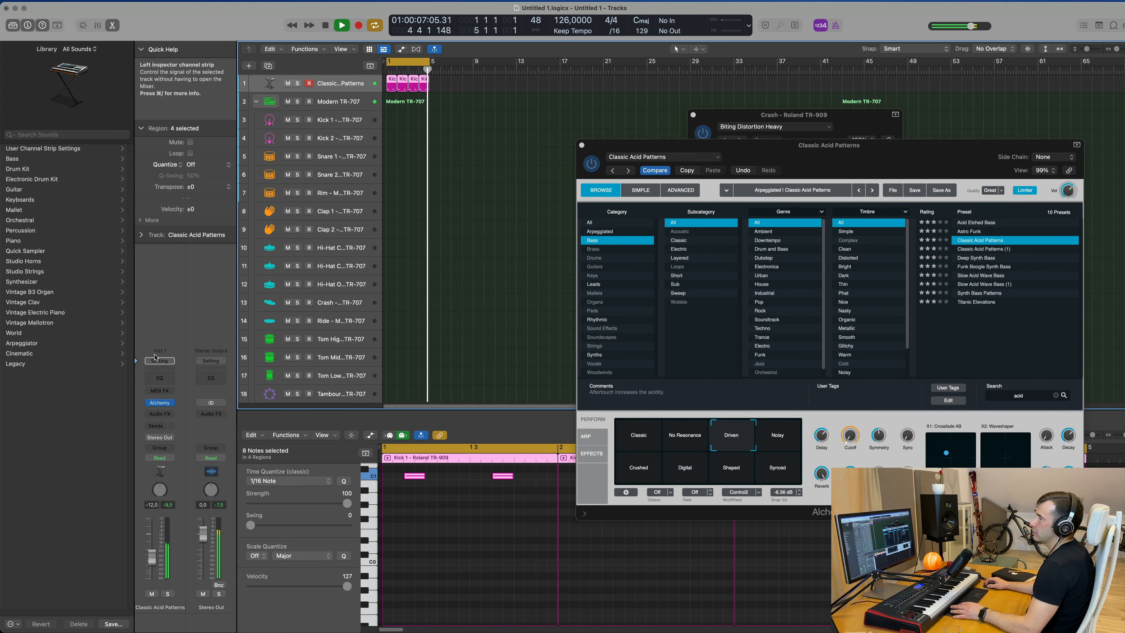
left_click(160, 414)
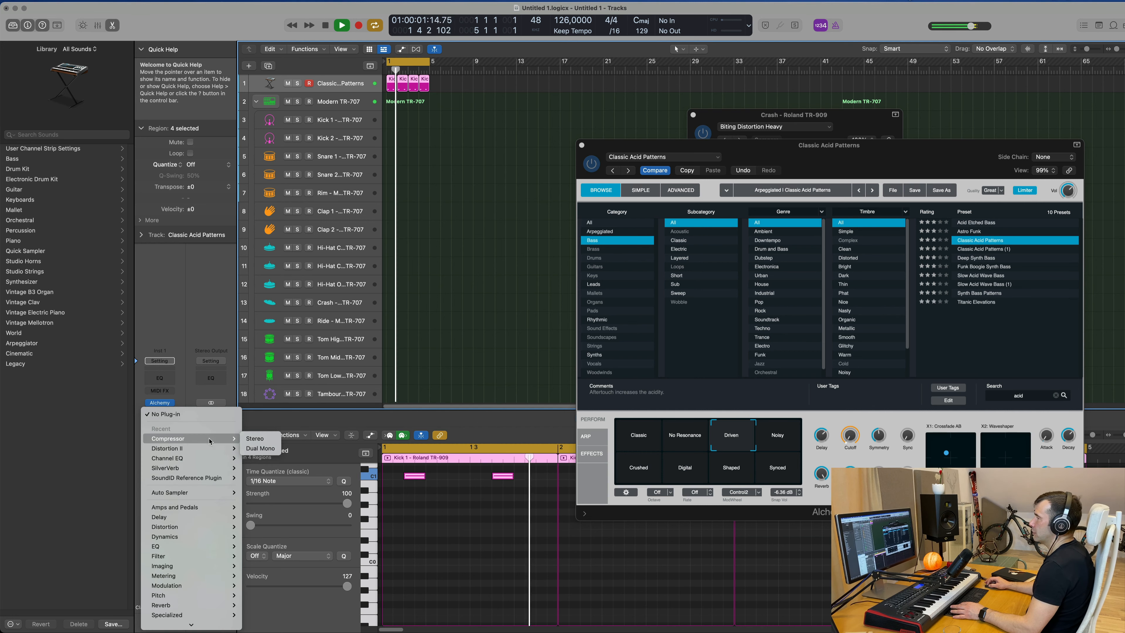
left_click(250, 440)
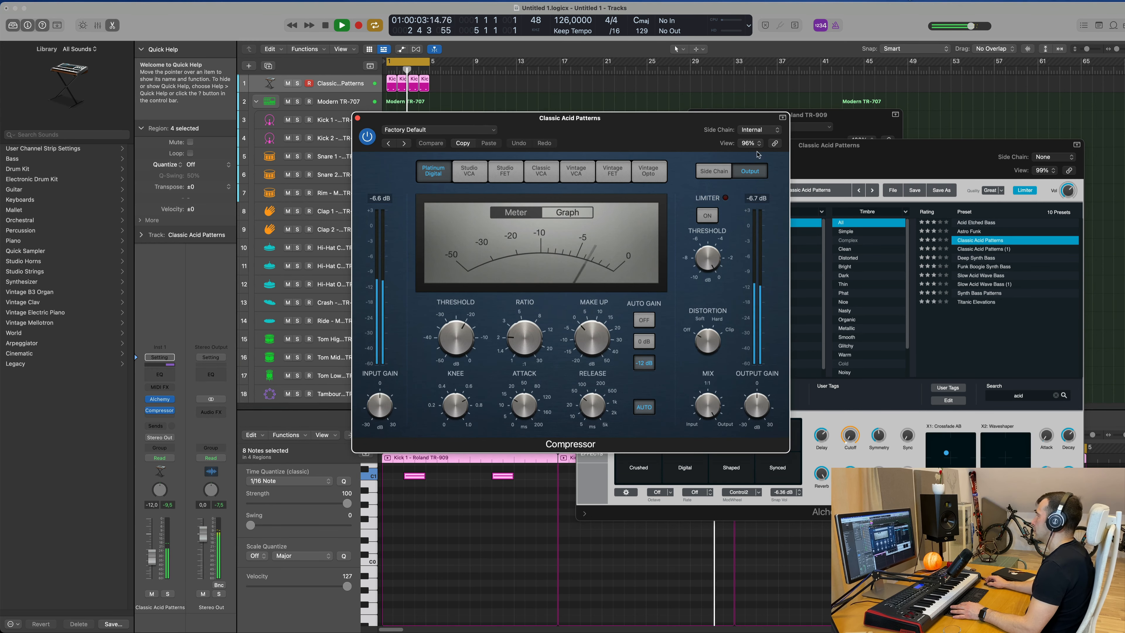
Set the compressor's side chain input to Kick 1 - Roland TR-909.
left_click(757, 130)
mouse_move(757, 147)
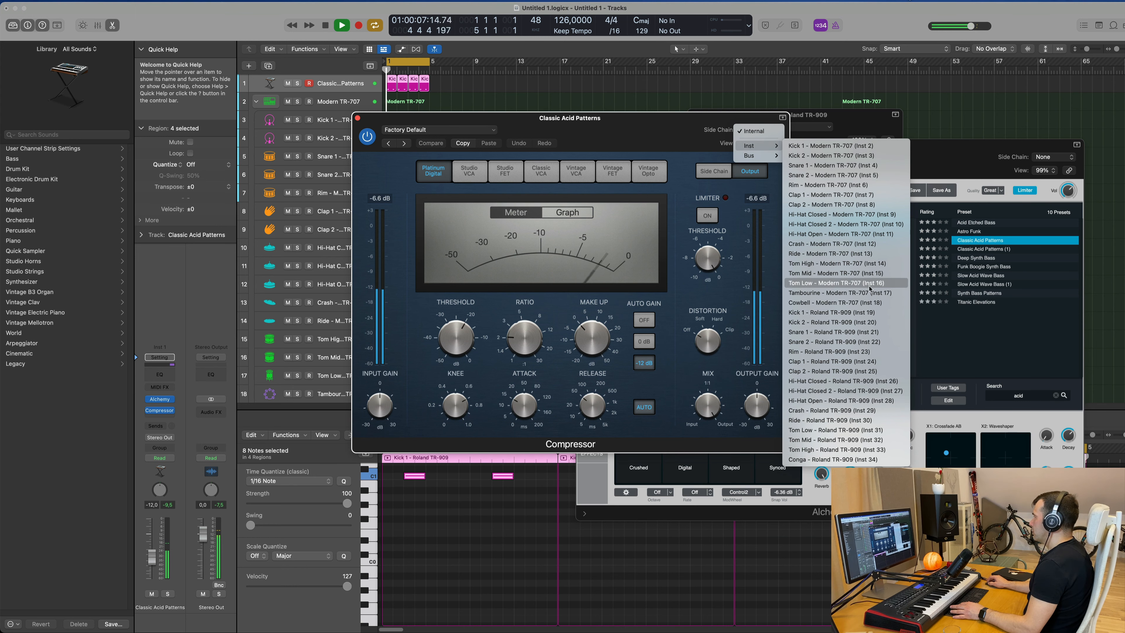
left_click(831, 312)
left_click_drag(665, 118, 780, 113)
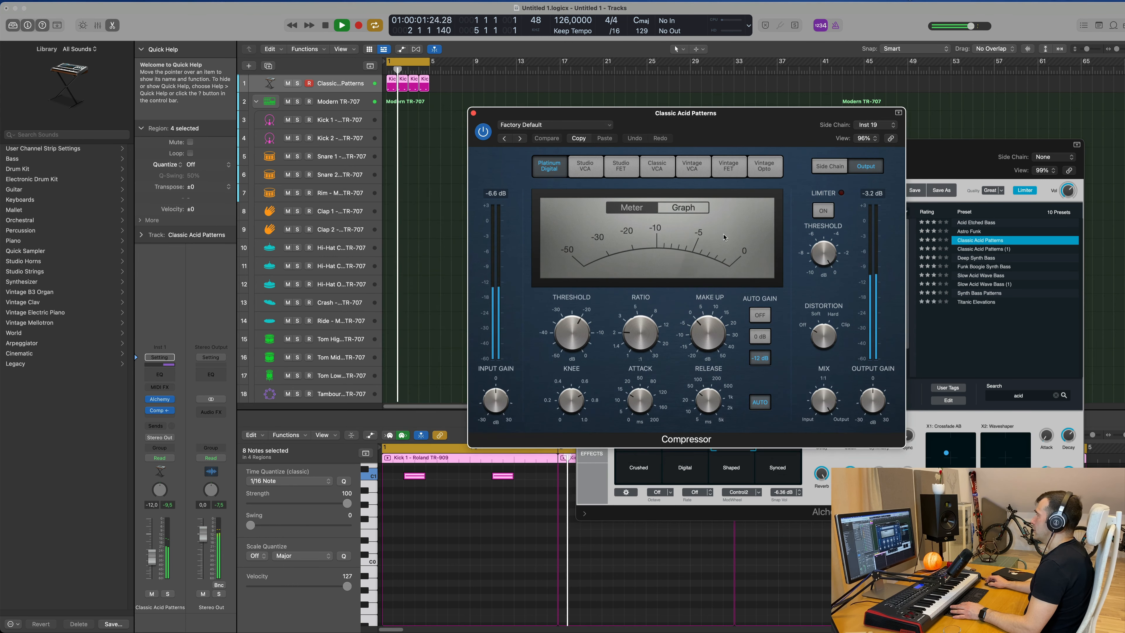
Enable the compressor's auto release, nudge the ratio up, and close the plug-in window.
left_click(759, 402)
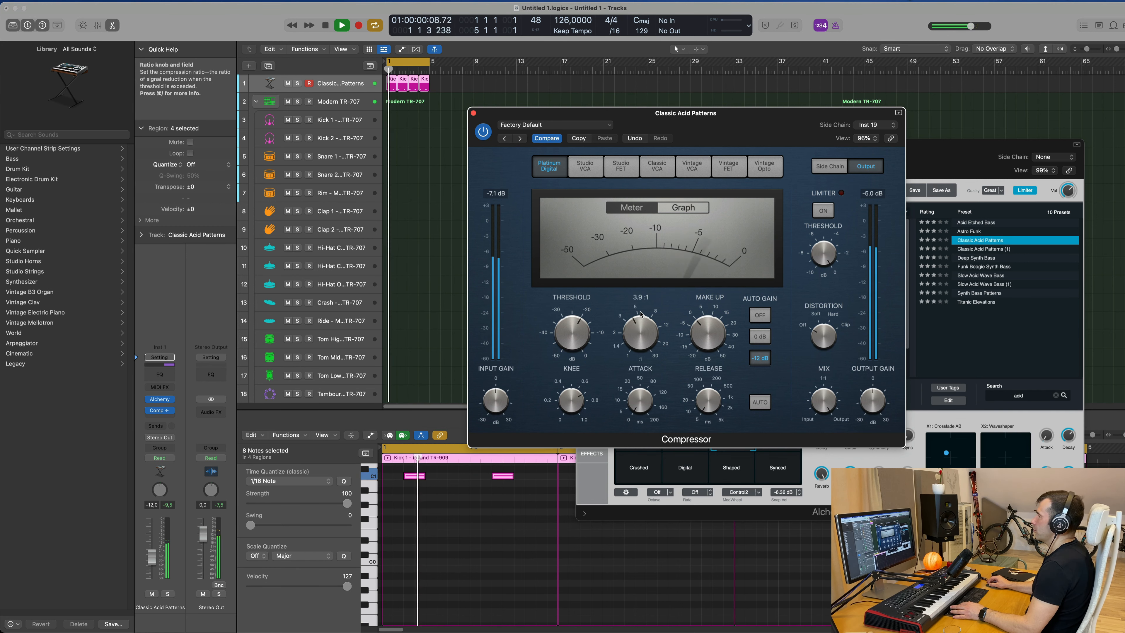
left_click_drag(646, 330, 646, 323)
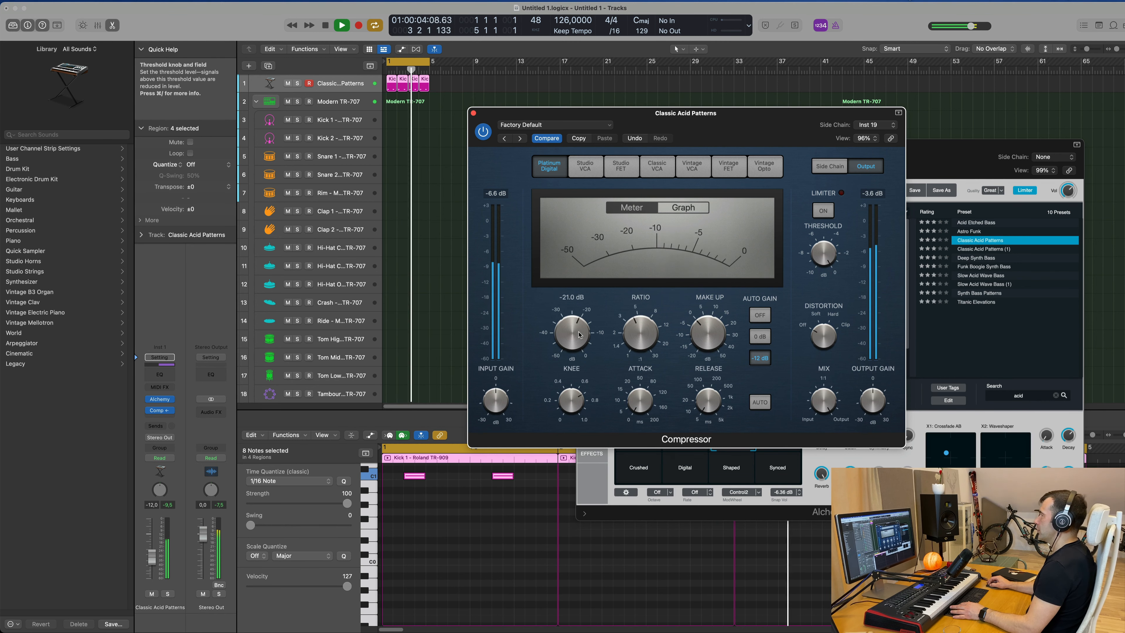
left_click(483, 130)
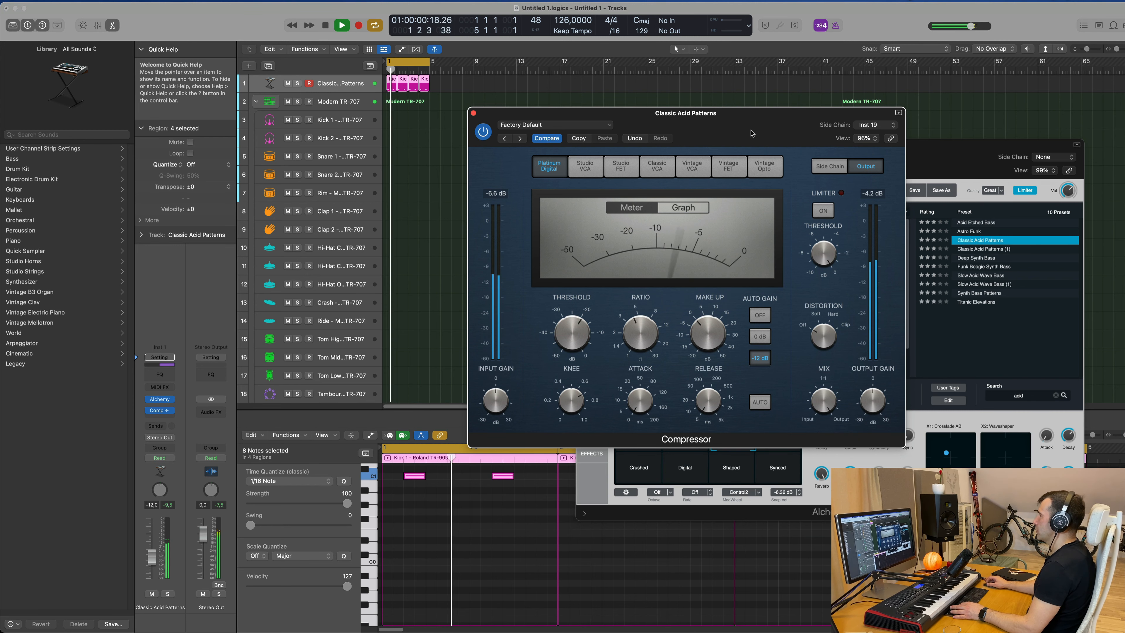
mouse_move(515, 116)
left_mouse_down()
mouse_move(501, 116)
mouse_move(526, 114)
left_mouse_up()
left_click(484, 111)
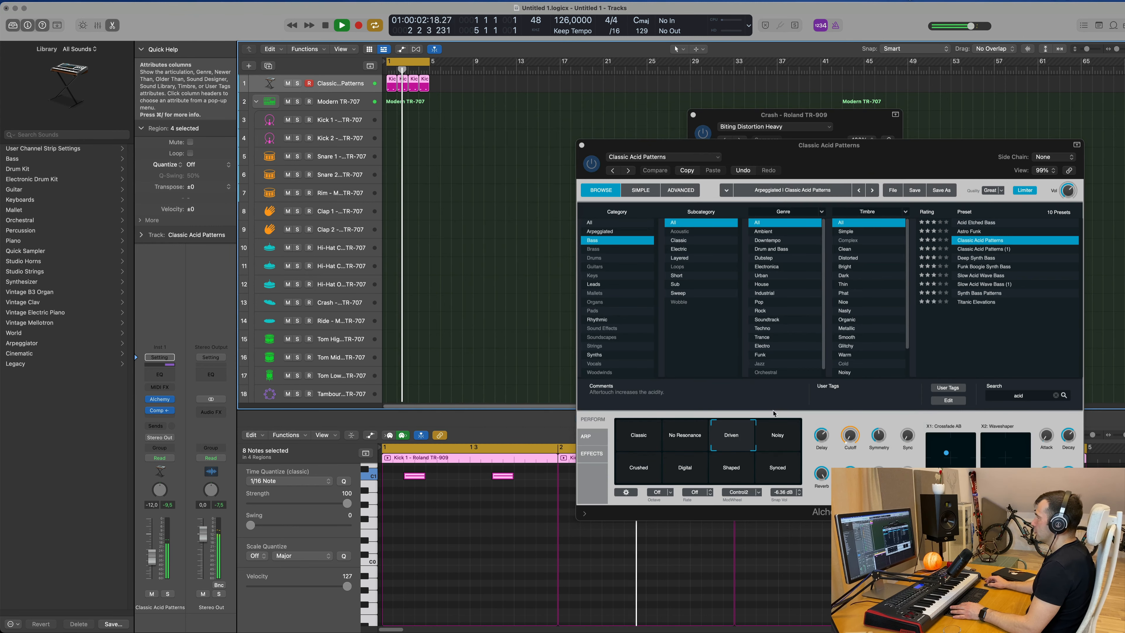
Nudge the Alchemy filter cutoff up and switch the arpeggiator mode to Up.
left_click_drag(851, 443, 854, 427)
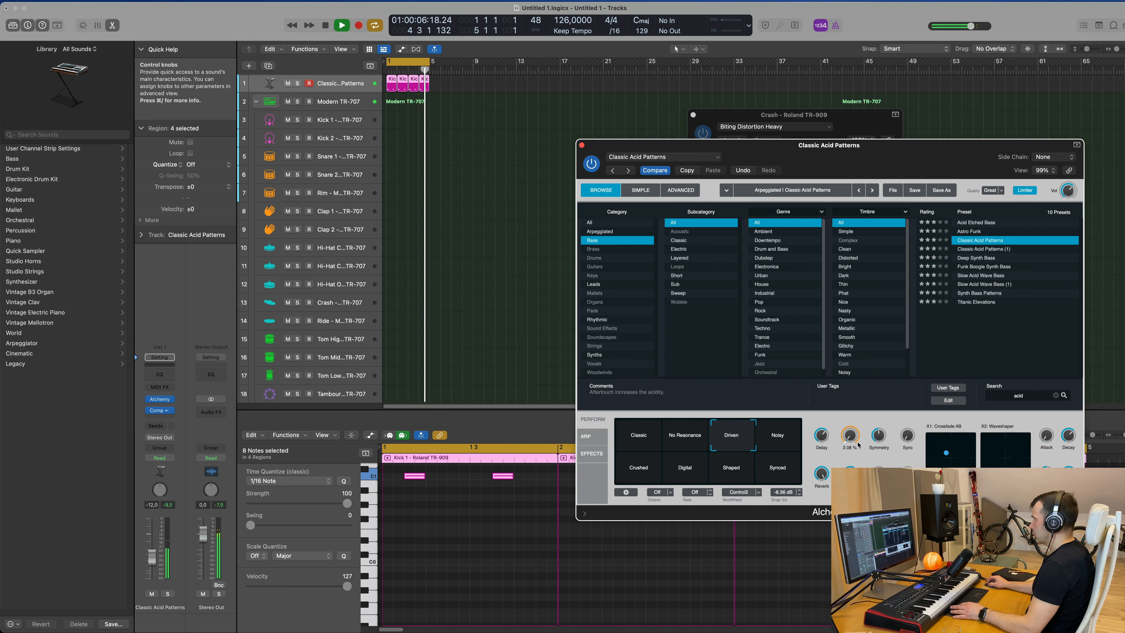
left_click_drag(850, 439, 851, 442)
left_click(586, 436)
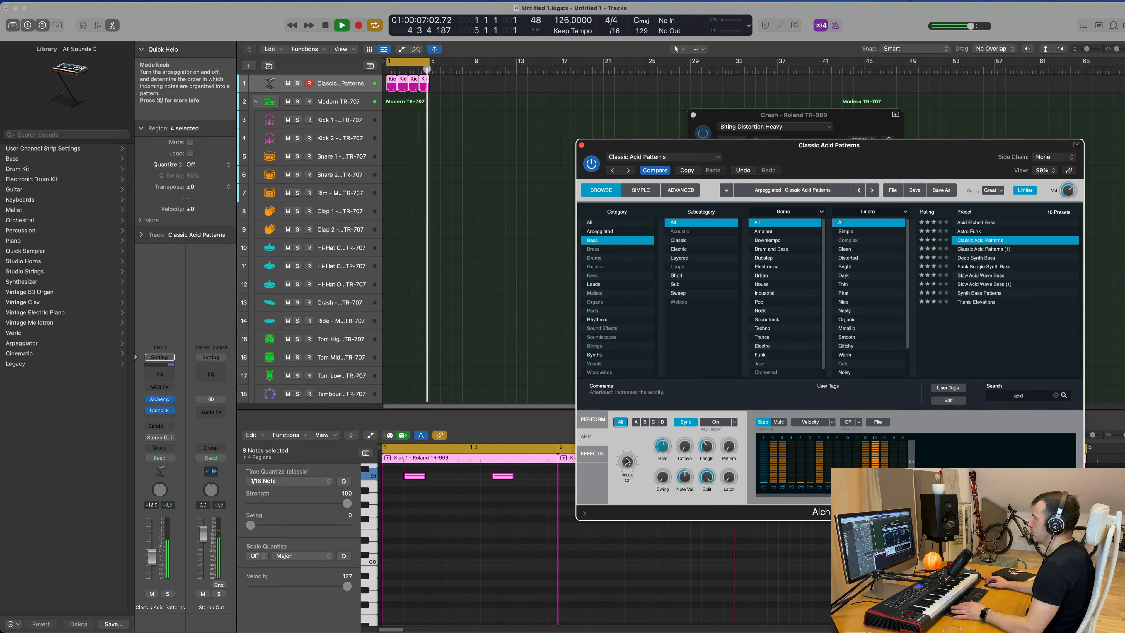
left_click_drag(631, 459, 631, 450)
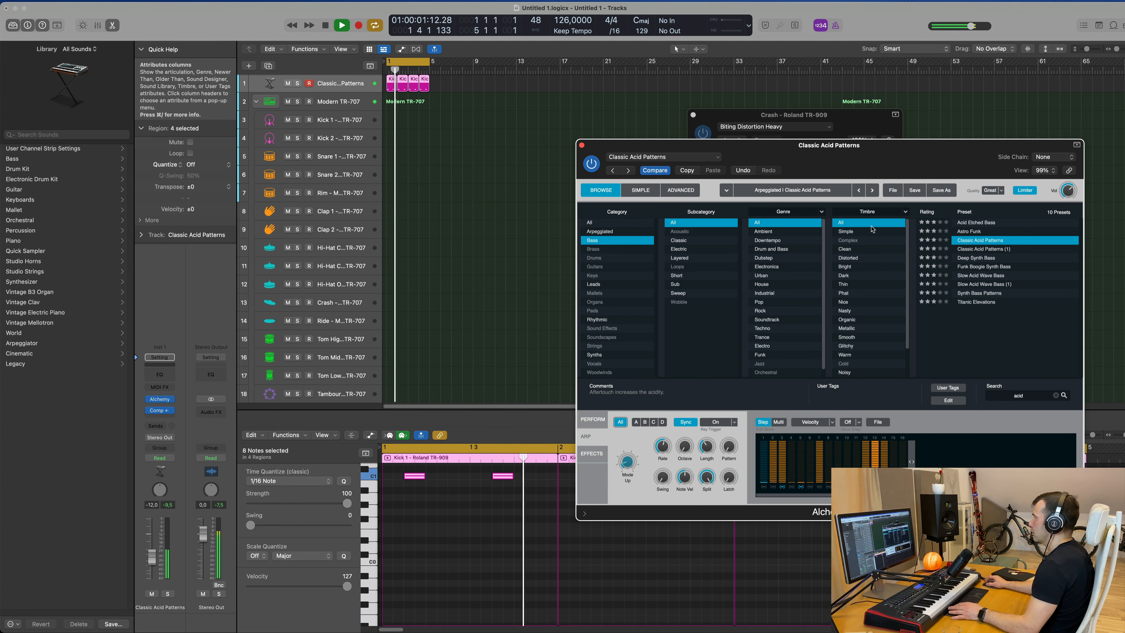
Set the arpeggiator pattern to 8 and its rate to 1/8.
left_click_drag(846, 153, 740, 172)
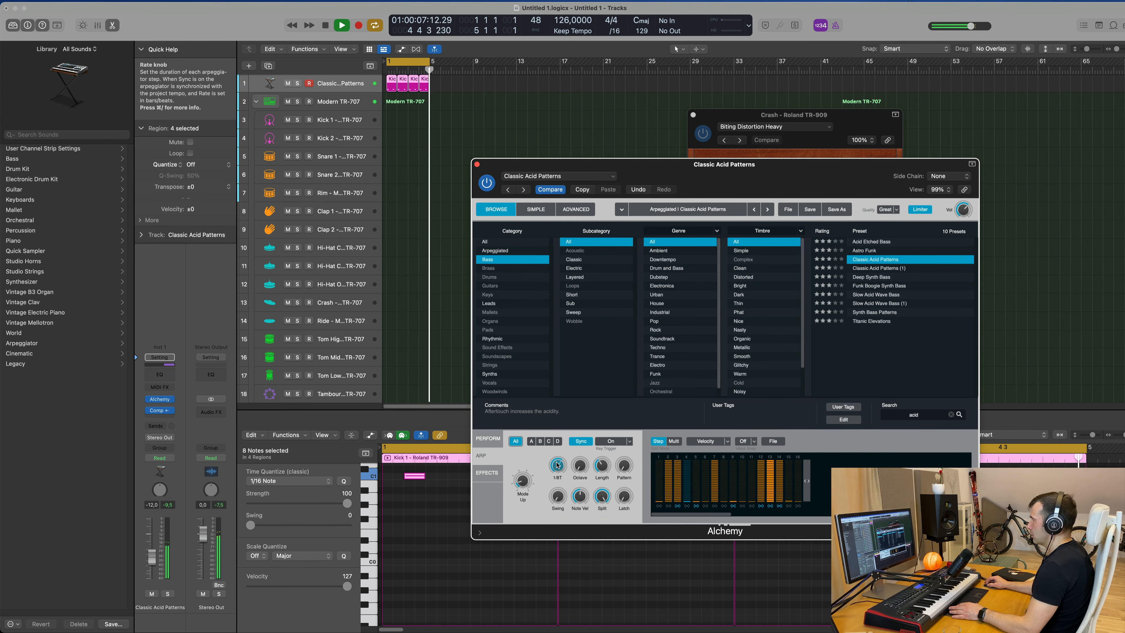
left_click_drag(585, 452, 590, 396)
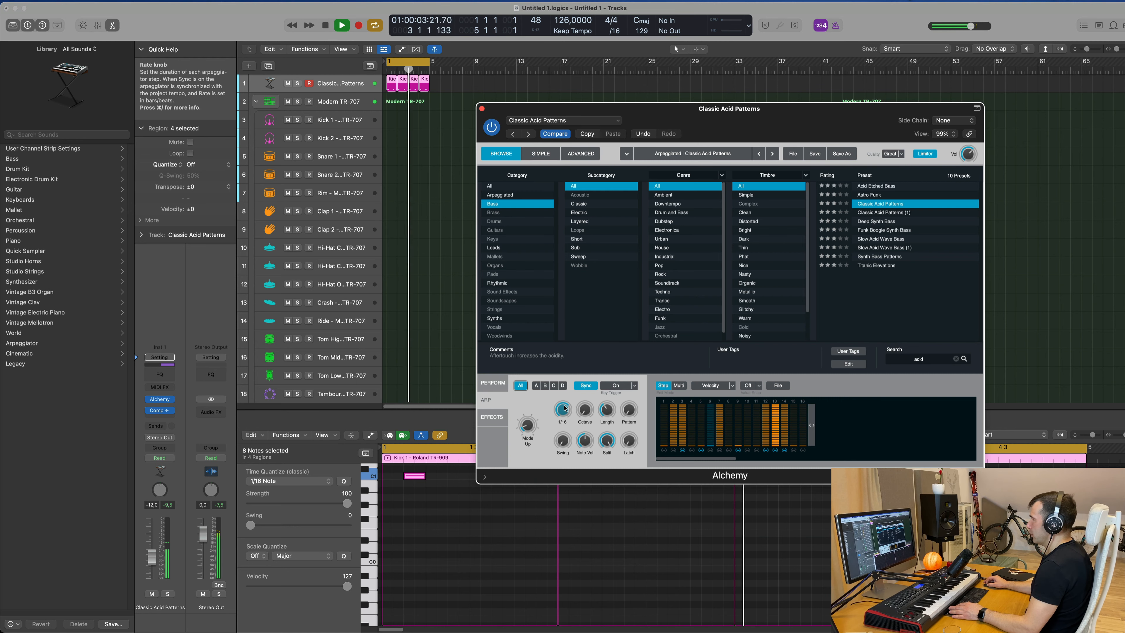
left_click_drag(797, 108, 844, 93)
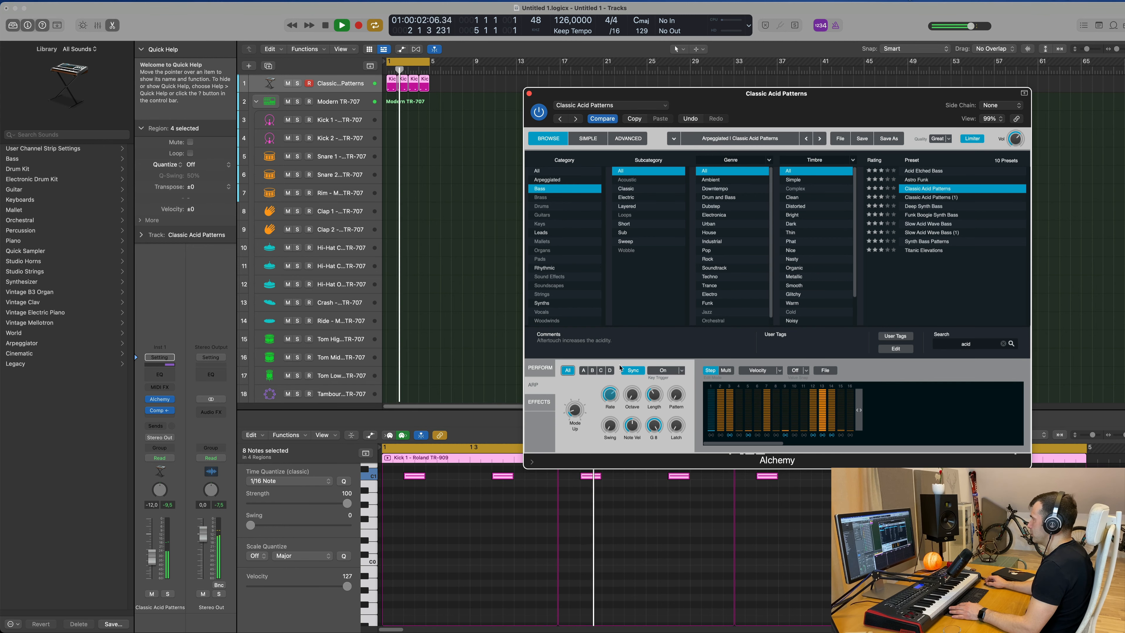
left_click_drag(674, 395, 673, 359)
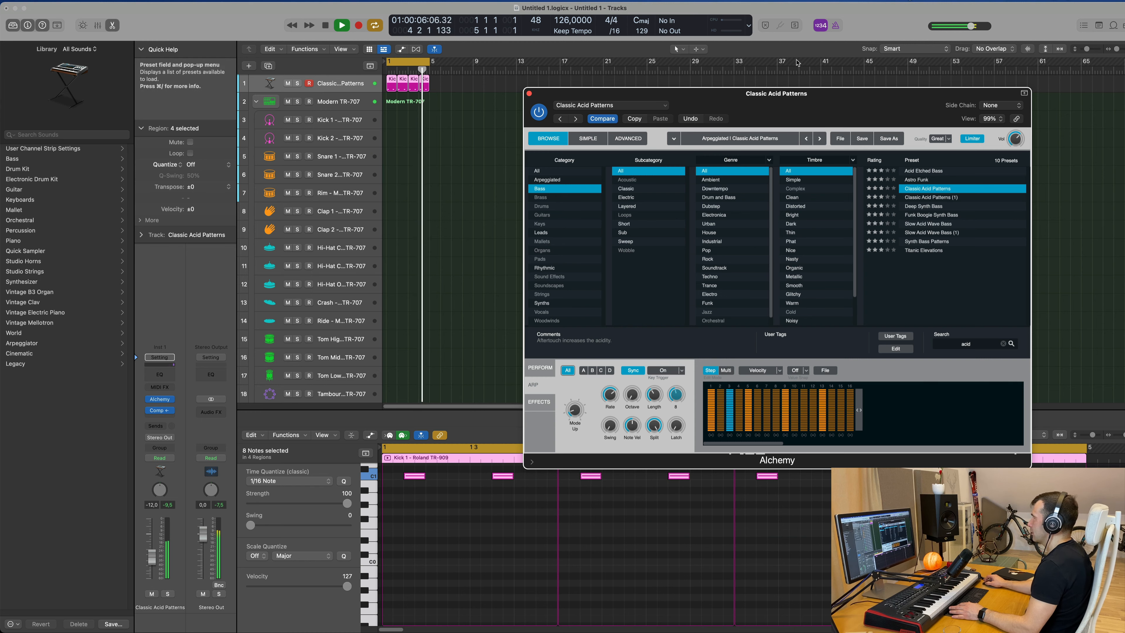
left_click_drag(799, 102, 753, 95)
left_click_drag(557, 386, 571, 384)
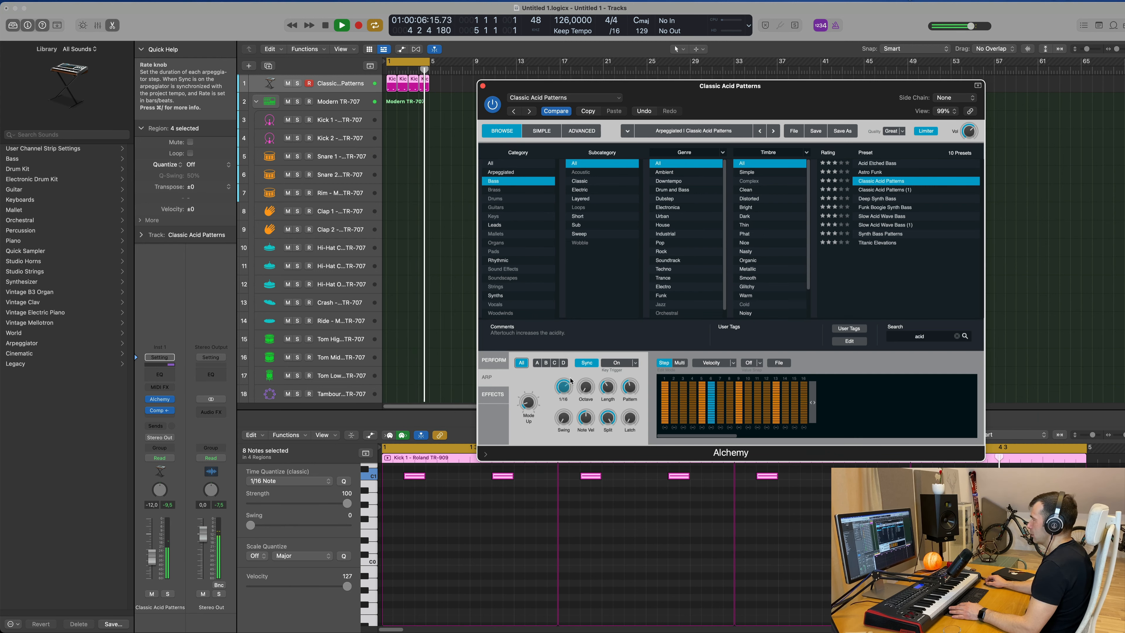
left_click_drag(571, 377, 568, 404)
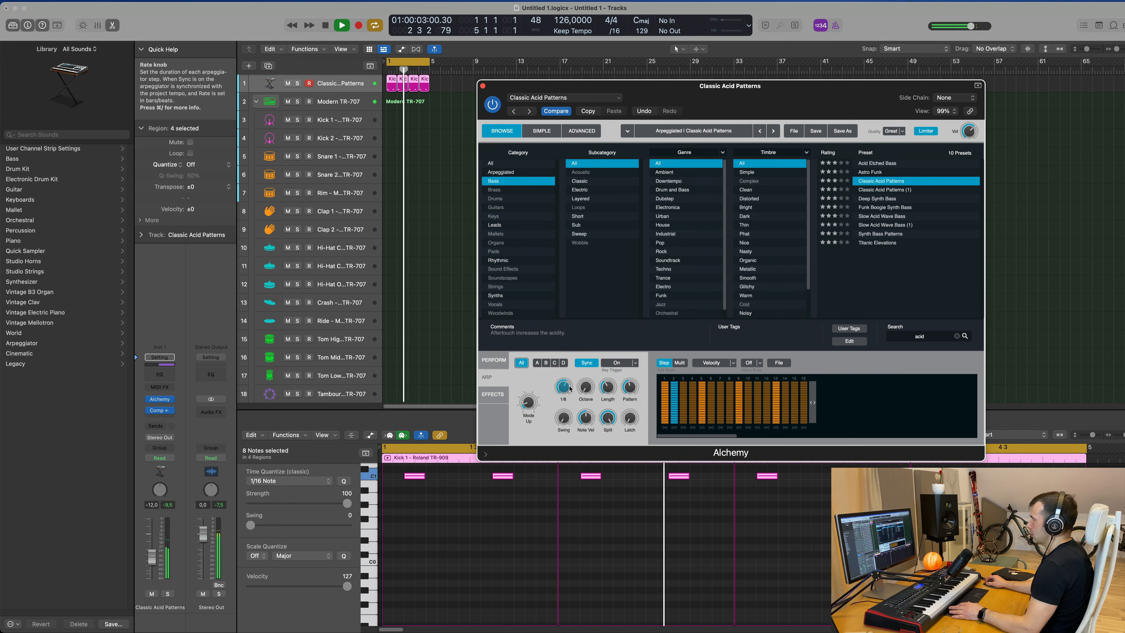
Try the arpeggiator's Down/Up mode, turn the mode off, and return to the Perform page.
left_click_drag(530, 405, 562, 493)
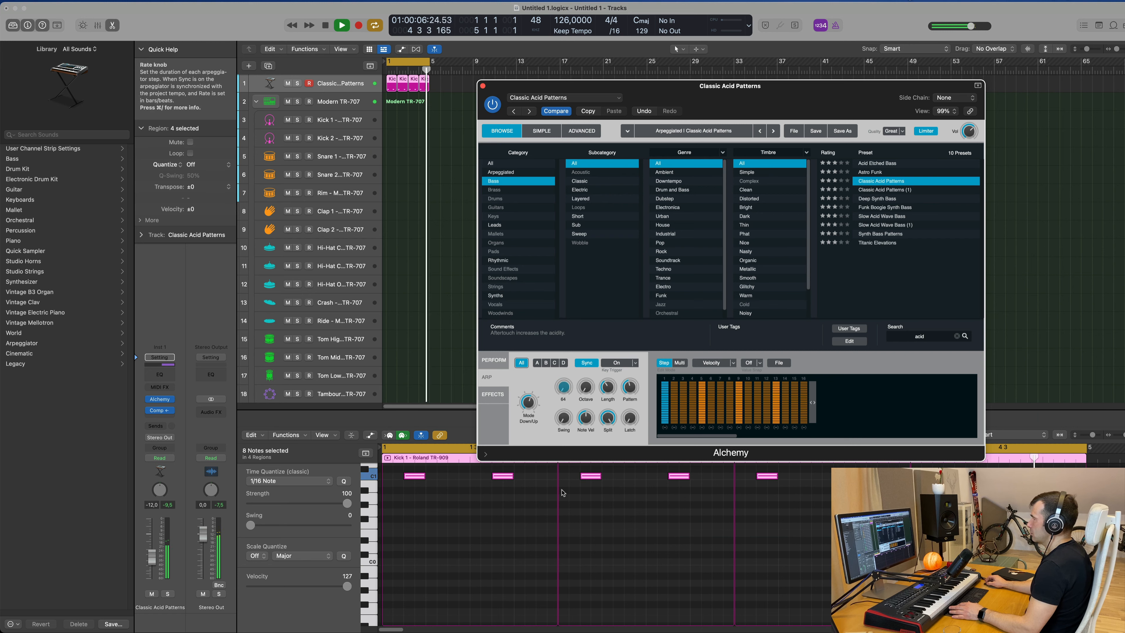
left_click_drag(531, 405, 529, 575)
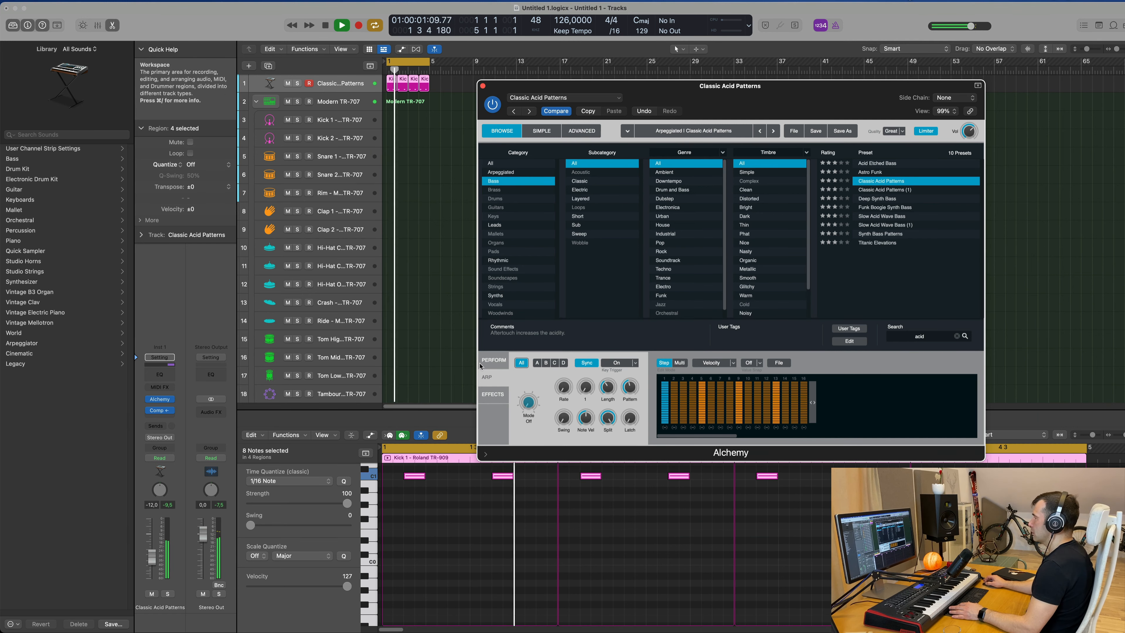
left_click(494, 359)
Open Alchemy's effects rack and set the Phaser mix to about 50.2%, adjusting its rate.
left_click_drag(742, 92, 731, 48)
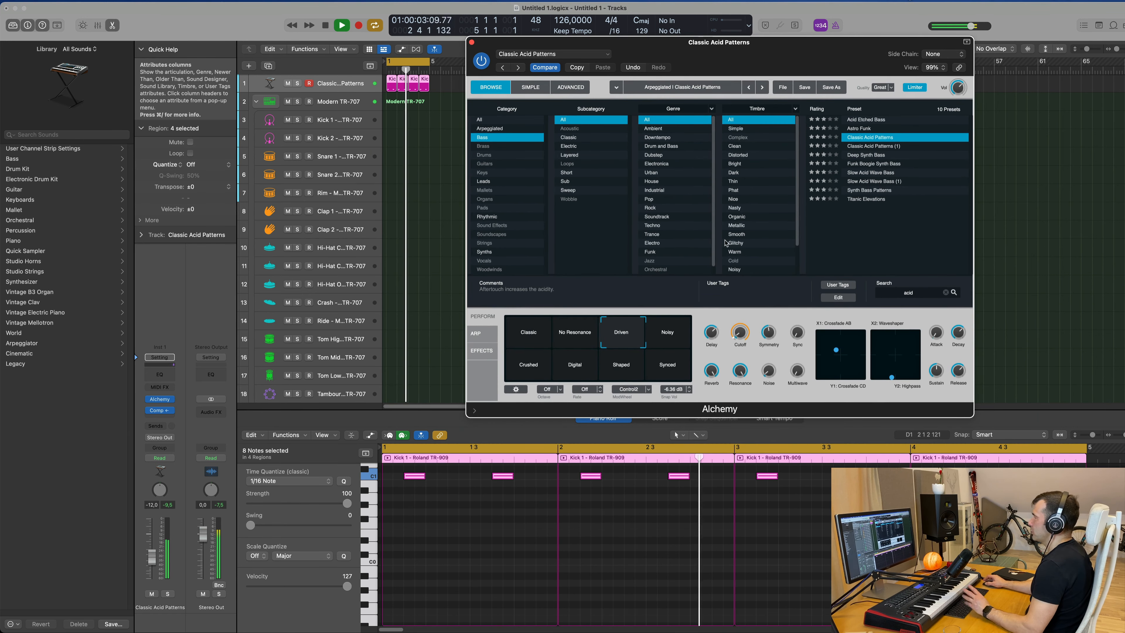
left_click(482, 350)
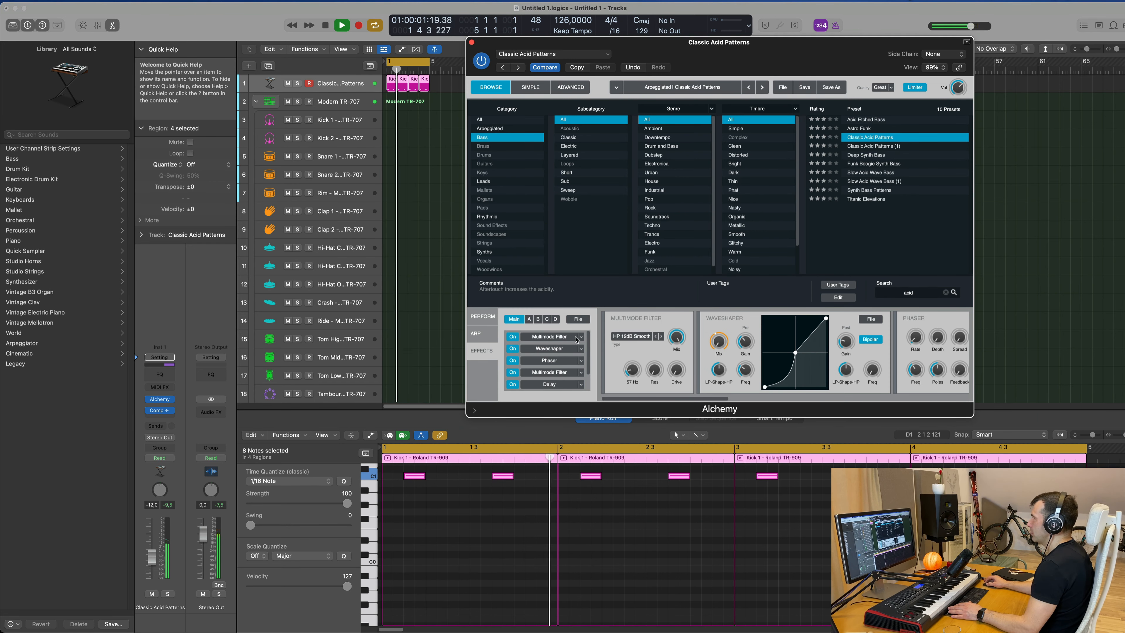
left_click(570, 351)
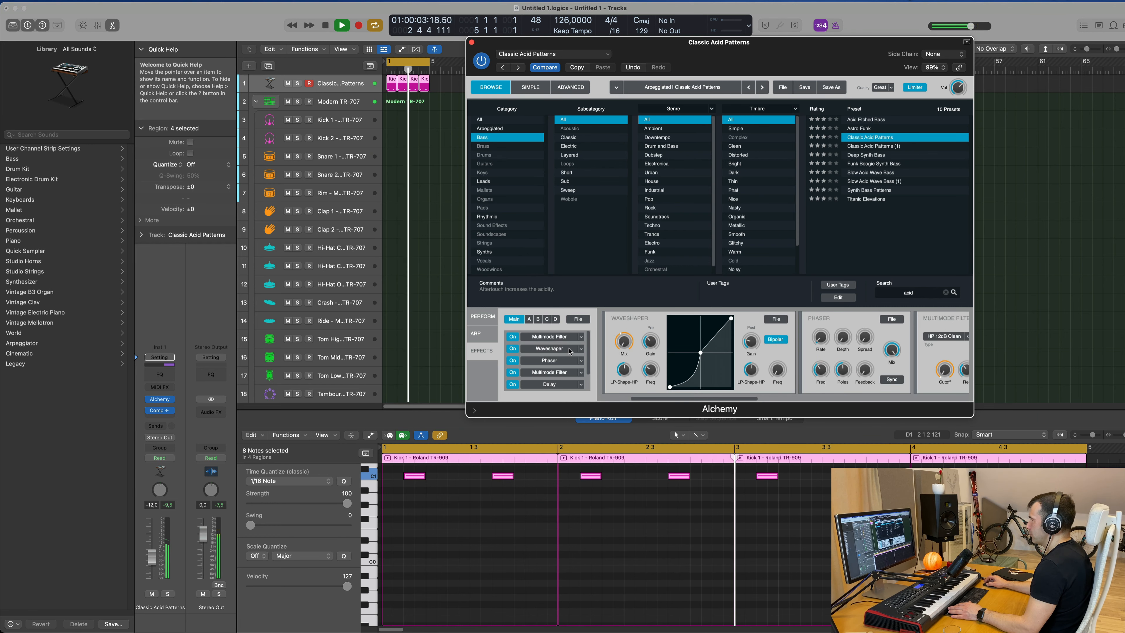
left_click(571, 362)
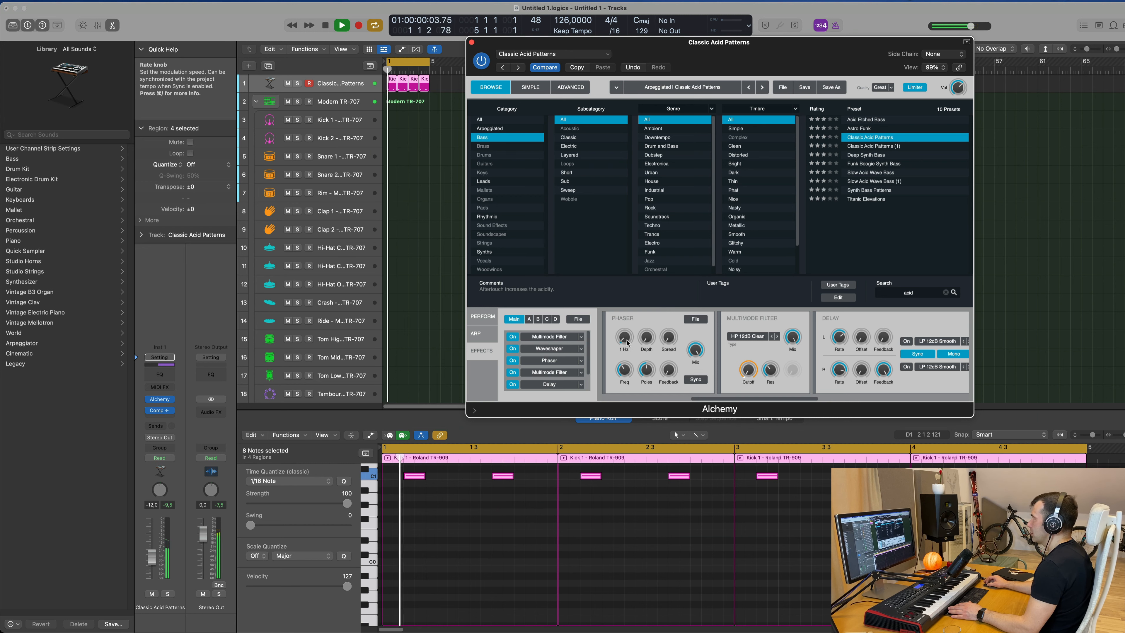
left_click_drag(628, 342, 704, 413)
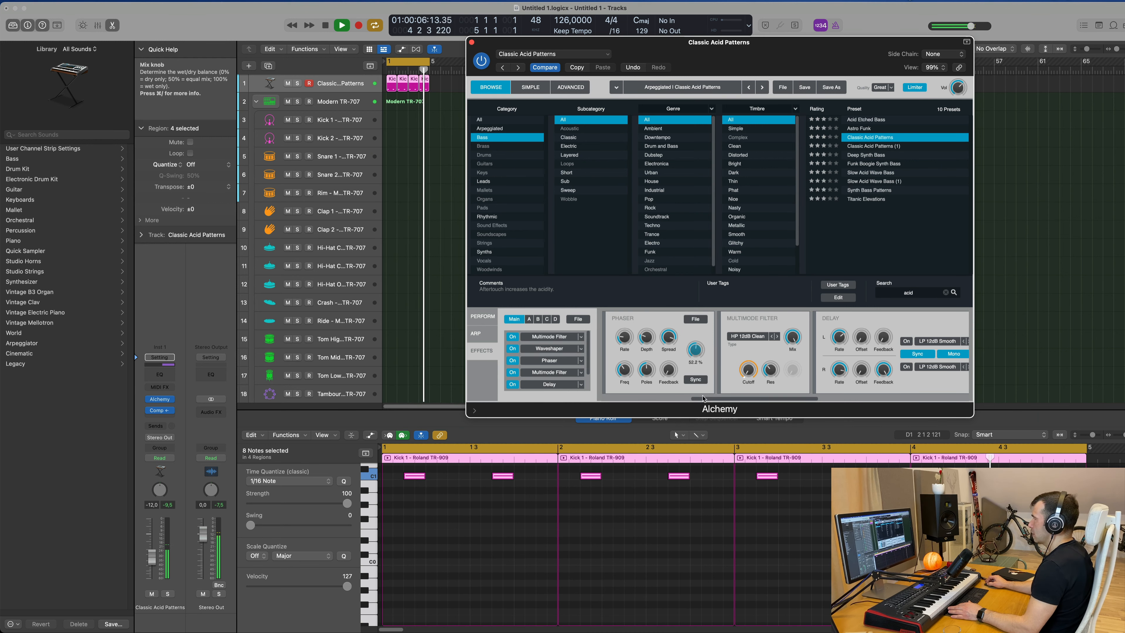
mouse_move(629, 350)
left_mouse_down()
mouse_move(632, 286)
mouse_move(636, 349)
mouse_move(625, 346)
left_mouse_up()
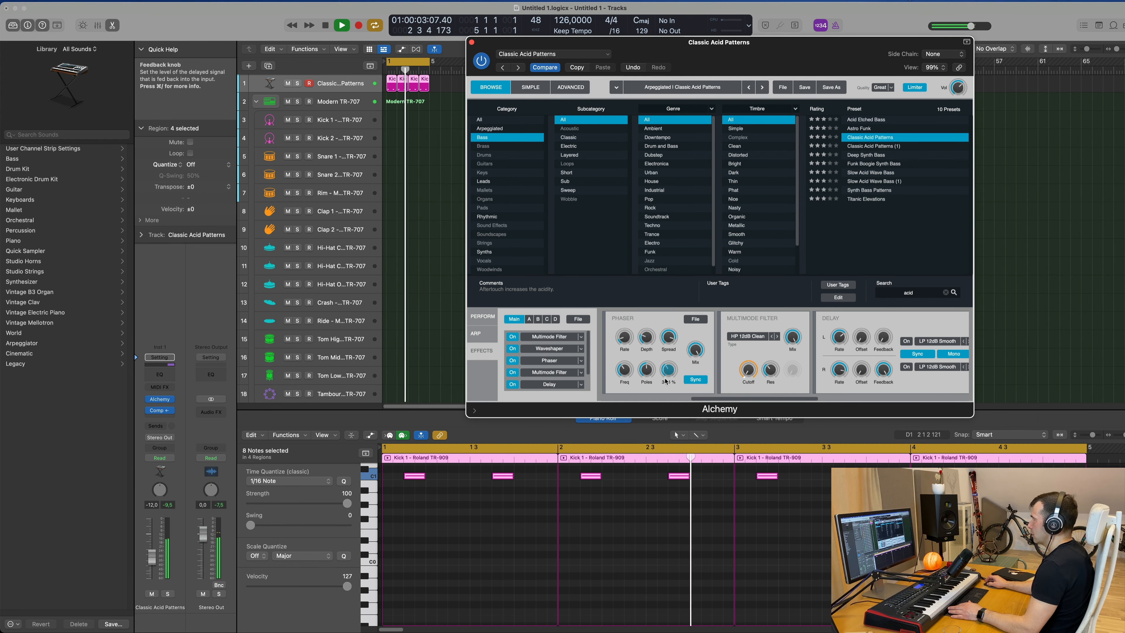
left_click_drag(626, 372, 629, 363)
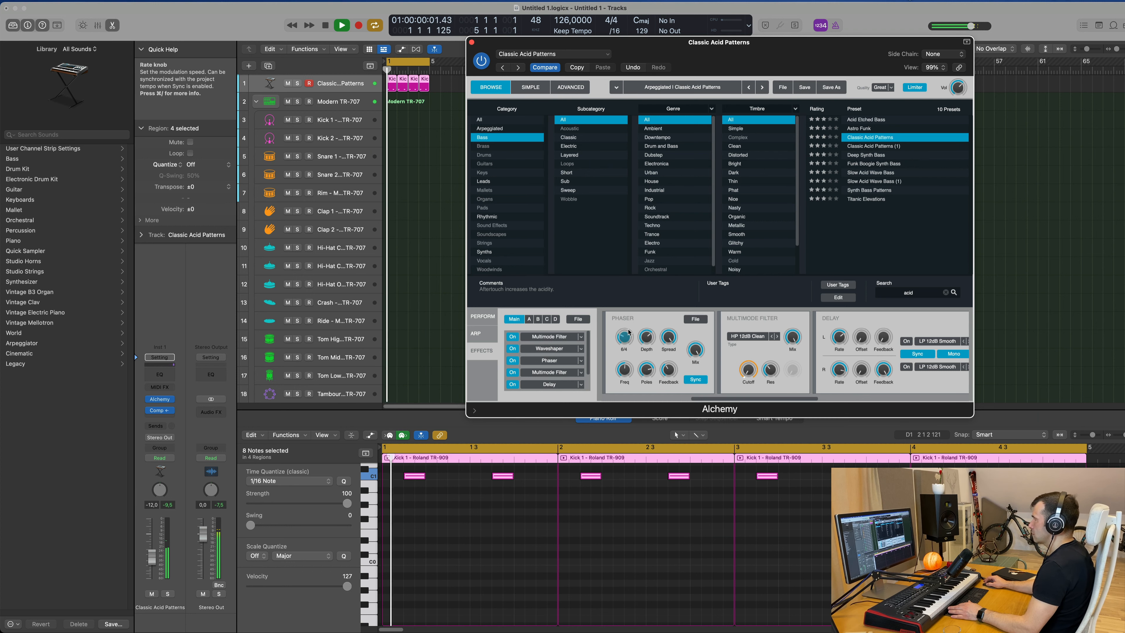
Set the Phaser rate to 1, depth to about 98.1% and frequency to 94 Hz.
left_click_drag(629, 332, 629, 321)
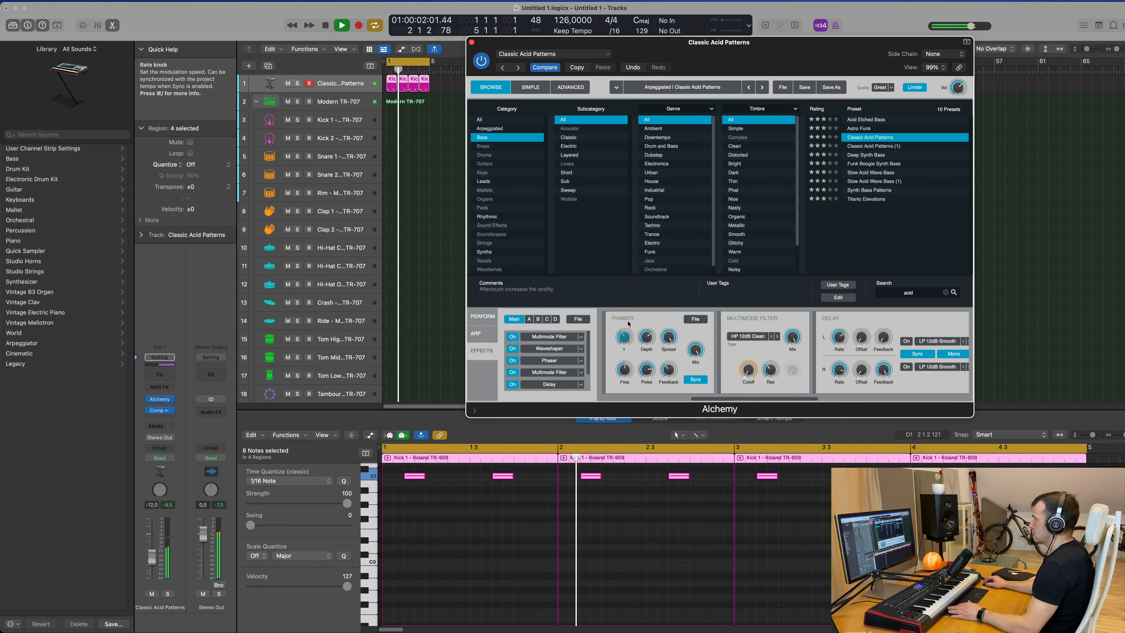
left_click_drag(627, 331, 628, 323)
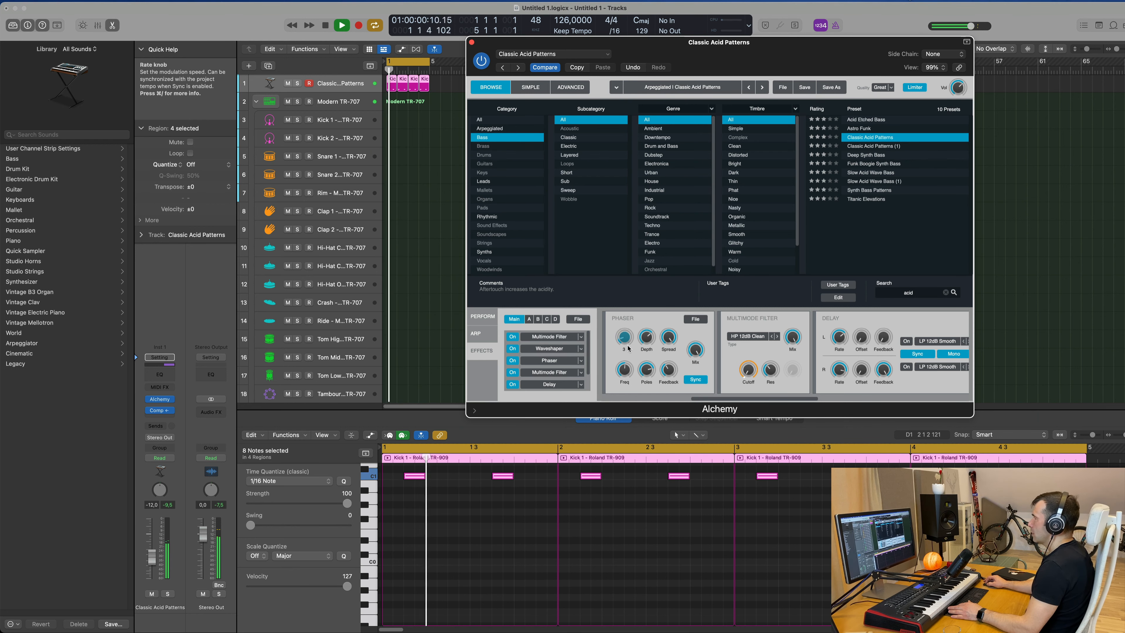
left_click_drag(627, 348, 628, 352)
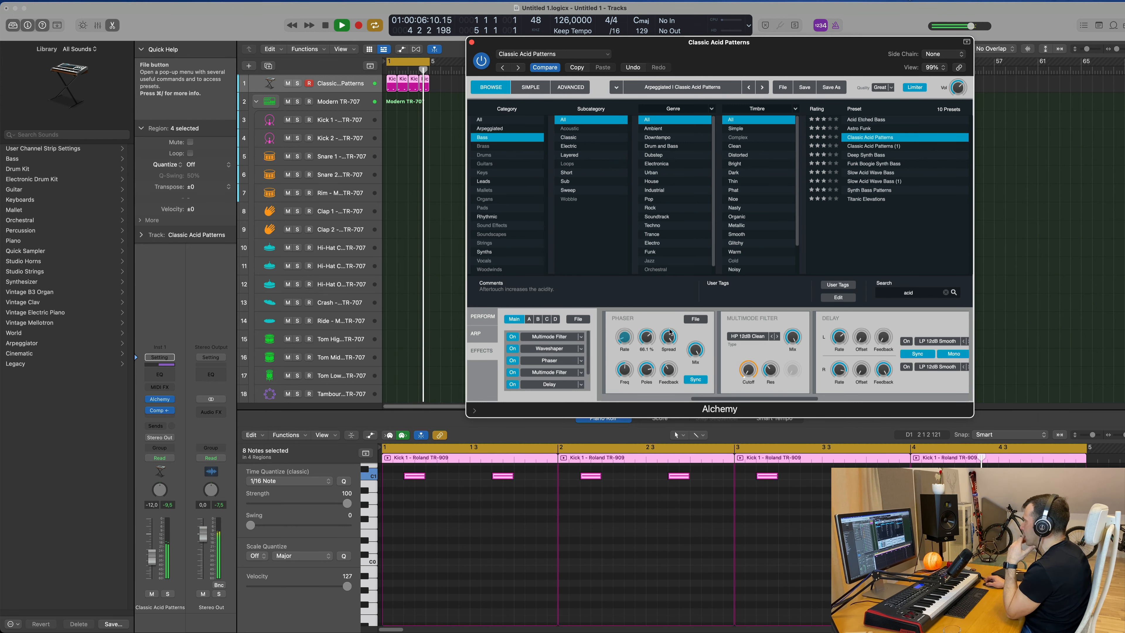
mouse_move(646, 373)
left_mouse_down()
mouse_move(650, 405)
mouse_move(653, 366)
mouse_move(649, 393)
left_mouse_up()
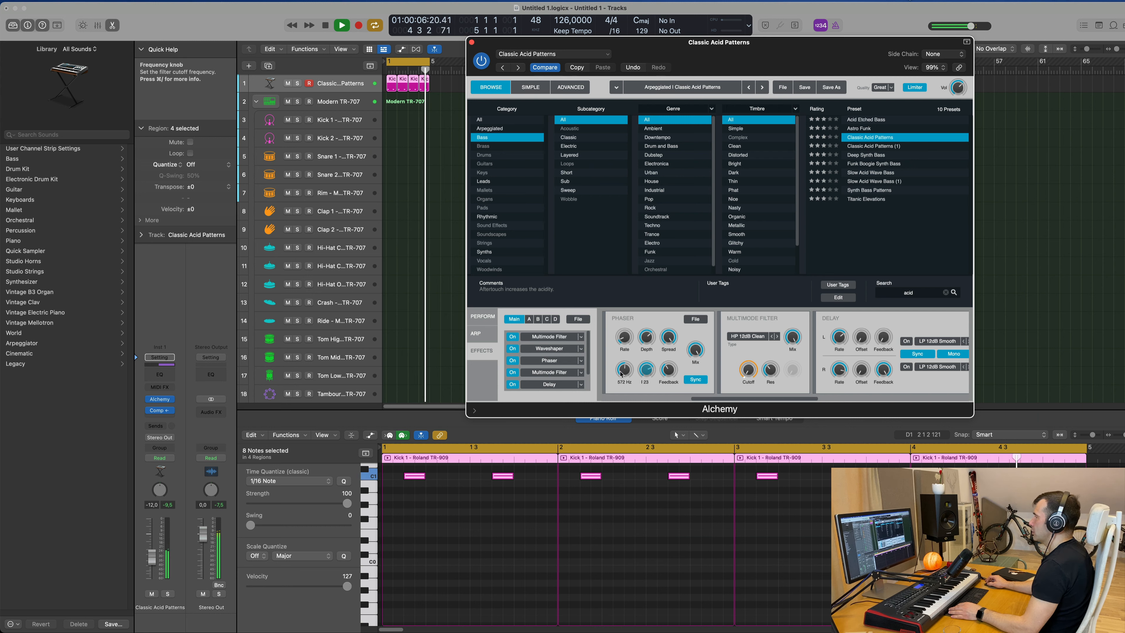
left_click_drag(624, 370, 630, 407)
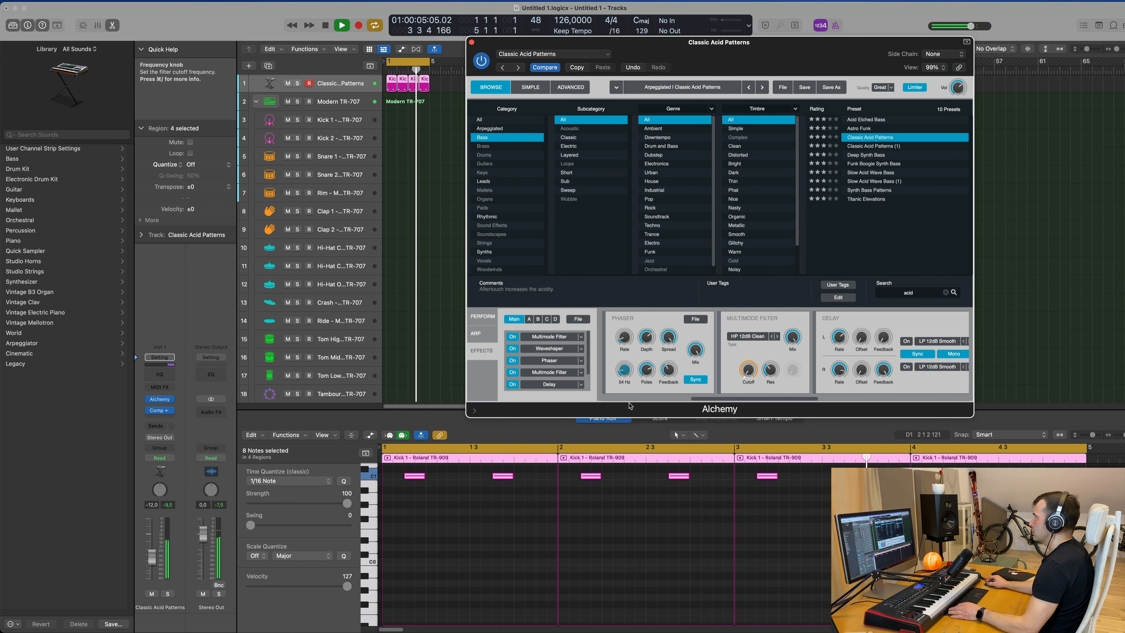
Set the delay's left feedback to about 42% and switch off its left filter.
mouse_move(748, 369)
left_mouse_down()
mouse_move(753, 324)
mouse_move(736, 370)
left_mouse_up()
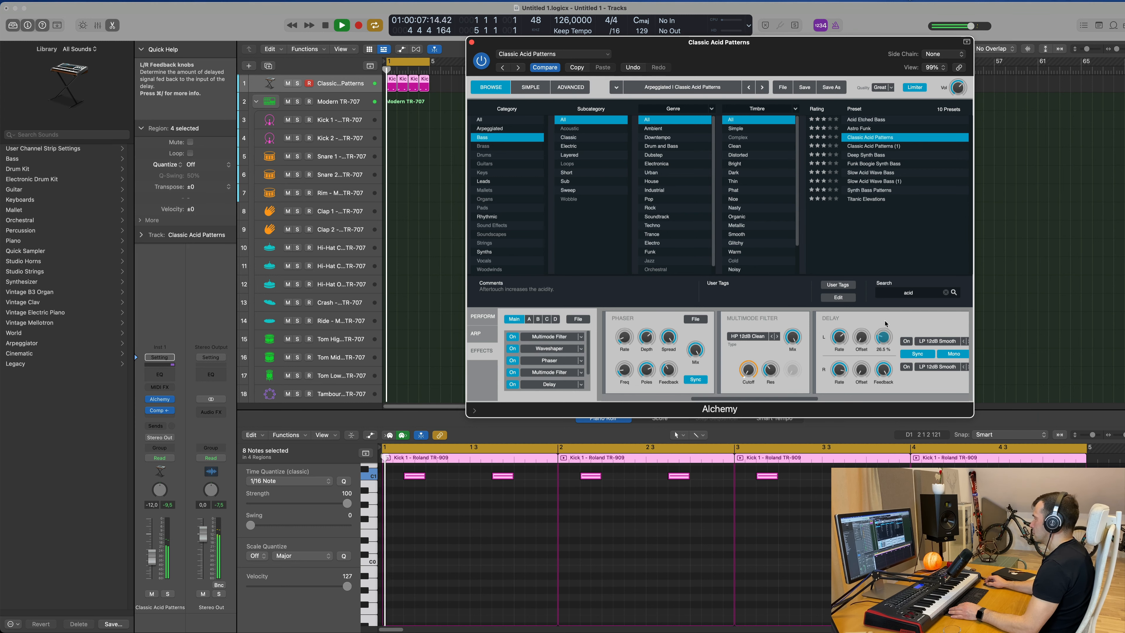
left_click(907, 344)
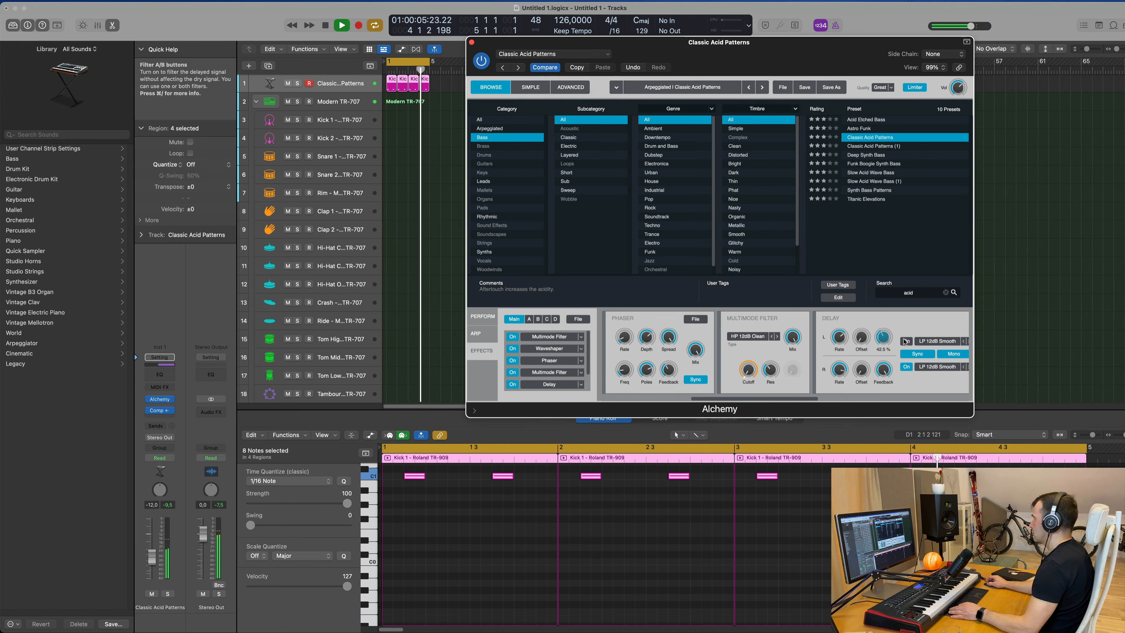
Lower the Multimode Filter cutoff, raise its resonance, and set its drive to 30%.
scroll(858, 326, "right", 5)
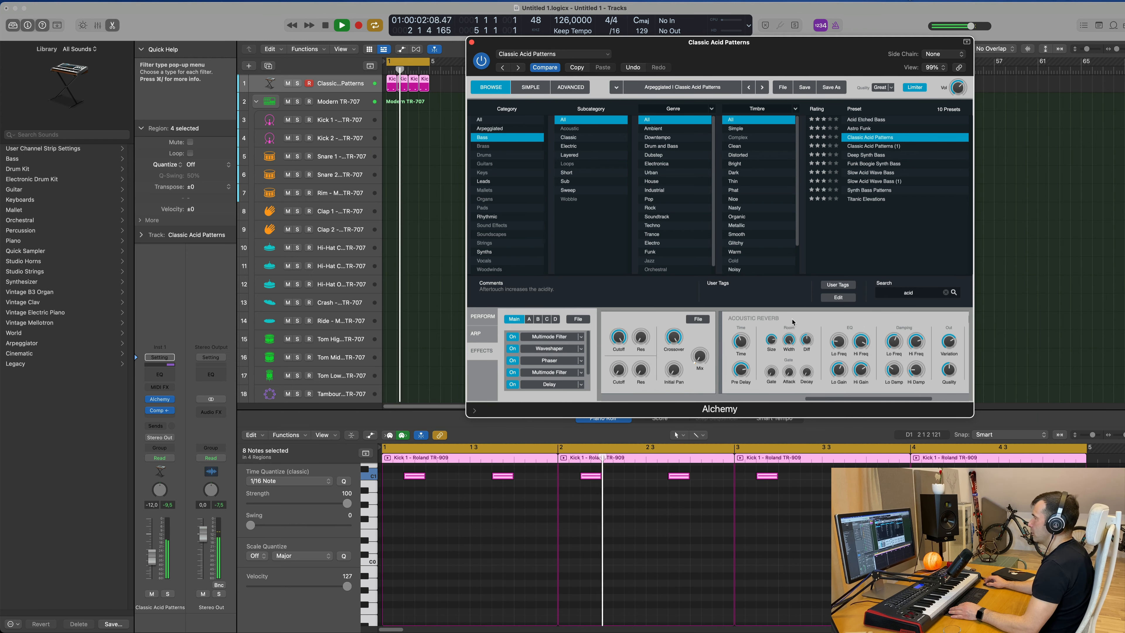
scroll(793, 322, "left", 5)
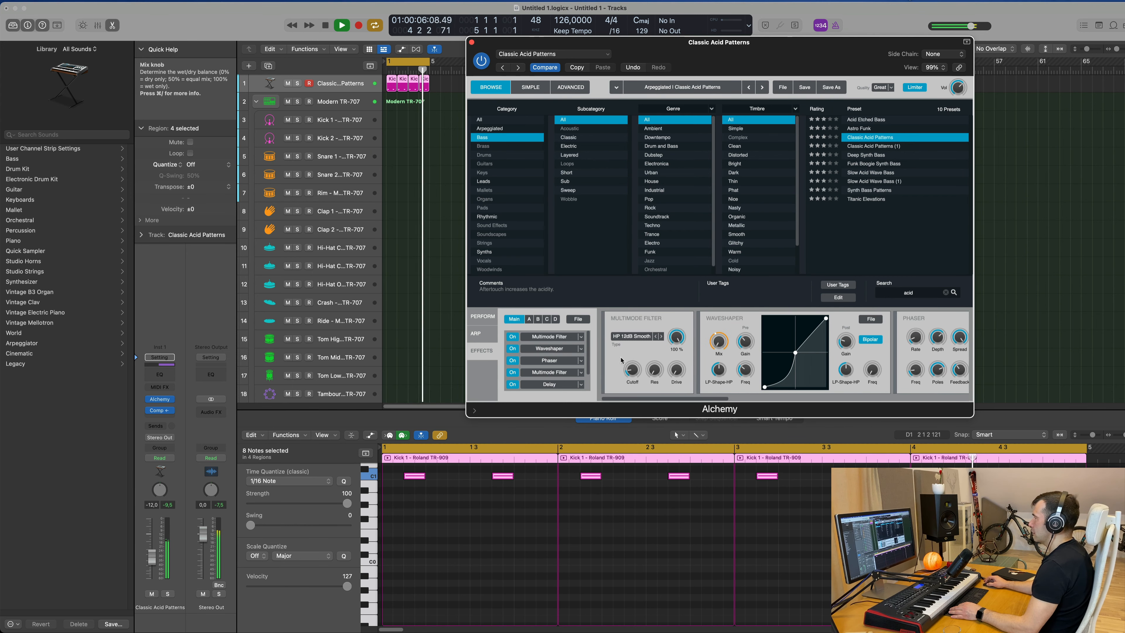
left_click(631, 336)
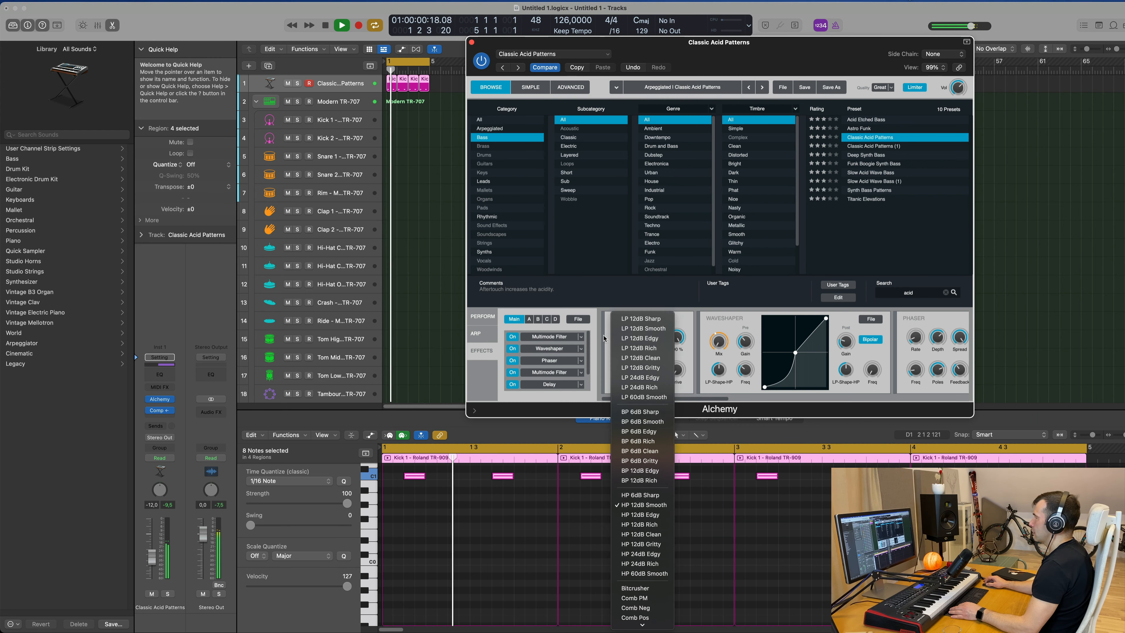
left_click(601, 355)
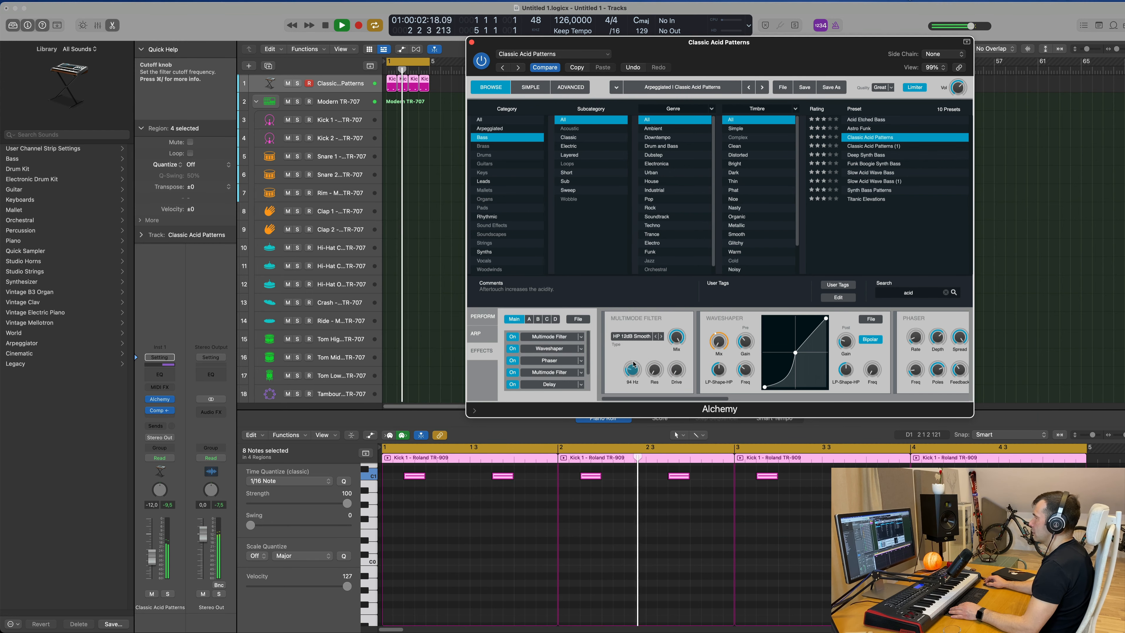
left_click_drag(636, 355, 632, 396)
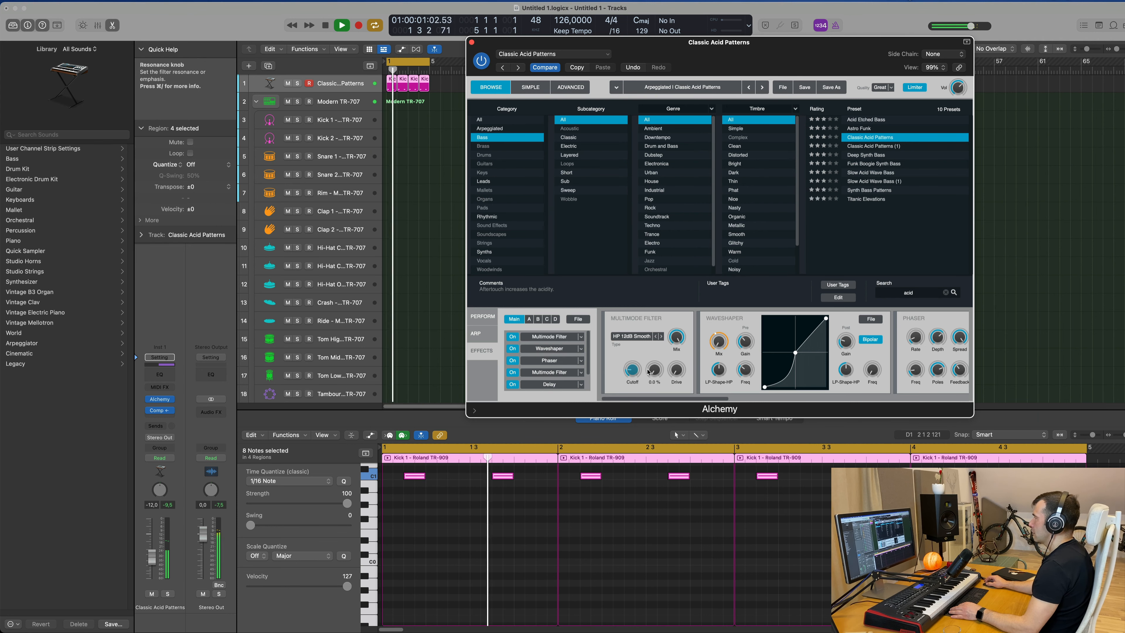
left_click_drag(654, 369, 654, 347)
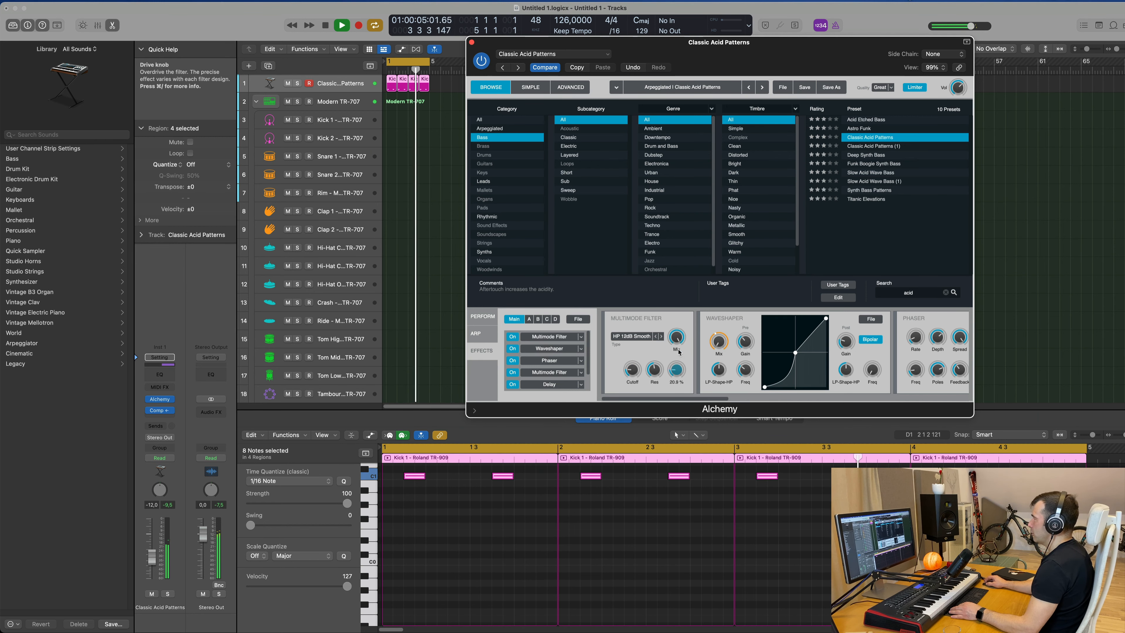
left_click_drag(679, 353, 679, 370)
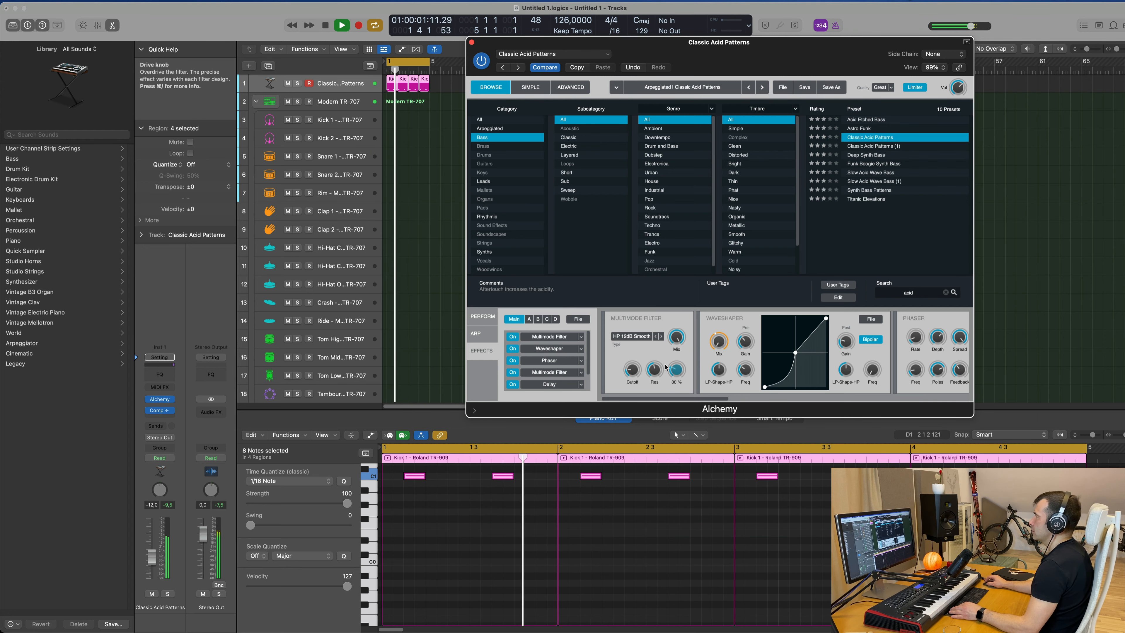
On the Perform page, lower the envelope release and decay knobs slightly.
left_click(482, 316)
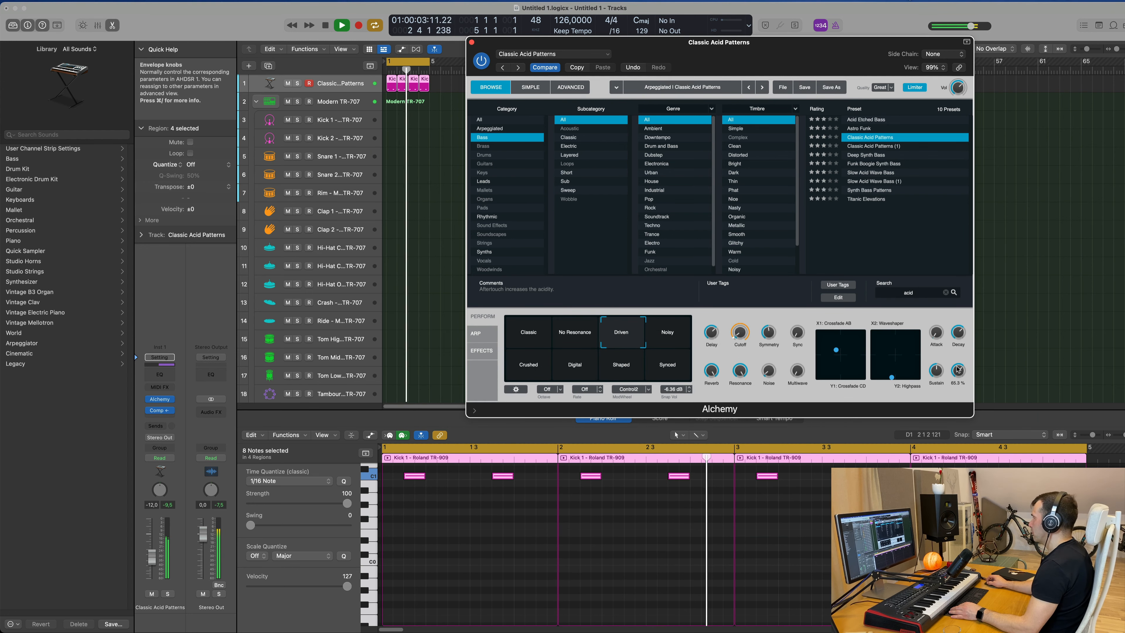
left_click_drag(965, 377, 960, 377)
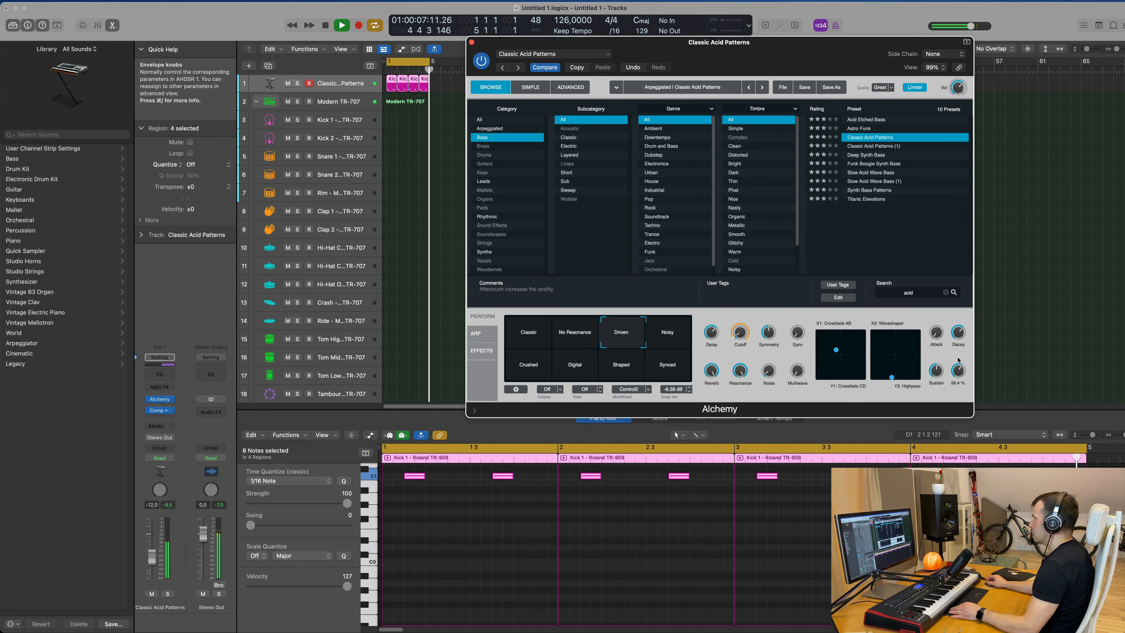
left_click_drag(958, 335, 956, 345)
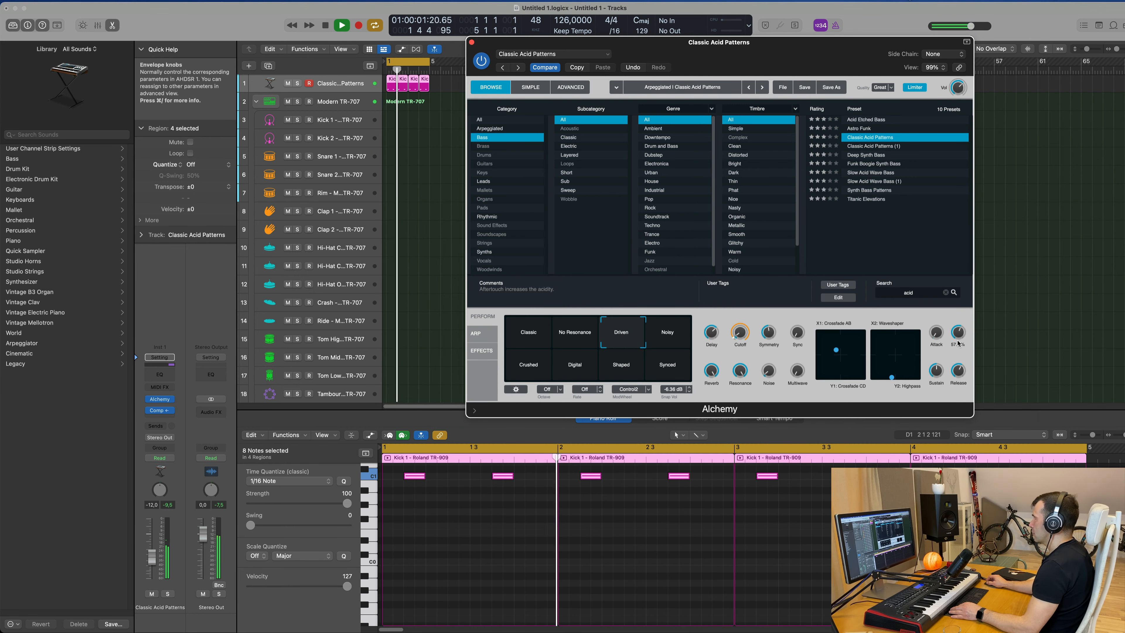
Nudge the Alchemy cutoff knob on the Perform page and close the Alchemy window.
left_click_drag(741, 335, 742, 334)
left_click_drag(760, 68, 734, 157)
key("super+w")
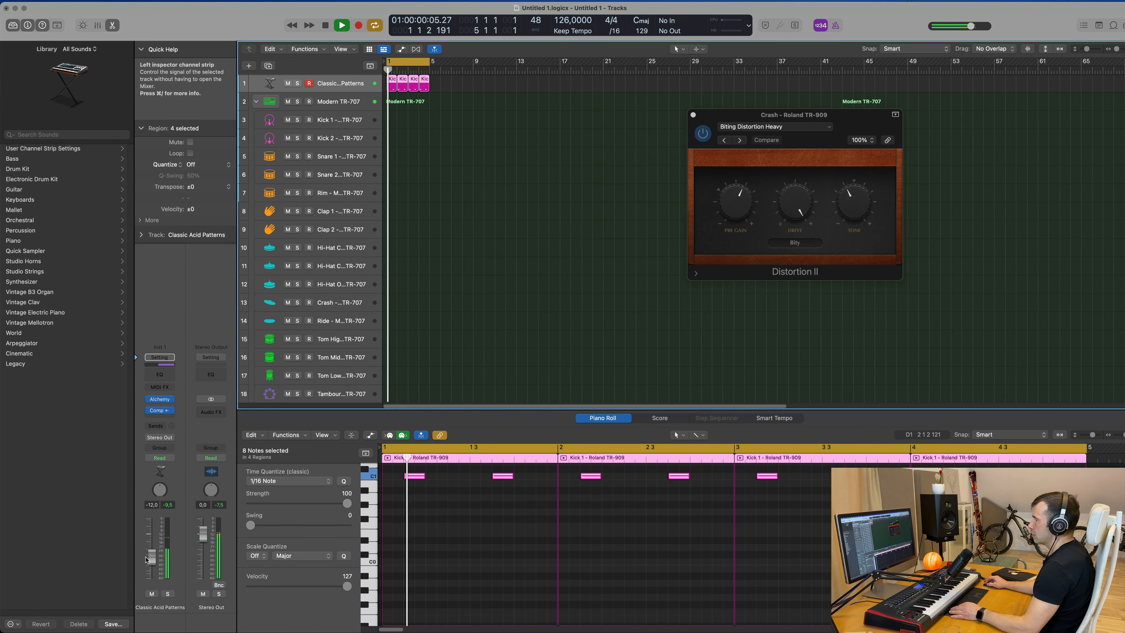
Move the first Crash TR-909 region onto the Hi-Hat Closed 2 TR-909 track.
left_click_drag(152, 559, 152, 562)
scroll(383, 266, "down", 15)
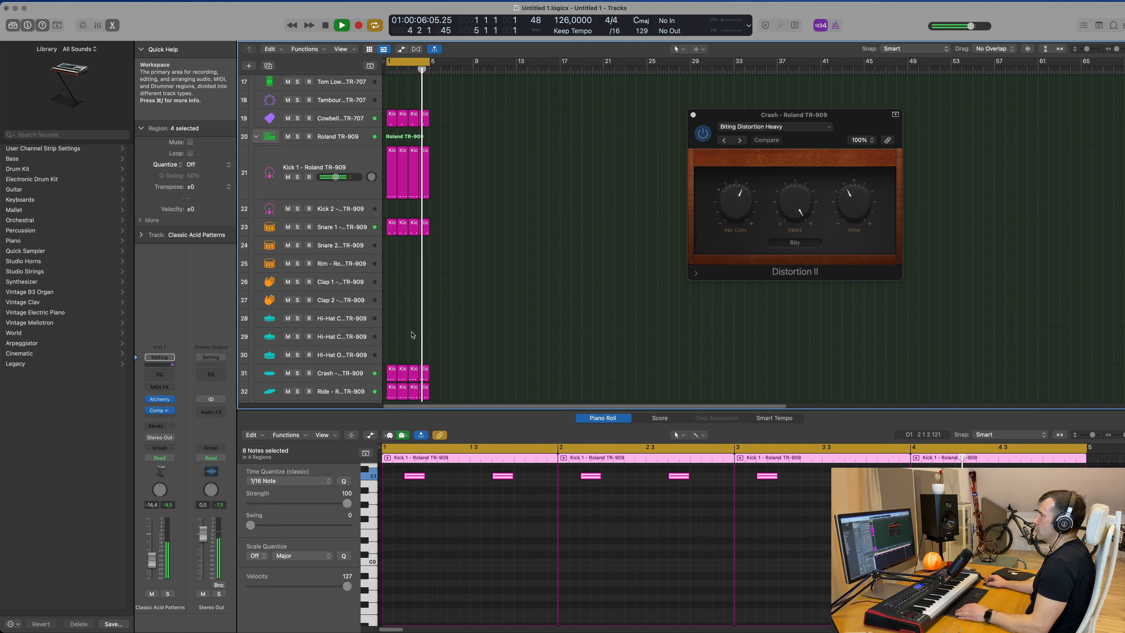
scroll(384, 313, "down", 2)
left_click(390, 338)
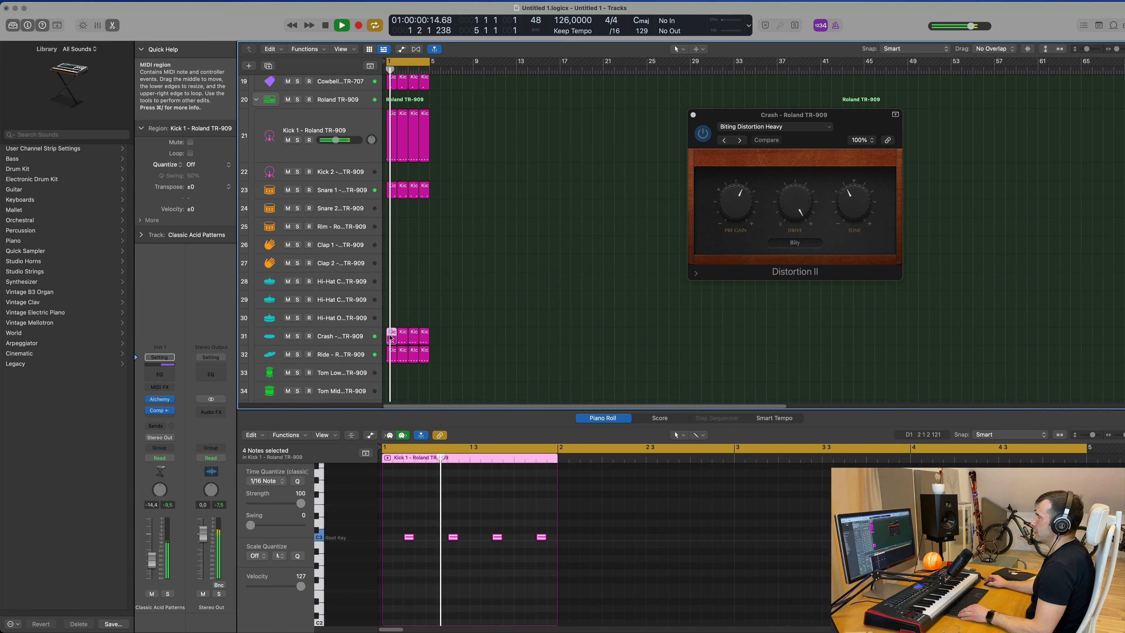
left_click_drag(390, 338, 390, 304)
Try duplicating the hi-hat notes one sixteenth step later, then undo the copy.
key("space")
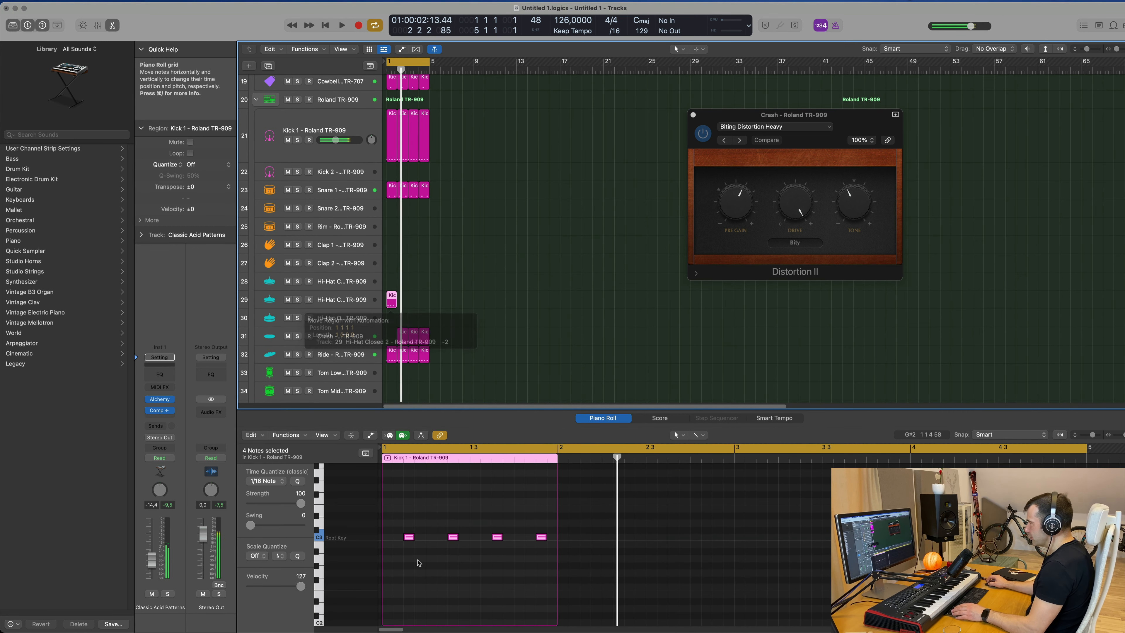
left_click_drag(394, 517, 584, 562)
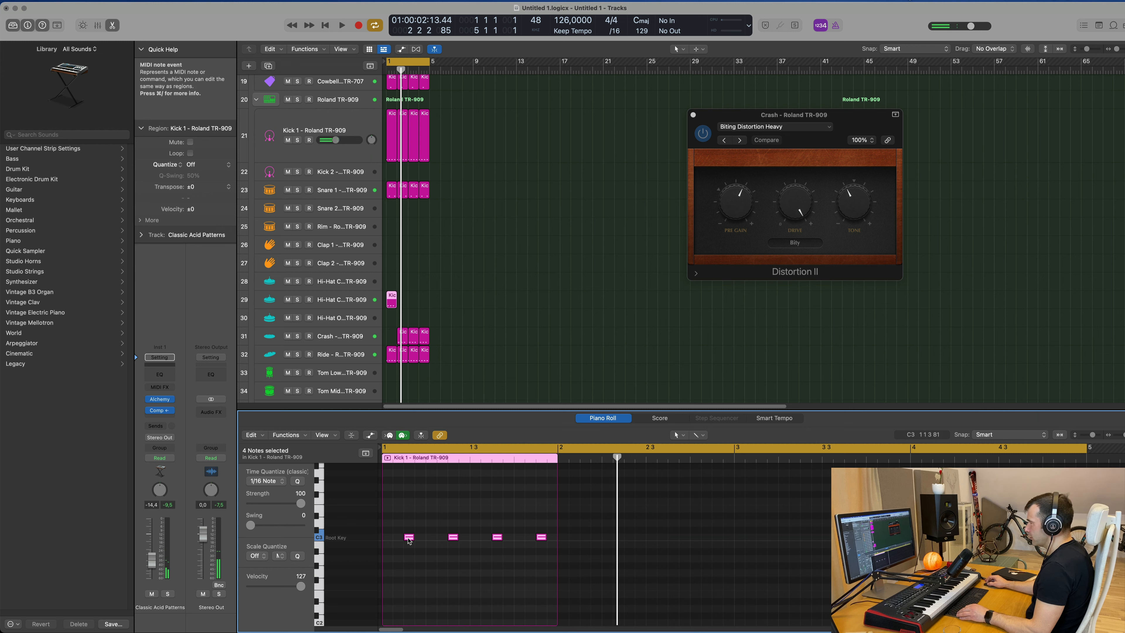
mouse_move(408, 540)
left_mouse_down()
mouse_move(387, 539)
mouse_move(419, 540)
left_mouse_up()
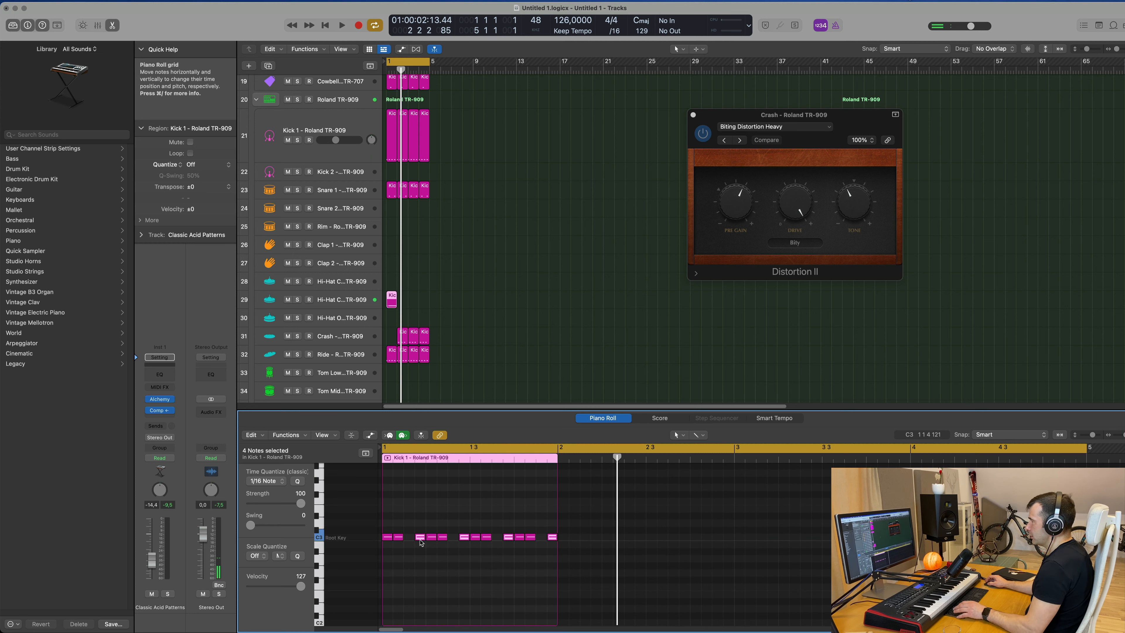
key("space")
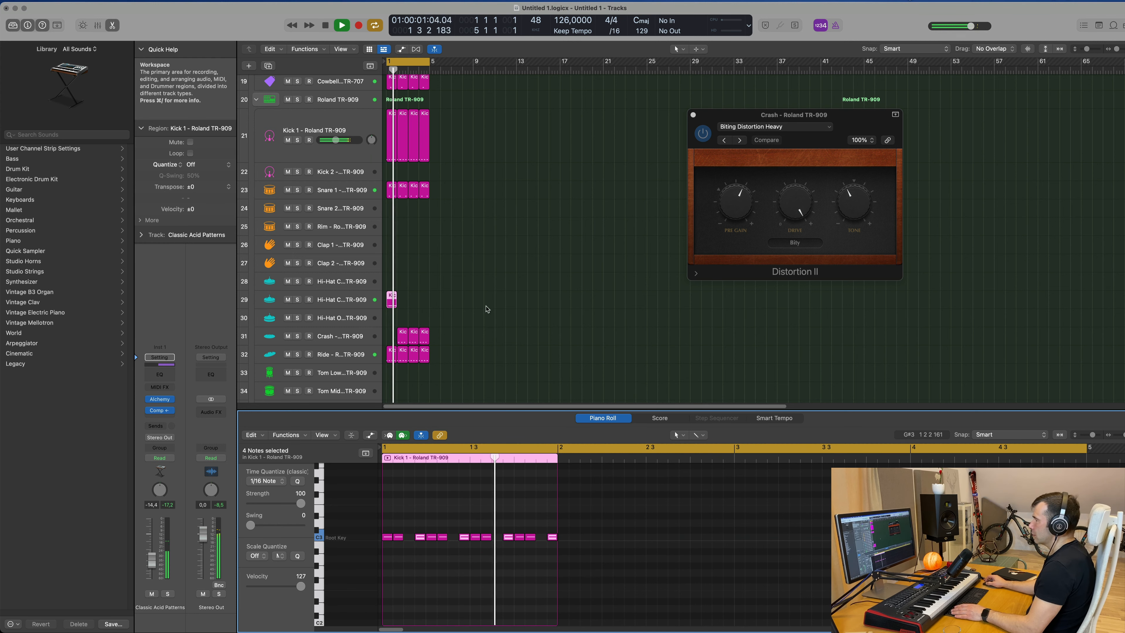
key("space")
left_click_drag(406, 335, 390, 338)
key("super+z")
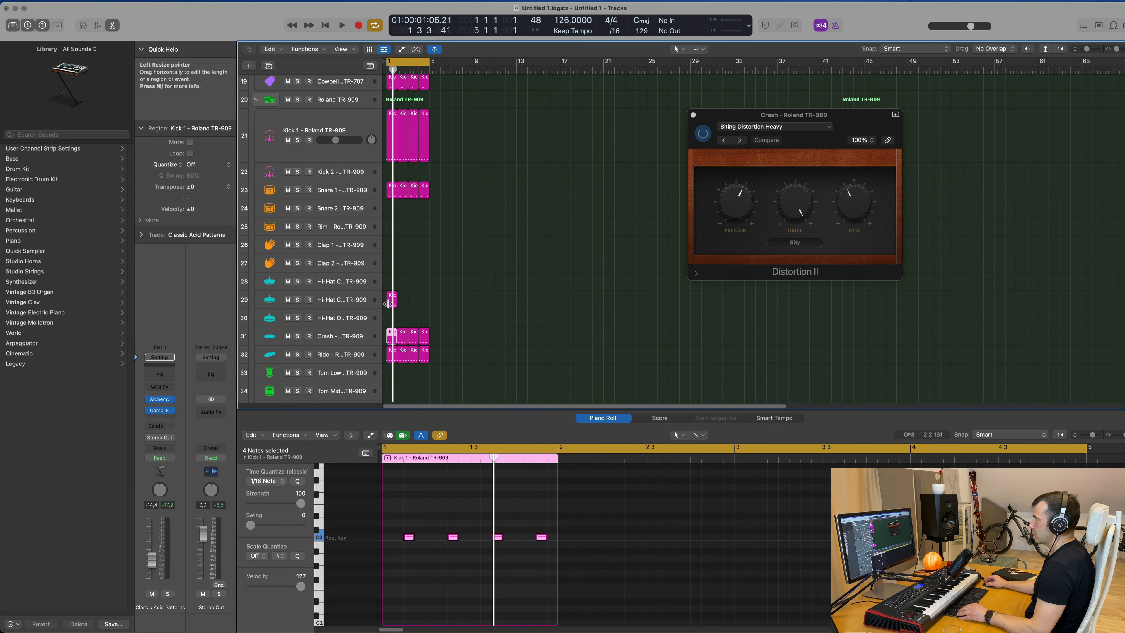
Copy the hi-hat notes so the region plays on every sixteenth step, and audition it.
left_click(389, 300)
left_click_drag(420, 540, 409, 539)
key("space")
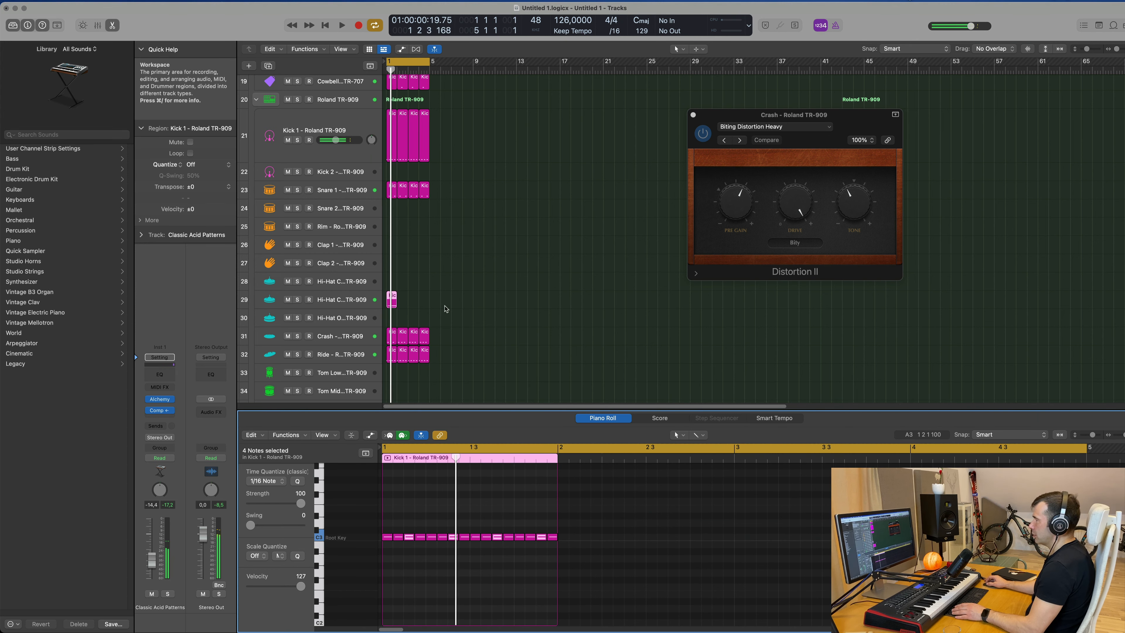
Repeat the hi-hat region three times to fill four bars and audition the loop.
key("super+r")
key("super+r")
key("super+r")
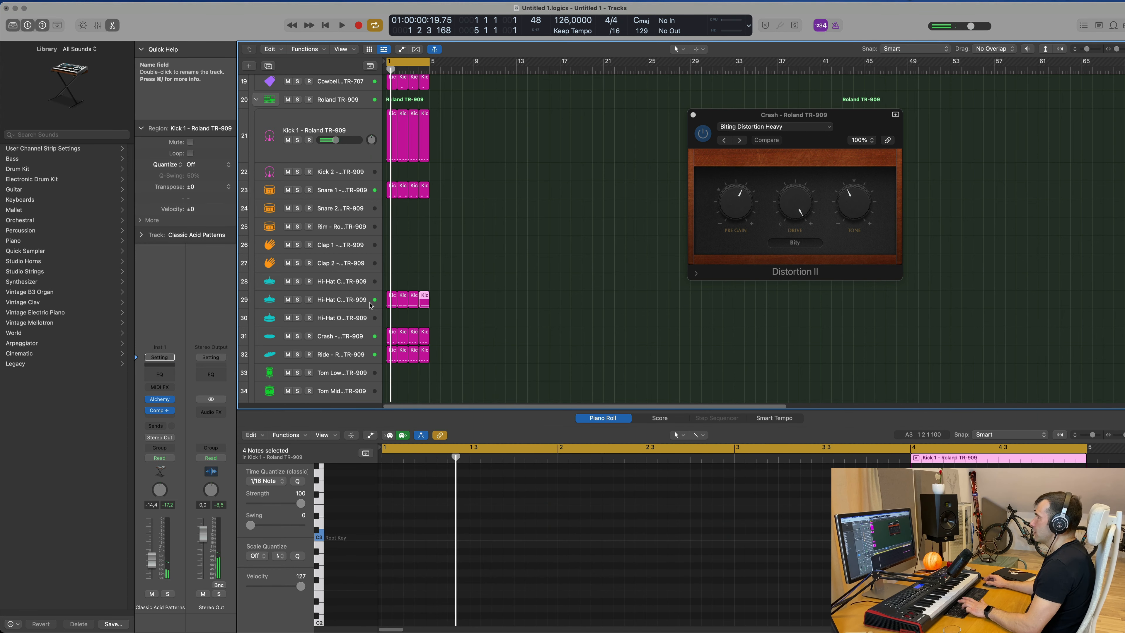
left_click(473, 308)
key("space")
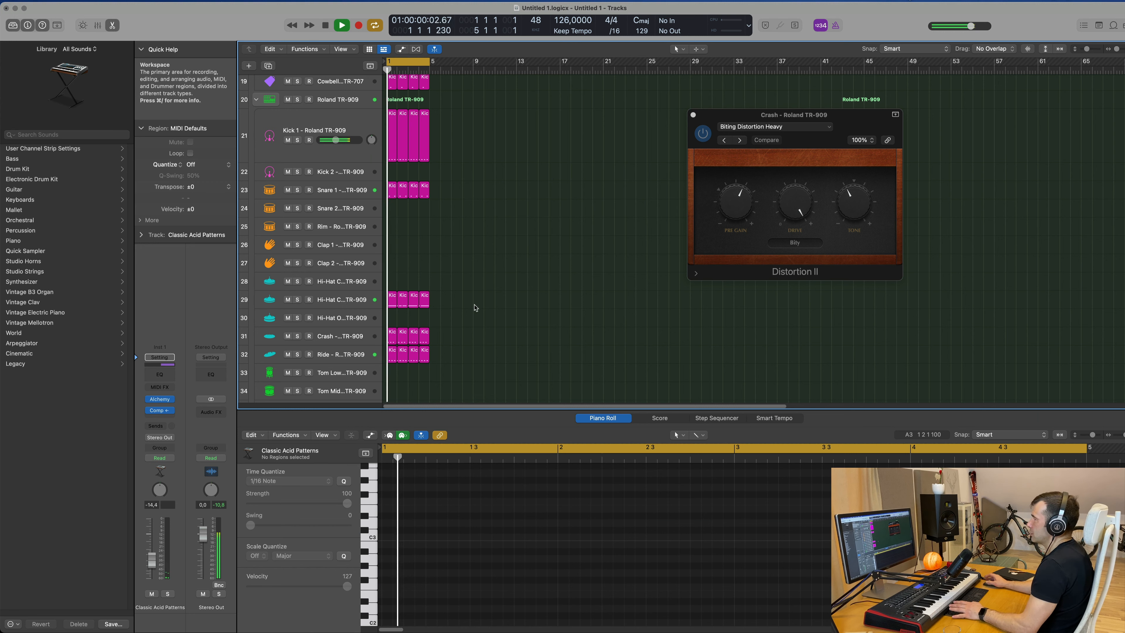
Select the Hi-Hat Closed 2 track and add a Channel EQ high-pass cut at about 298 Hz.
left_click(343, 301)
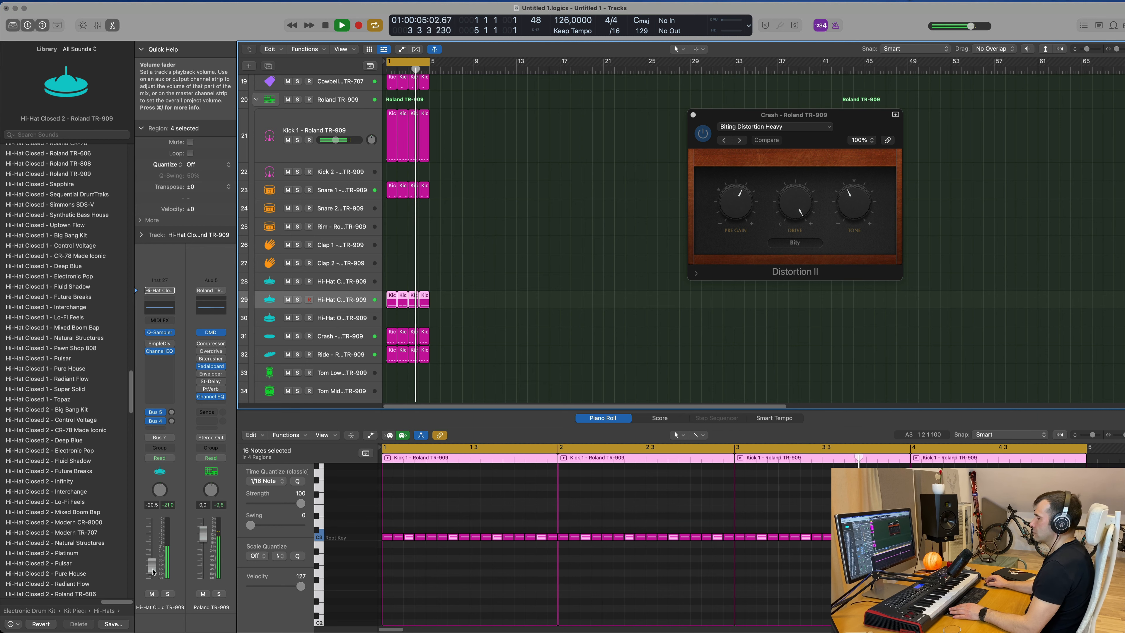
scroll(479, 362, "up", 15)
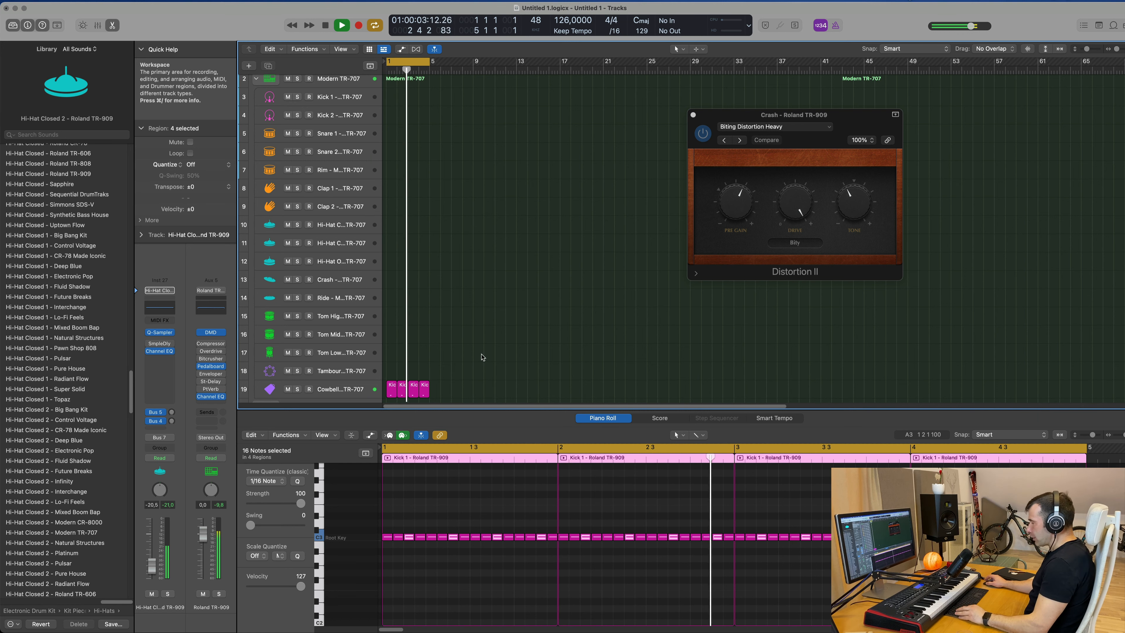
scroll(483, 351, "down", 6)
scroll(490, 283, "down", 1)
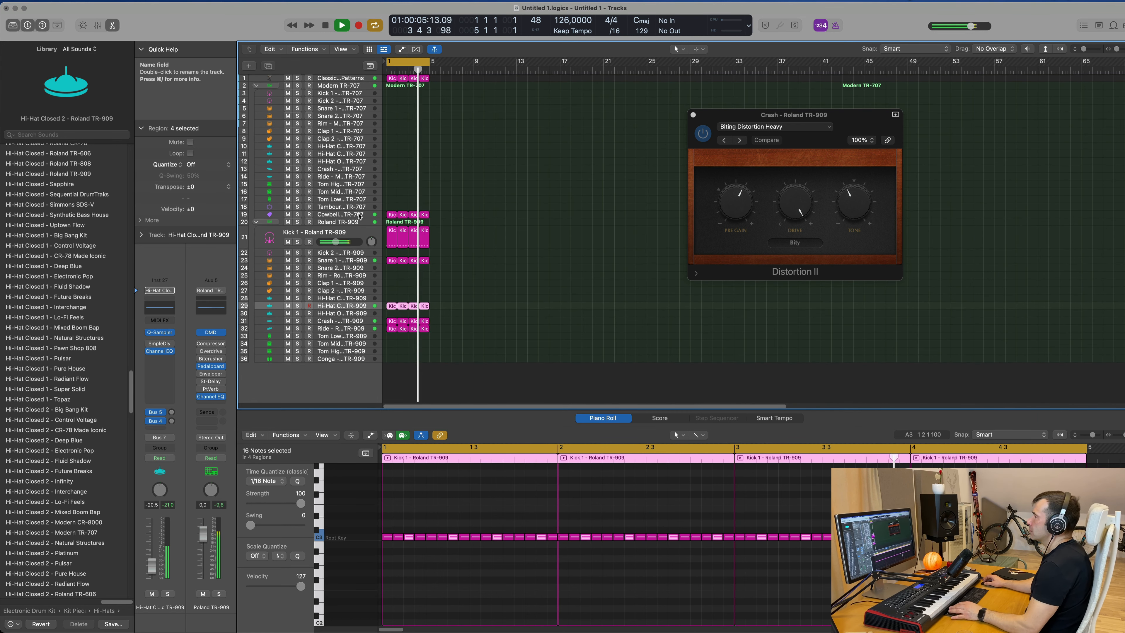
left_click(367, 262)
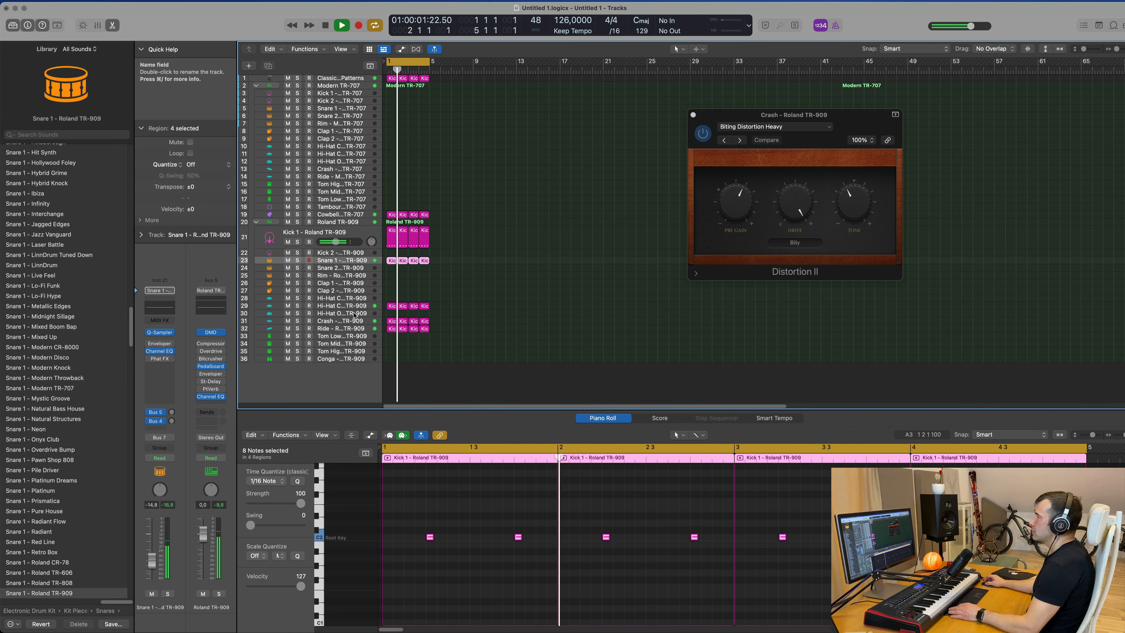
left_click(355, 300)
left_click(355, 306)
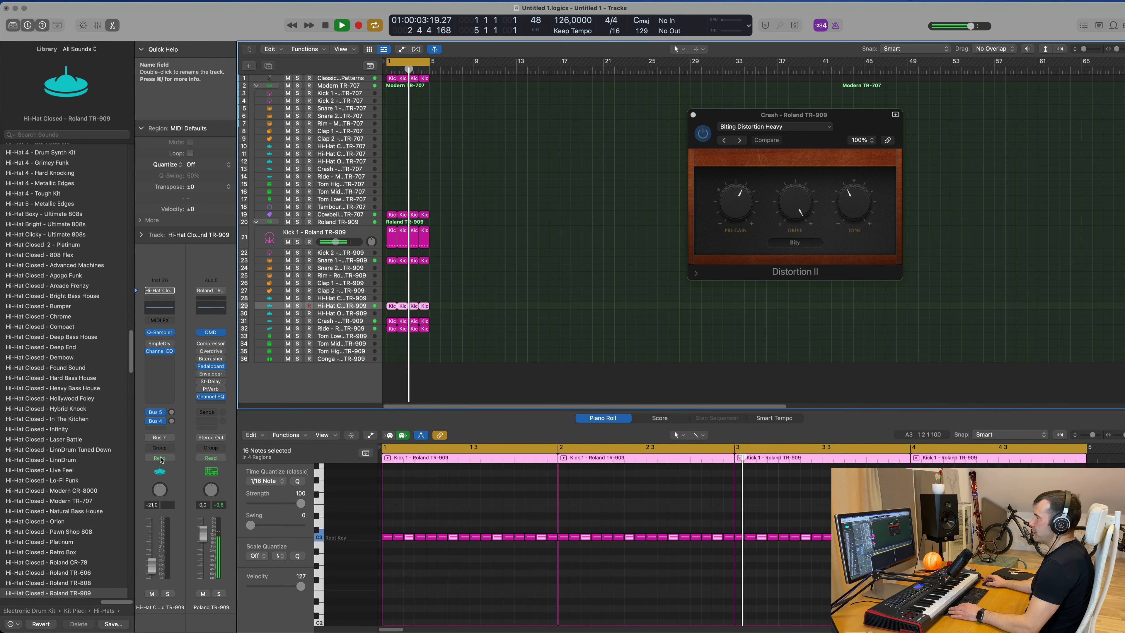
key("Down")
left_click(167, 594)
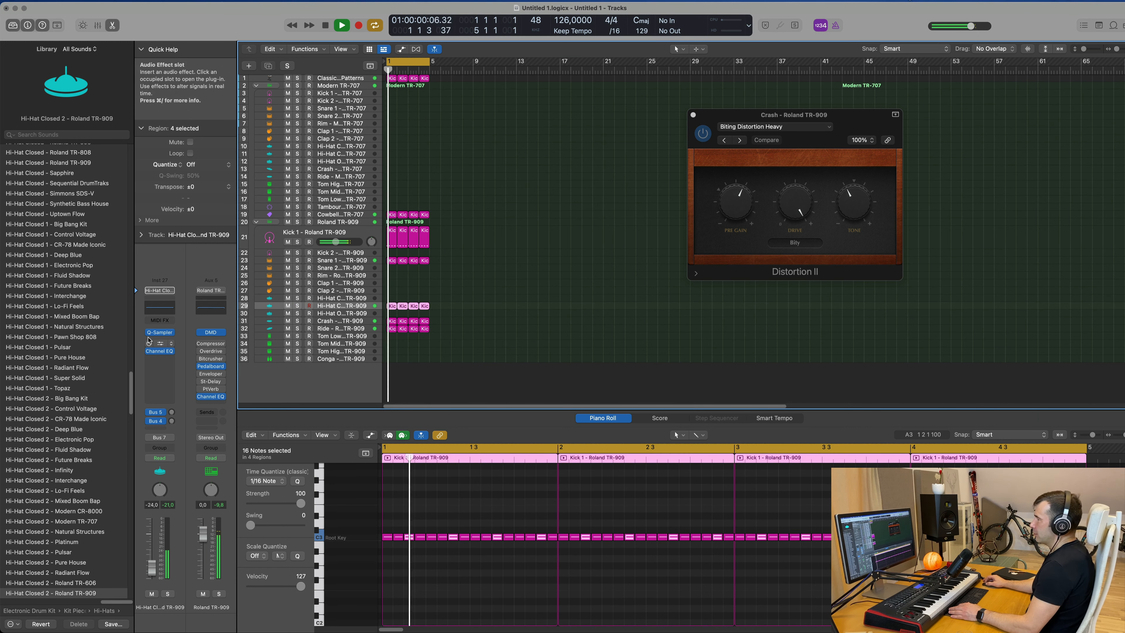
left_click(392, 163)
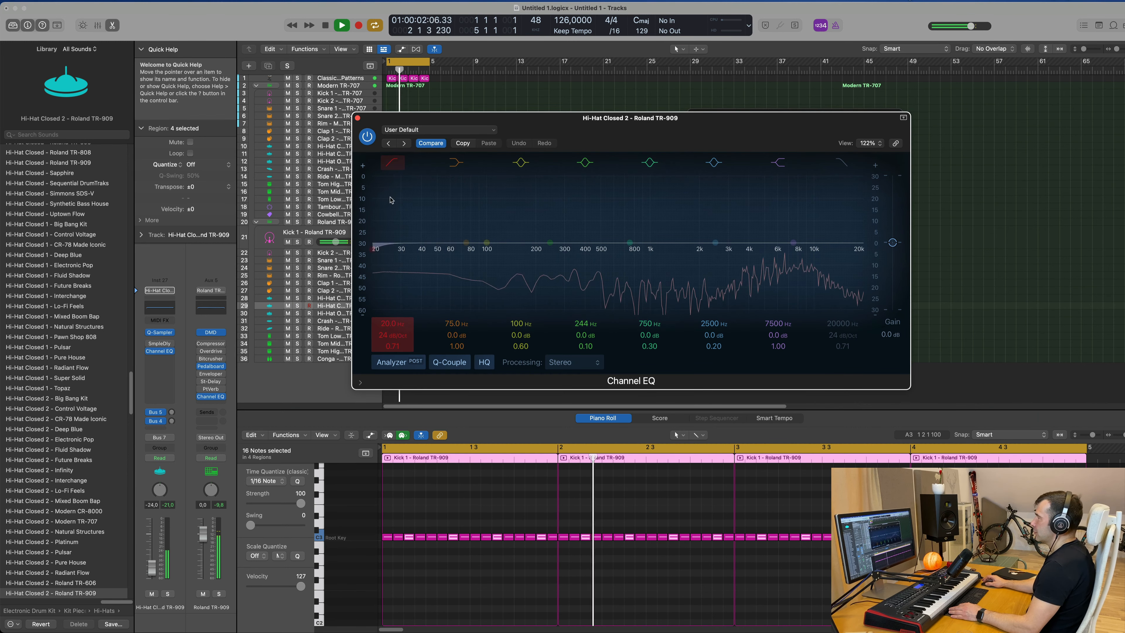
left_click_drag(392, 197, 585, 204)
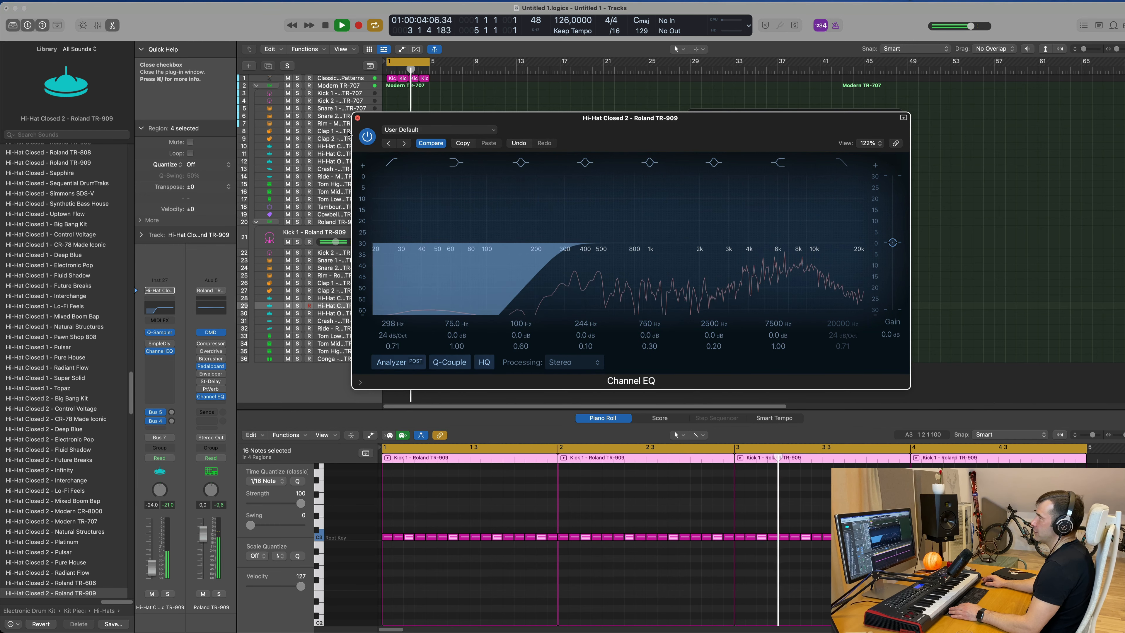
left_click(358, 118)
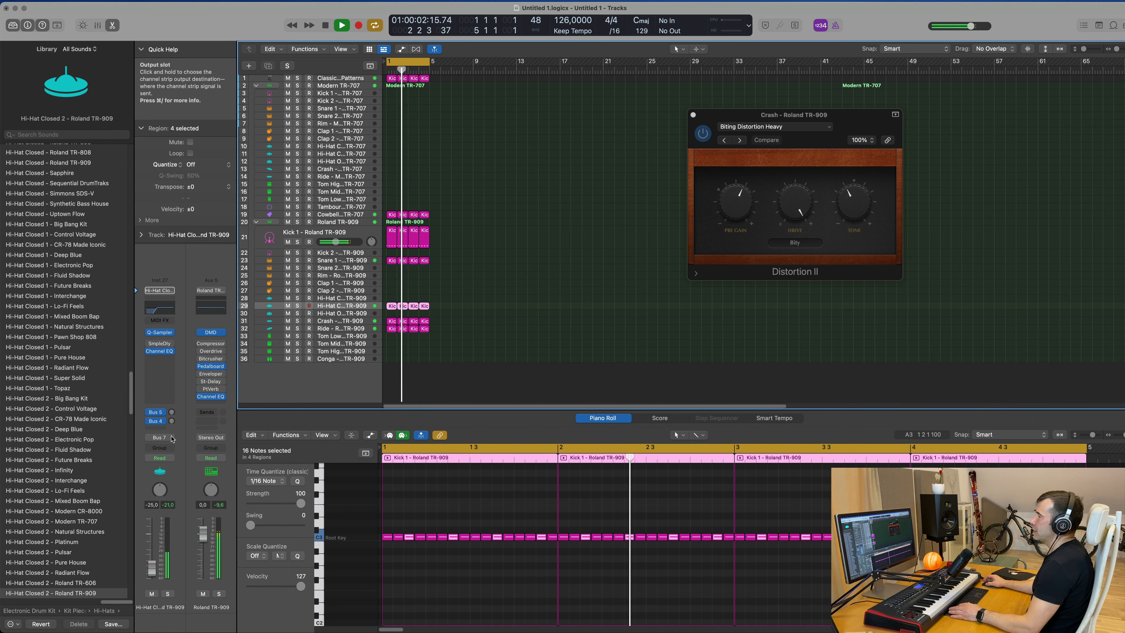
Insert a stereo Compressor on the hi-hat channel side-chained to Kick 1 - Roland TR-909, then close it.
left_click(169, 363)
mouse_move(223, 383)
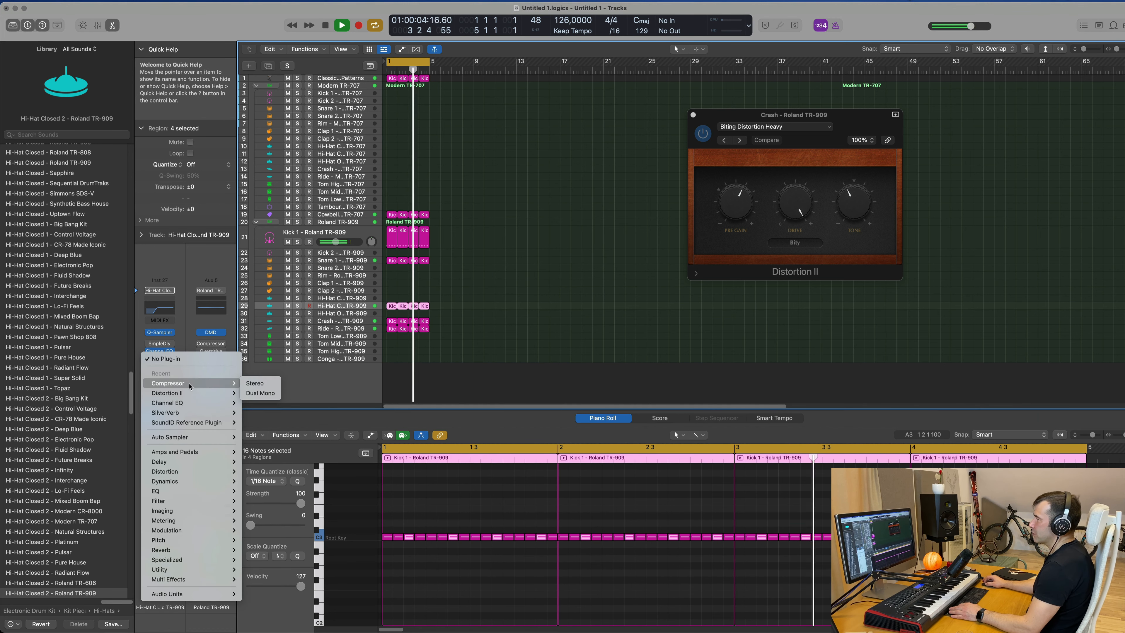
left_click(272, 383)
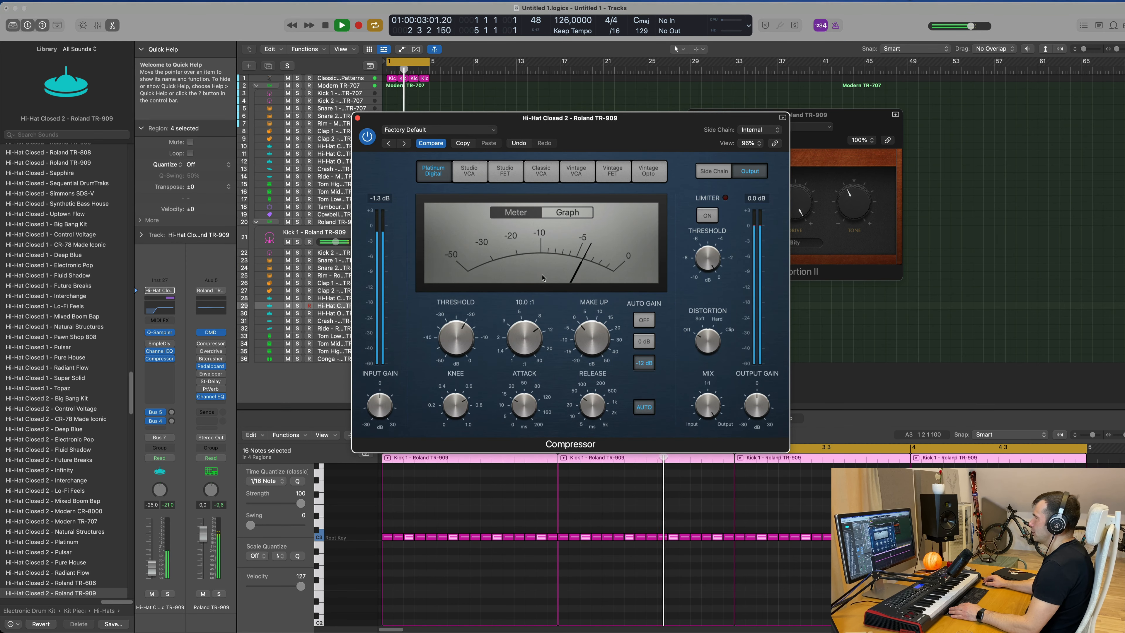
left_click(757, 129)
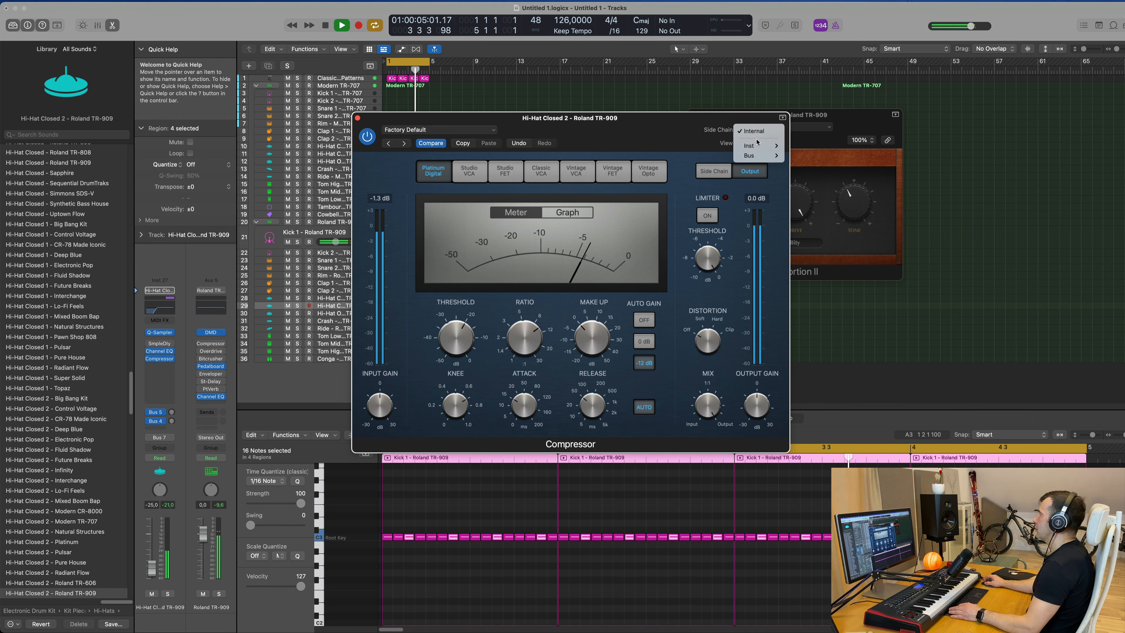
mouse_move(758, 145)
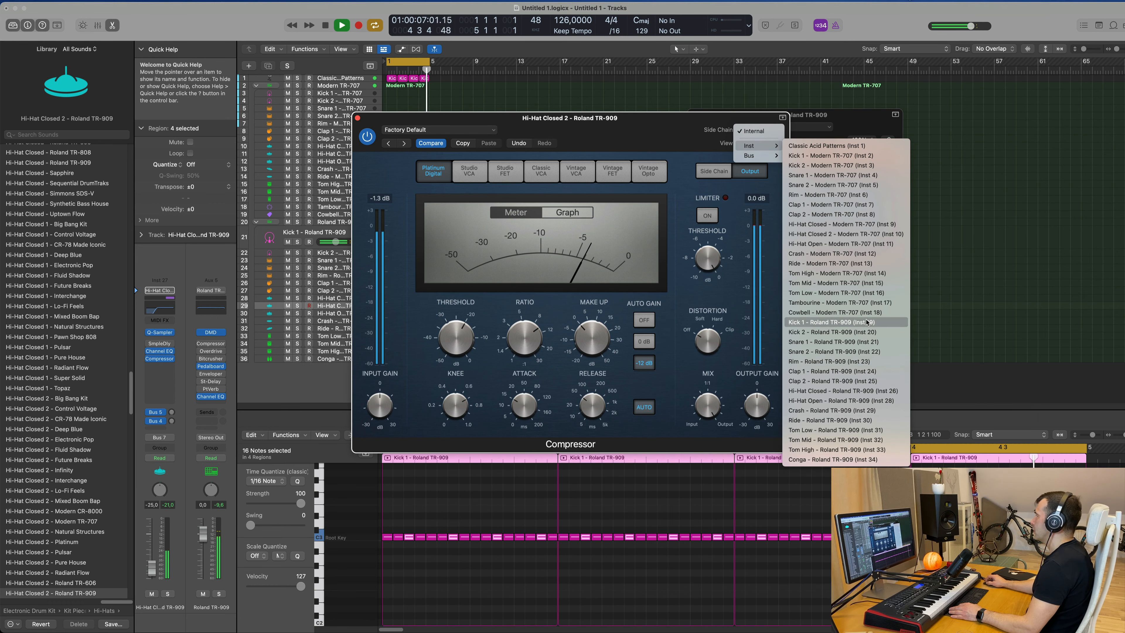
left_click(831, 322)
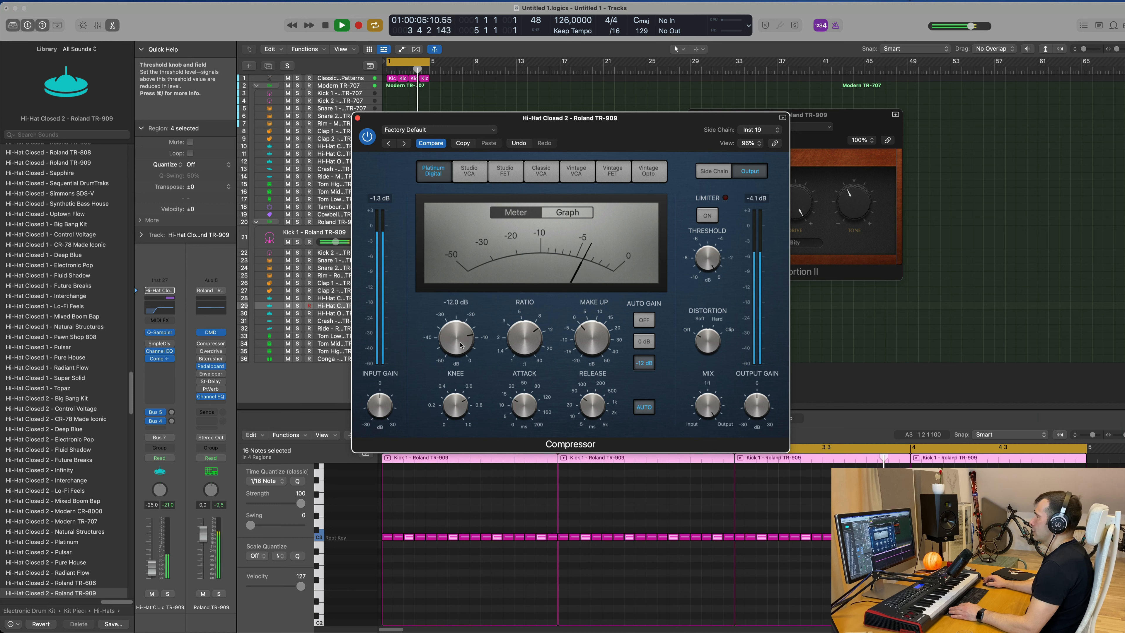
left_click_drag(151, 567, 151, 563)
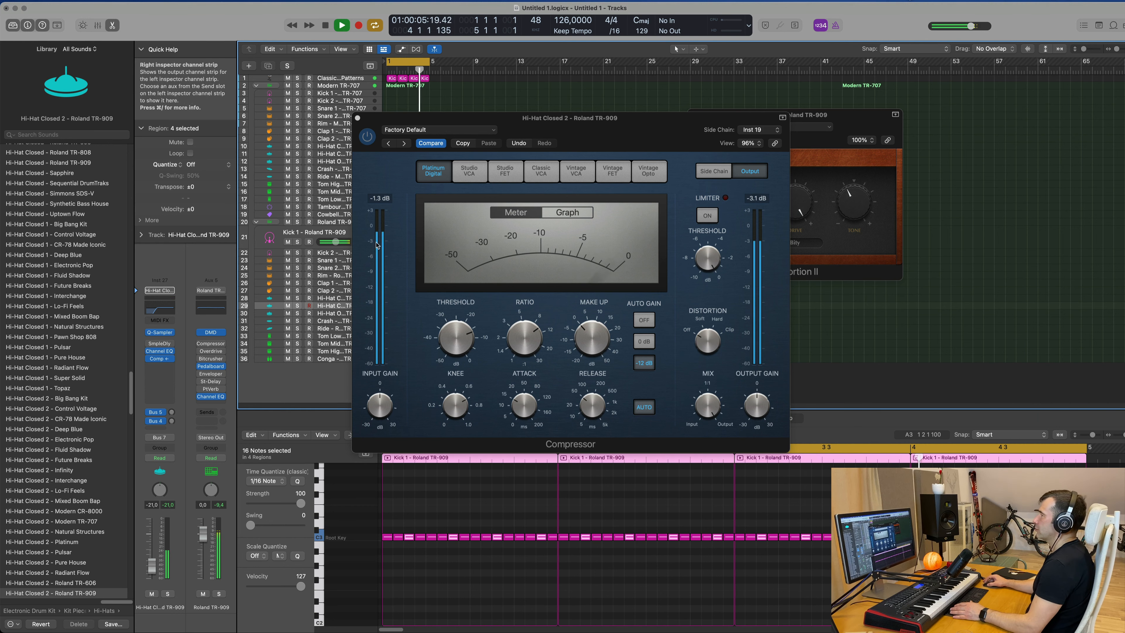
left_click(379, 127)
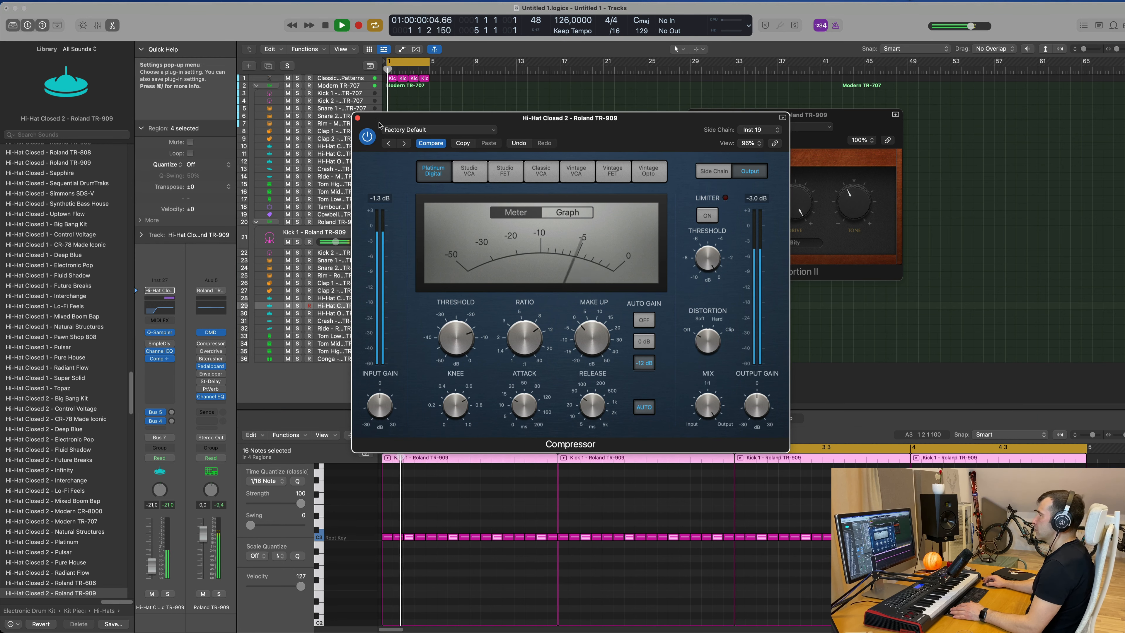
left_click(357, 118)
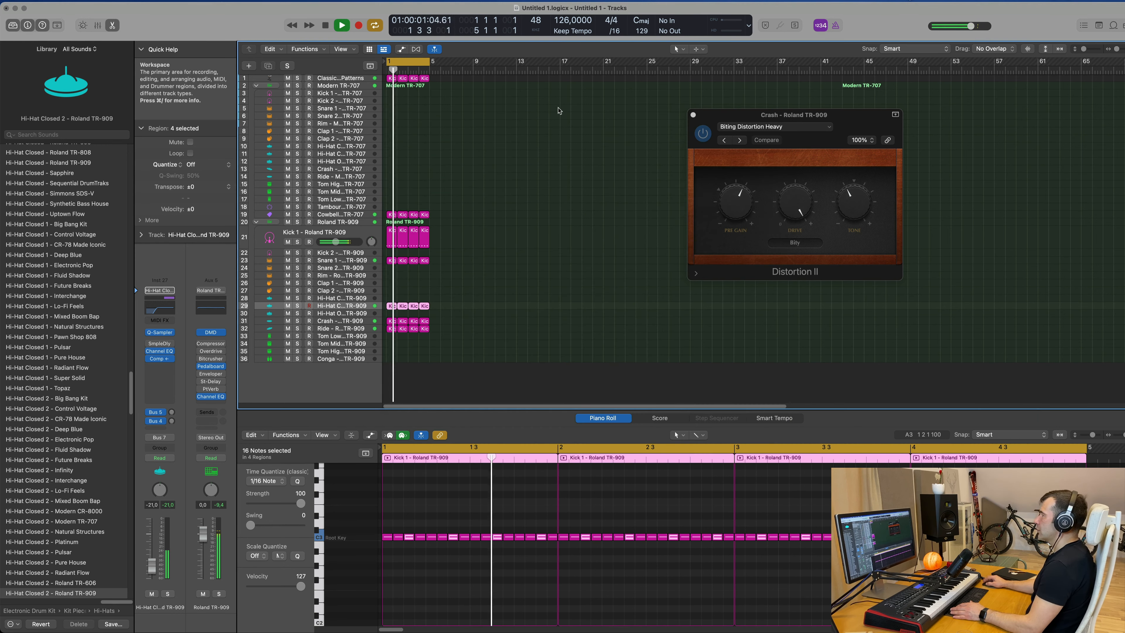
Duplicate the Classic Acid Patterns track and enlarge its track height with Track Zoom.
left_click(341, 79)
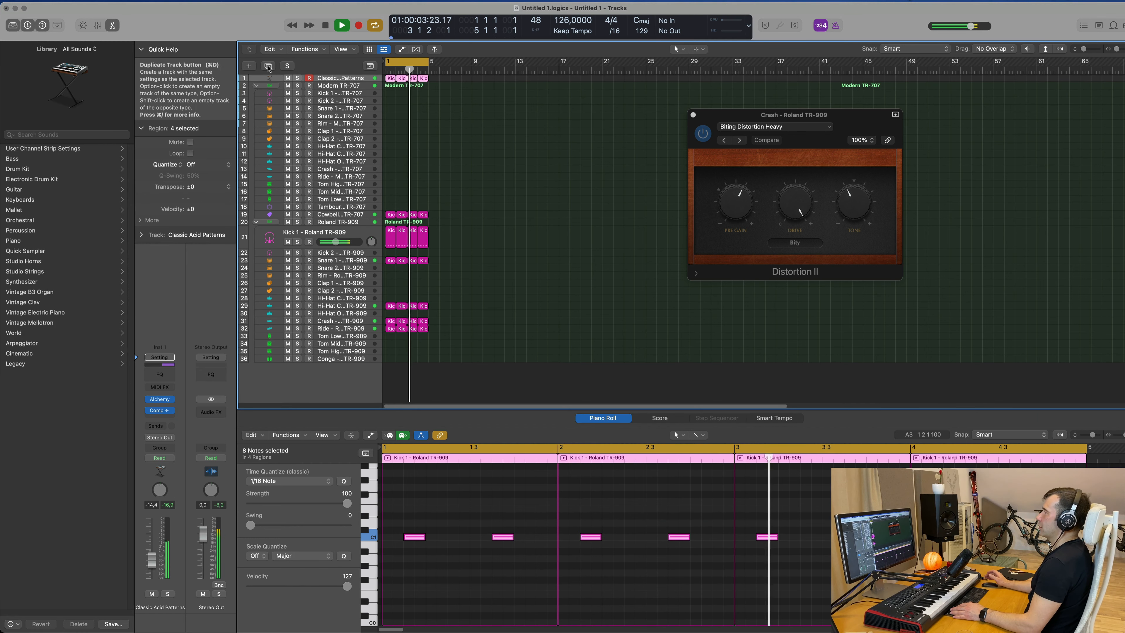
left_click(268, 67)
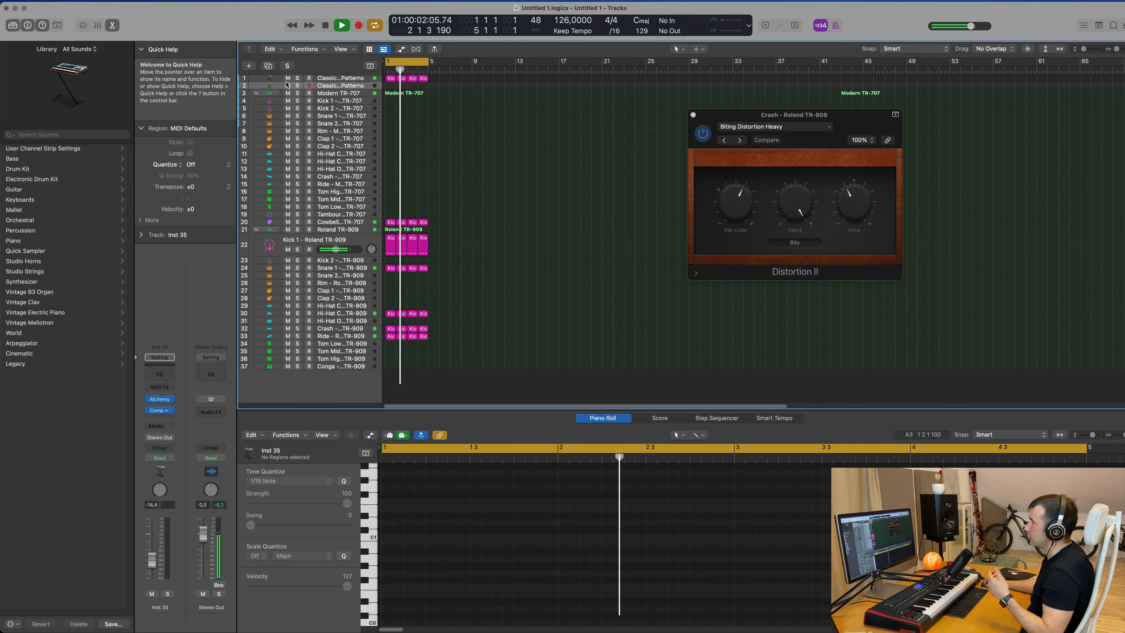
key("ctrl+alt+super+t")
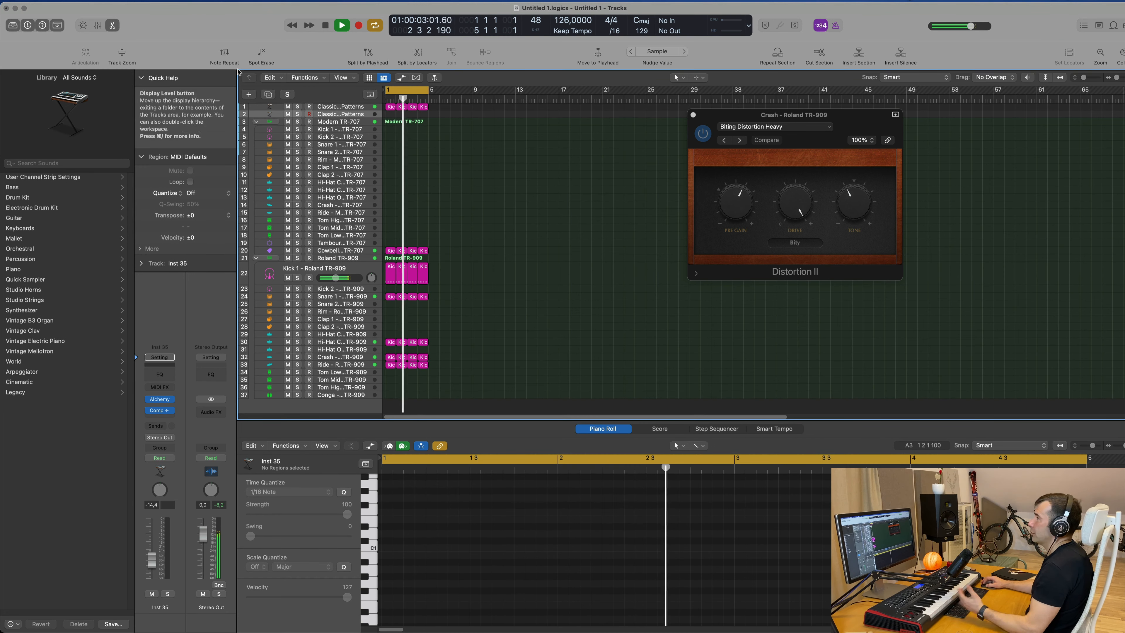
left_click(122, 53)
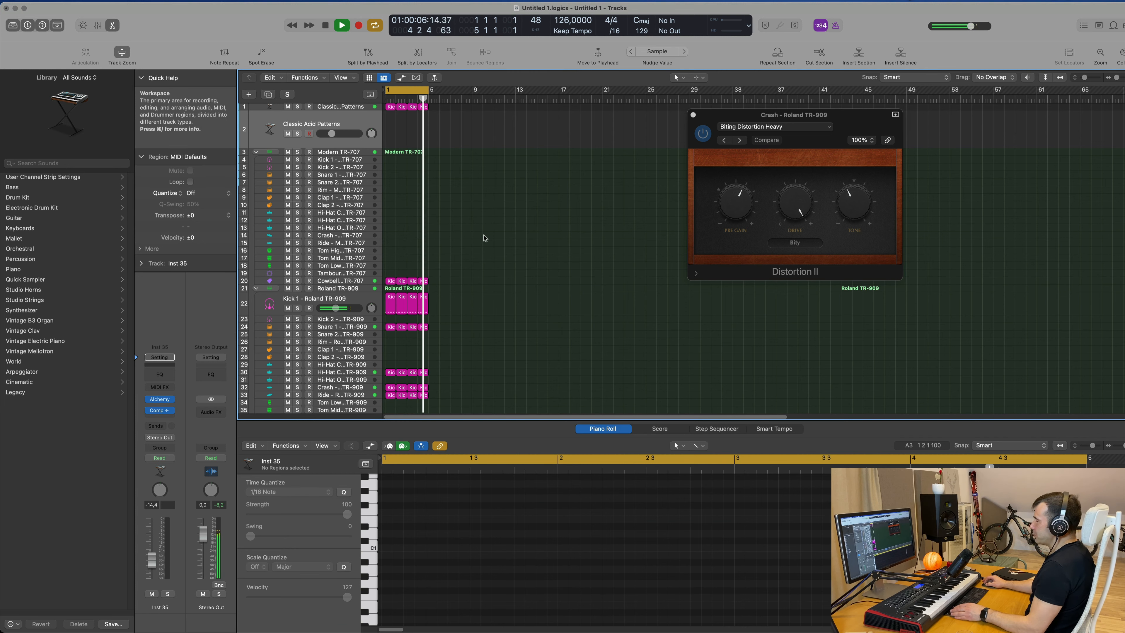
Repeat the selected regions to fill bars 1 to 16 and extend the cycle range to bar 17.
key("ctrl+super+r")
key("ctrl+super+r")
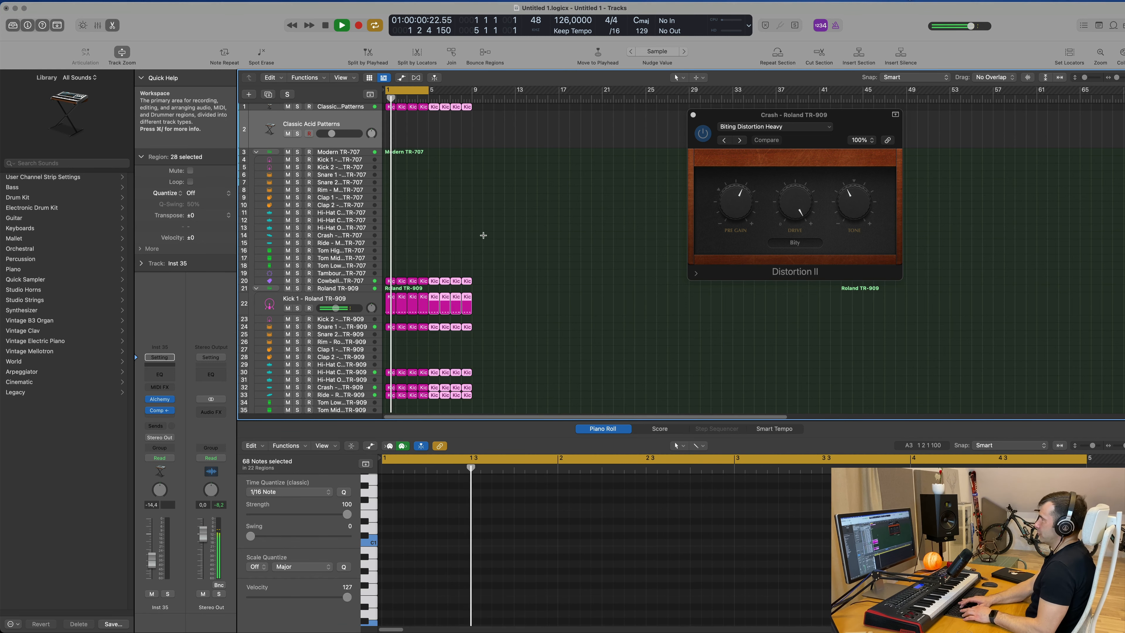
key("ctrl+super+r")
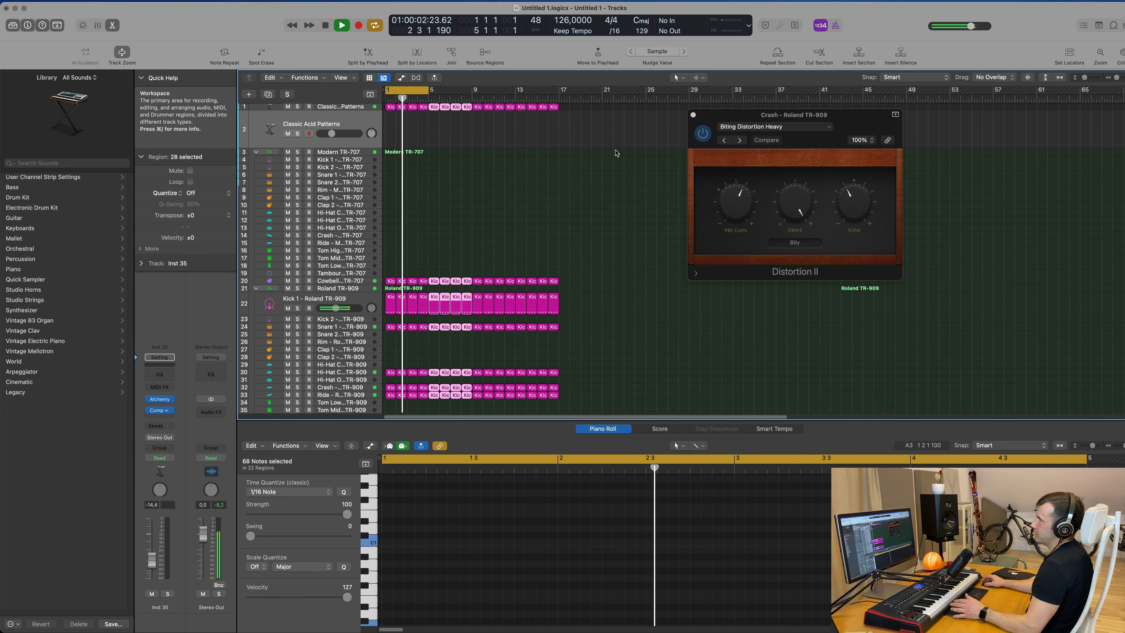
left_click_drag(429, 90, 560, 92)
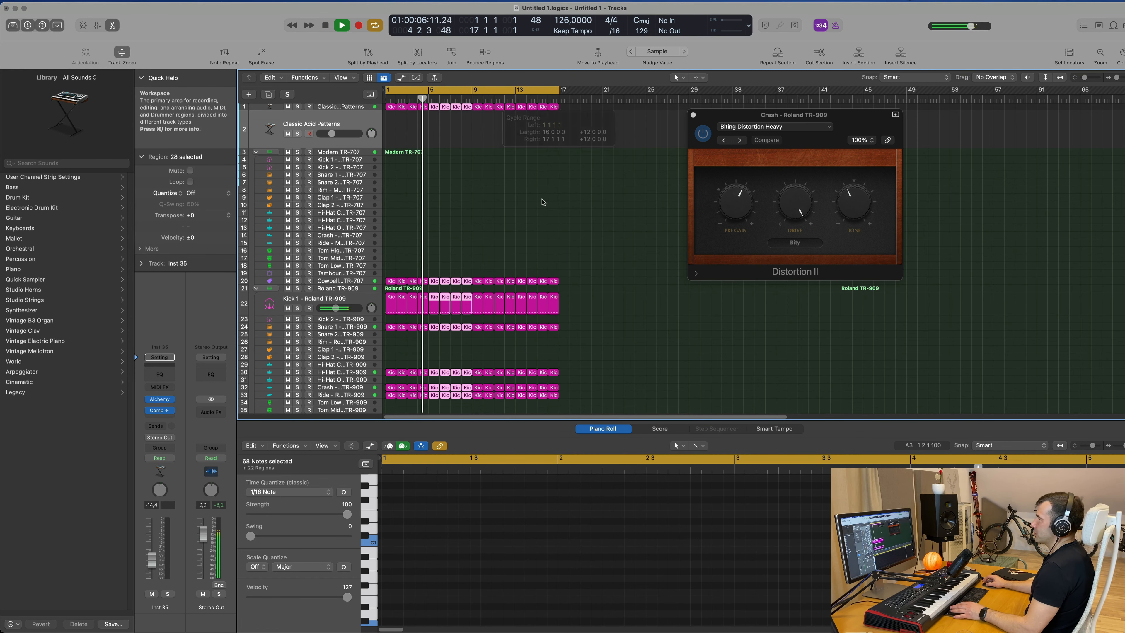
Open the Compressor on the duplicated acid track's channel to inspect it, then close it.
left_click(487, 196)
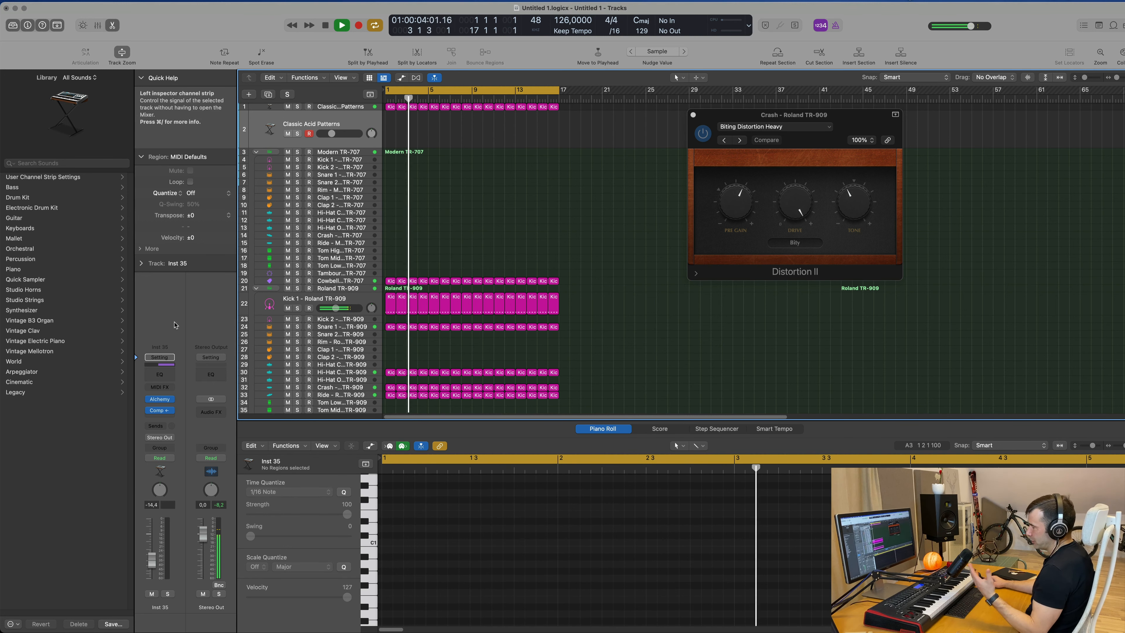
left_click(159, 412)
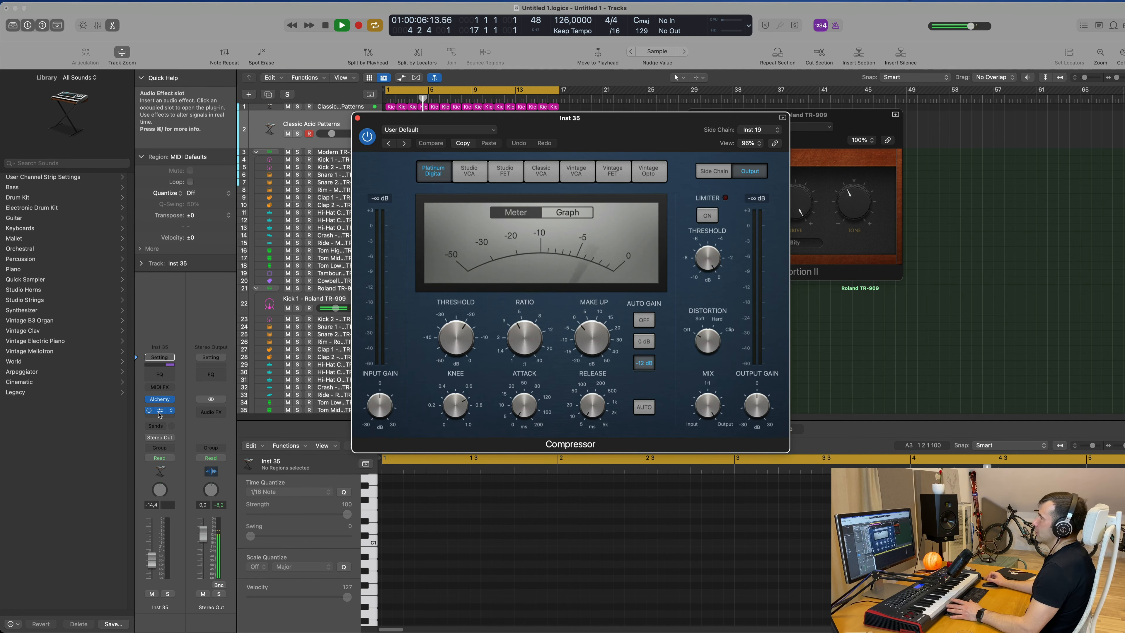
left_click(358, 118)
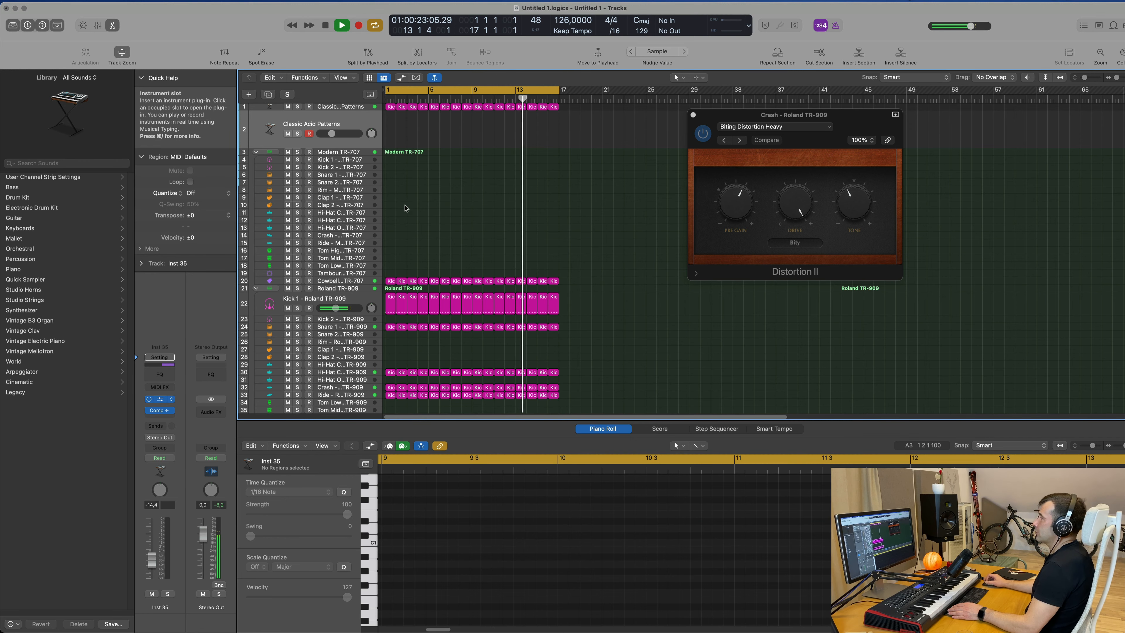
Open Alchemy on the duplicated track, clear the acid search and audition Strings presets, loading Vintage Saw Pad.
left_click_drag(665, 118, 726, 136)
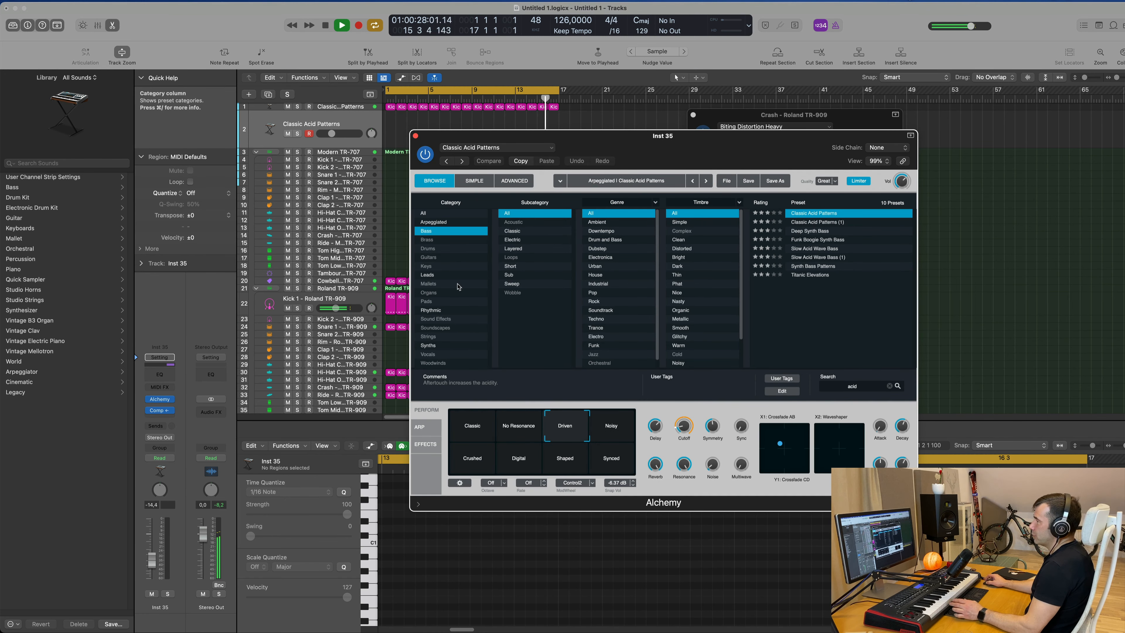
left_click(432, 336)
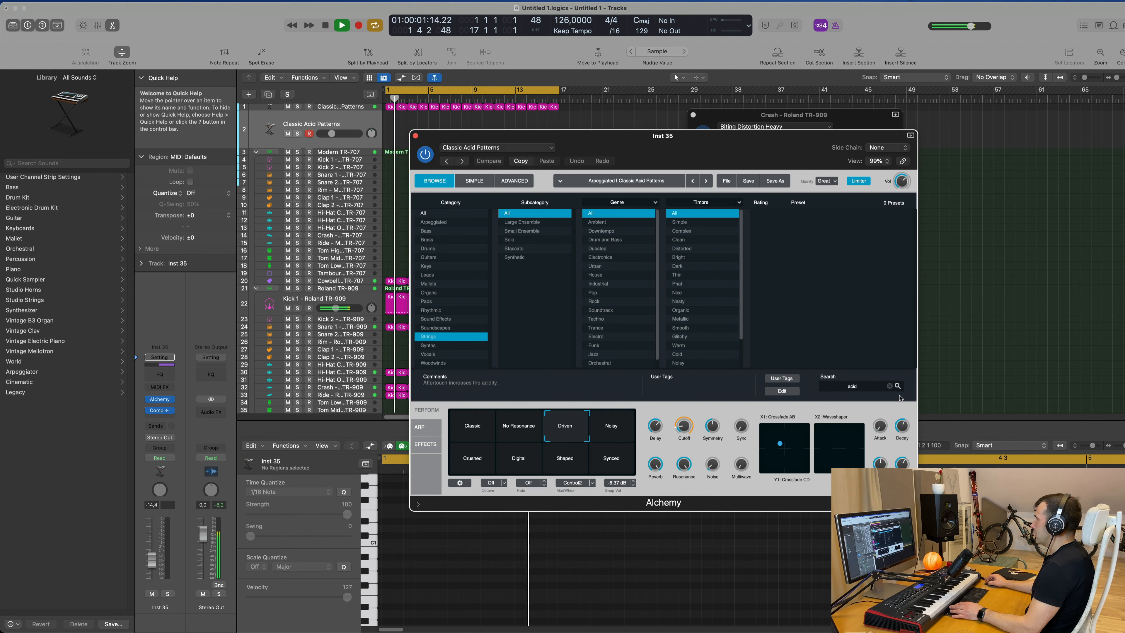
left_click(889, 386)
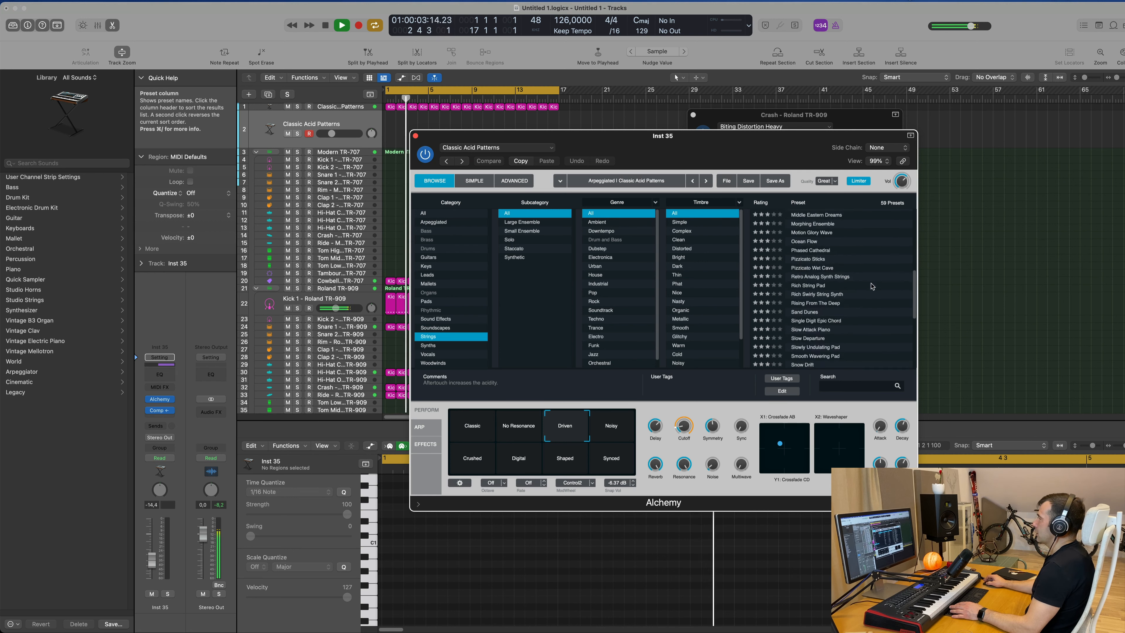
scroll(855, 283, "down", 10)
left_click(807, 281)
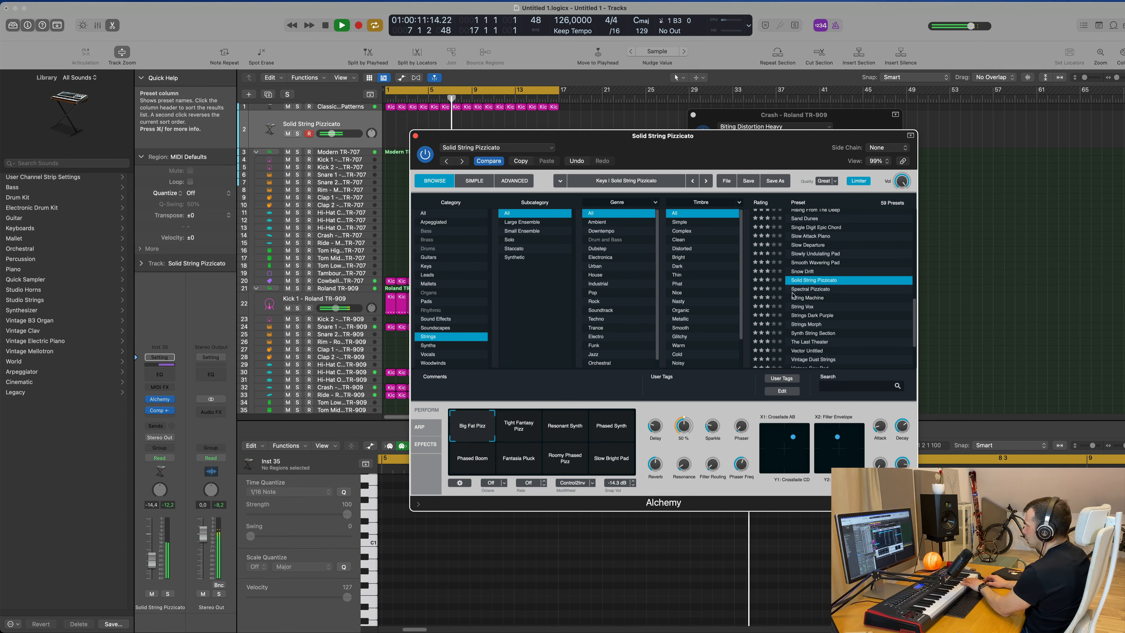
left_click(809, 290)
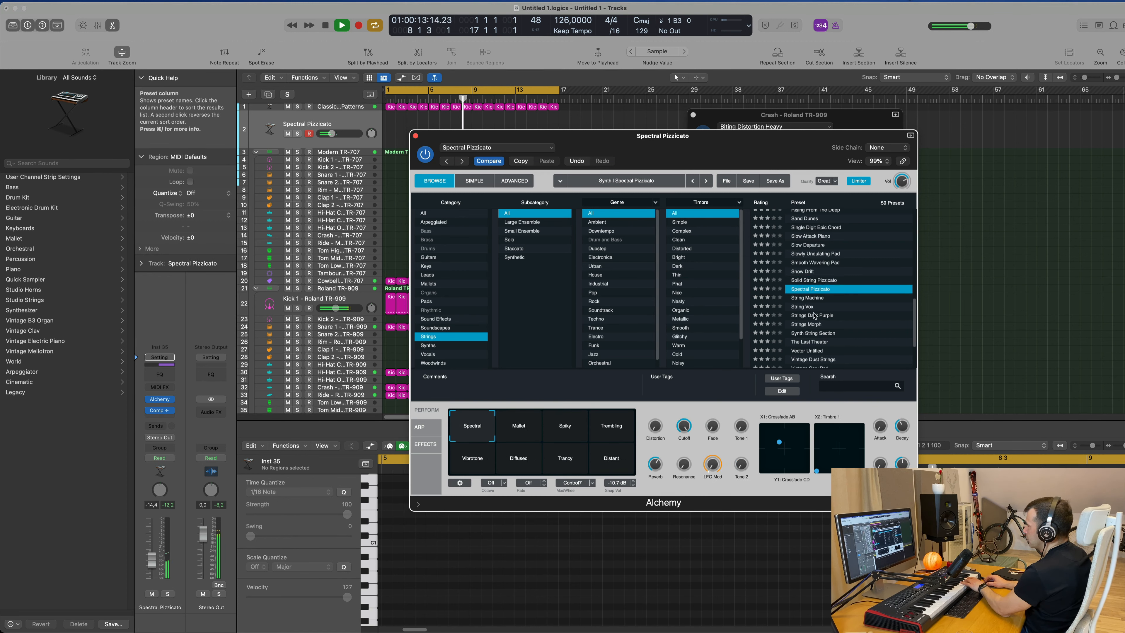
left_click(816, 298)
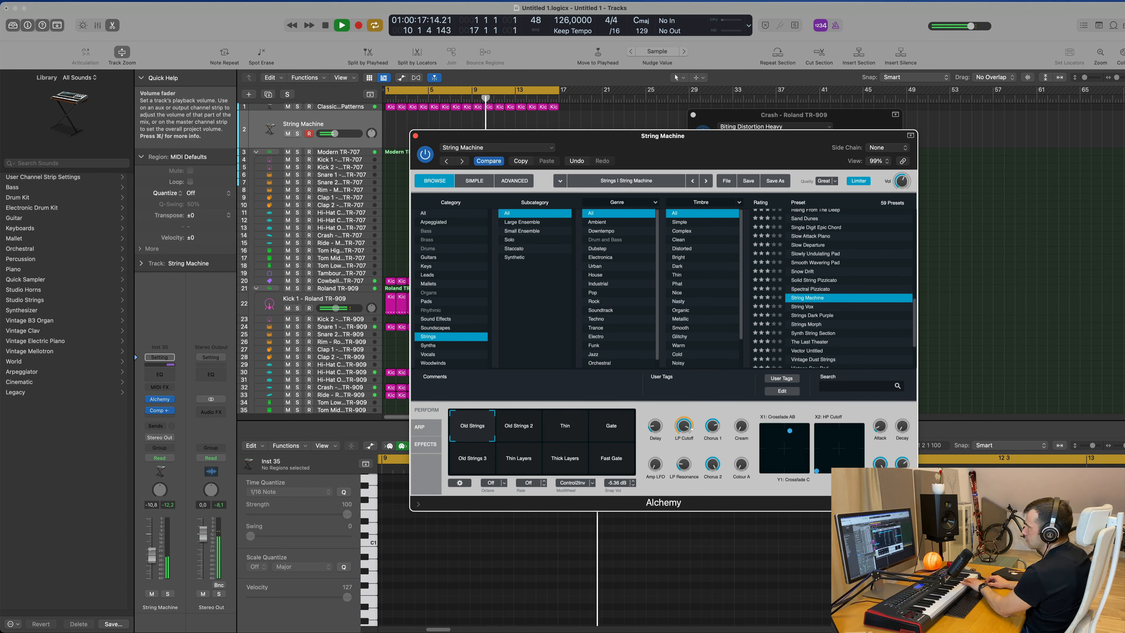
scroll(862, 292, "down", 4)
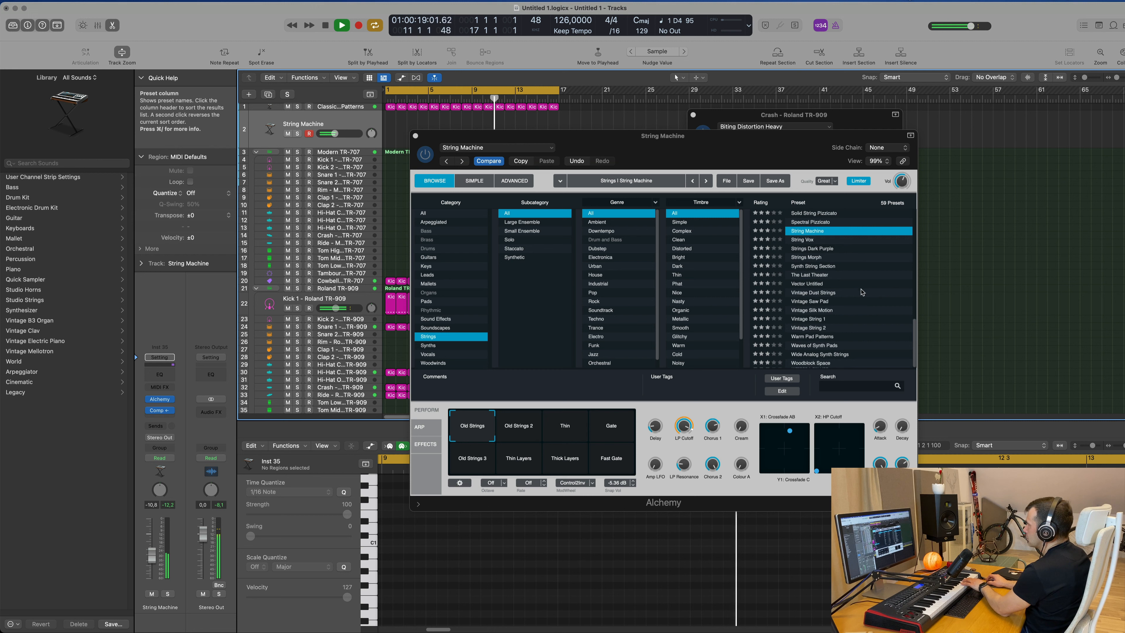
left_click(818, 293)
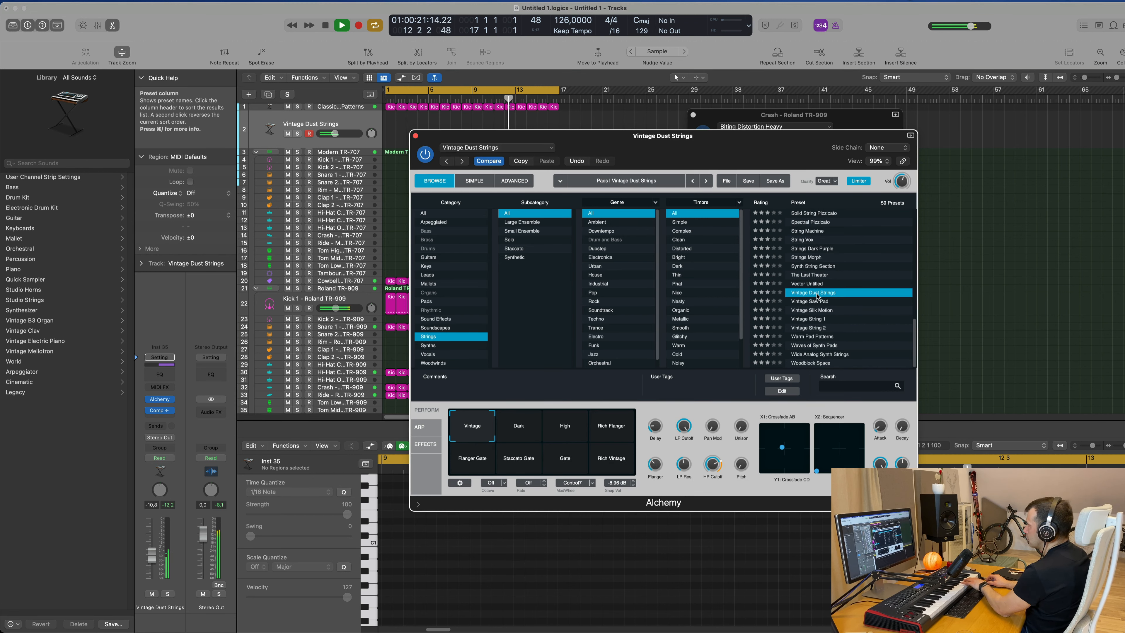
left_click(818, 302)
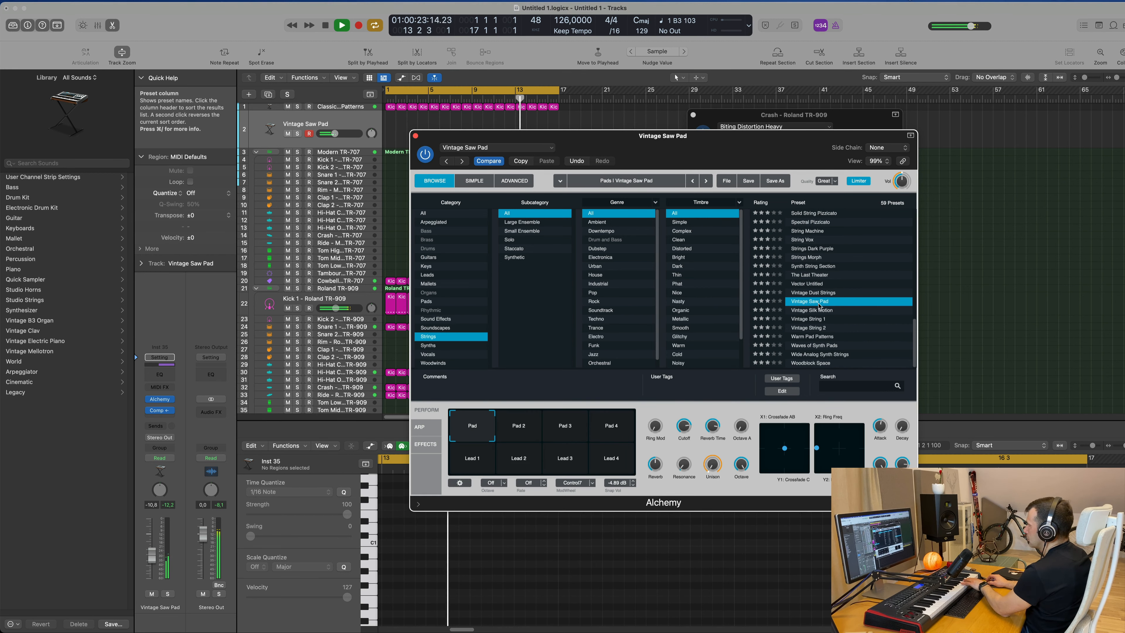
Audition Alchemy's Pad and Lead performance snapshots, settling on Lead 1, and stop playback.
left_click(615, 434)
left_click(567, 434)
left_click(513, 430)
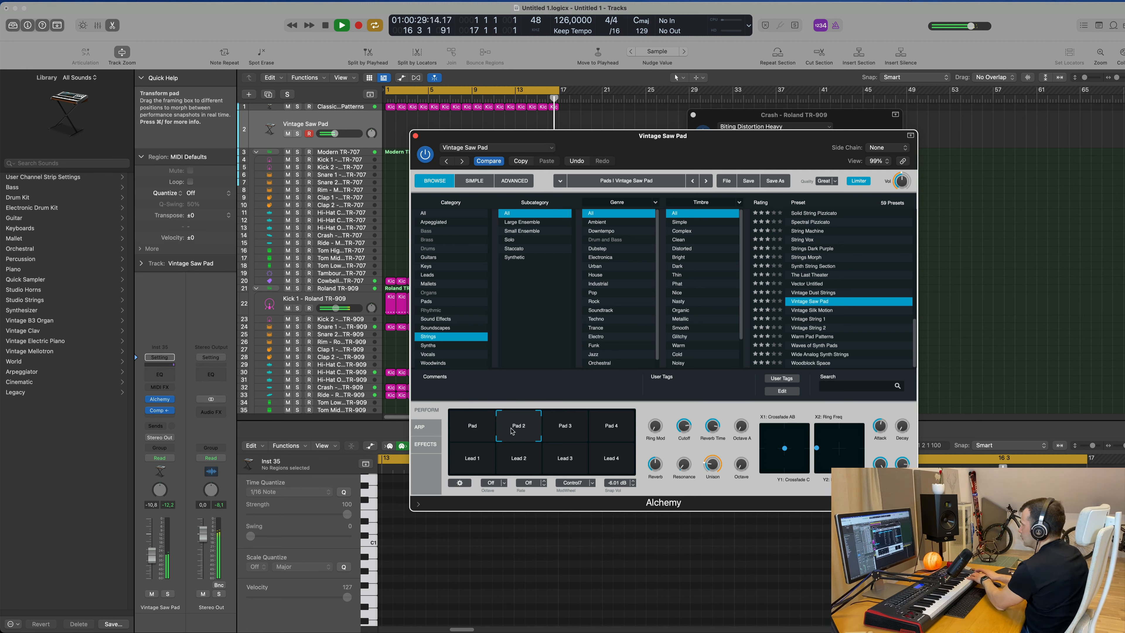
left_click(488, 461)
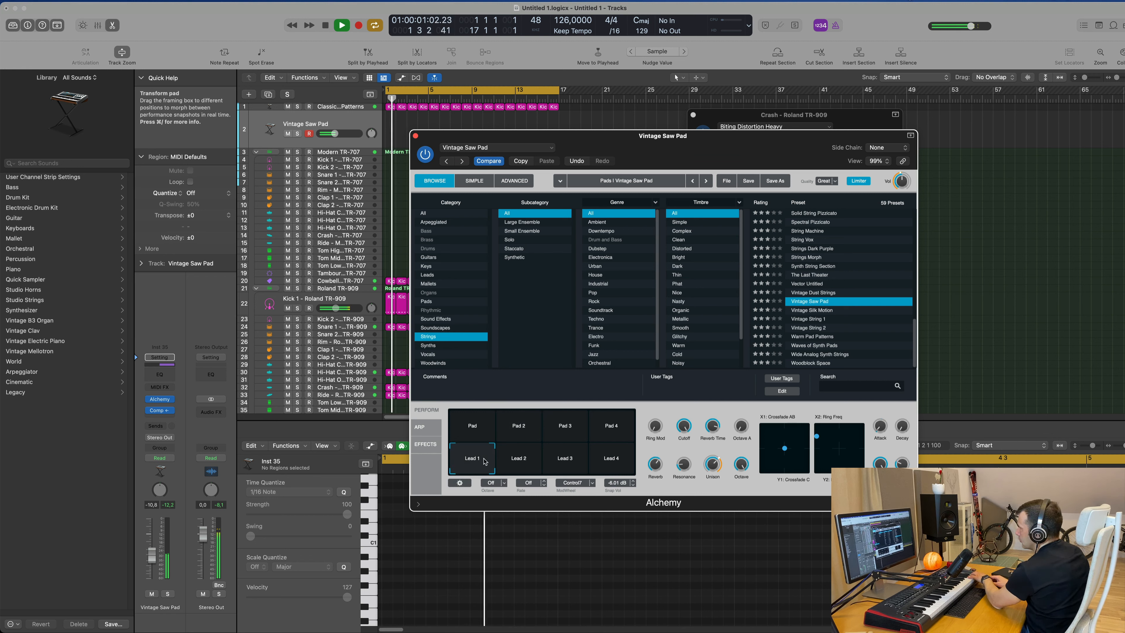
left_click(519, 461)
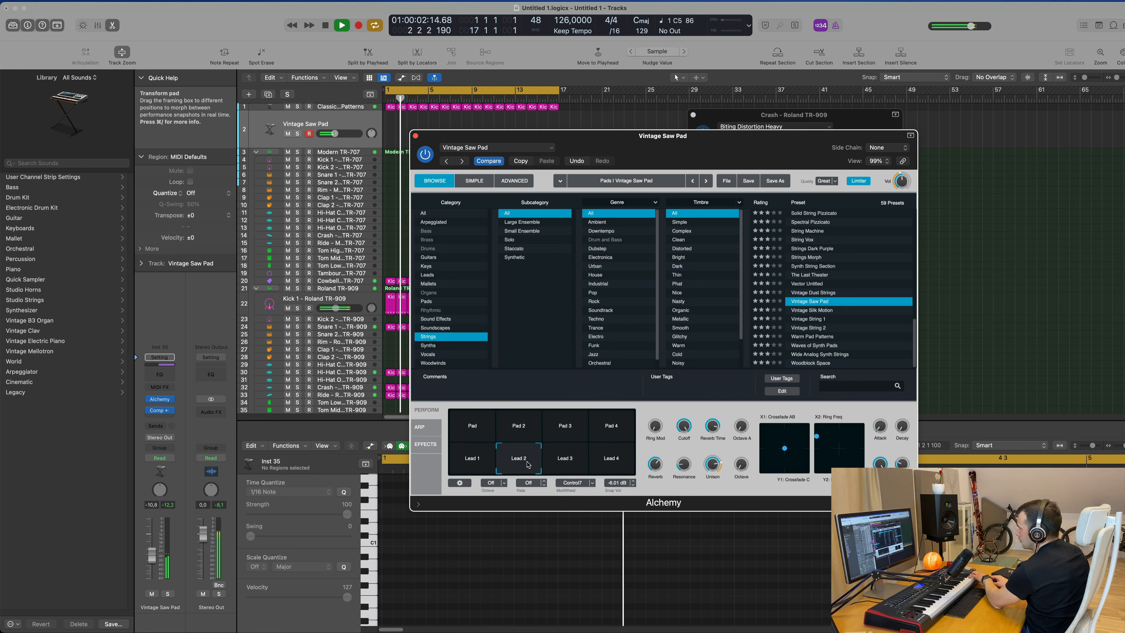
left_click(566, 461)
left_click(603, 464)
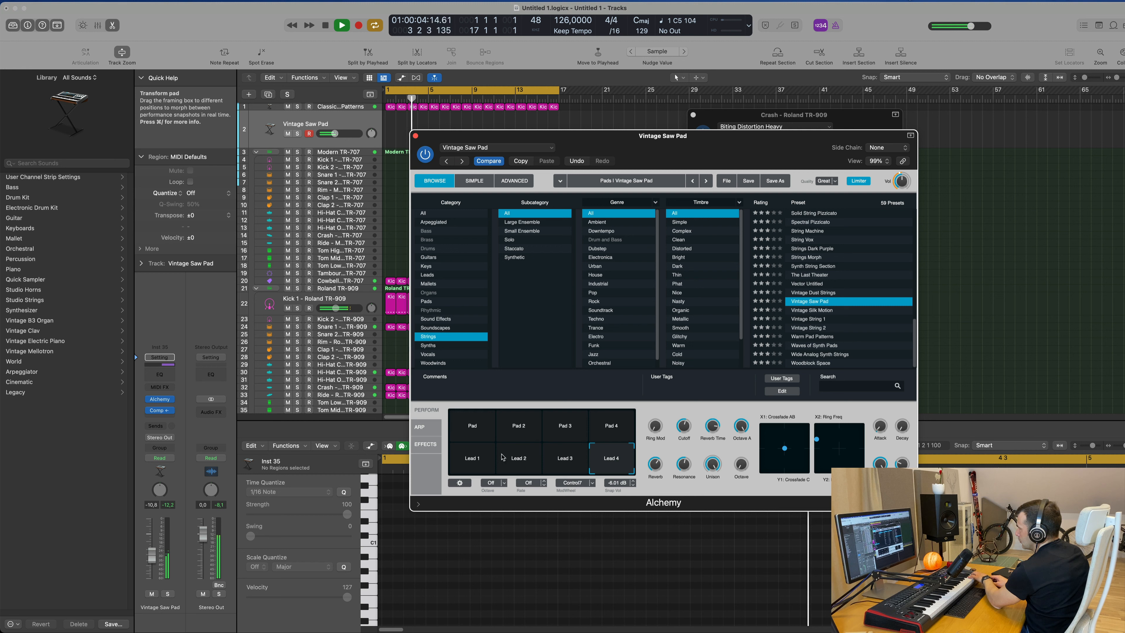
left_click(476, 464)
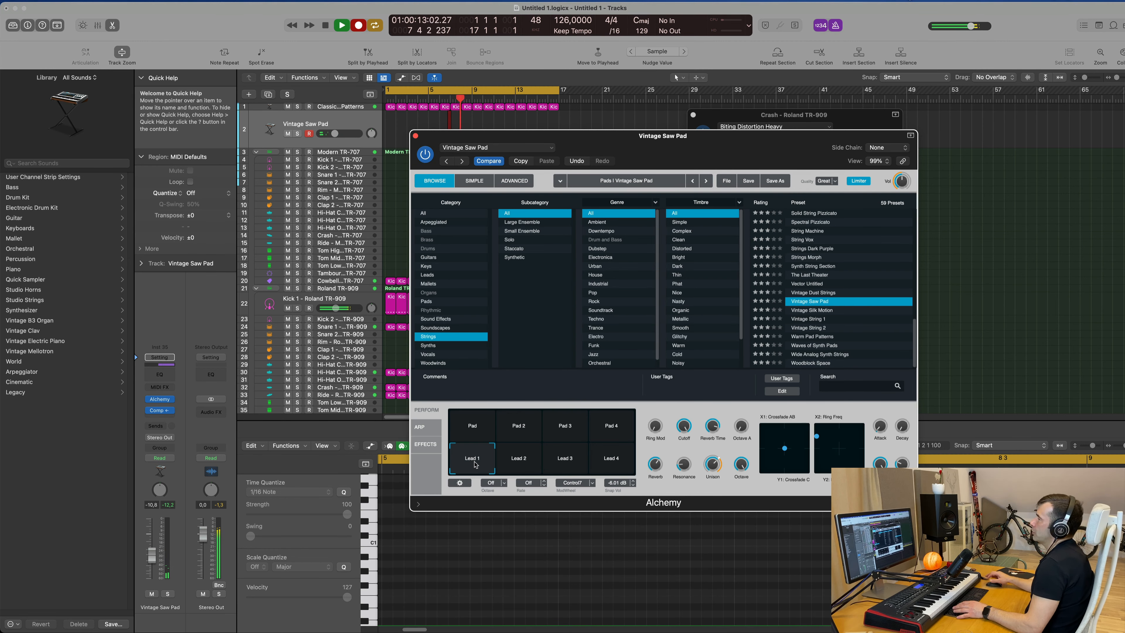
key("space")
Move the first kick pattern region onto the Vintage Saw Pad track and trim it to a single note on the downbeat.
left_click_drag(674, 136, 868, 159)
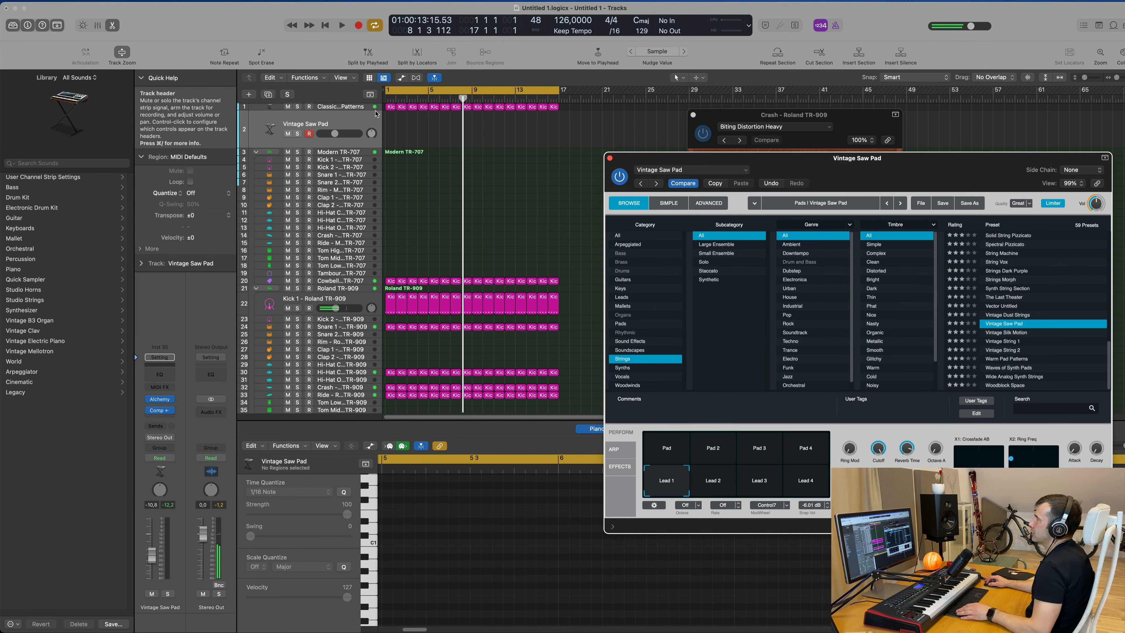
left_click_drag(390, 107, 391, 129)
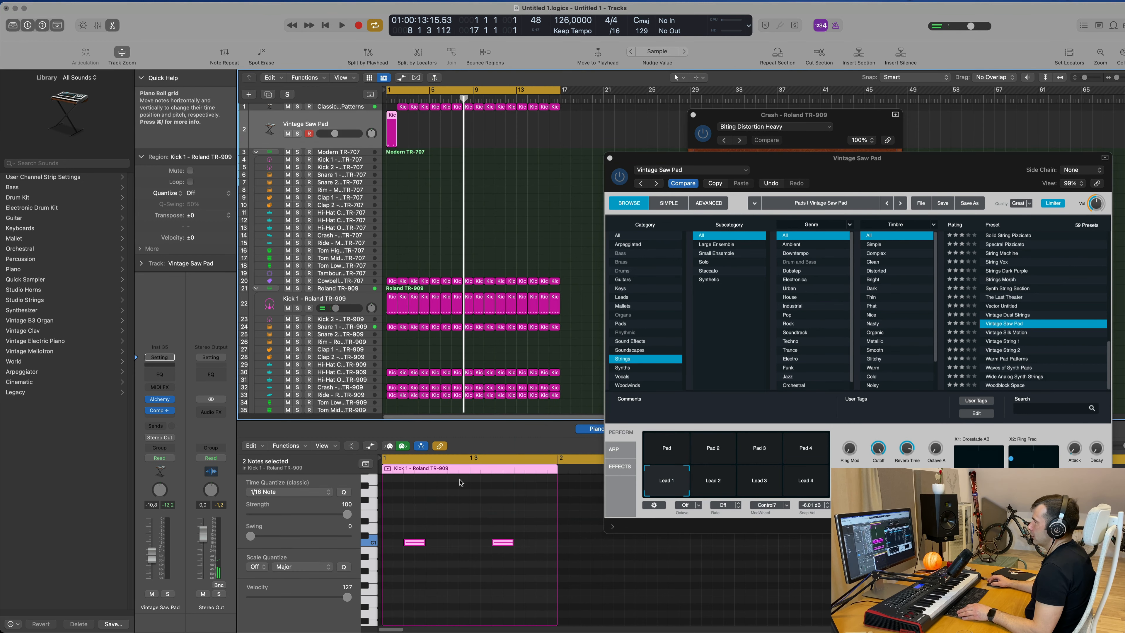
scroll(455, 514, "down", 3)
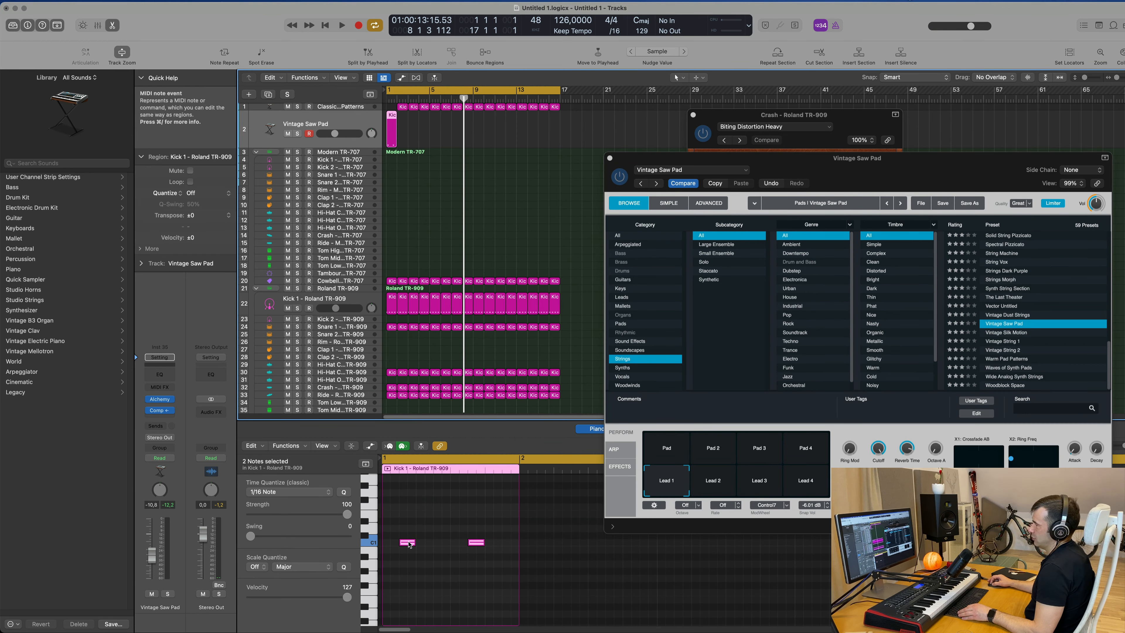
left_click_drag(408, 544, 390, 545)
left_click_drag(452, 525, 472, 553)
key("Delete")
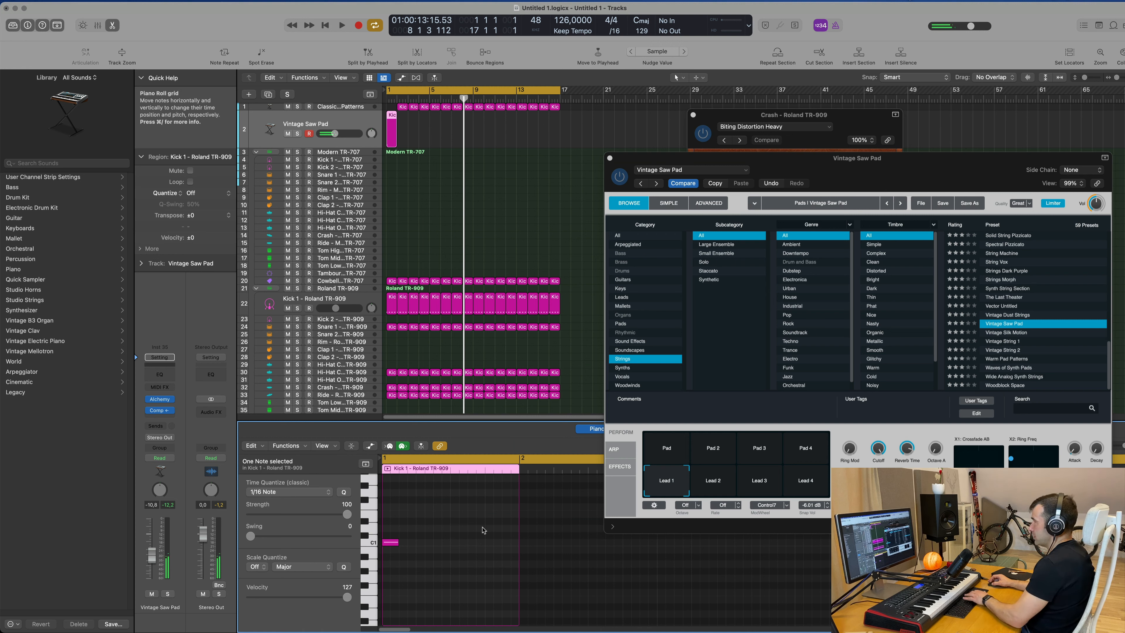
Place the single-note region on the Vintage Saw Pad track and repeat it to fill bars 1 to 16.
left_click_drag(403, 107, 392, 129)
key("space")
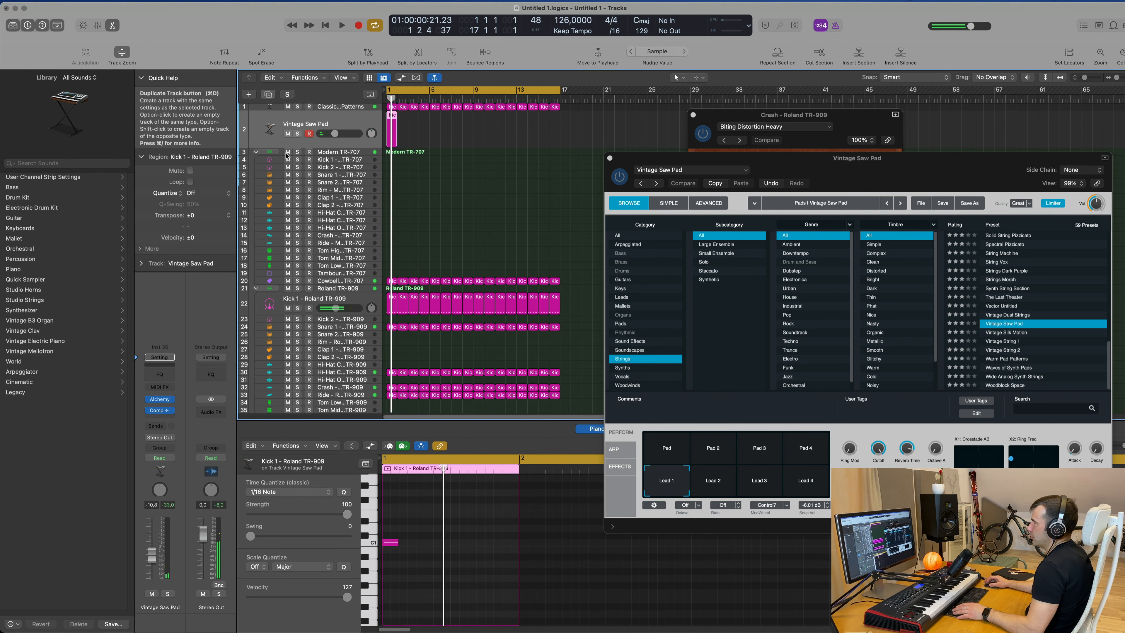
left_click(390, 115)
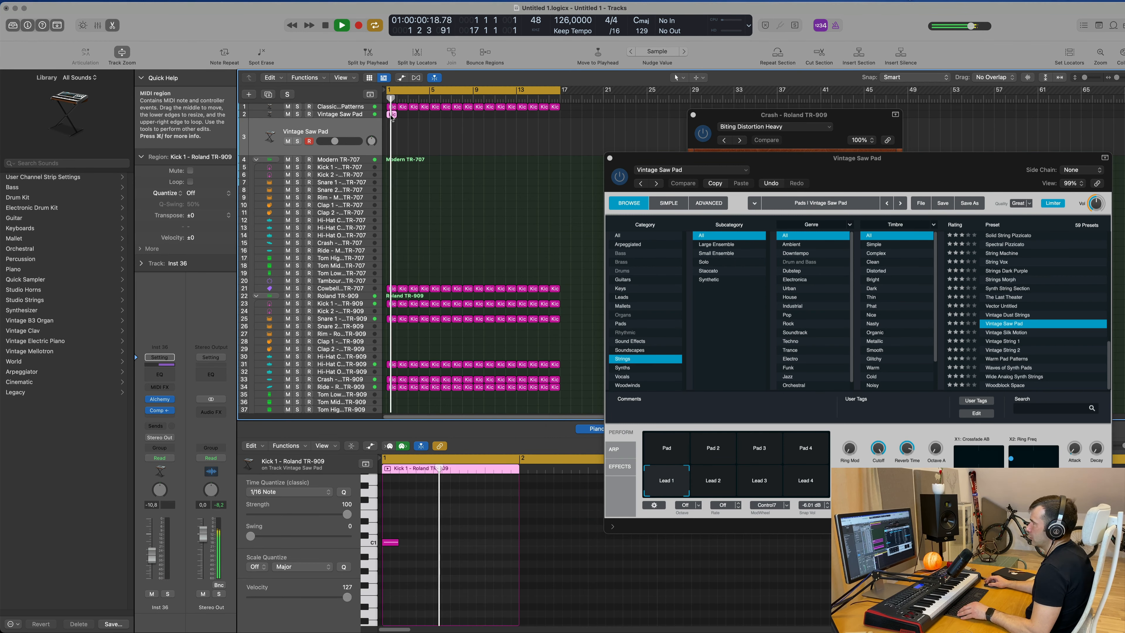
left_click_drag(391, 115, 392, 133)
left_click(409, 118)
left_click(390, 115)
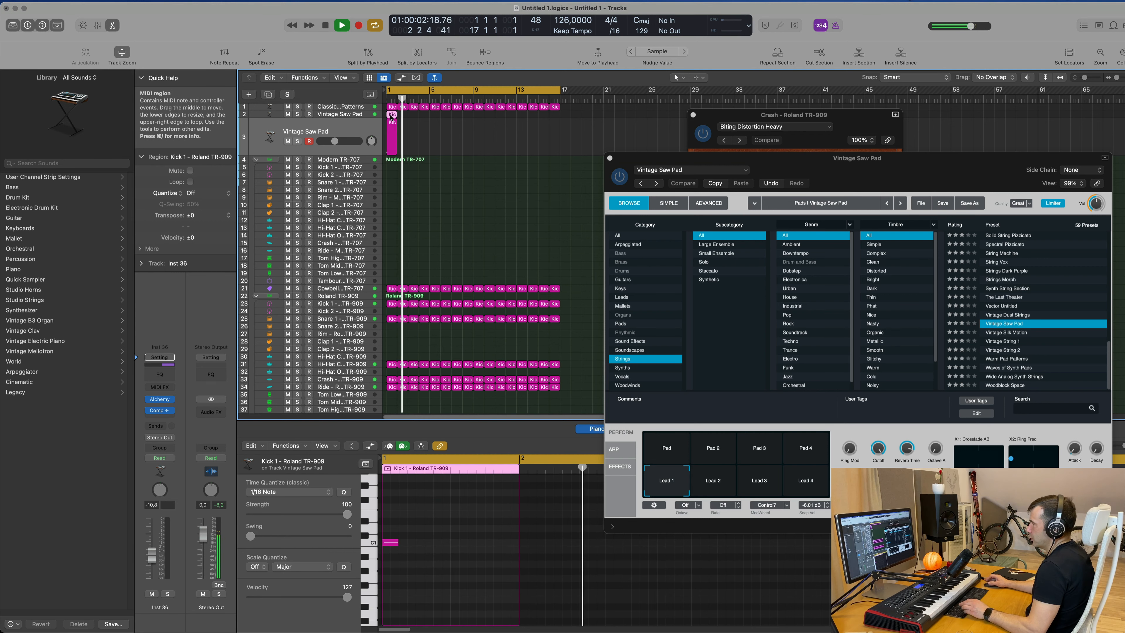
key("super+r")
key("super+r")
key("super+r")
key("super+r")
key("super+r")
key("super+r")
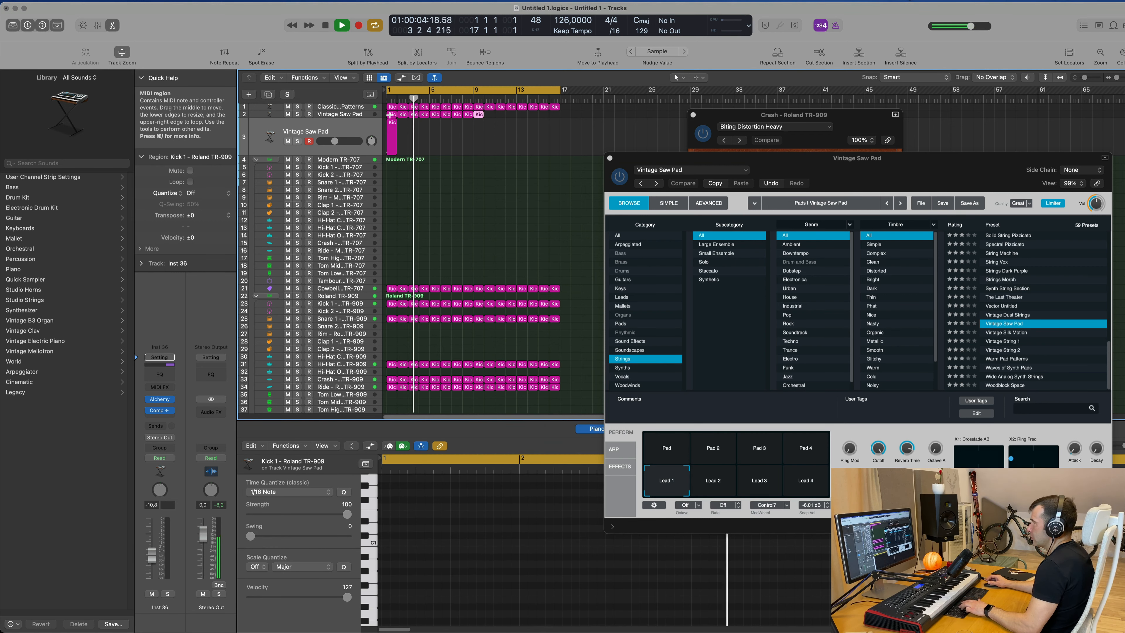
key("super+r")
key("super+r")
key("super+r")
key("super+r")
key("super+r")
key("super+r")
key("super+r")
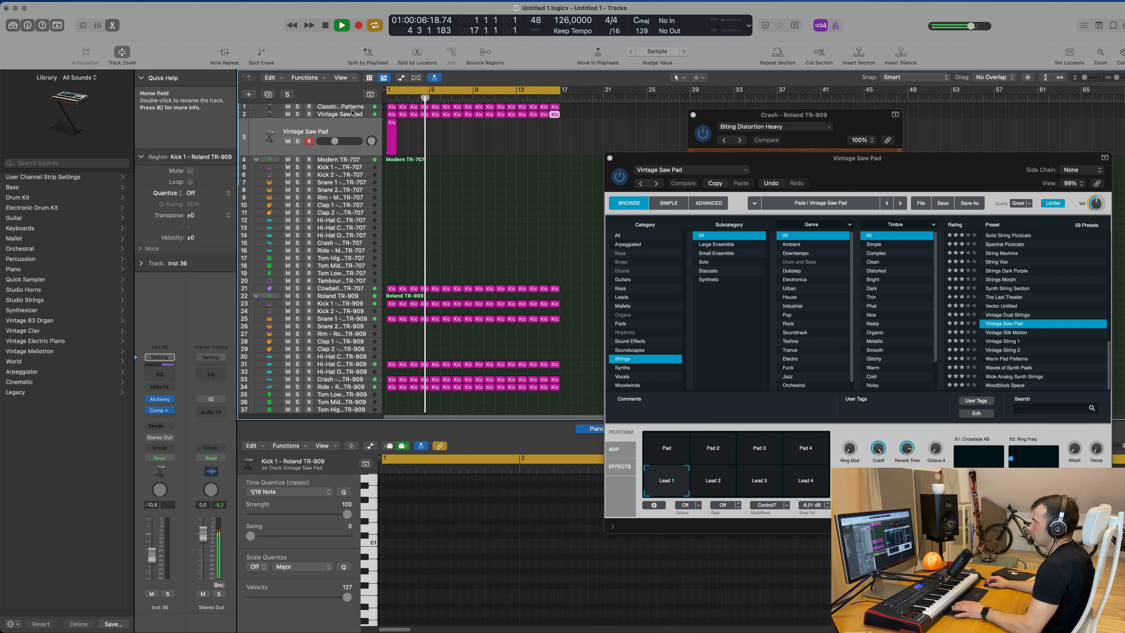
left_click(363, 115)
key("Return")
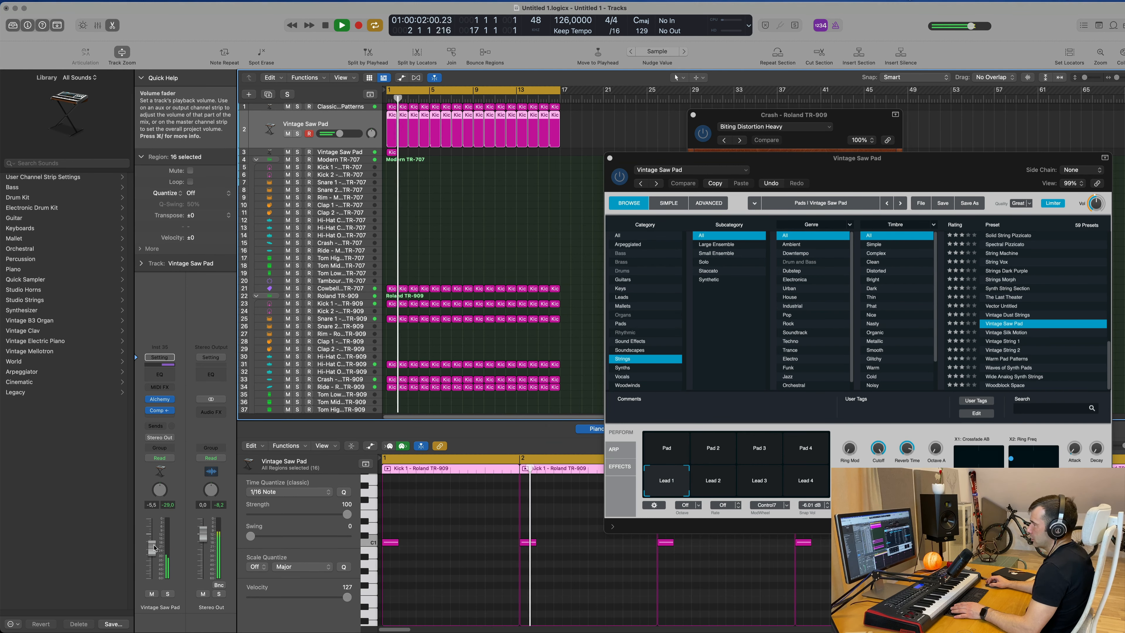
Raise the Vintage Saw Pad channel's volume slightly and add a send to Bus 4 Delay, adjusting its send level.
left_click_drag(151, 546, 151, 540)
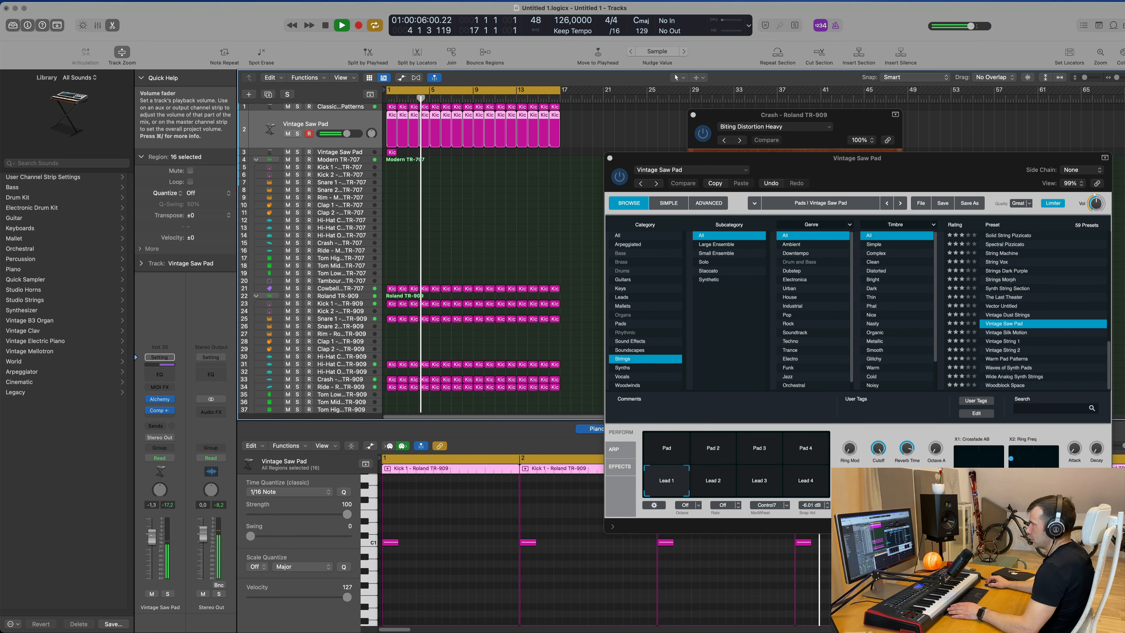
left_click(156, 425)
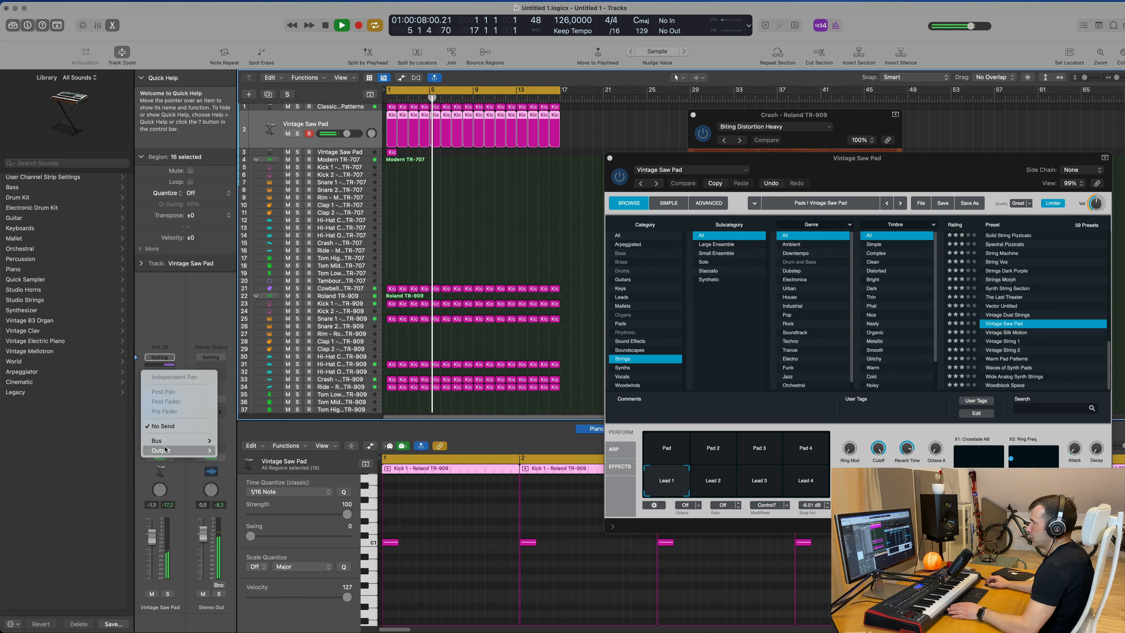
mouse_move(175, 441)
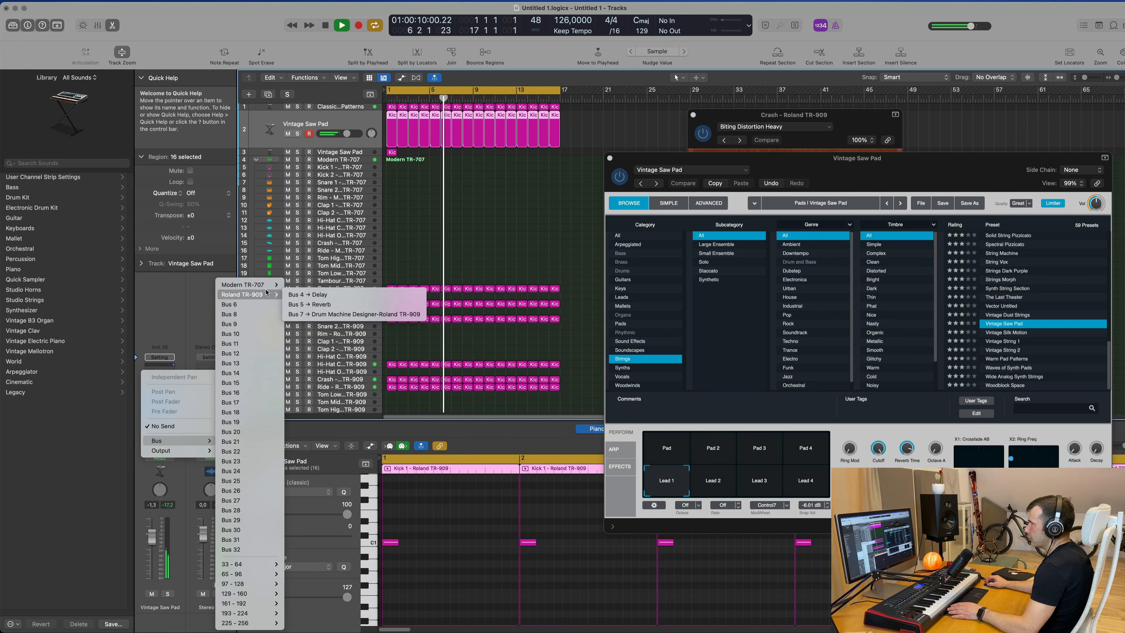
mouse_move(268, 295)
left_click(307, 294)
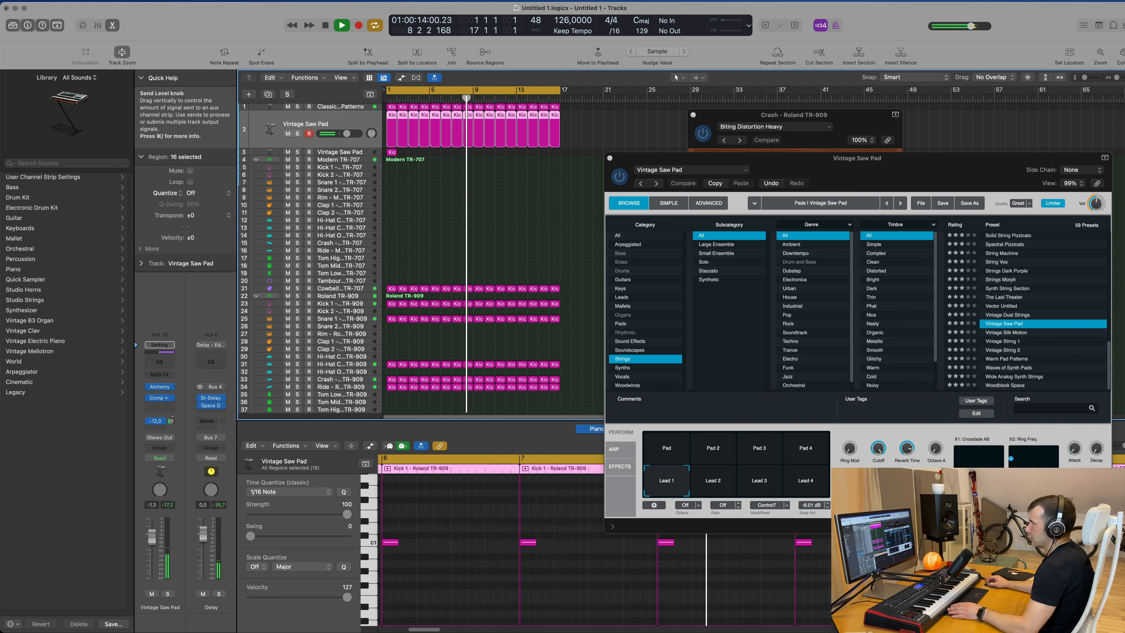
left_click_drag(172, 421, 172, 419)
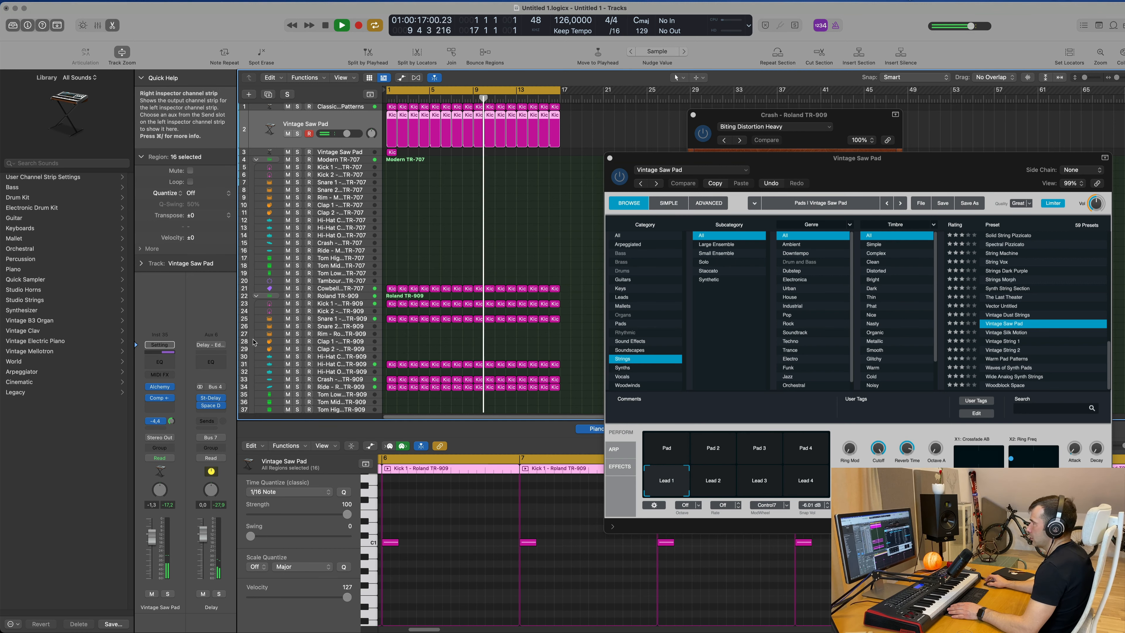
Select the Inst 36 track, hide the plug-in windows and drag its single kick note toward the end of the region.
left_click(364, 155)
key("space")
key("v")
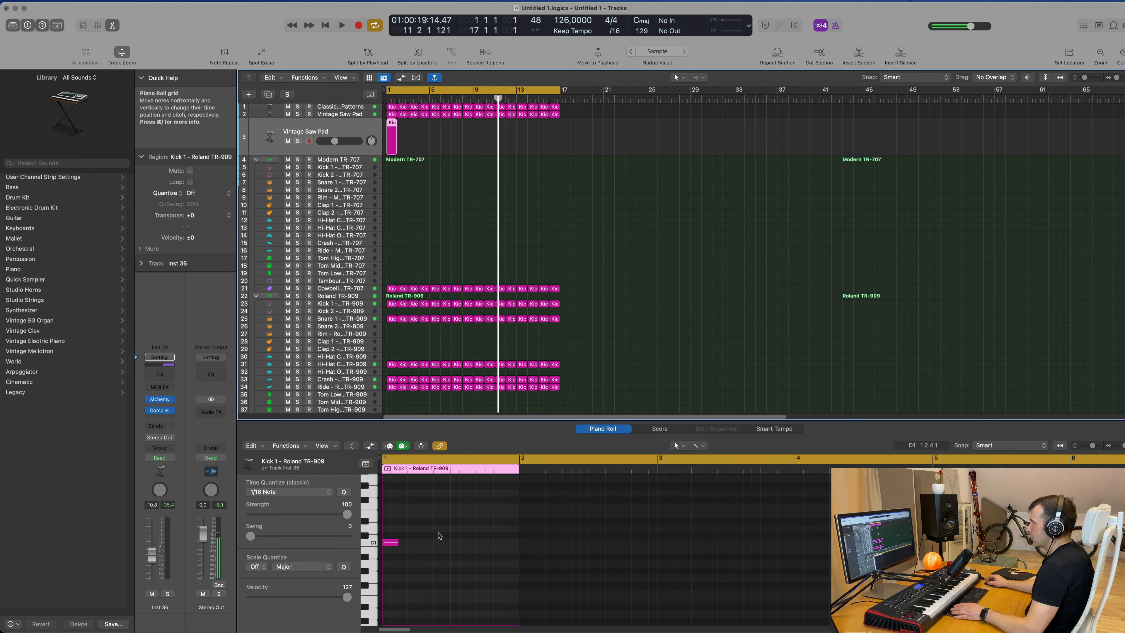
left_click_drag(397, 542, 516, 552)
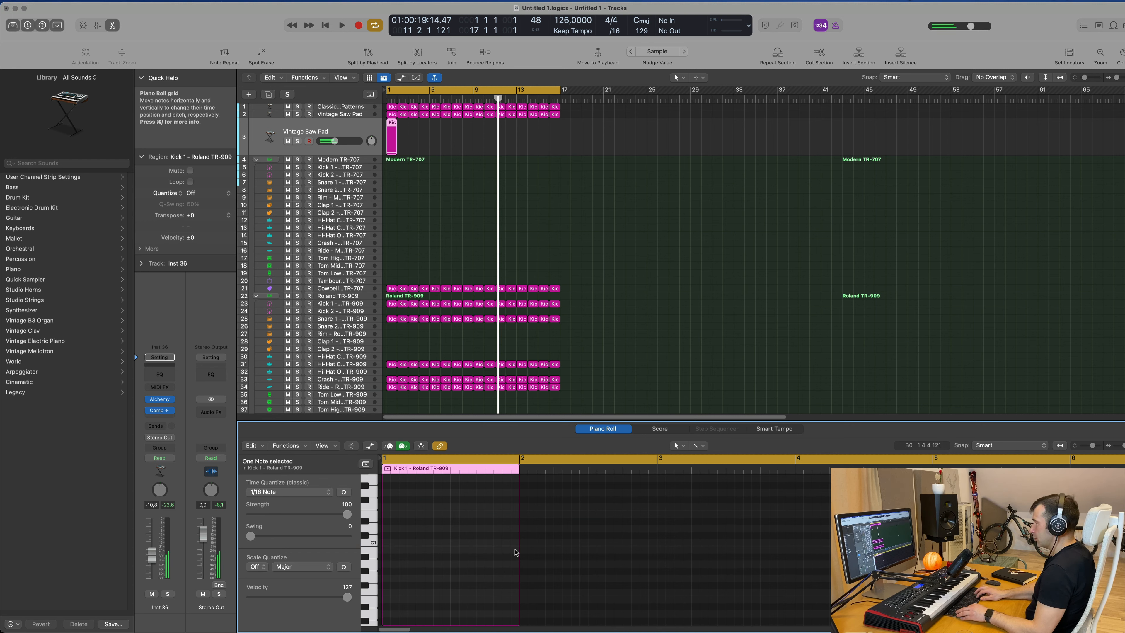
key("space")
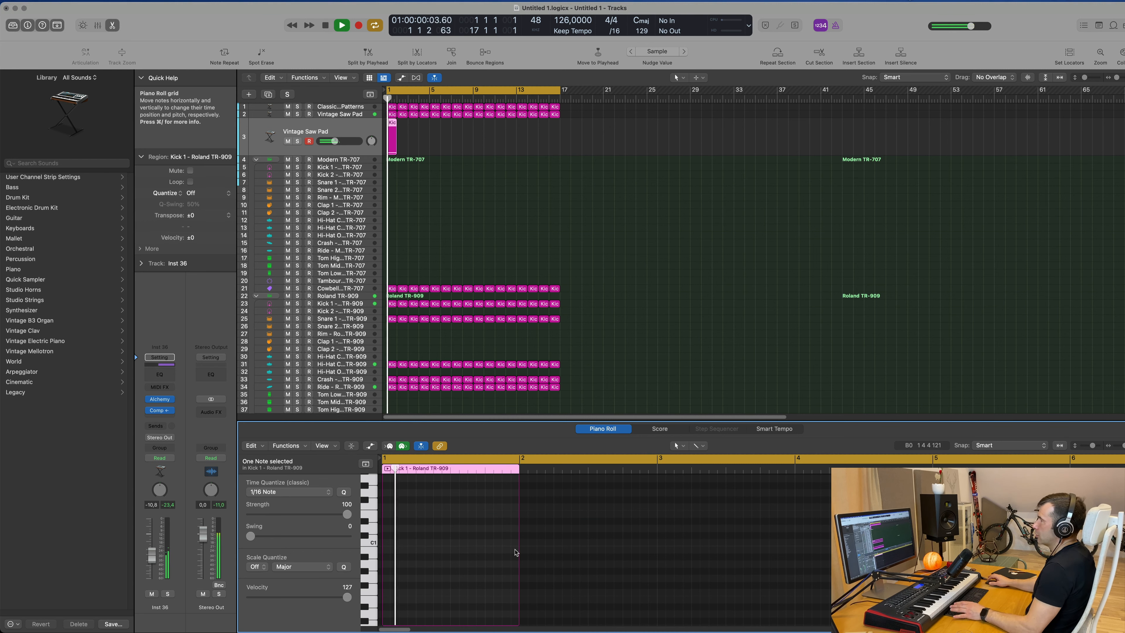
Lengthen the pad region on the Inst 36 track to about 4 bars 2 beats and stretch its kick note across the region.
left_click(459, 174)
key("space")
key("space")
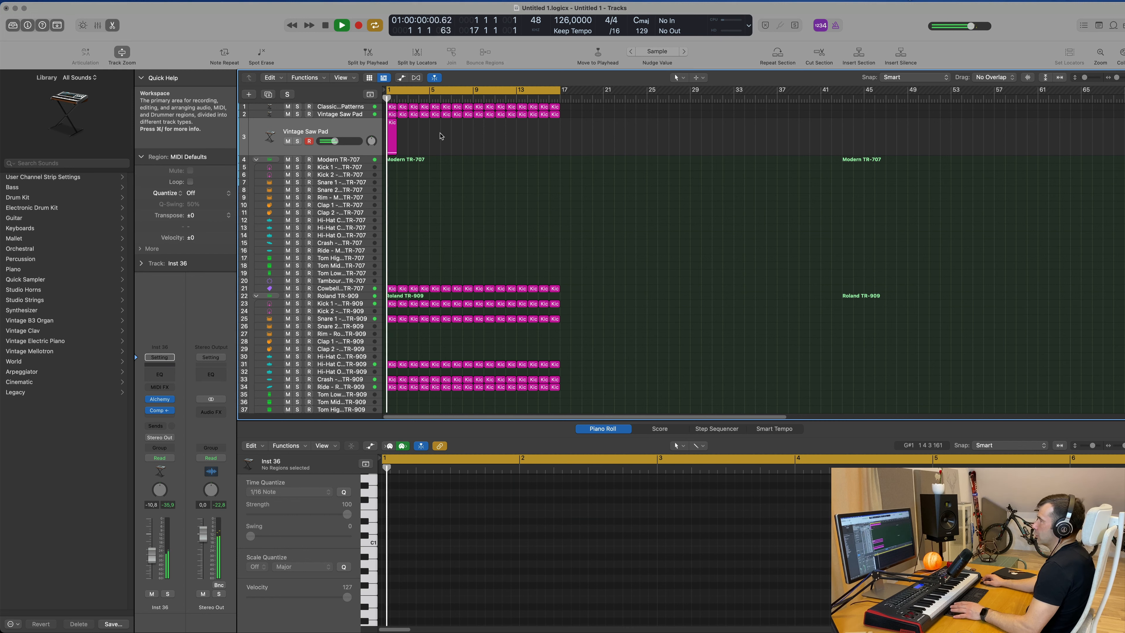
key("space")
left_click_drag(396, 153, 433, 157)
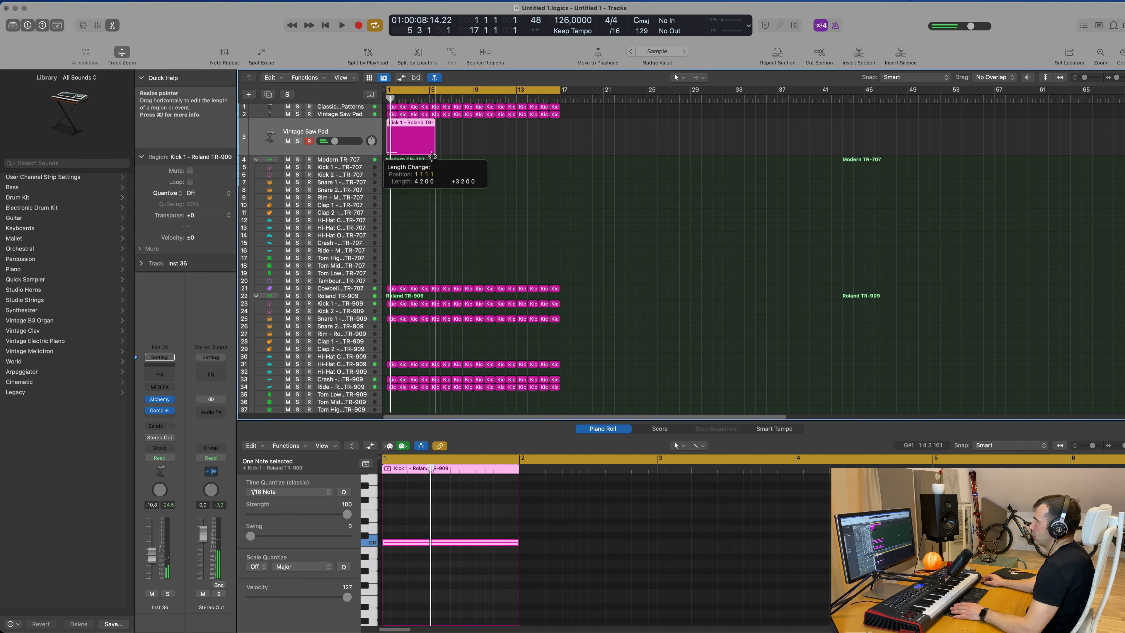
left_click_drag(438, 300, 437, 301)
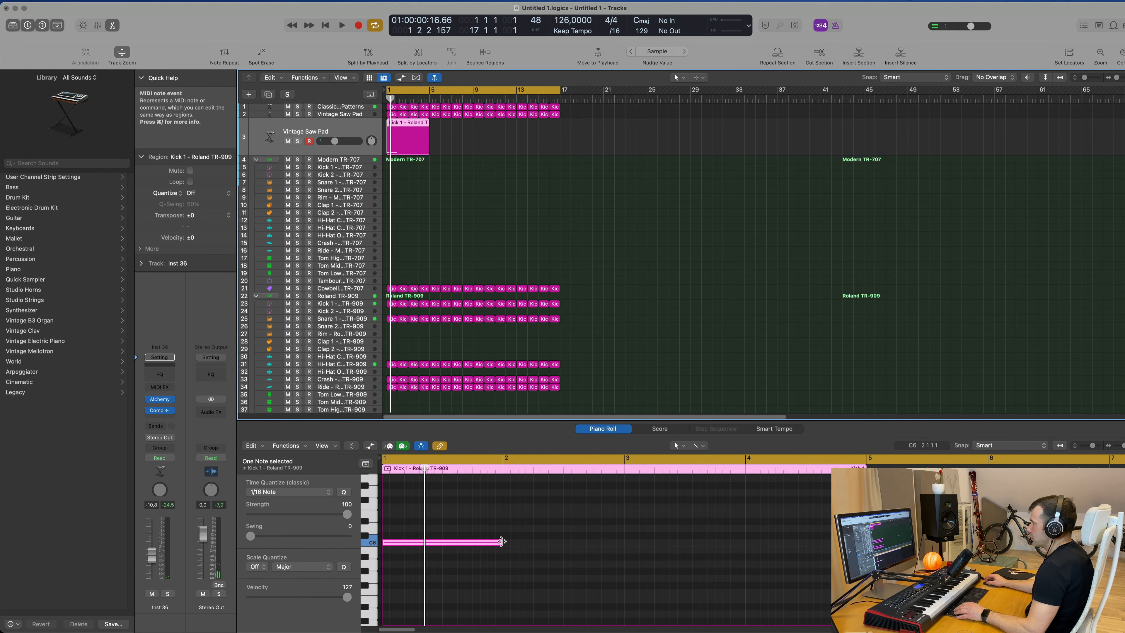
left_click_drag(502, 541, 827, 557)
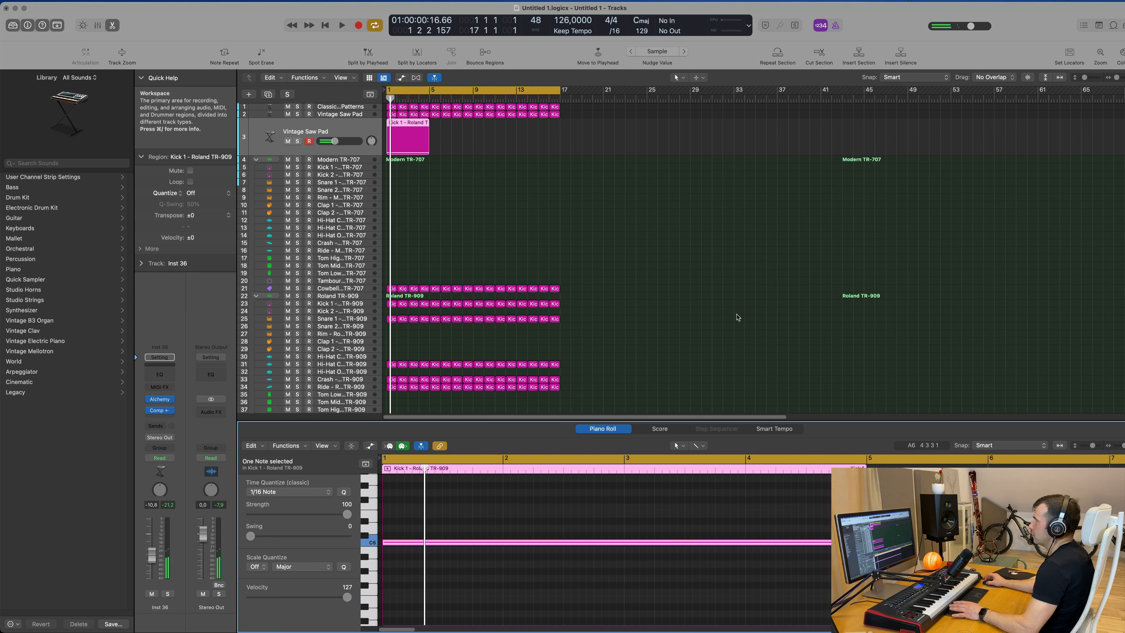
Trim the pad region to four bars, repeat it to fill bars 1 to 16 and select all four copies.
key("space")
left_click_drag(510, 146, 406, 144)
key("space")
key("space")
key("super+r")
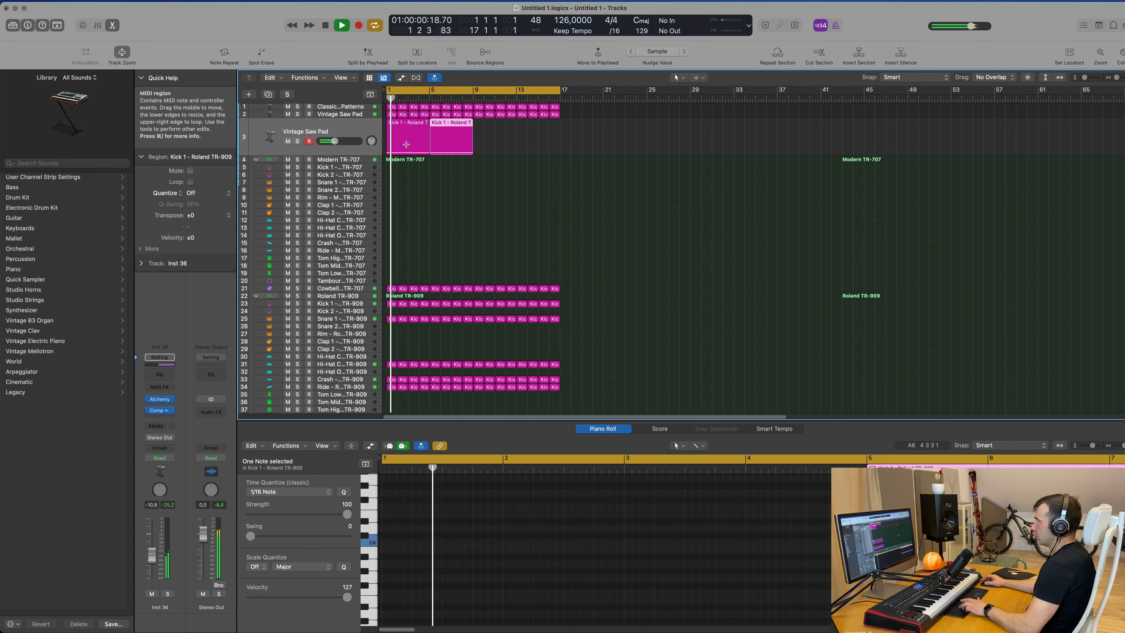
key("super+r")
key("super+r")
left_click_drag(594, 139, 400, 143)
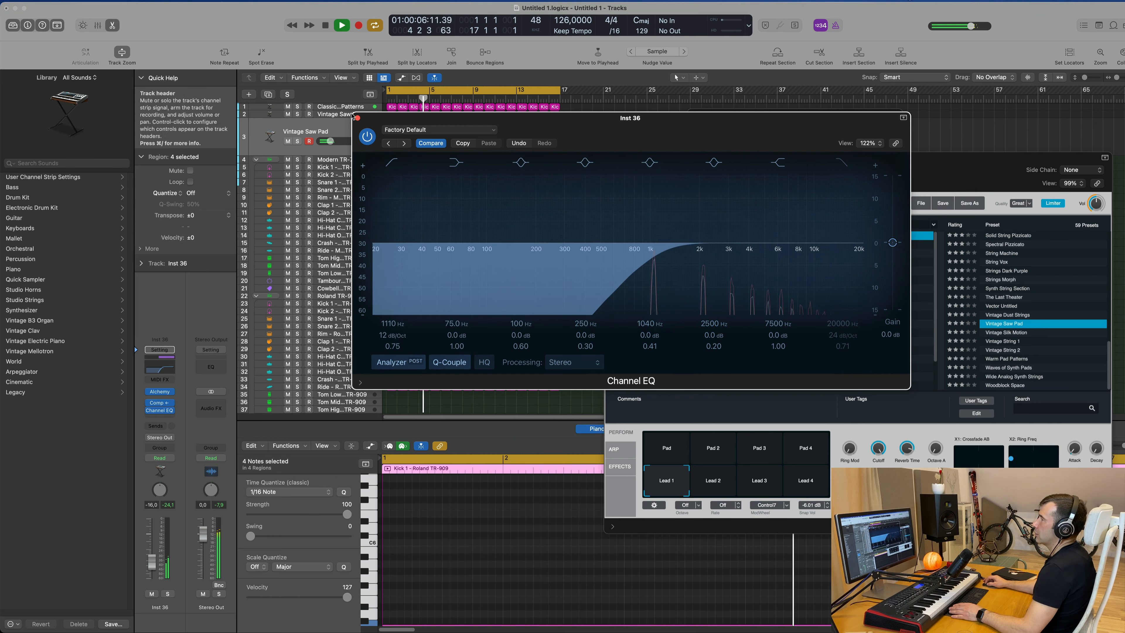
Close the Channel EQ, Alchemy and Distortion II plug-in windows and lower the Inst 36 track's volume slightly.
left_click(355, 117)
left_click_drag(647, 158, 348, 166)
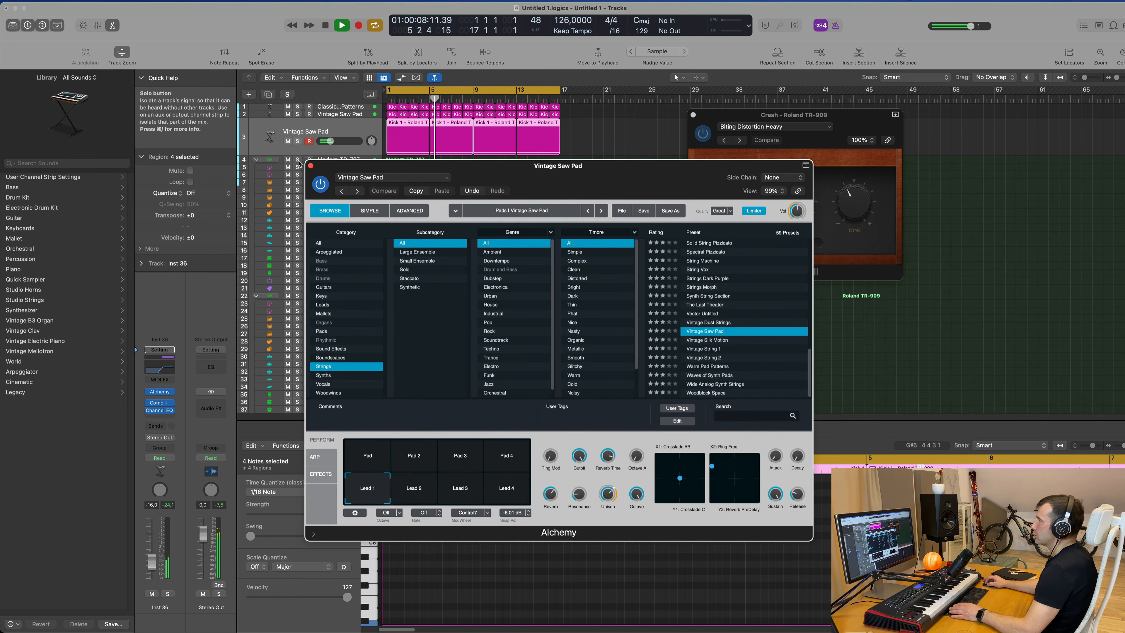
left_click(311, 167)
left_click_drag(694, 119, 561, 216)
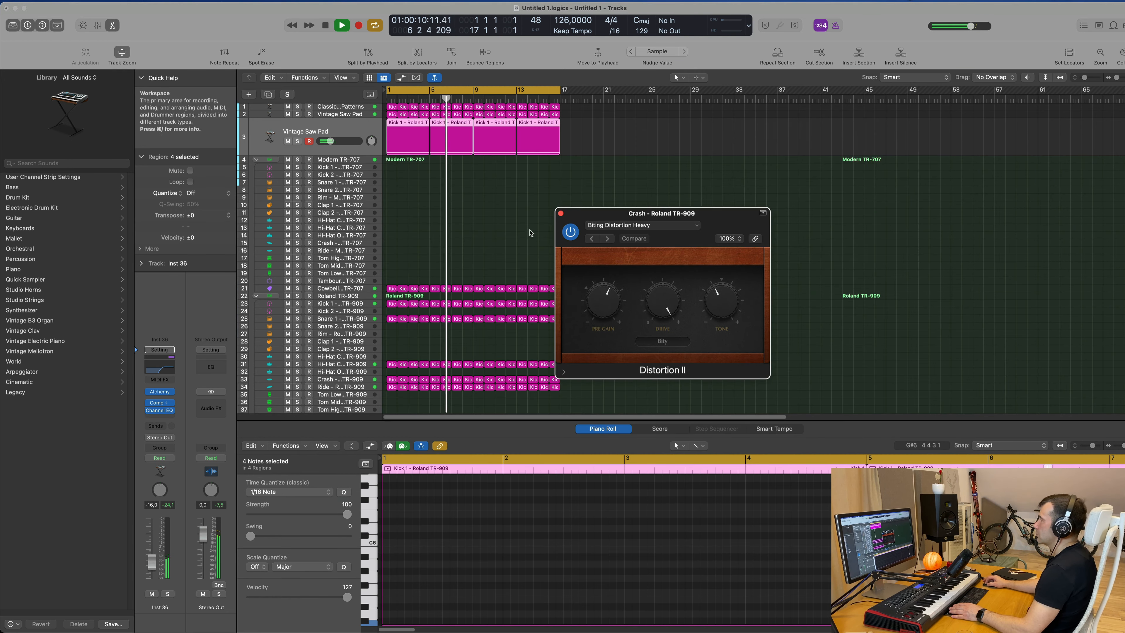
left_click(561, 215)
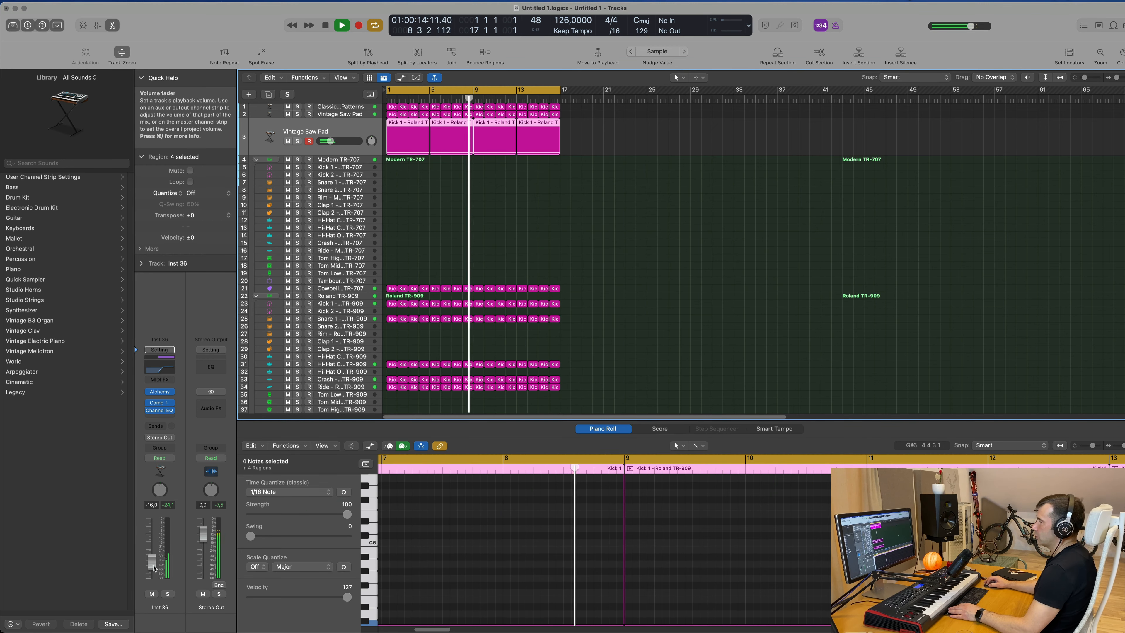
left_click_drag(152, 568, 151, 570)
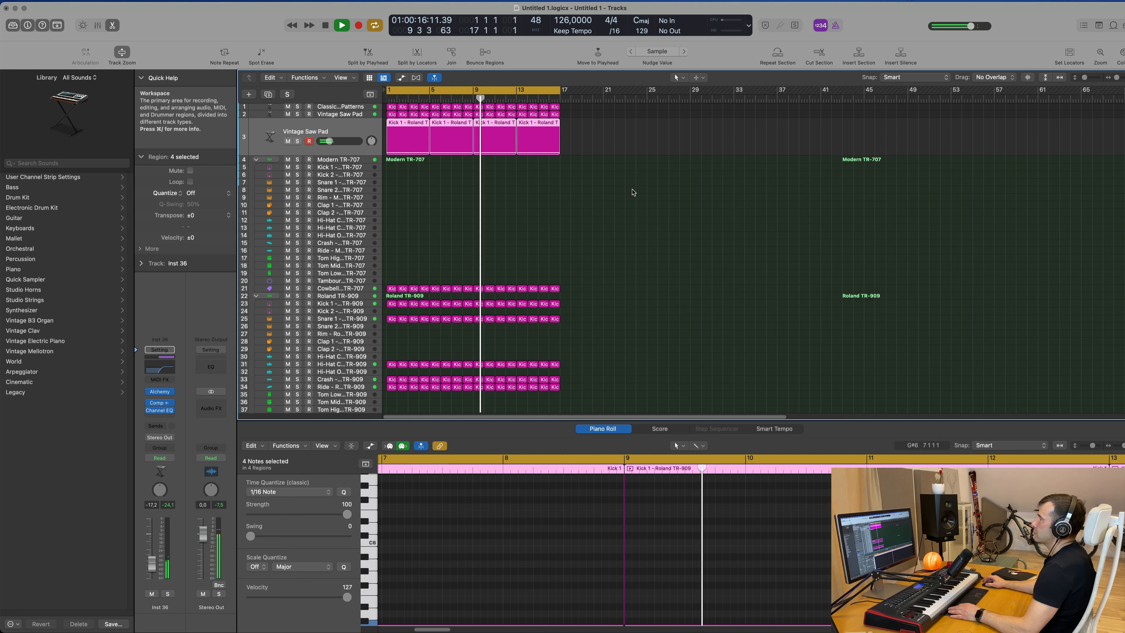
Audition the original Vintage Saw Pad track soloed and inspect its Channel EQ settings before reselecting the Inst 36 track.
left_click(338, 114)
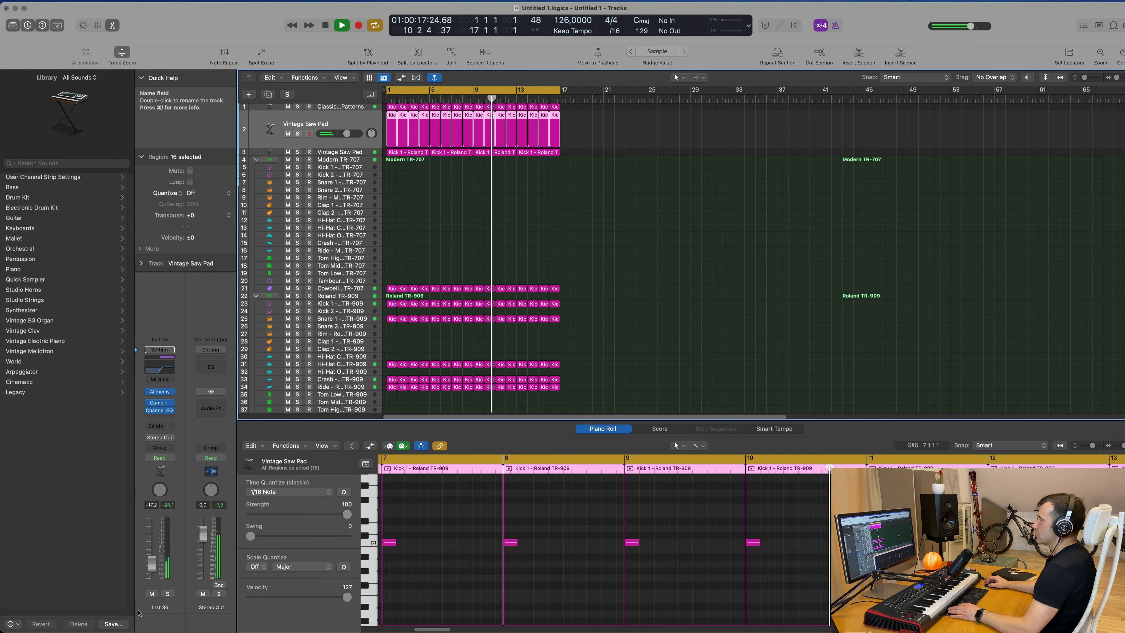
left_click(168, 594)
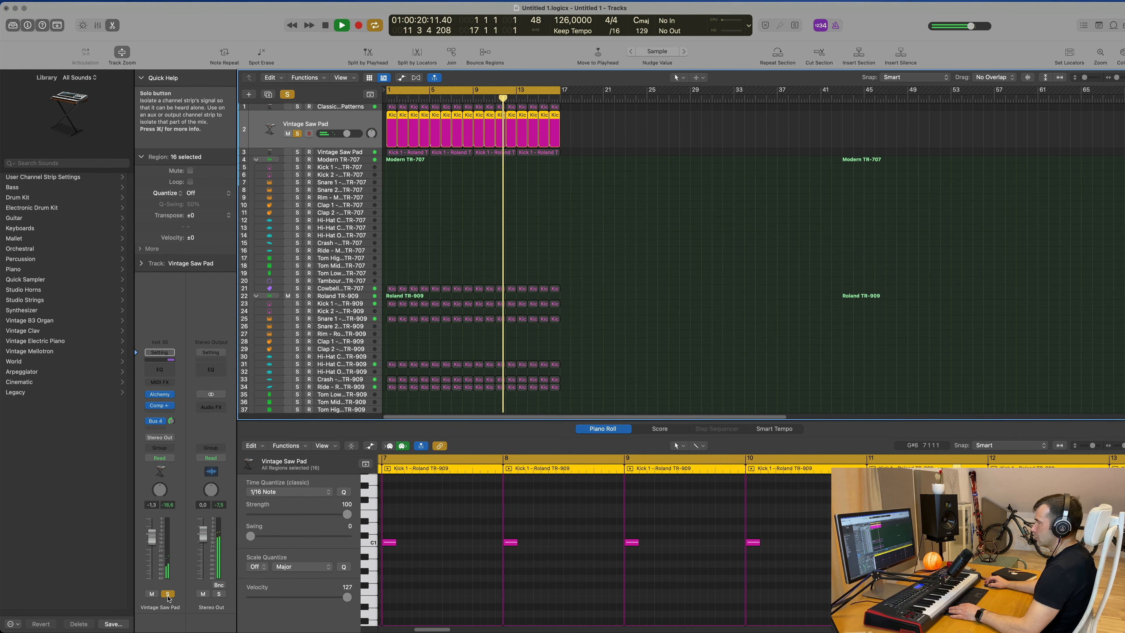
left_click(168, 594)
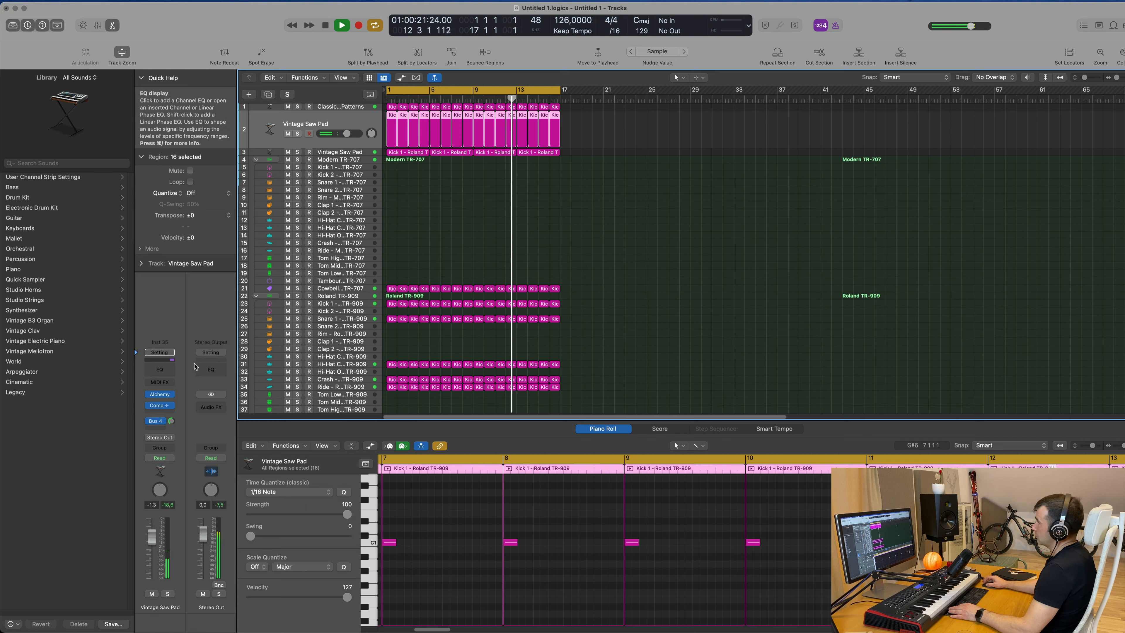
left_click(159, 369)
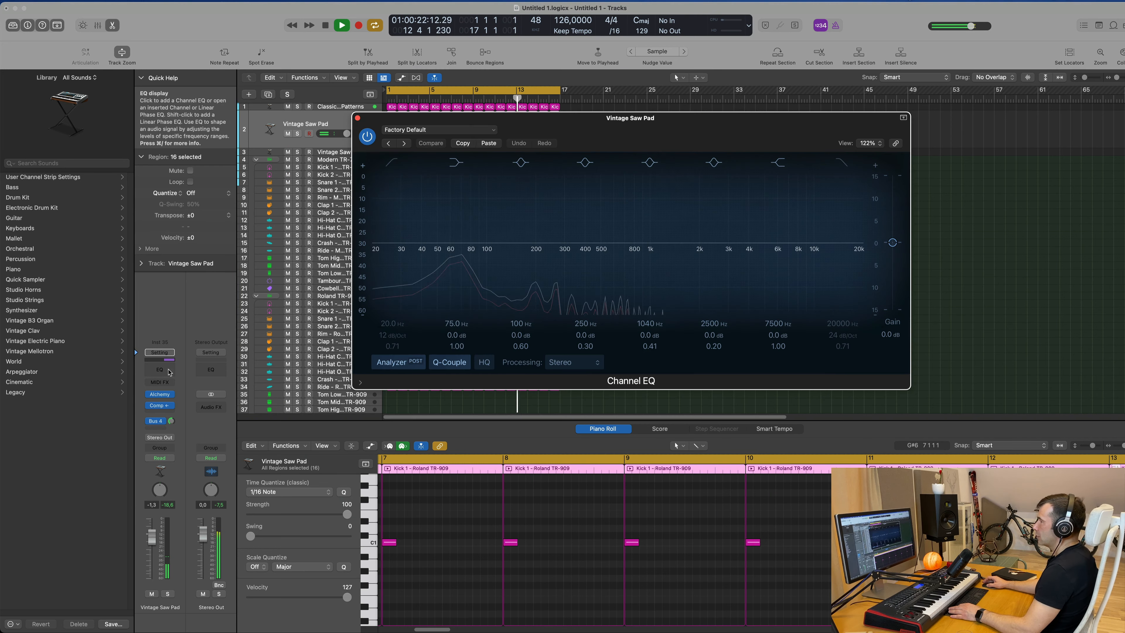
key("super+w")
left_click(356, 107)
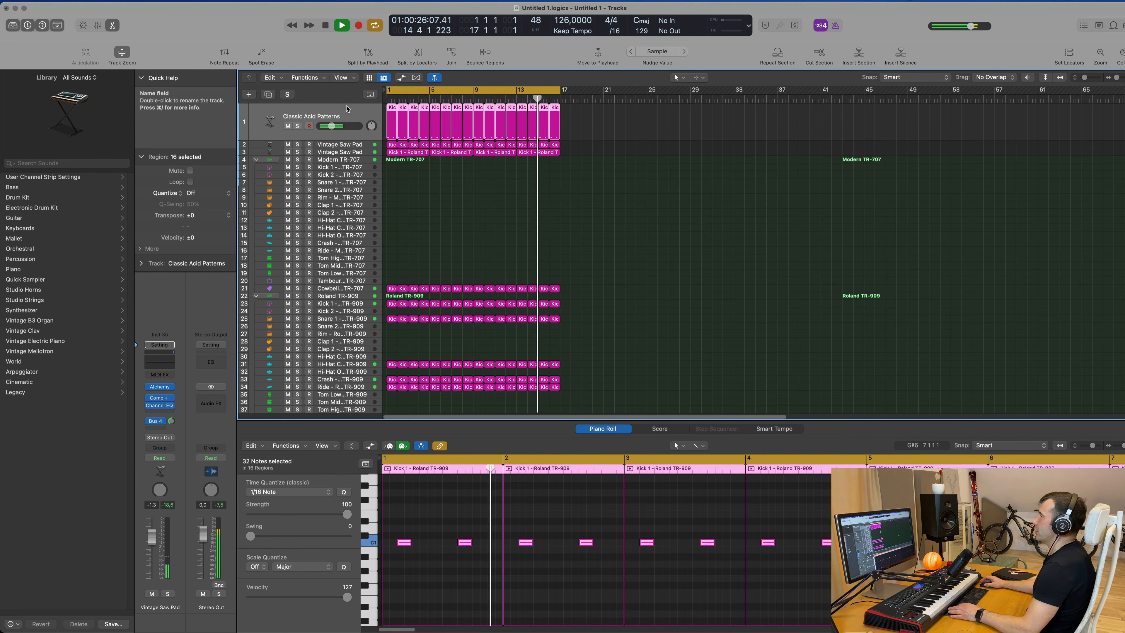
left_click(402, 176)
left_click(366, 153)
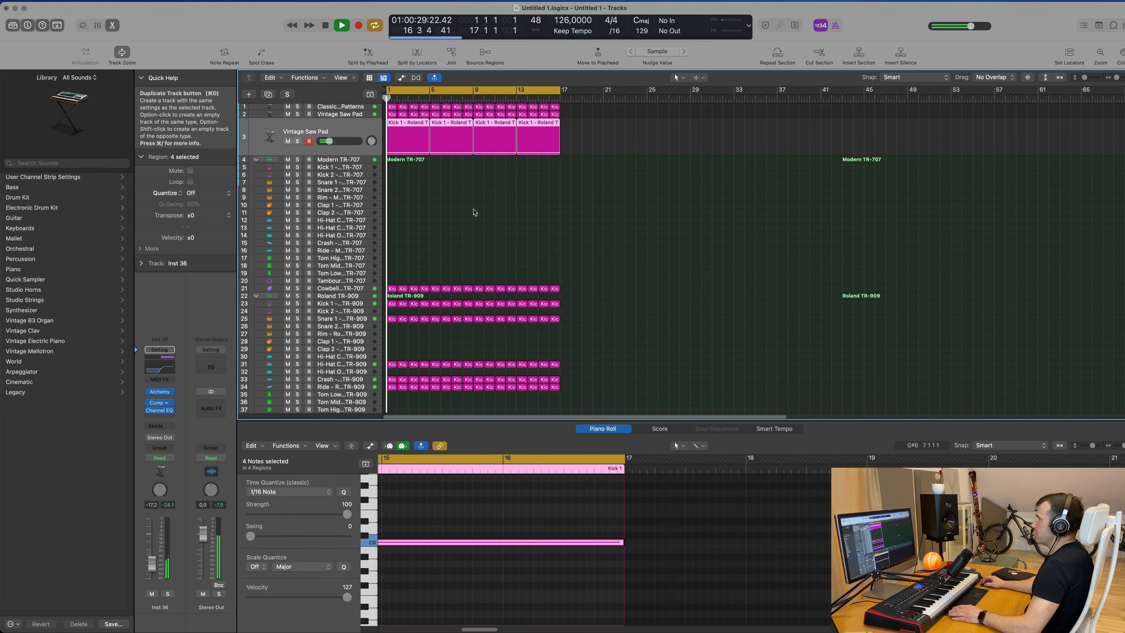
Duplicate the Inst 36 pad track and copy its first region onto the new track.
key("super+d")
left_click(408, 122)
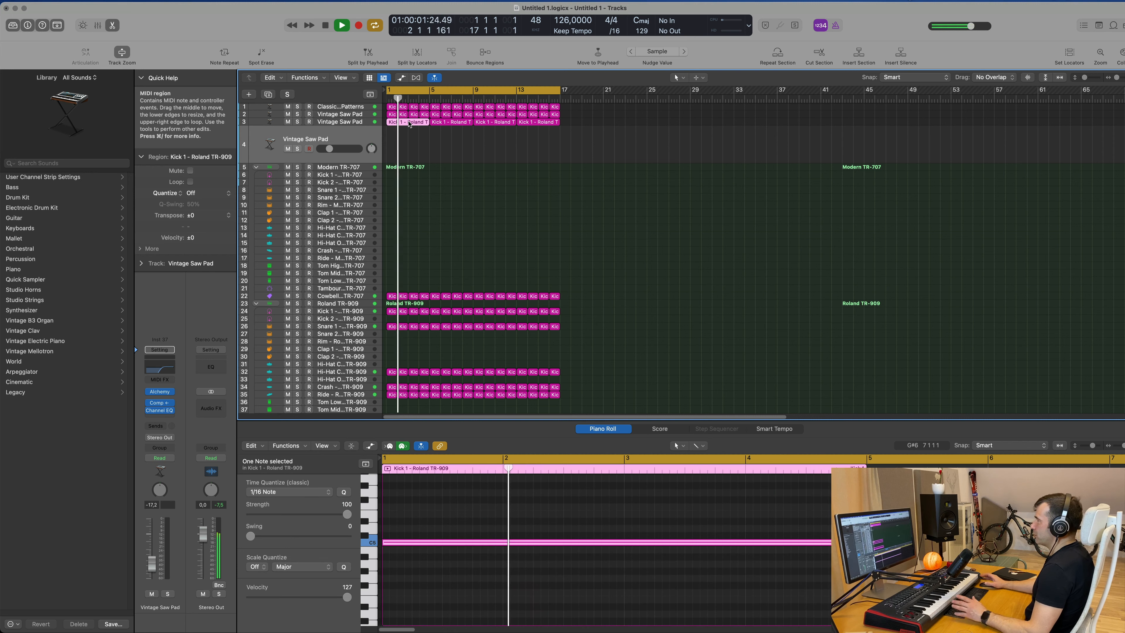
left_click_drag(409, 125, 408, 145)
Transpose the new track's pad note down an octave and play it back from the start.
key("space")
left_click_drag(459, 508, 498, 590)
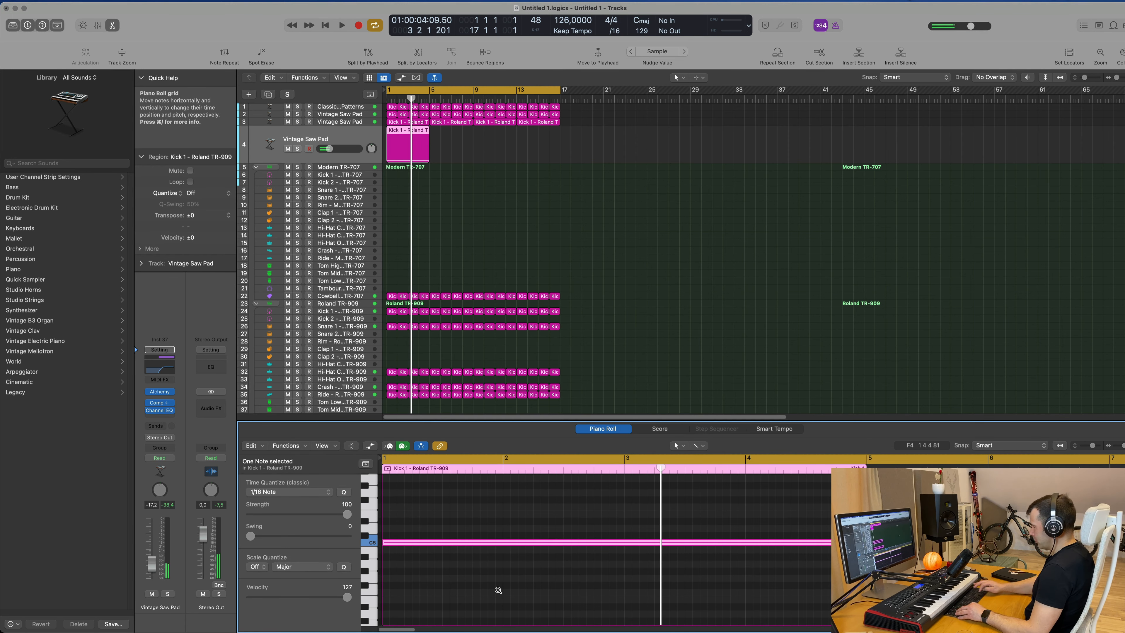
key("alt+shift+Down")
left_click(148, 410)
key("space")
scroll(551, 569, "down", 10)
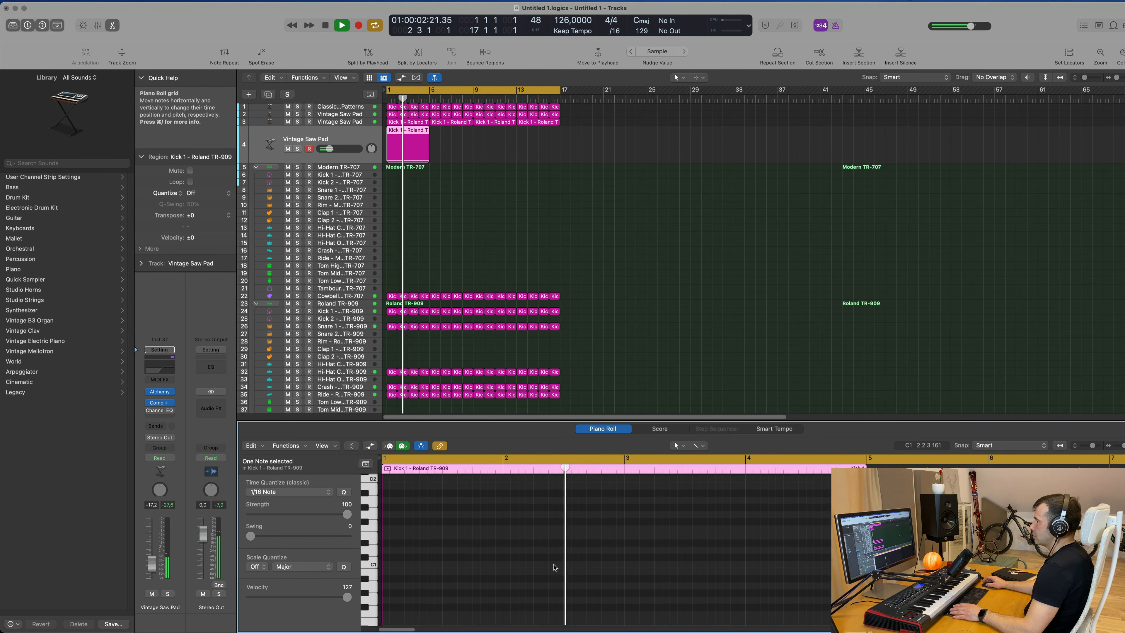
scroll(553, 568, "down", 2)
key("space")
key("Return")
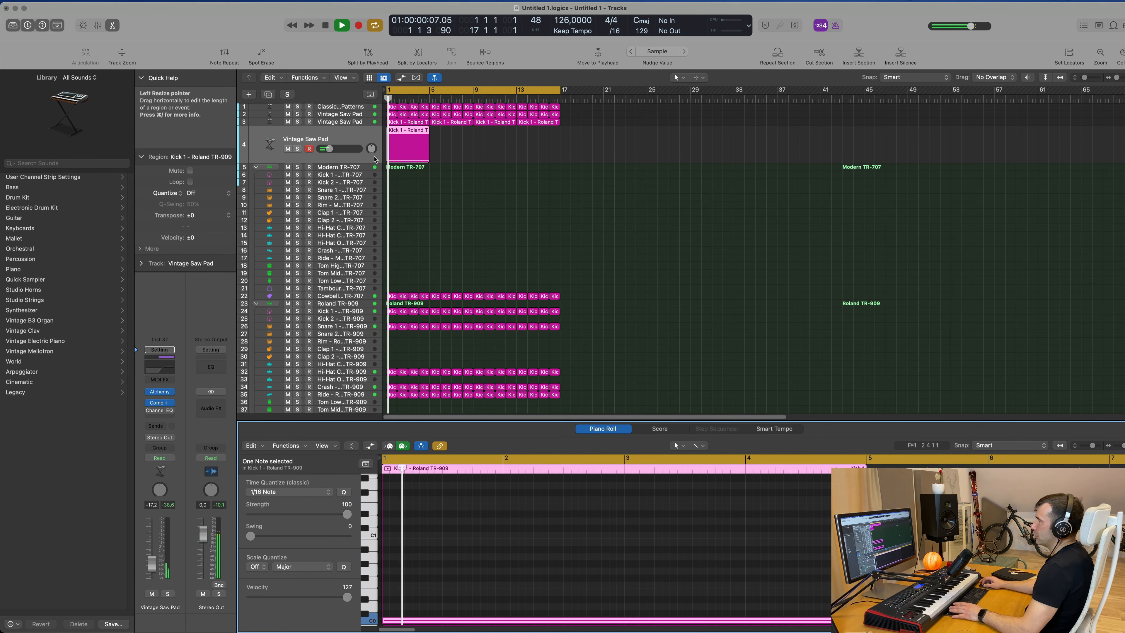
key("space")
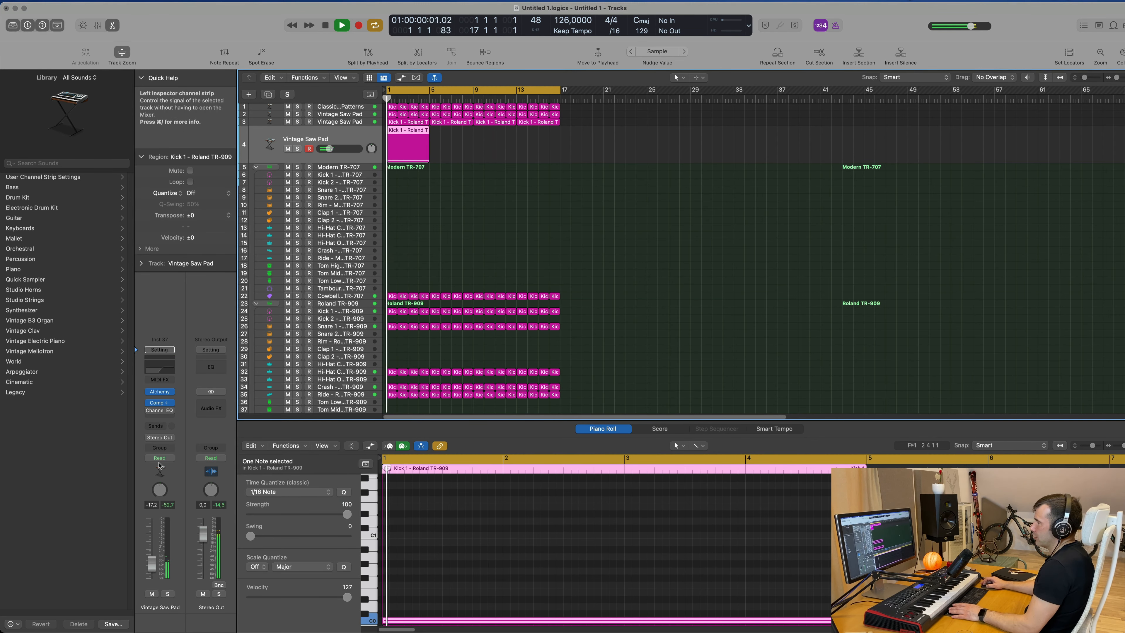
Enable the new track's Channel EQ, move the low cut down to 20 Hz and the high cut to about 86.5 Hz.
left_click(163, 370)
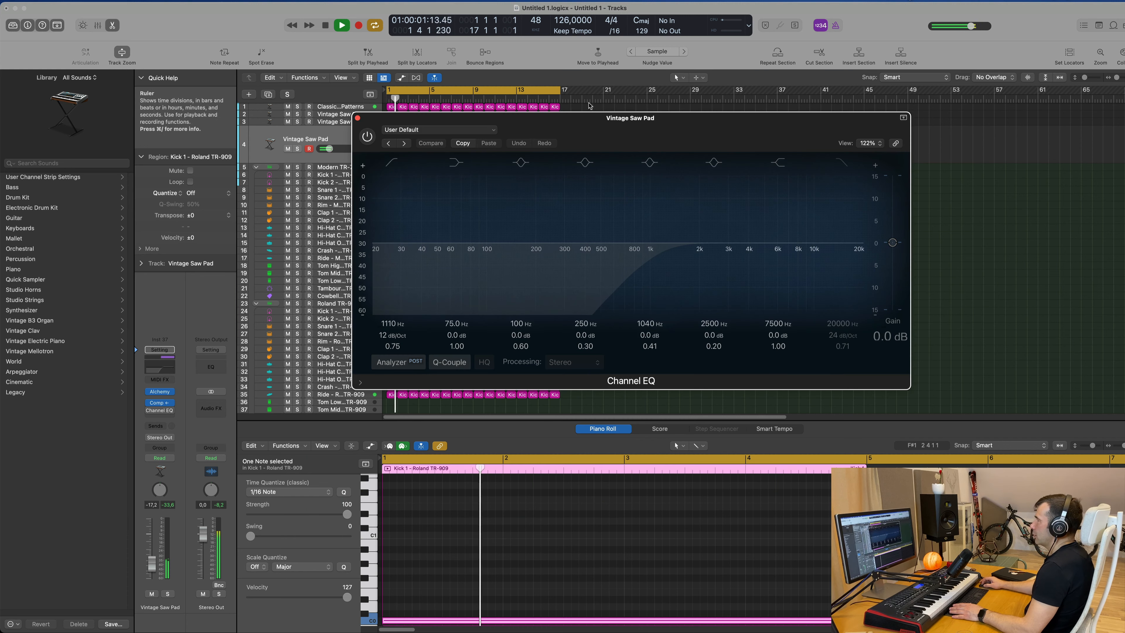
left_click(366, 136)
left_click_drag(651, 266, 374, 266)
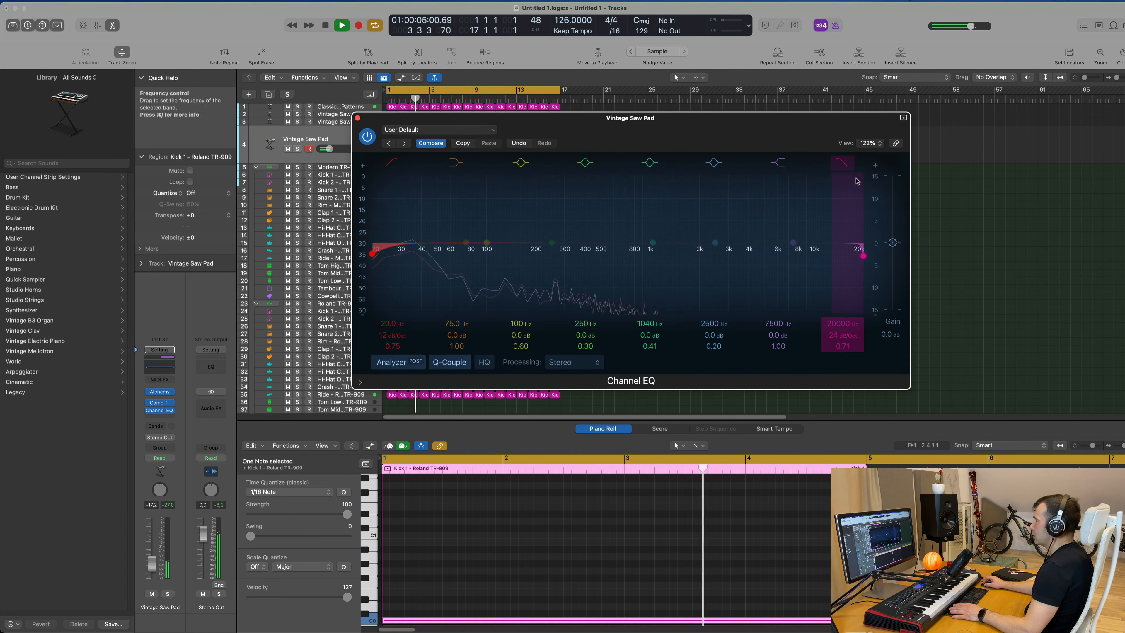
left_click_drag(863, 256, 477, 254)
left_click_drag(624, 118, 799, 121)
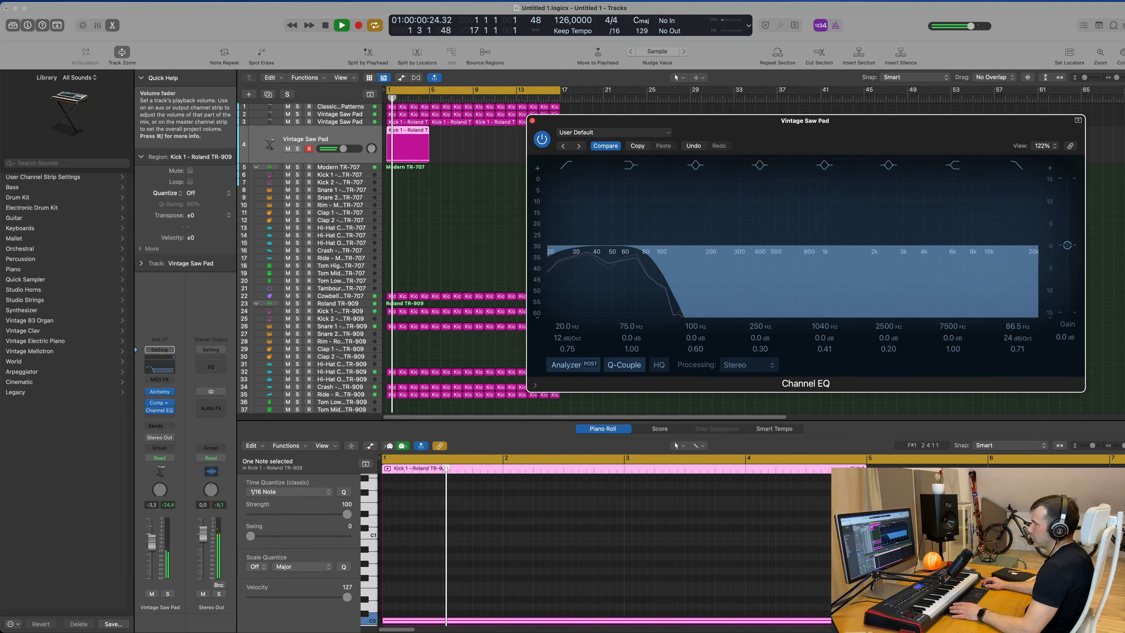
Raise the new pad track's volume and move the EQ high cut up to about 187 Hz.
left_click_drag(152, 542, 152, 539)
left_click_drag(547, 574, 554, 630)
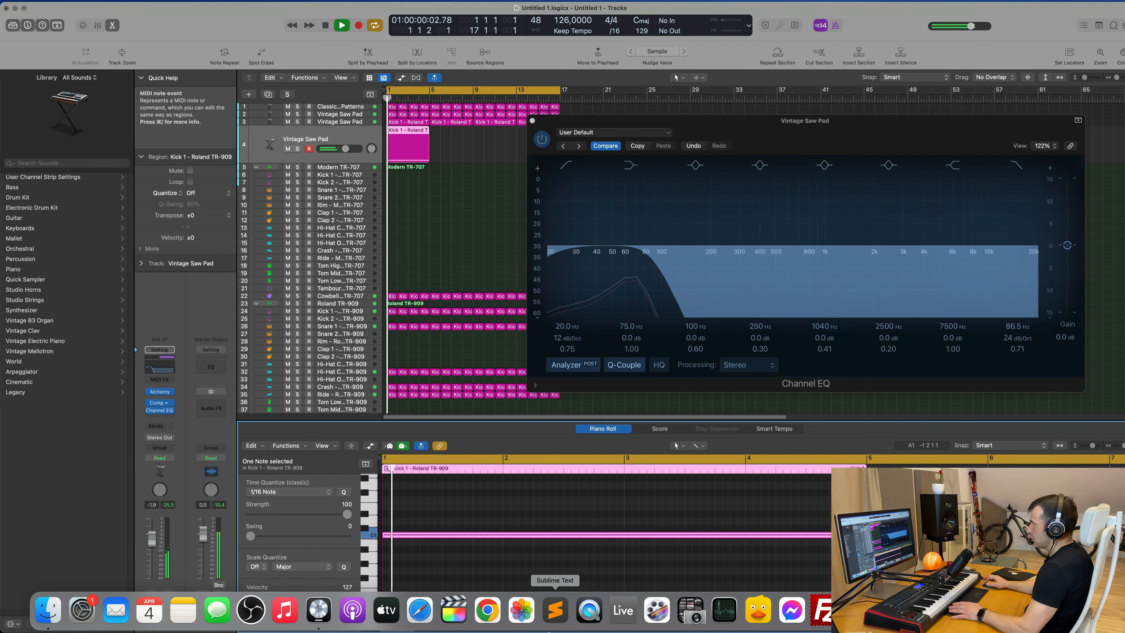
left_click_drag(875, 146, 848, 149)
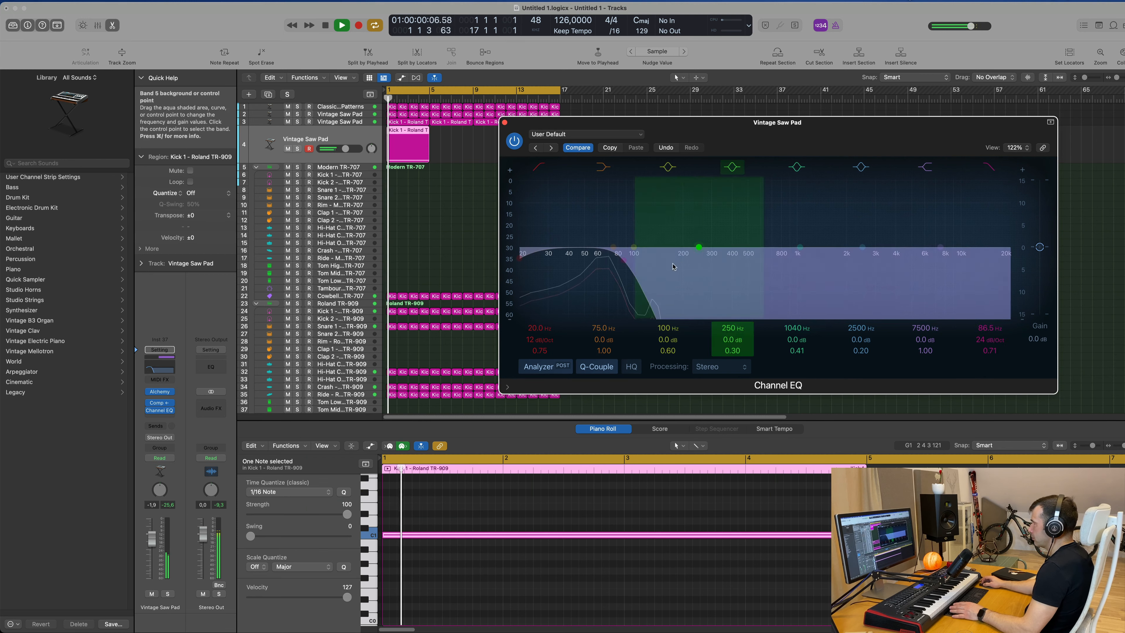
left_click_drag(627, 262, 679, 261)
left_click_drag(843, 118, 781, 205)
key("Return")
left_click_drag(152, 539, 152, 534)
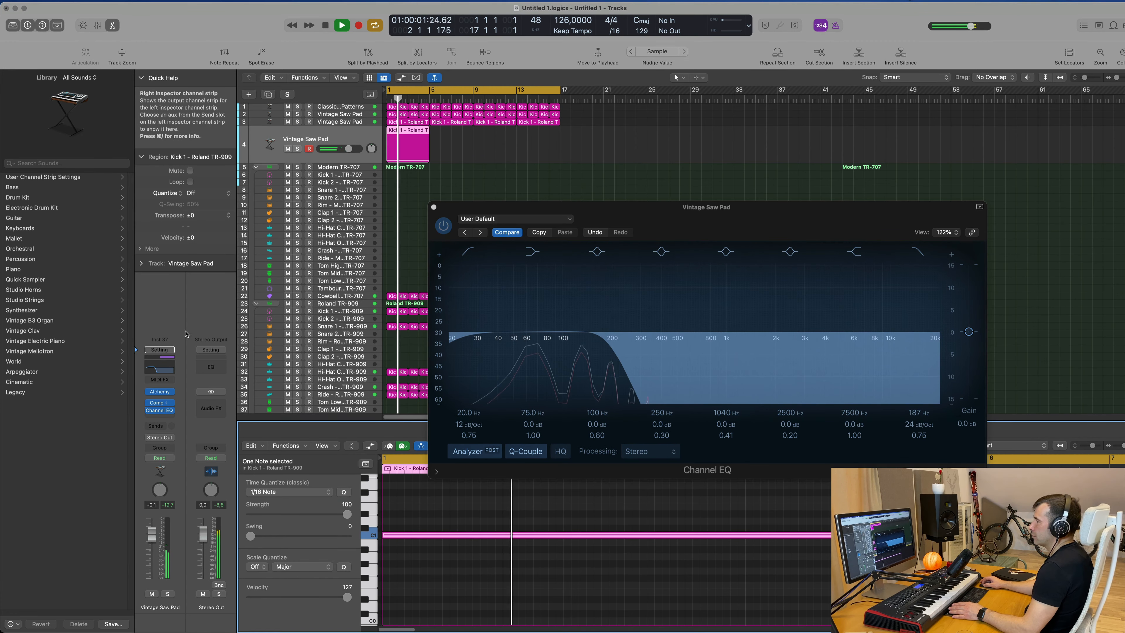
Open the Alchemy instrument on the new pad track.
left_click(161, 394)
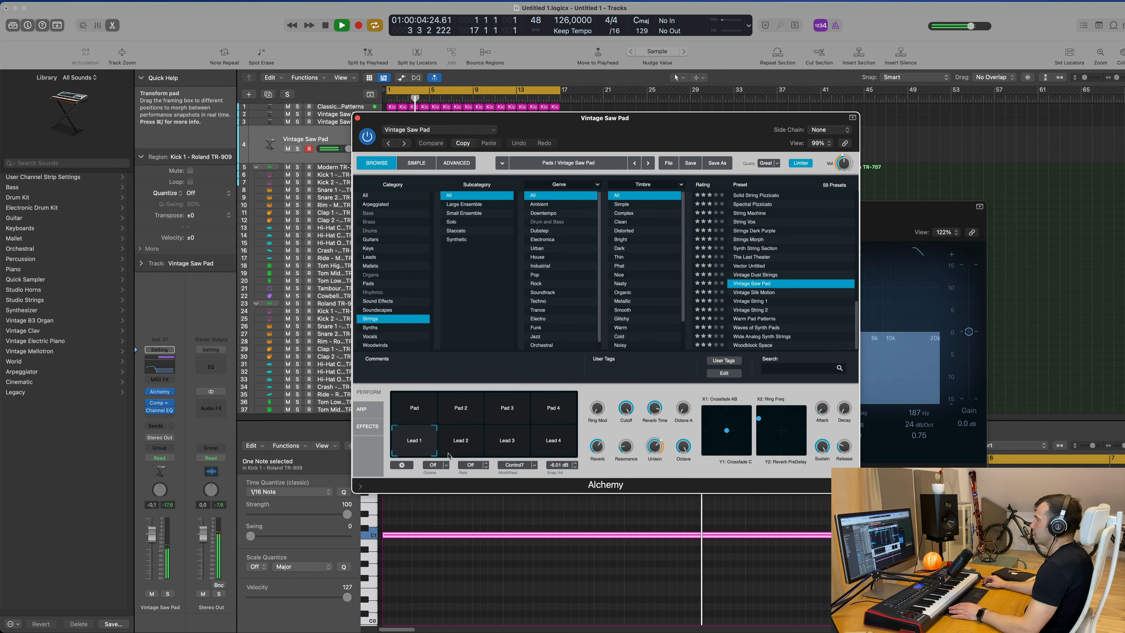
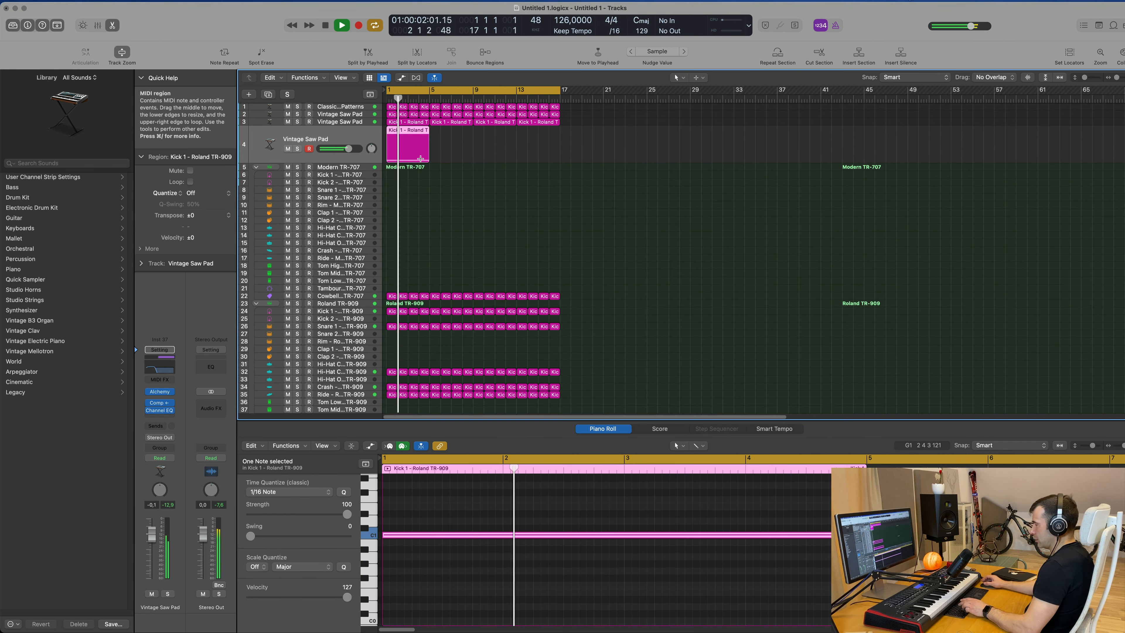
Repeat the new pad track's region to fill four bars.
key("super+r")
key("super+r")
key("super+r")
left_click(360, 134)
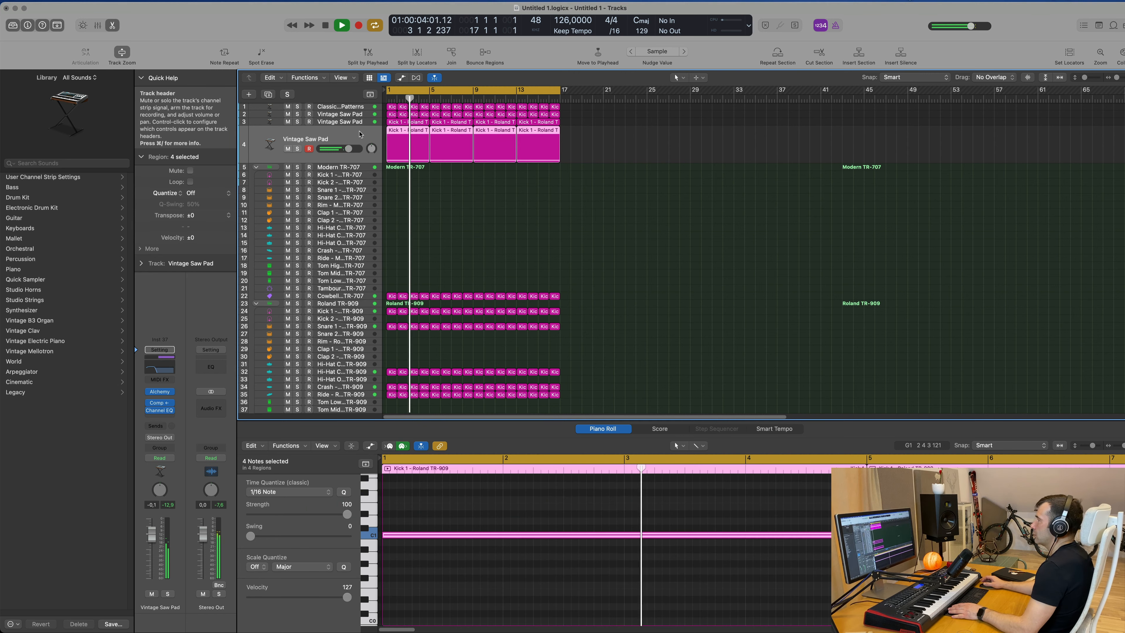
Open the pad track's Channel EQ and raise the high cut to about 472 Hz.
key("Return")
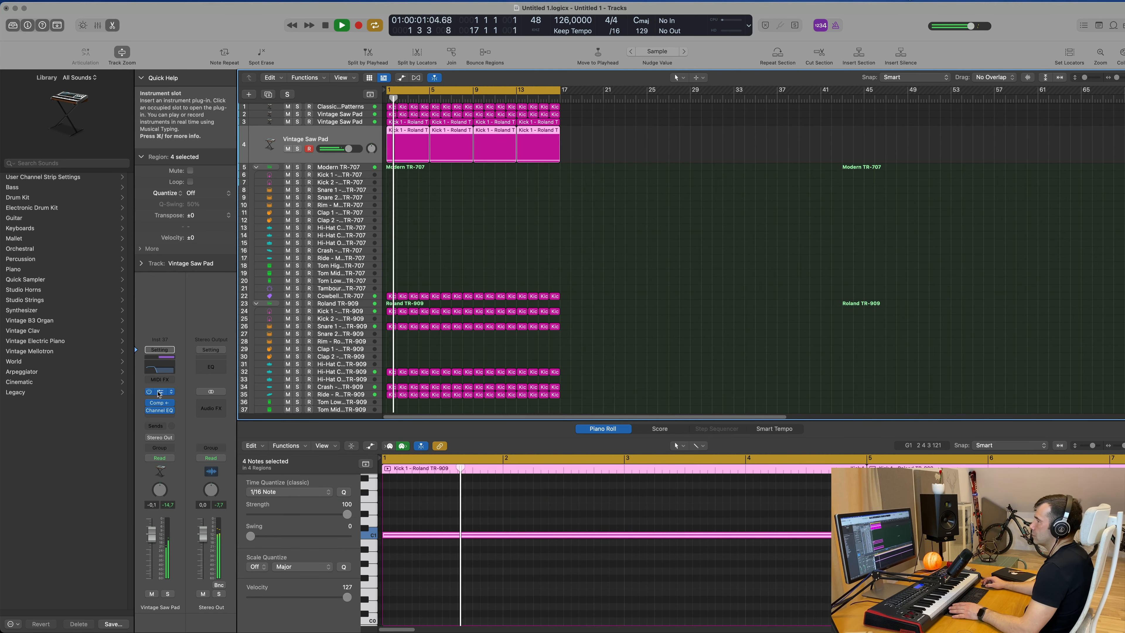
left_click(159, 368)
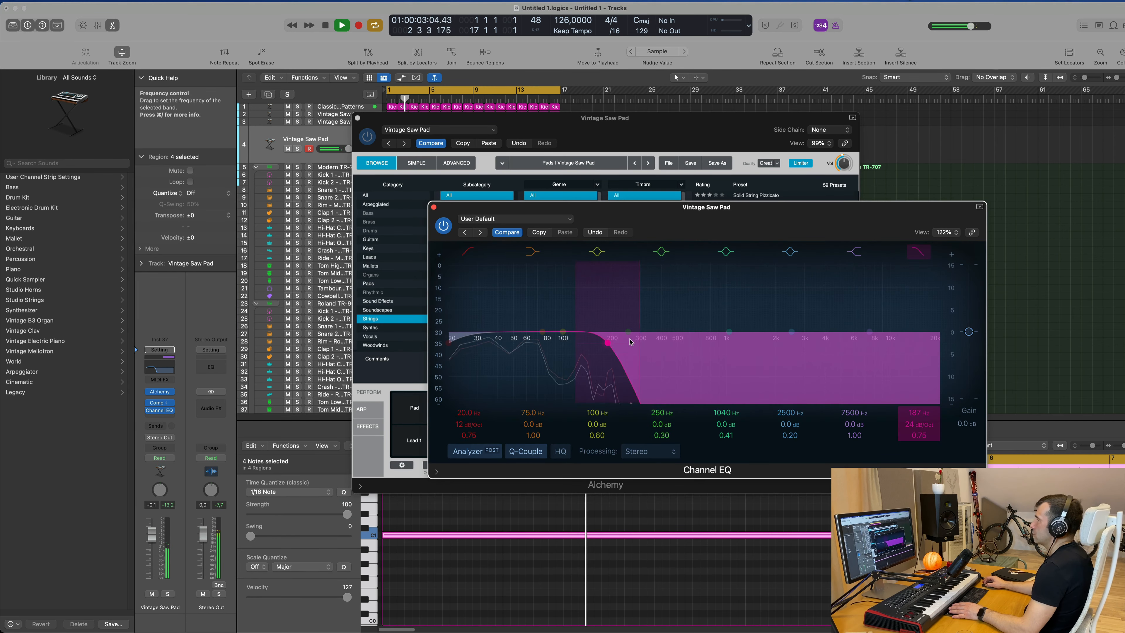
mouse_move(608, 331)
left_mouse_down()
mouse_move(797, 332)
mouse_move(683, 338)
left_mouse_up()
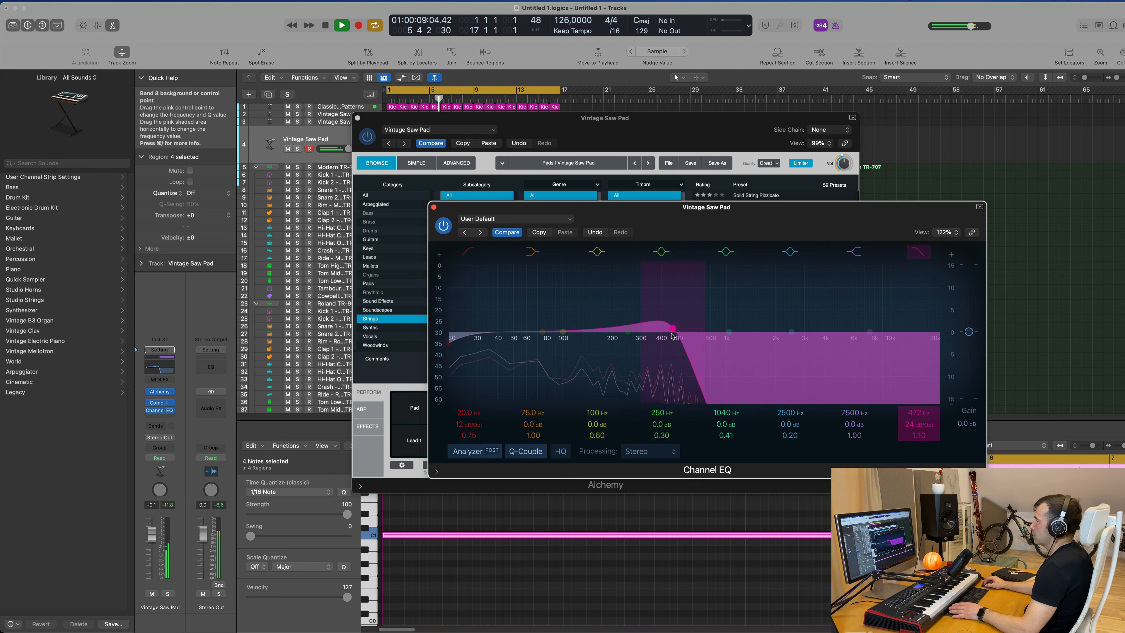
Play the beat to audition the filtered pad with the EQ window open.
left_click_drag(598, 118, 931, 129)
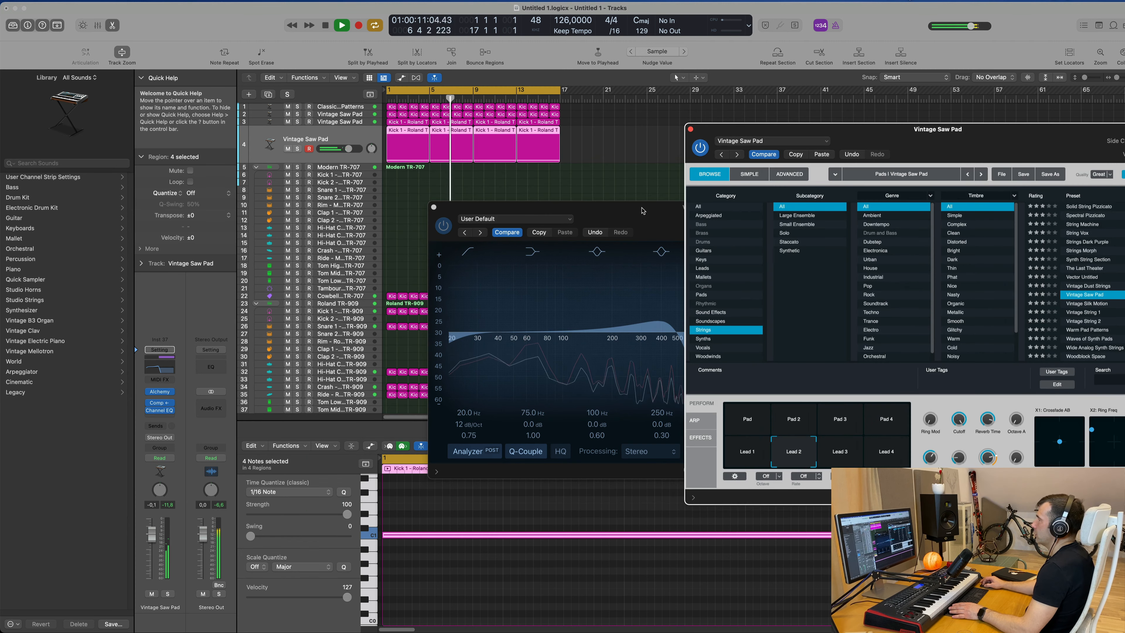
key("space")
left_click_drag(643, 211, 686, 145)
key("space")
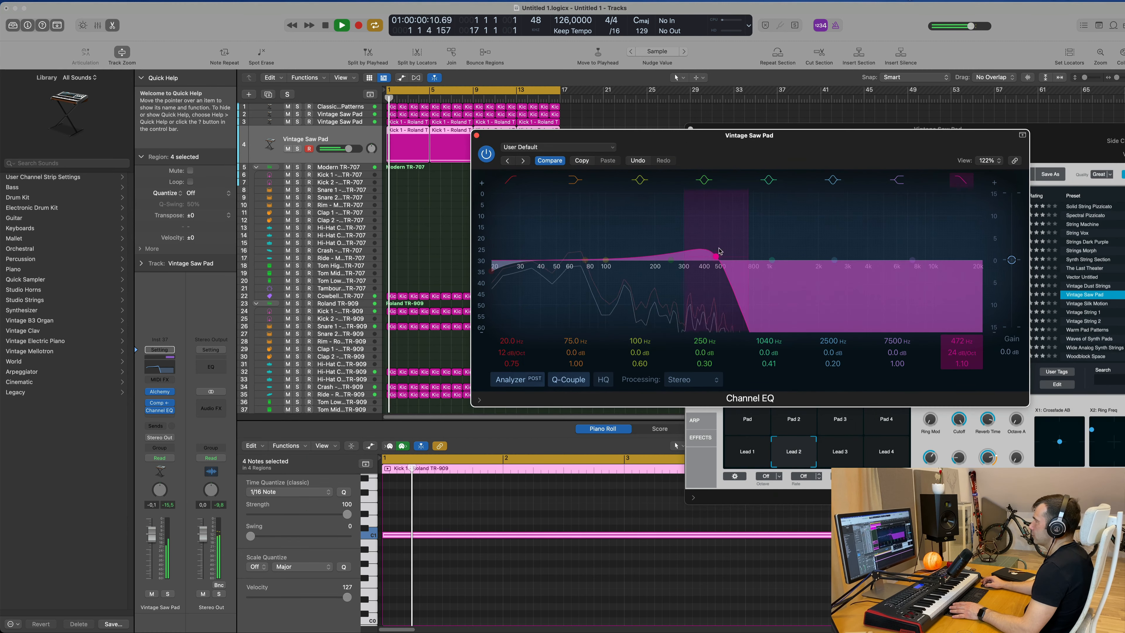
key("space")
key("space")
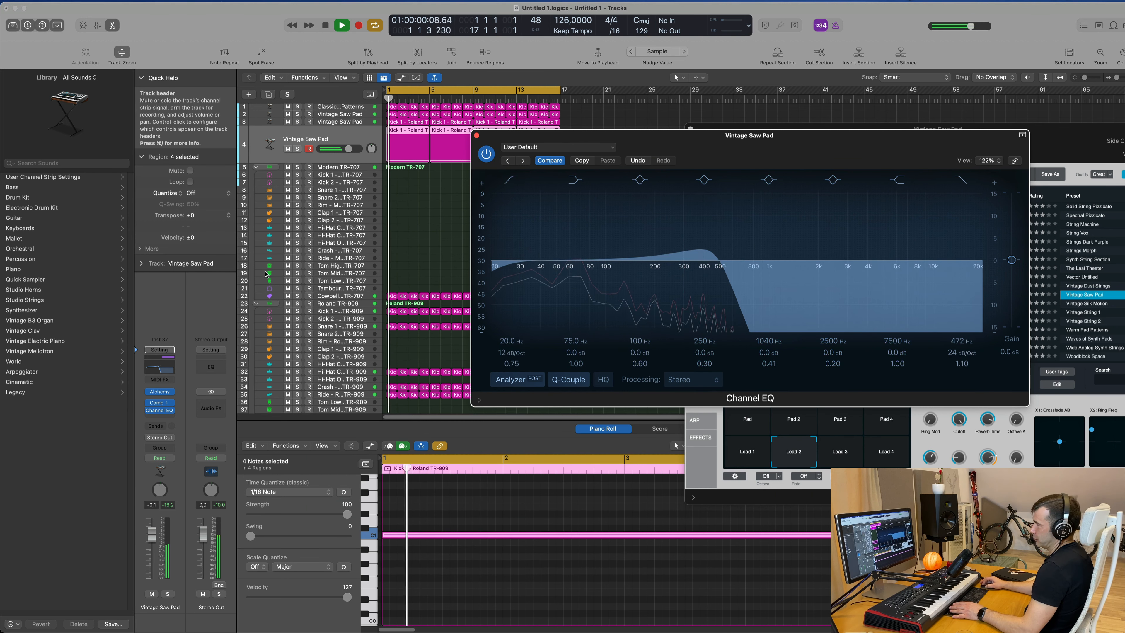
key("space")
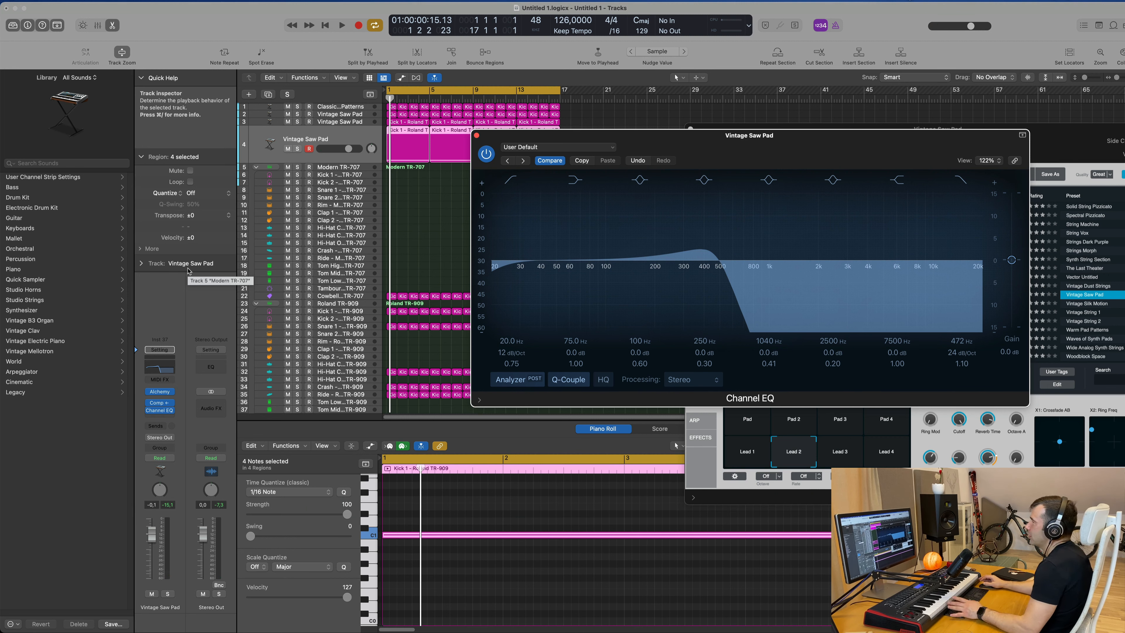
key("space")
key("space")
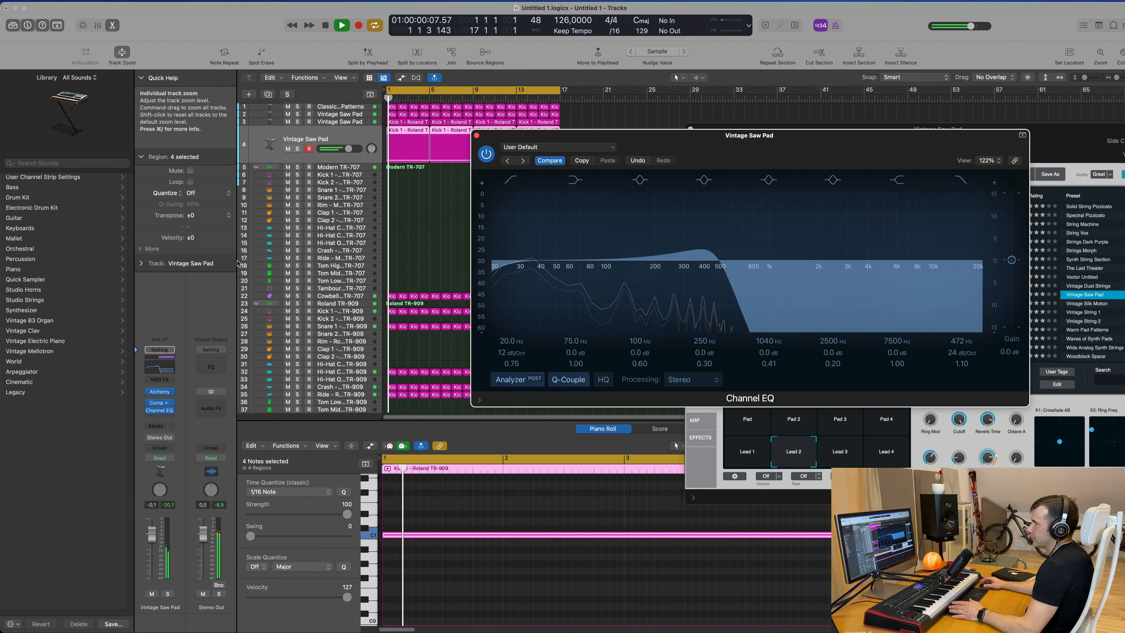
Switch the pad track's automation mode to Touch and ride the EQ high cut frequency during playback.
left_click(160, 458)
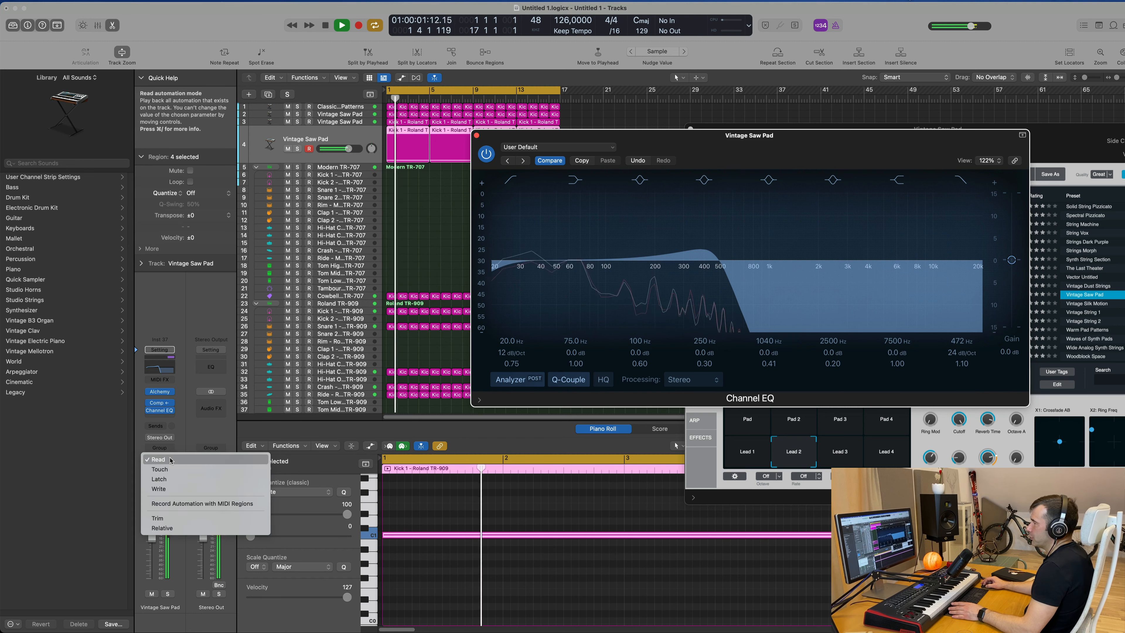
left_click(159, 467)
key("space")
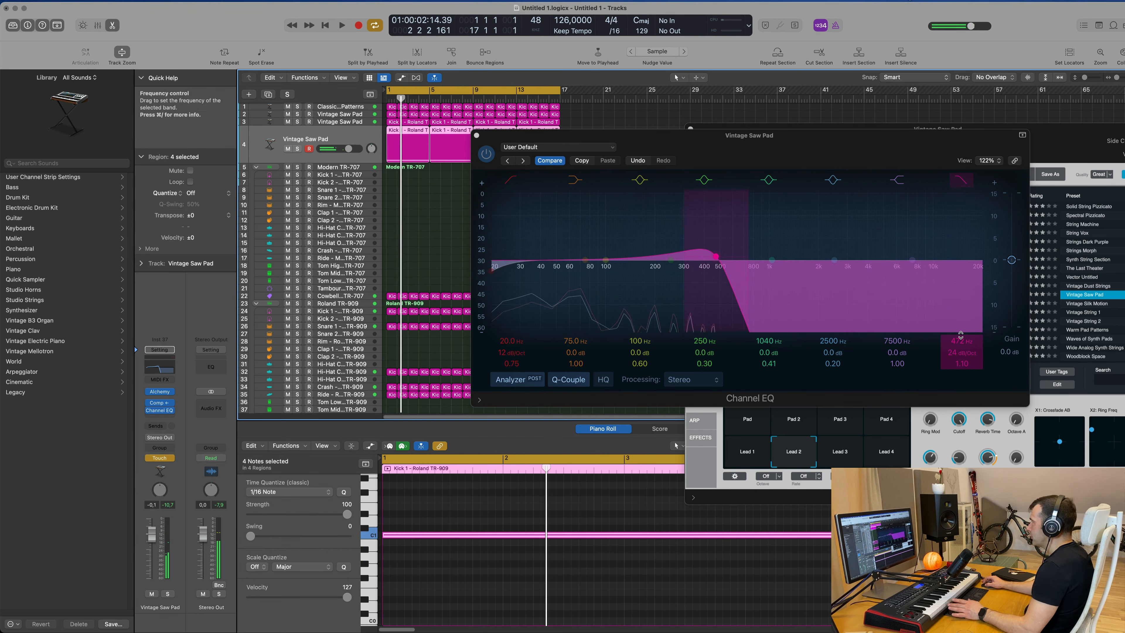
key("space")
left_click(961, 336)
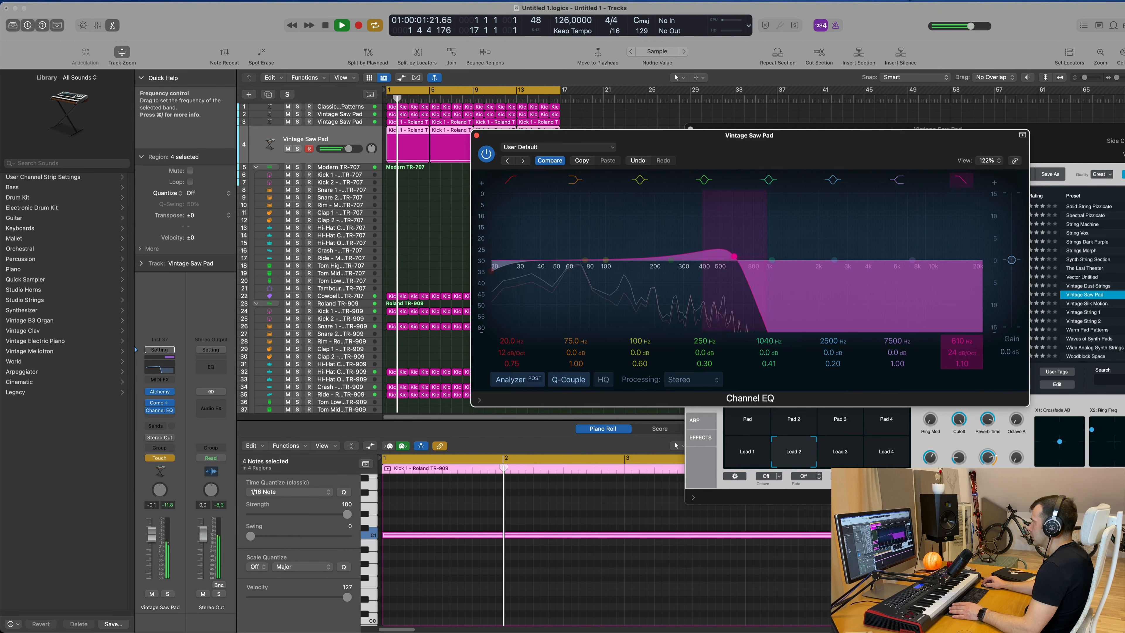
left_click_drag(961, 341, 960, 359)
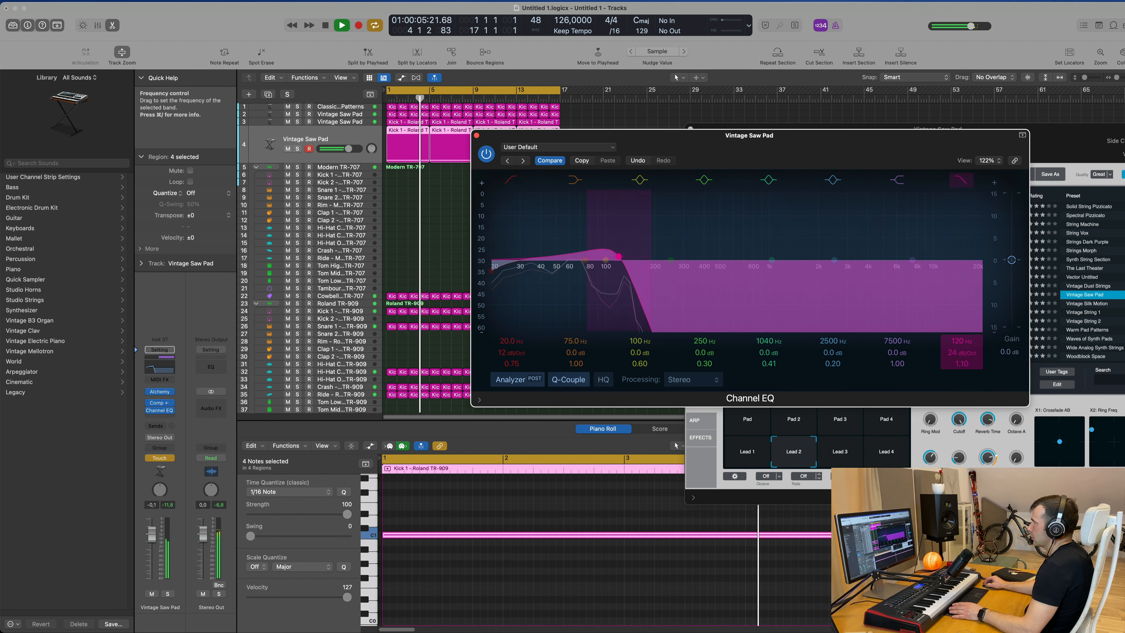
left_click_drag(961, 340, 960, 336)
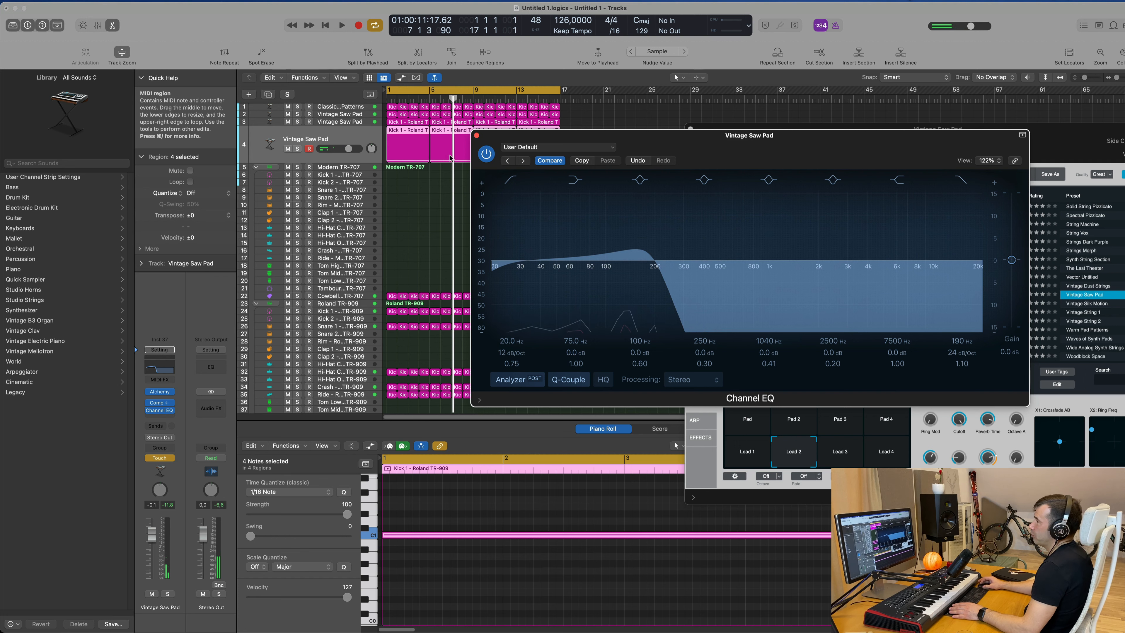
Close the EQ, enlarge the pad track and show its automation lane.
left_click(476, 135)
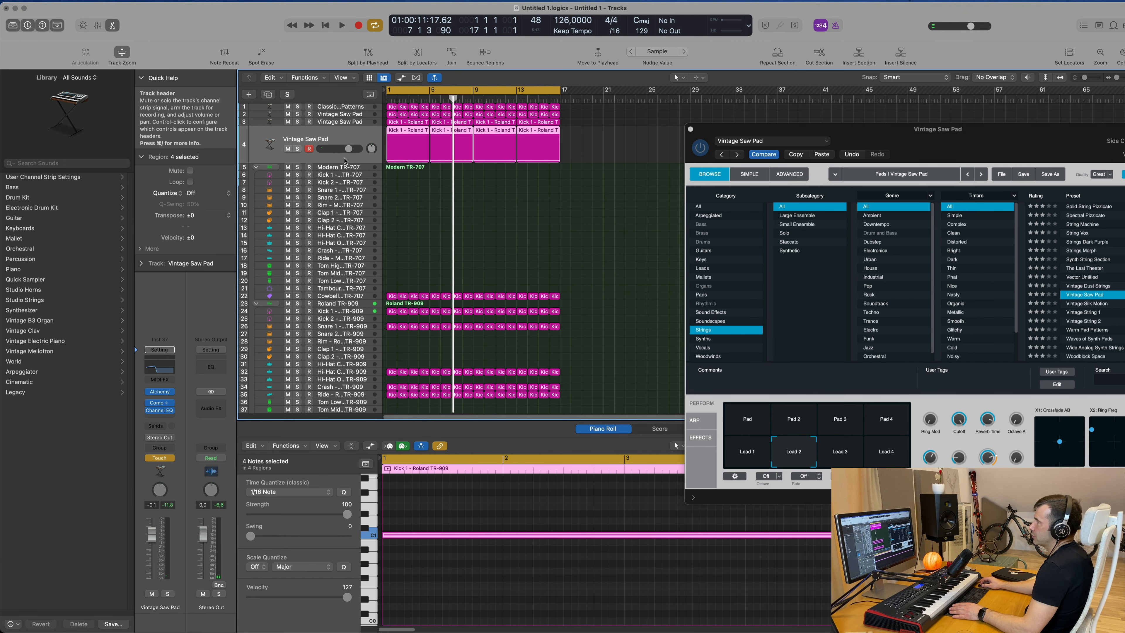
left_click_drag(347, 162, 359, 203)
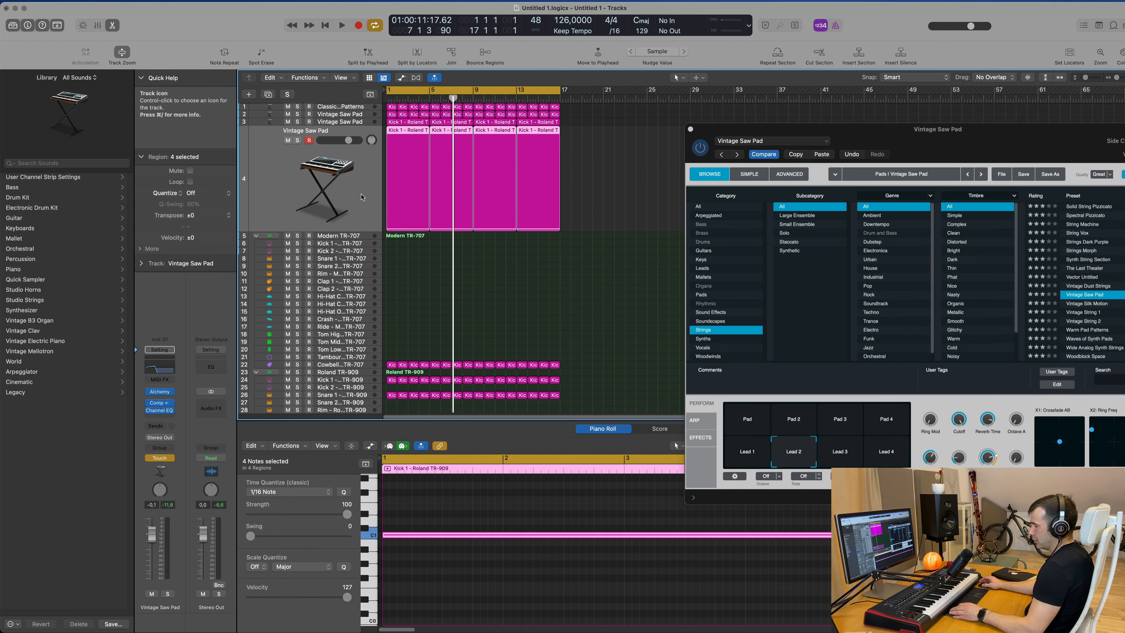
key("a")
key("space")
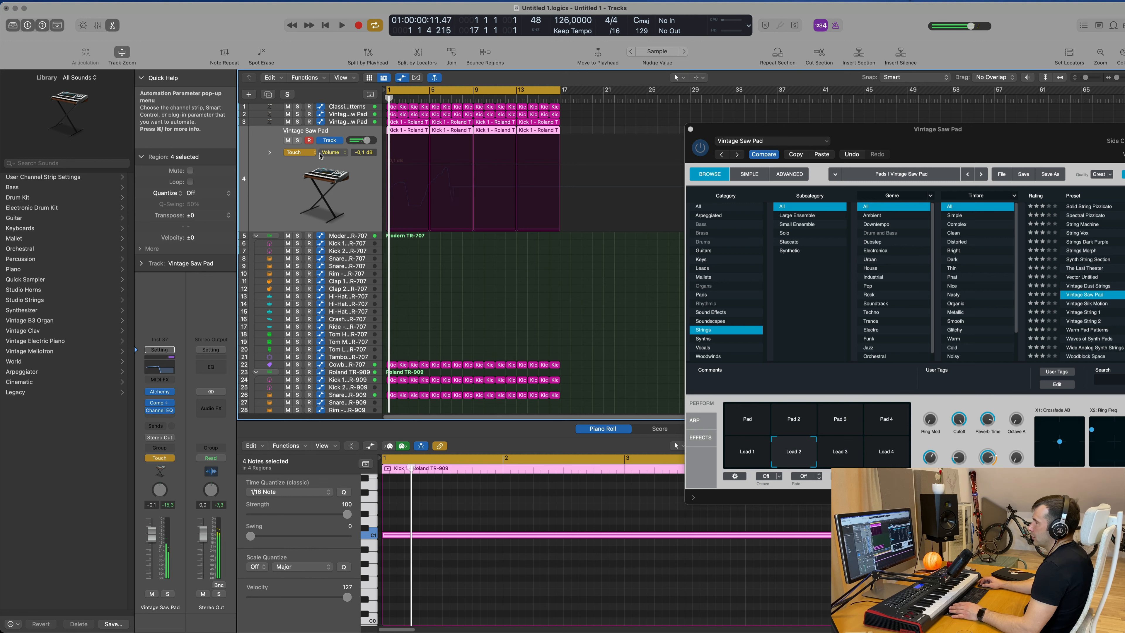
Set the automation mode to Read and display the Channel EQ High Cut Frequency parameter.
left_click(309, 154)
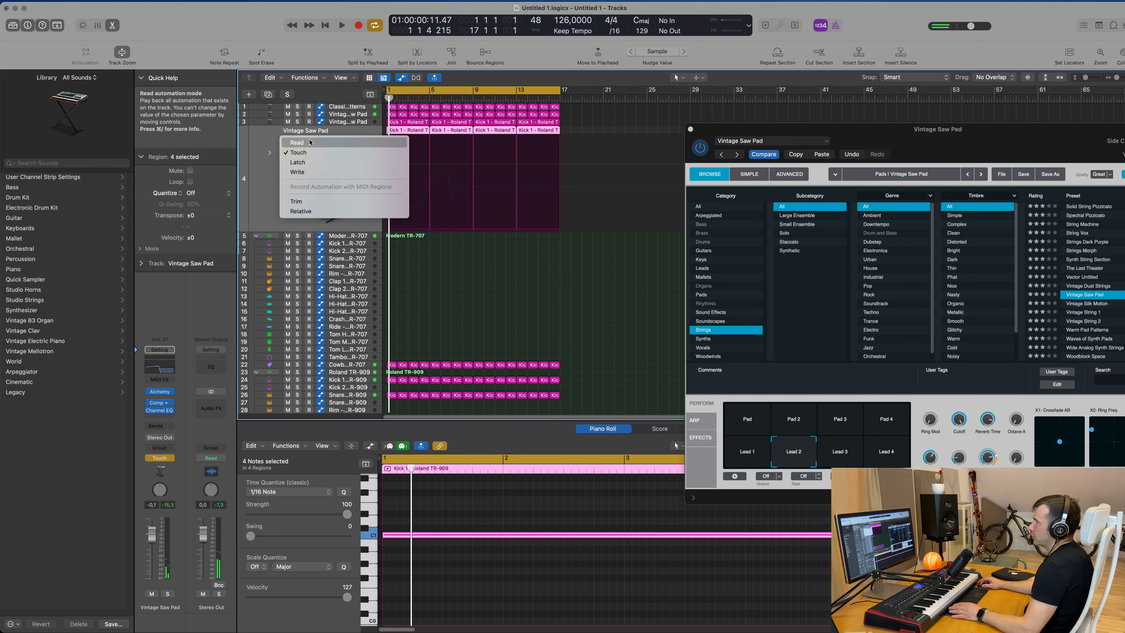
left_click(297, 142)
left_click(326, 152)
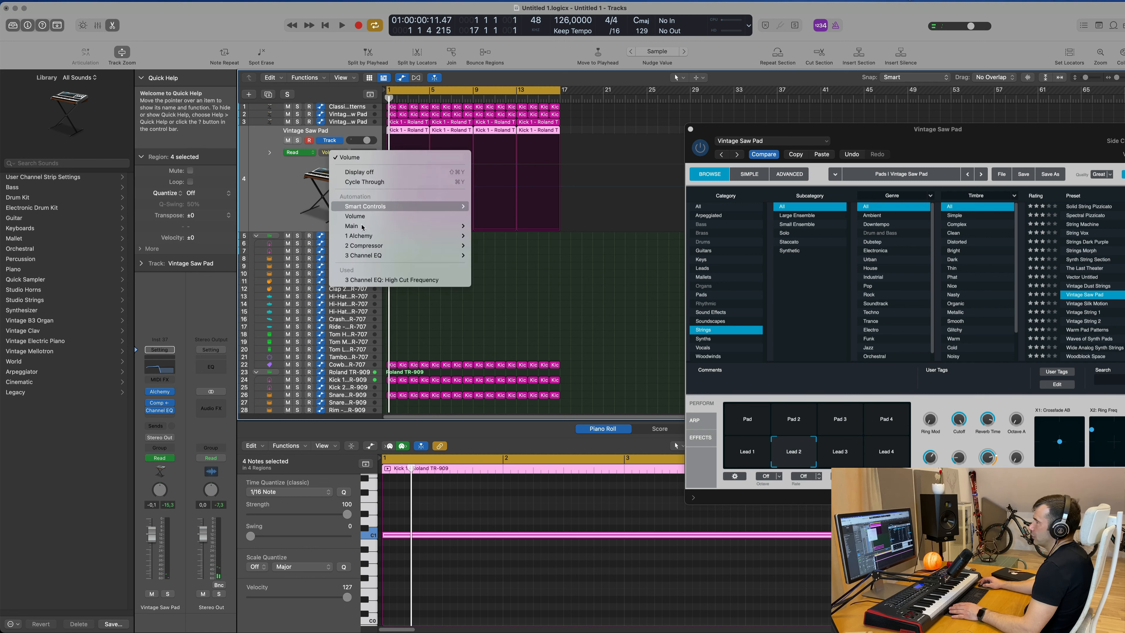
left_click(373, 280)
Adjust the high cut automation points in the first bar and play them back.
left_click_drag(462, 188, 427, 184)
key("space")
key("space")
left_click(431, 162)
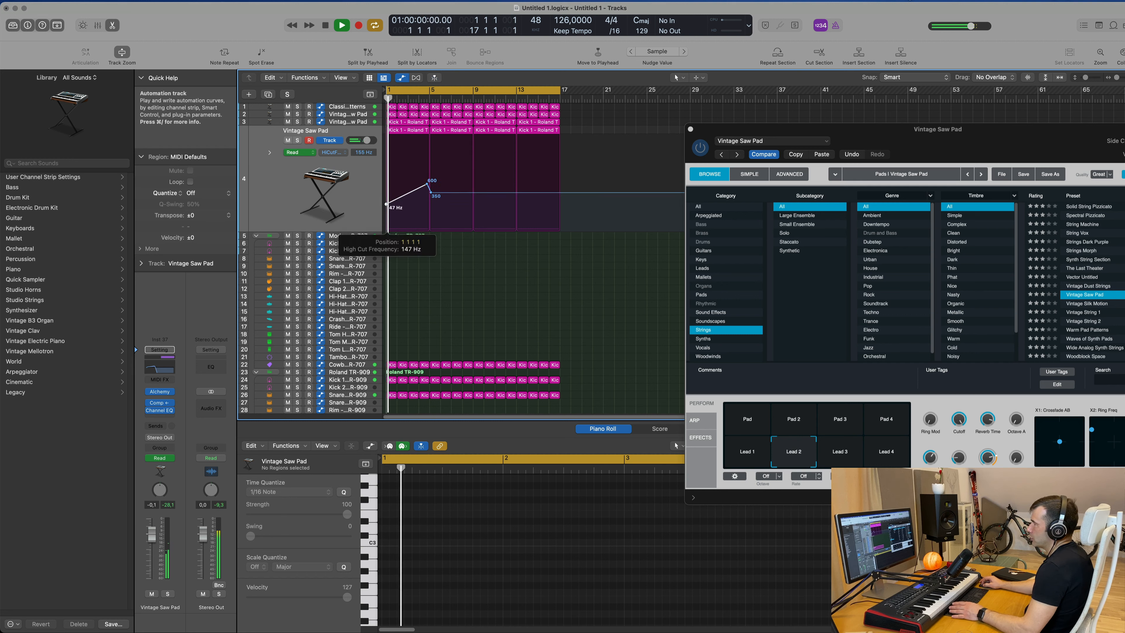
key("space")
key("space")
left_click(326, 188)
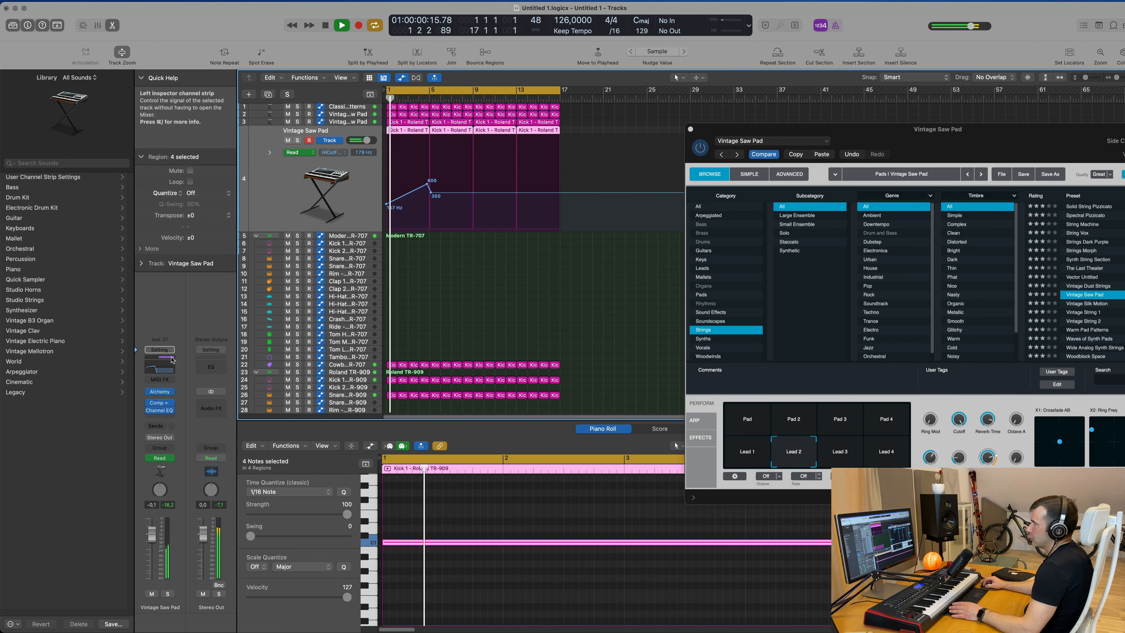
With the Channel EQ open, draw rising high cut automation ramps to about 1260 Hz and 5000 Hz.
left_click(160, 367)
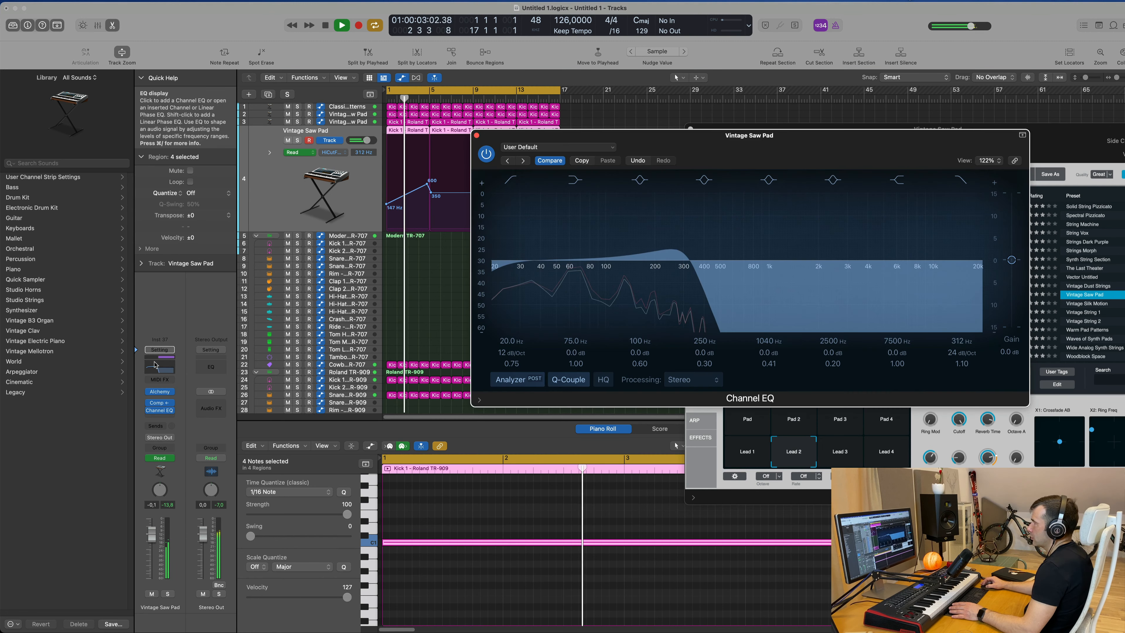
left_click_drag(760, 126, 924, 127)
left_click_drag(587, 136, 455, 348)
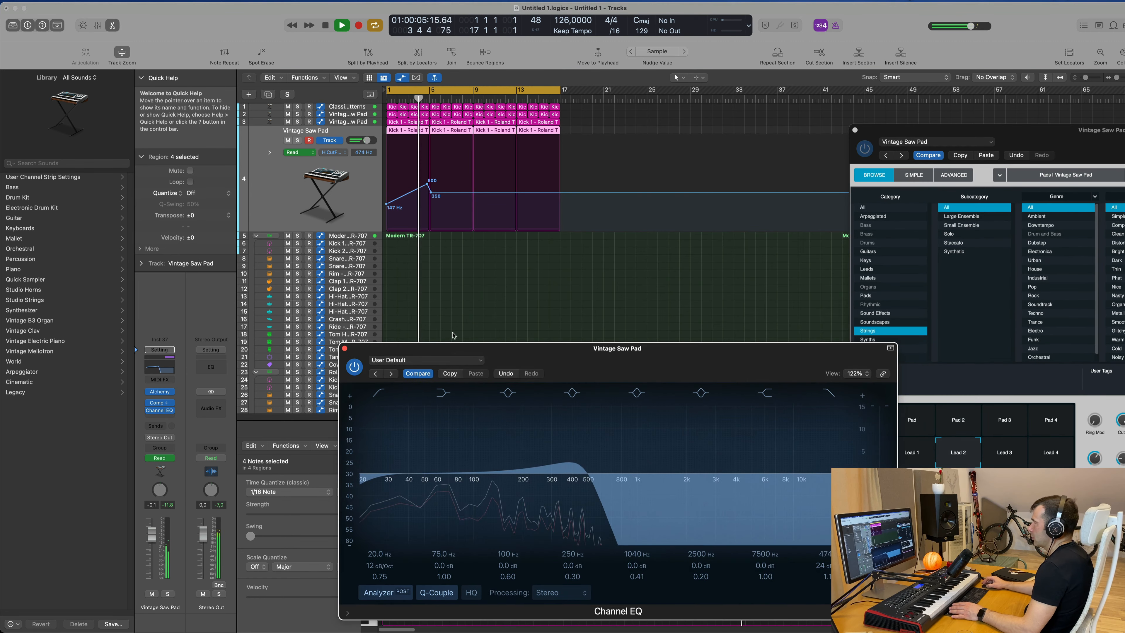
left_click(428, 192)
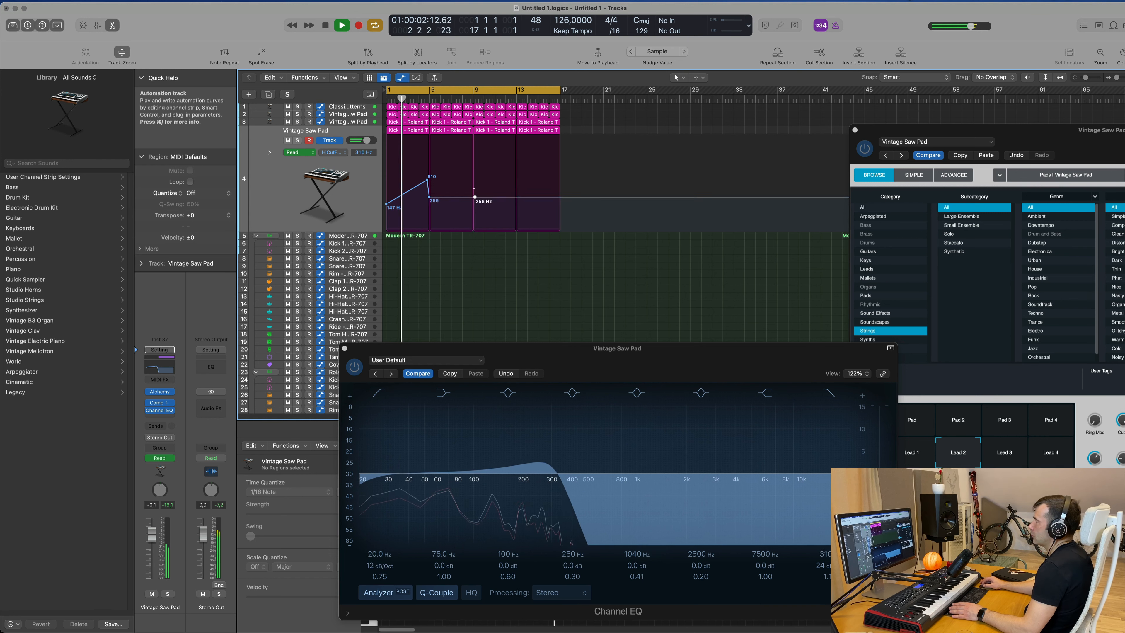
left_click_drag(475, 196, 475, 174)
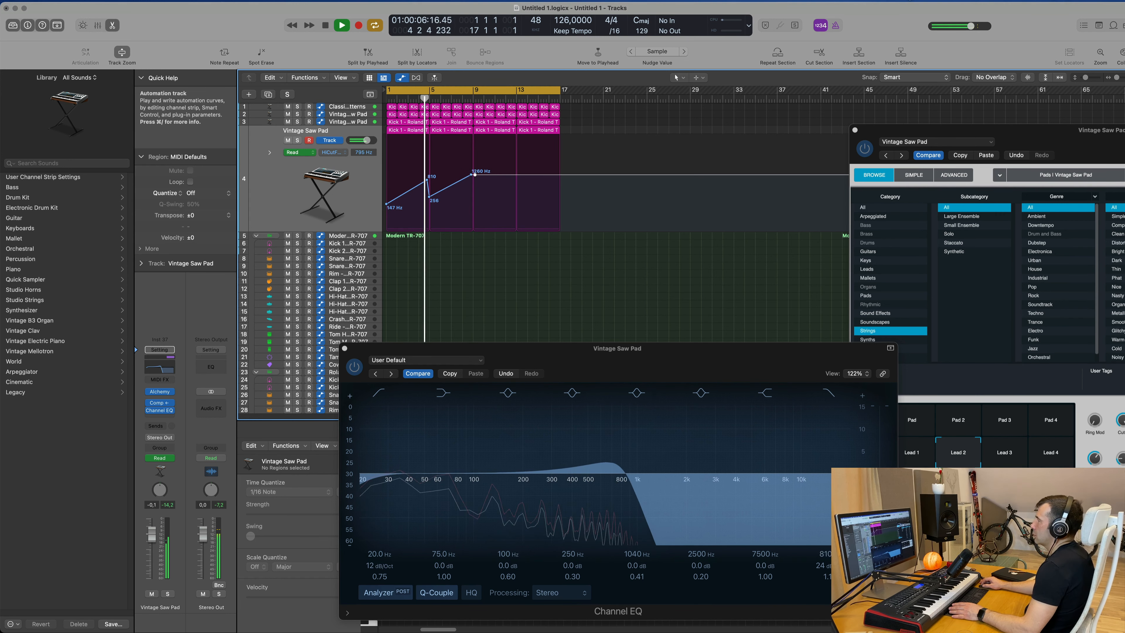
left_click_drag(475, 174, 558, 155)
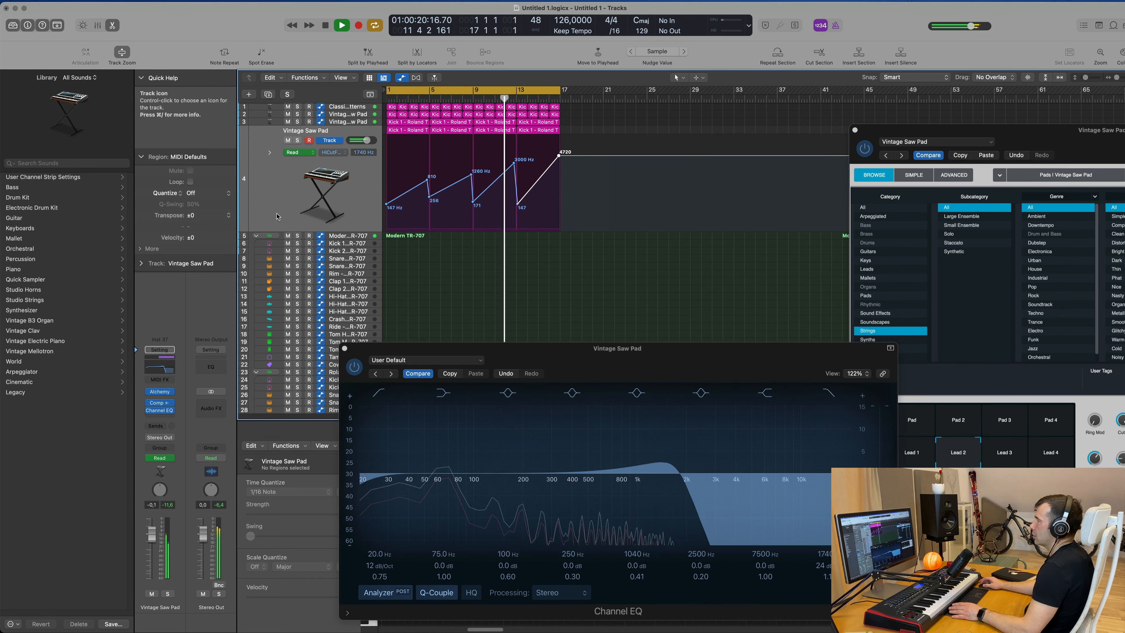
Close the Alchemy window and briefly solo the pad track to audition the filter automation.
left_click_drag(992, 135, 633, 225)
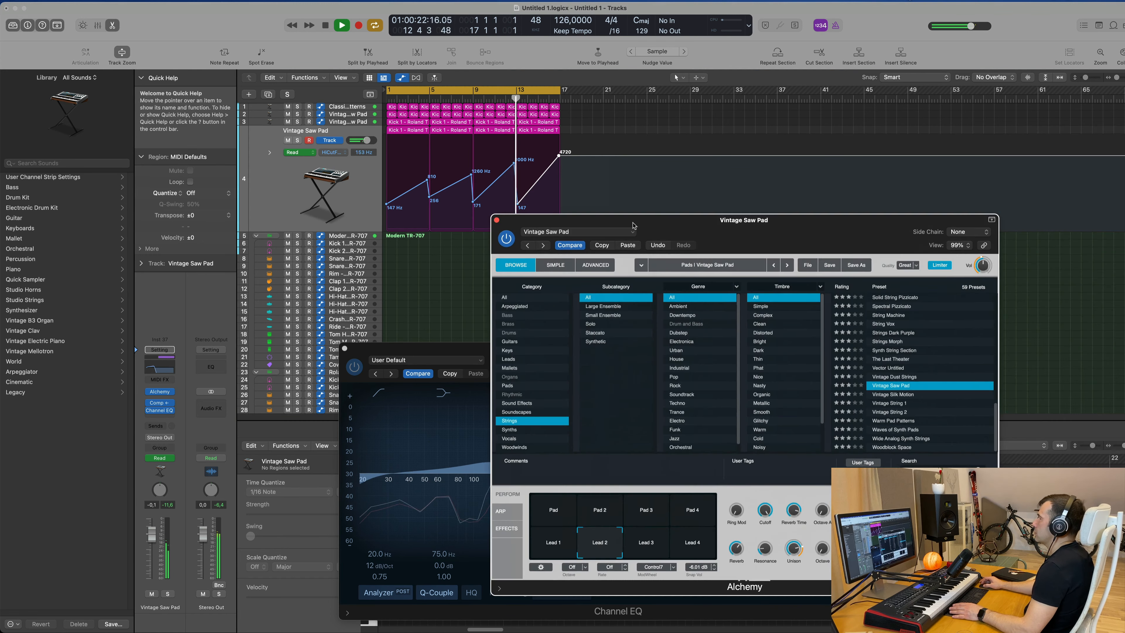
left_click(497, 220)
left_click_drag(576, 348, 830, 232)
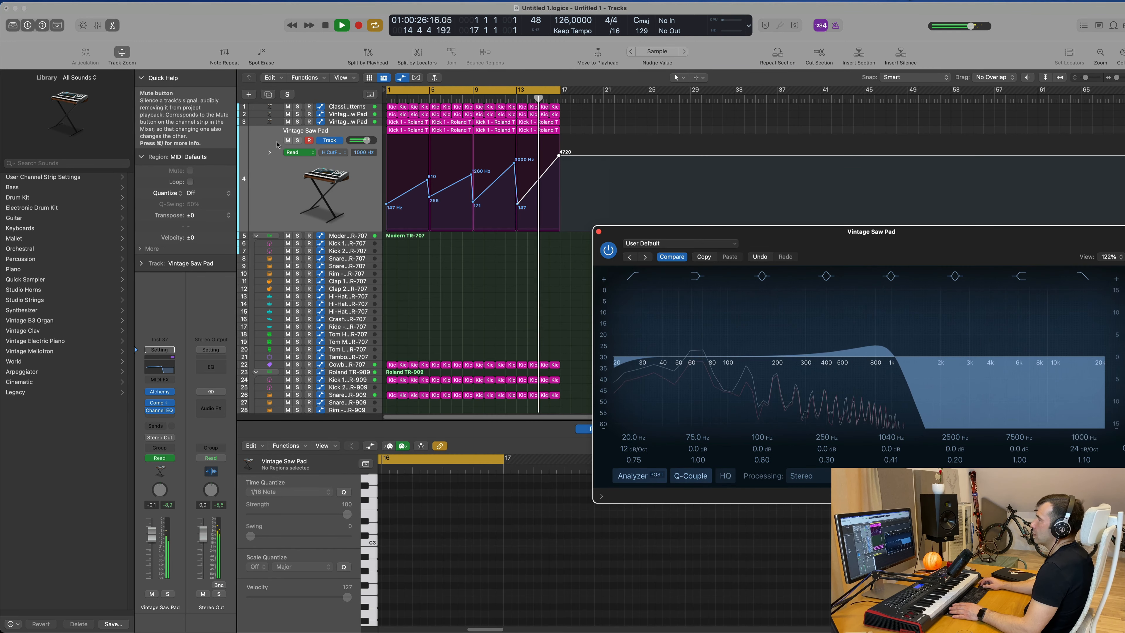
left_click(298, 141)
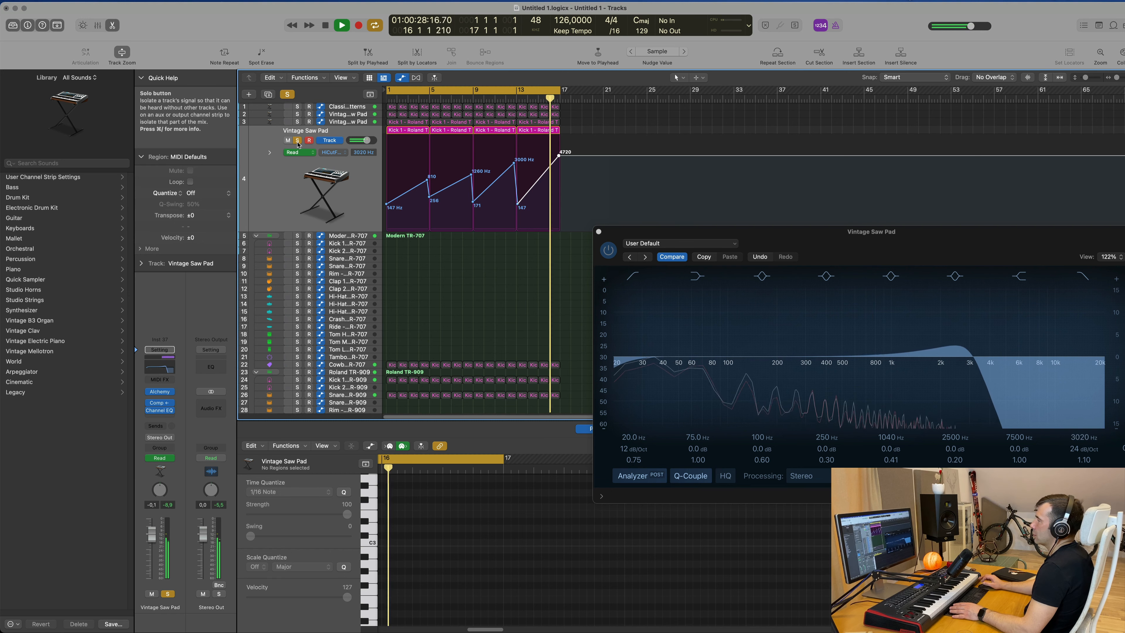
left_click(297, 141)
key("space")
key("space")
Disable the EQ low cut, boost the 75 Hz band to +6.6 dB and close the EQ.
left_click(355, 210)
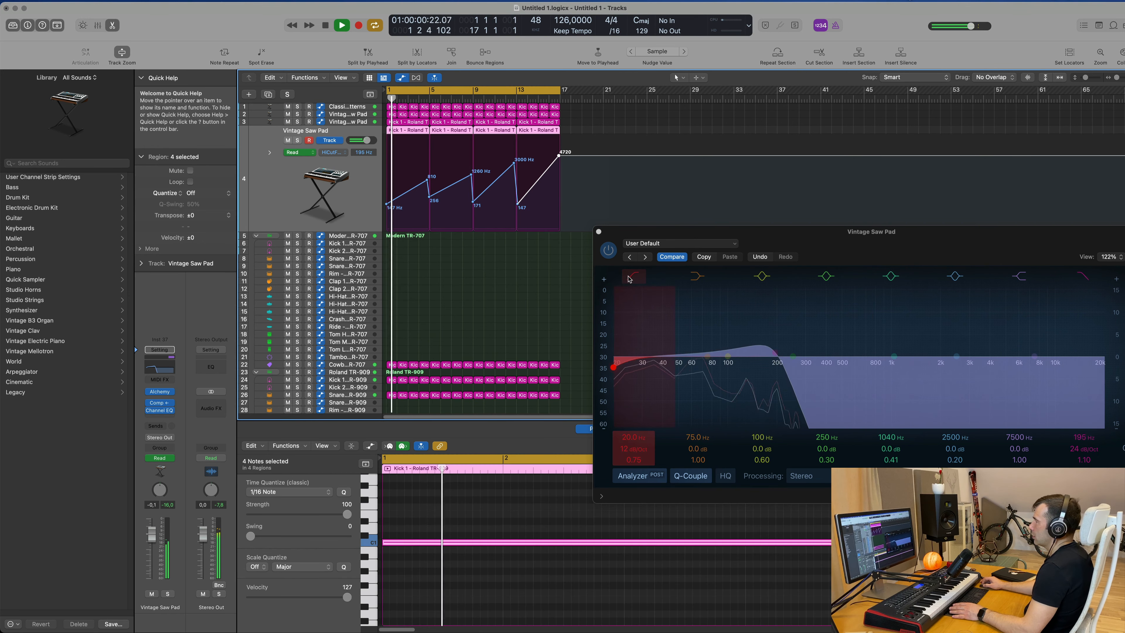
left_click(632, 276)
left_click_drag(737, 233, 672, 216)
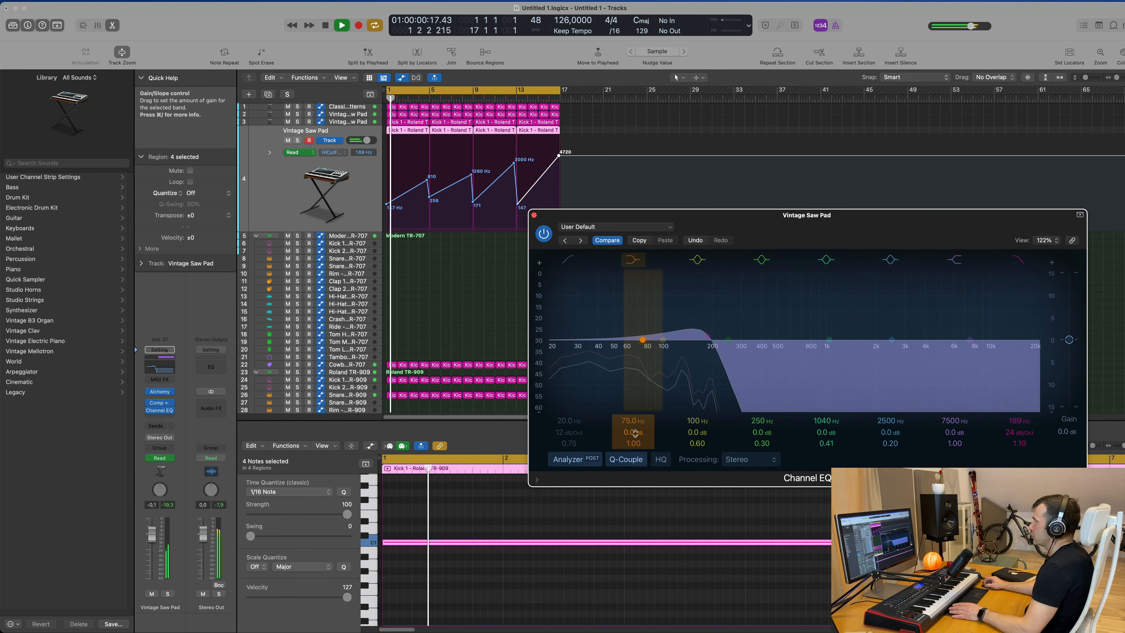
left_click_drag(634, 433, 635, 402)
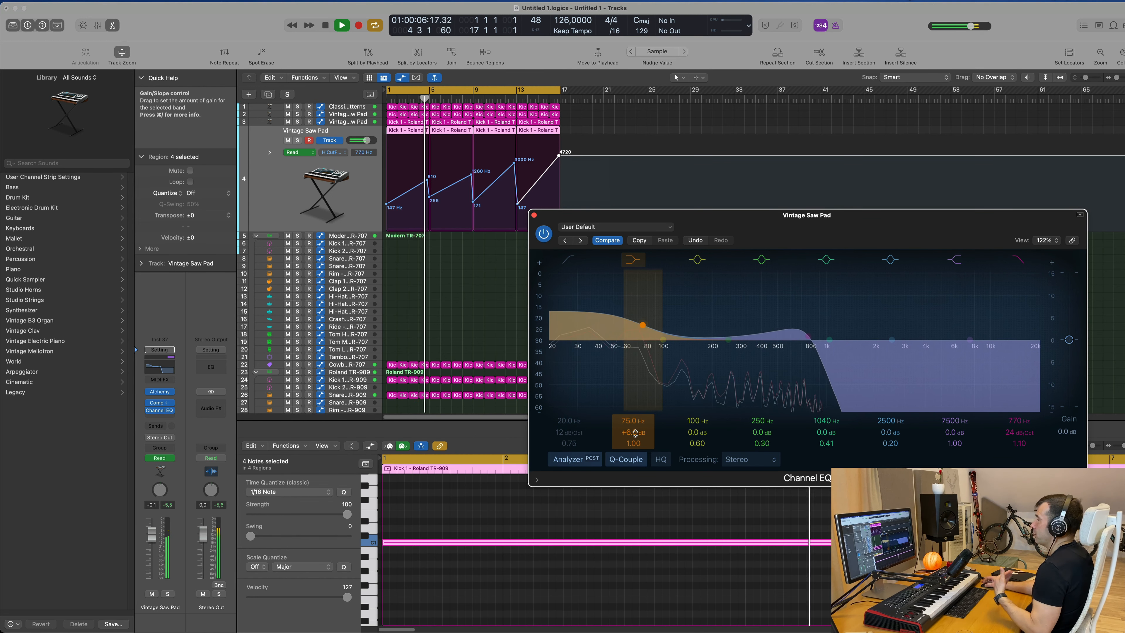
left_click_drag(538, 217, 494, 226)
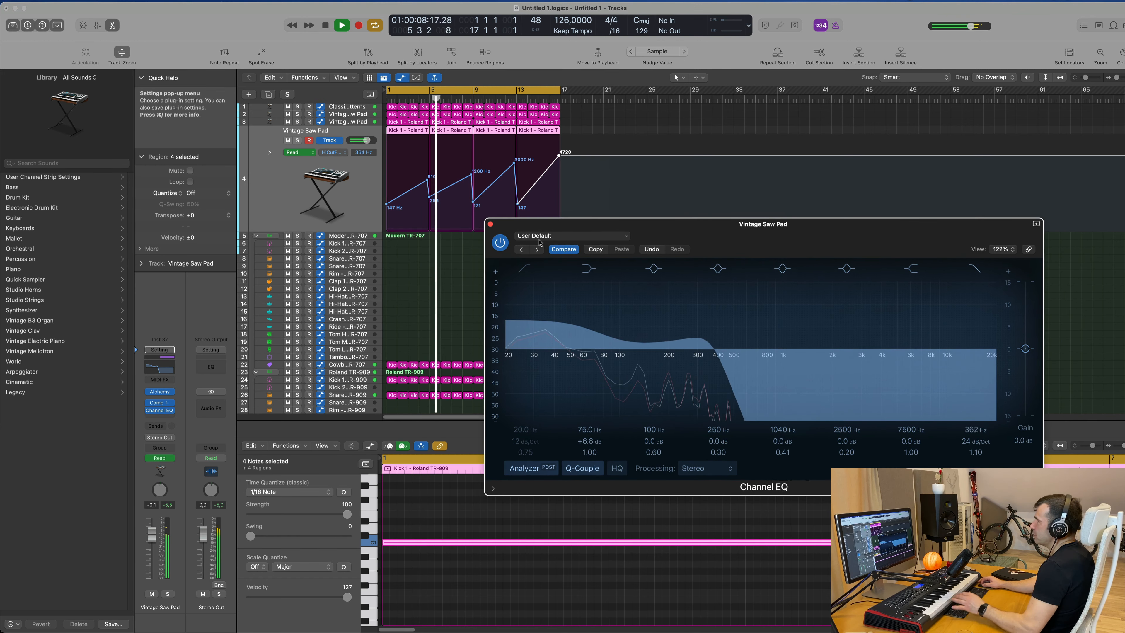
left_click(491, 224)
scroll(487, 306, "down", 4)
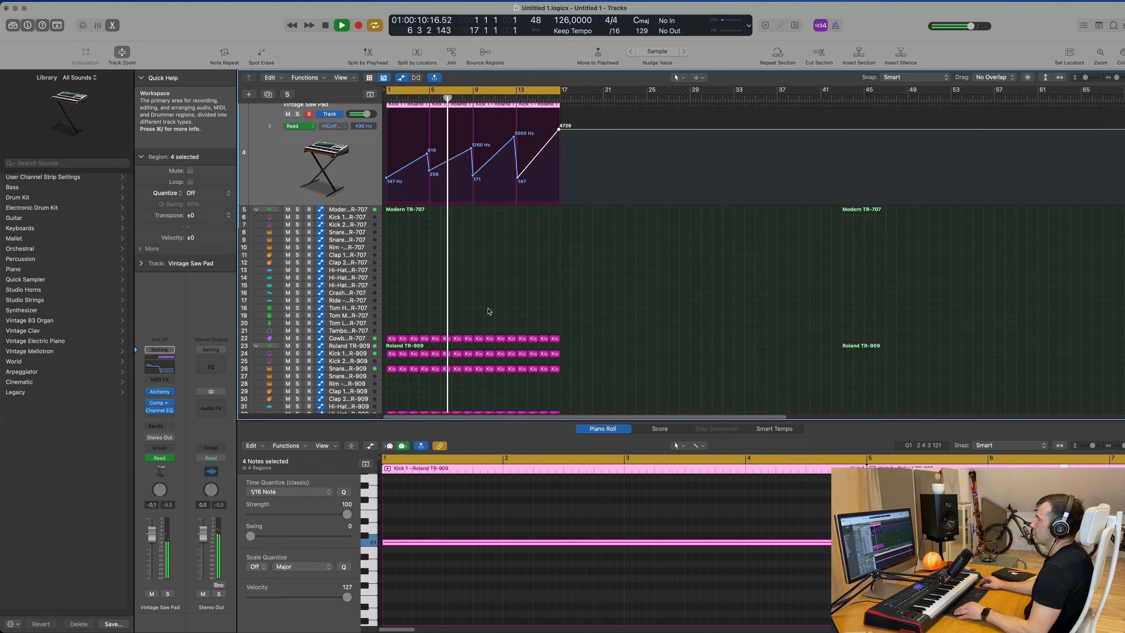
scroll(501, 308, "down", 1)
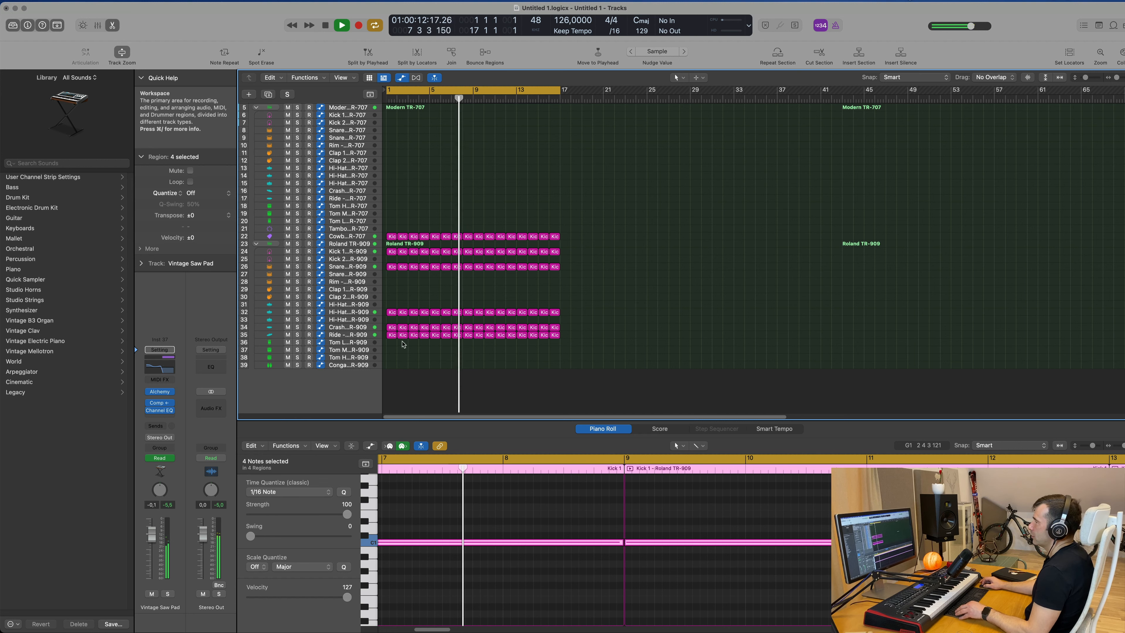
Select all regions in the project and recolor them to match their track colors.
left_click(634, 296)
scroll(635, 302, "up", 5)
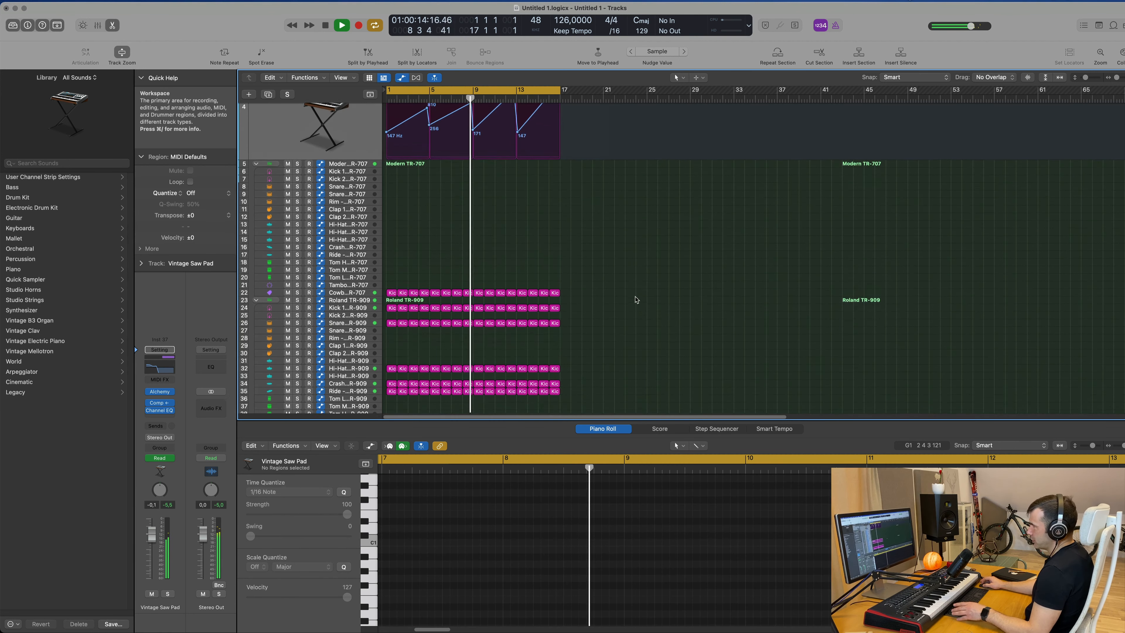
key("super+a")
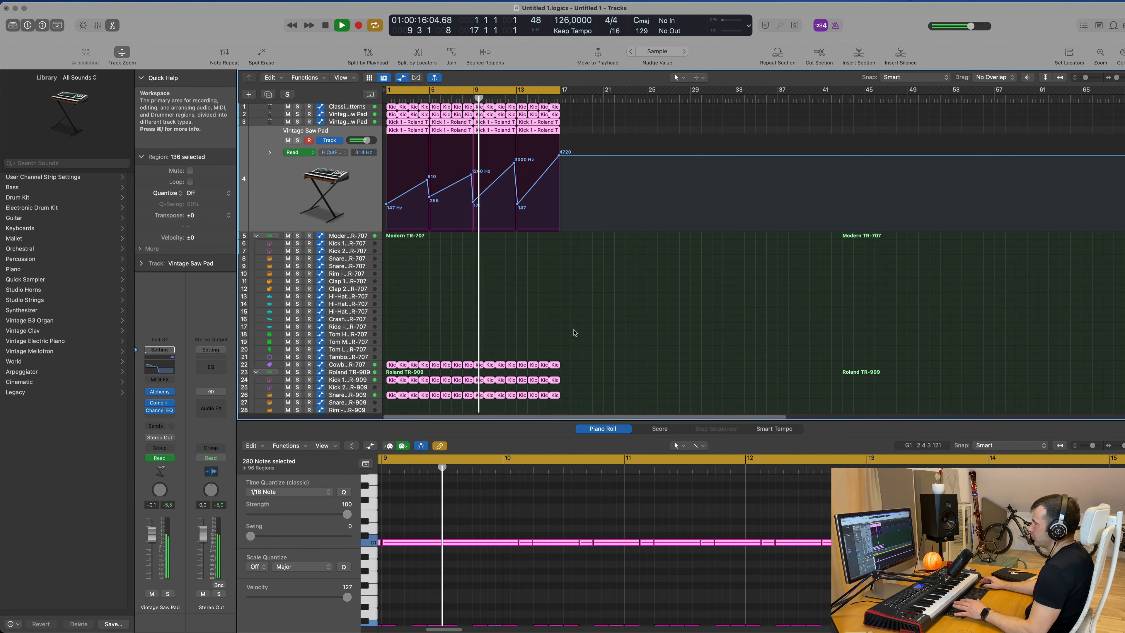
right_click(523, 367)
left_click(545, 369)
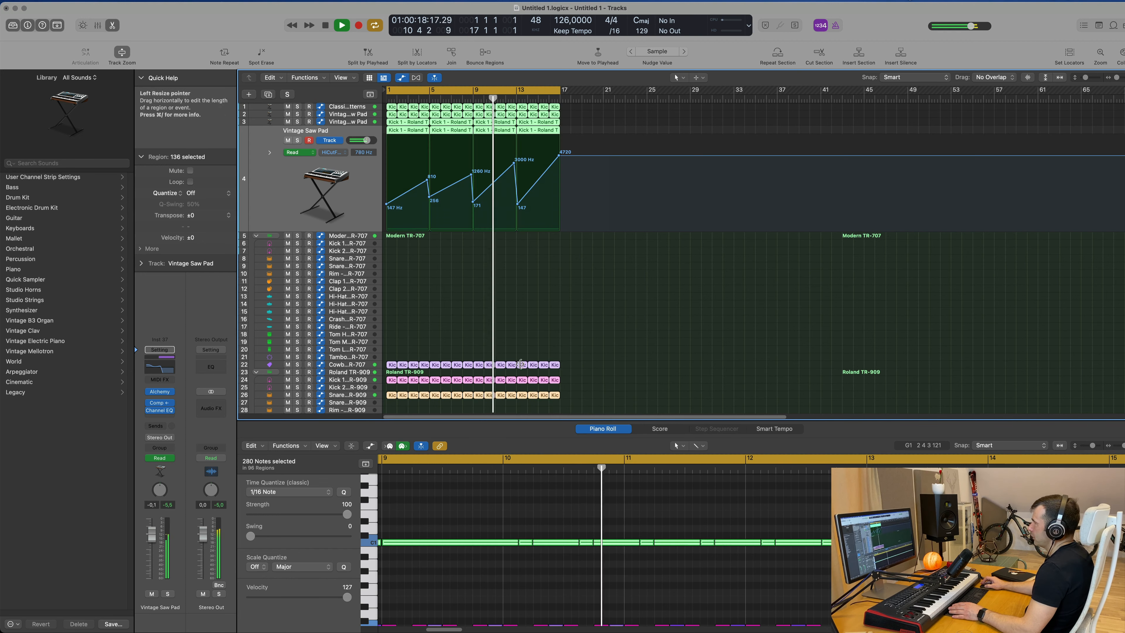
Rename all selected regions after their track names and deselect them.
right_click(524, 367)
left_click(531, 379)
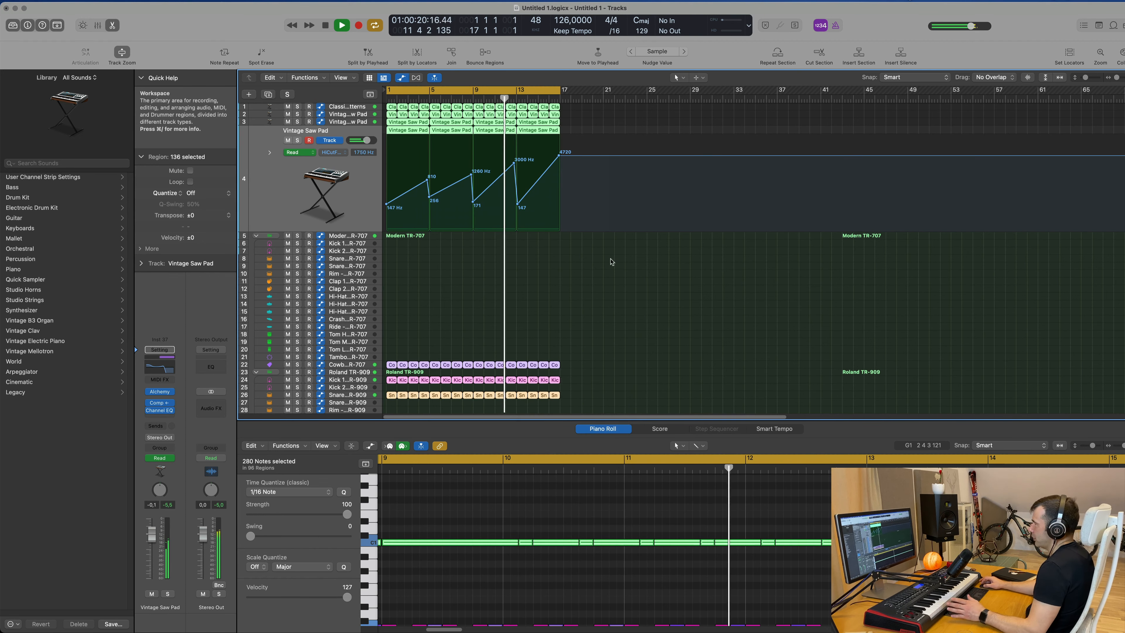
left_click(614, 300)
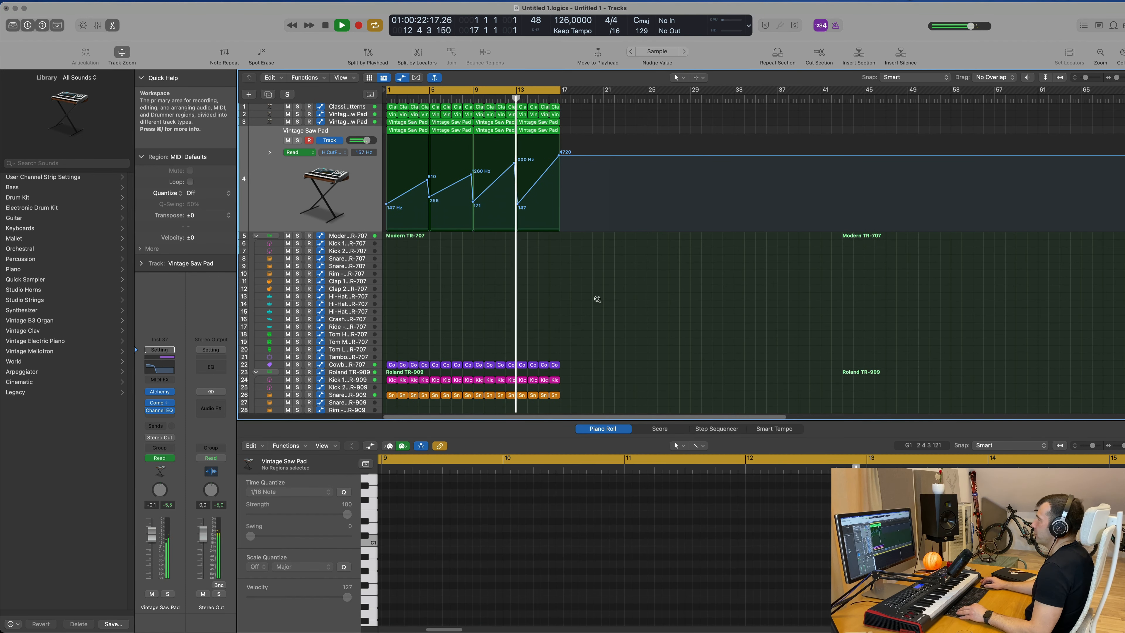
Copy the first Ride region onto the Tom Low - Roland TR-909 track and play it back.
scroll(598, 300, "down", 3)
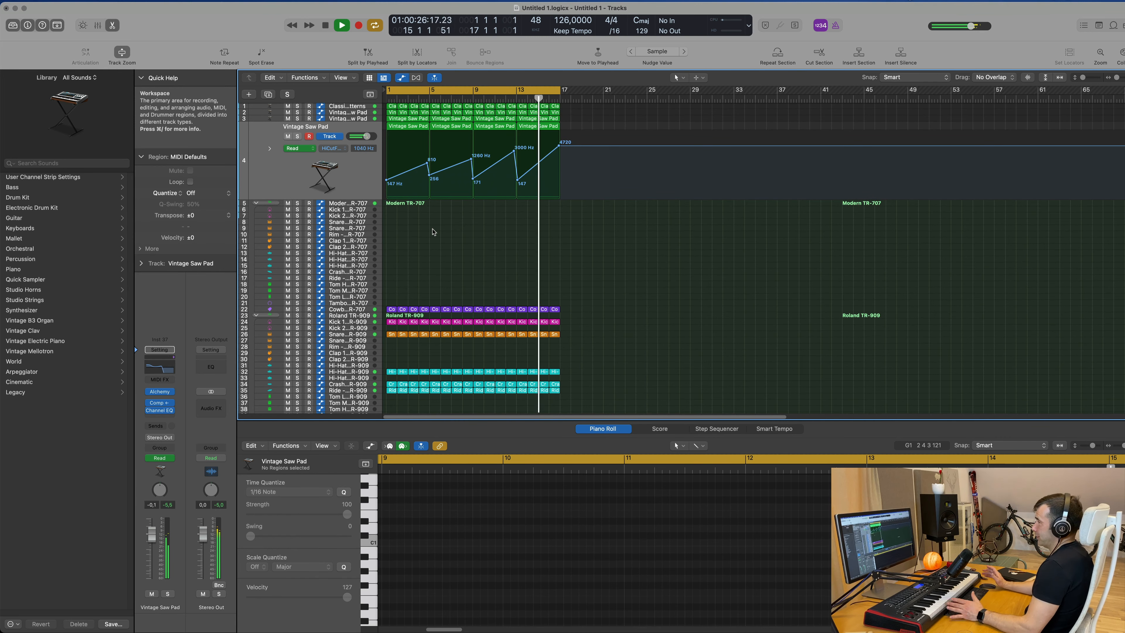
scroll(438, 238, "down", 3)
left_click(392, 369)
left_click_drag(392, 369, 393, 376)
key("space")
key("space")
key("space")
Select all four notes in the Tom Low region's piano roll and shift them slightly later.
scroll(417, 516, "down", 4)
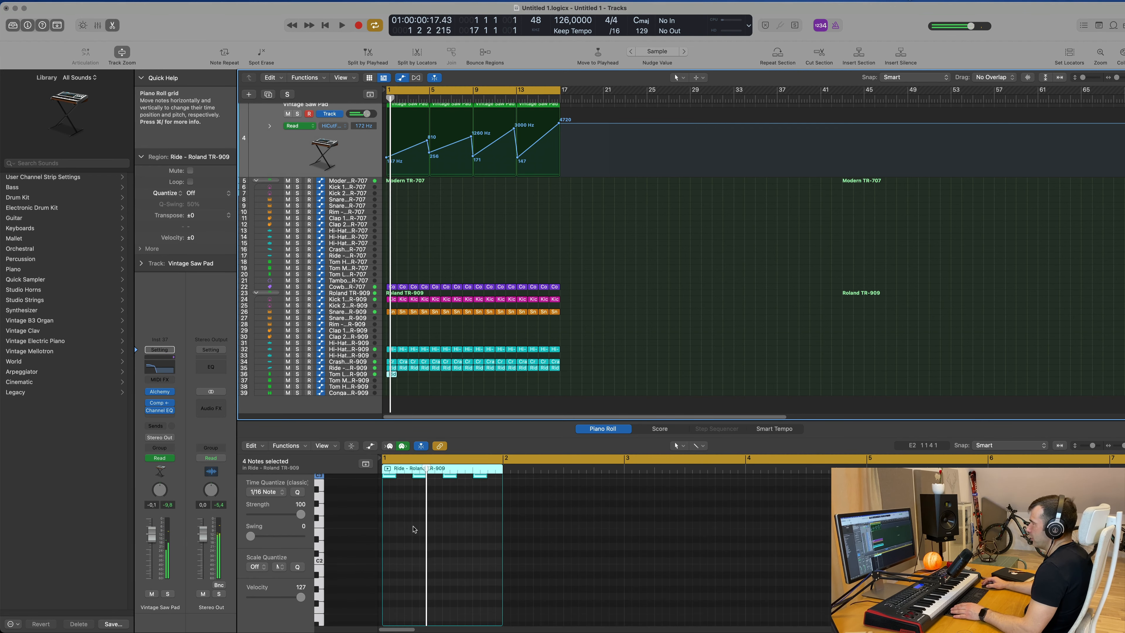
scroll(355, 376, "up", 5)
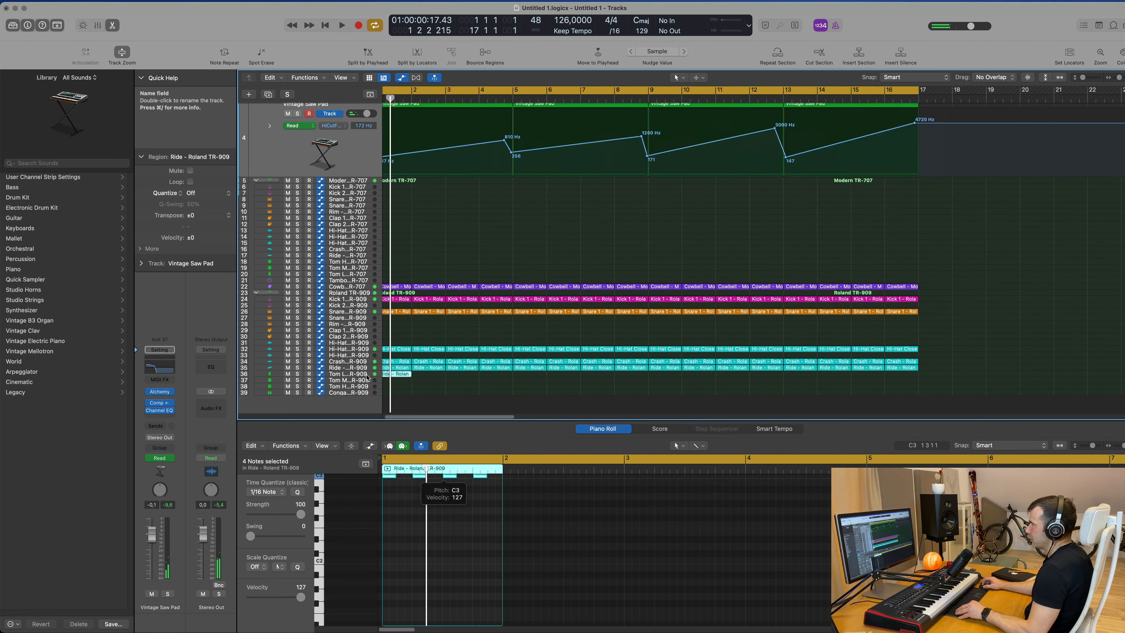
scroll(367, 378, "up", 5)
scroll(366, 311, "down", 10)
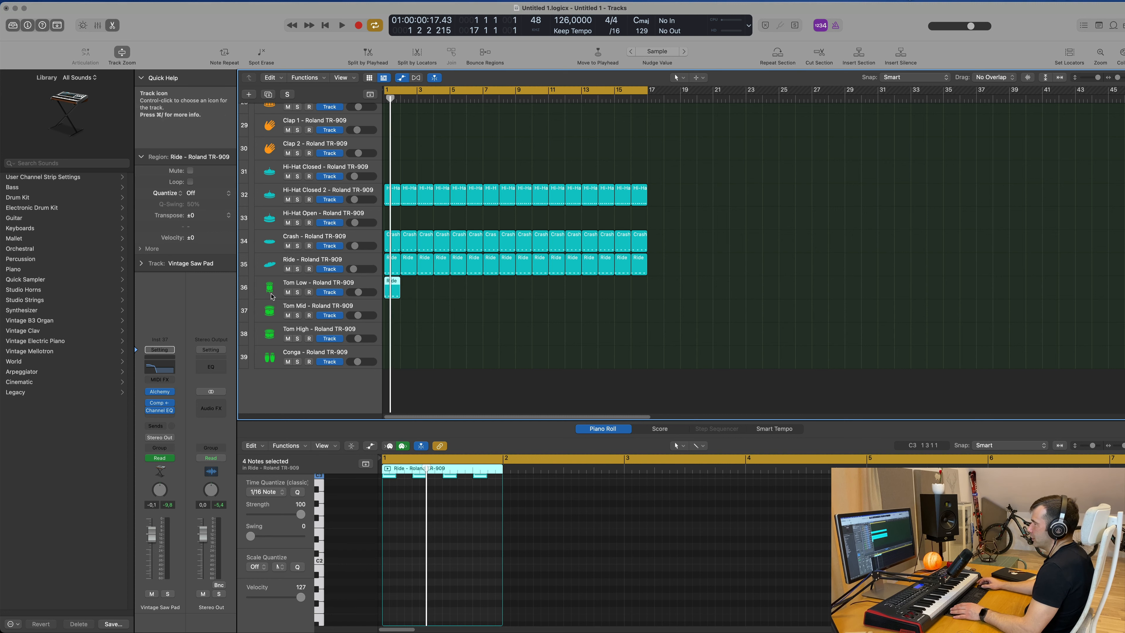
key("space")
scroll(474, 497, "up", 3)
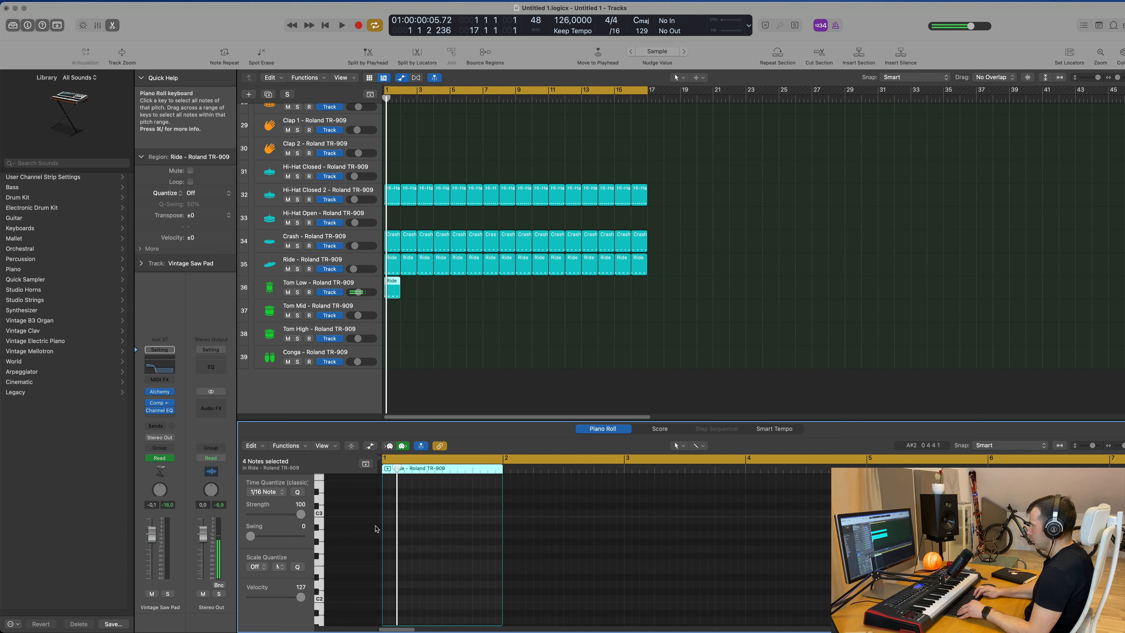
key("space")
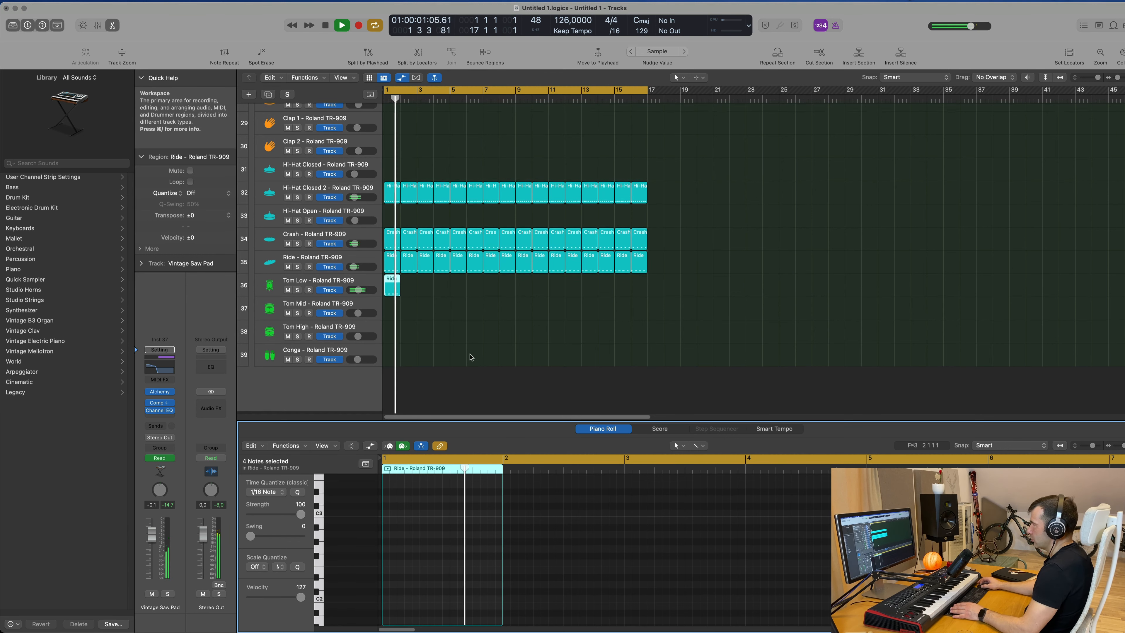
key("space")
key("space")
key("space")
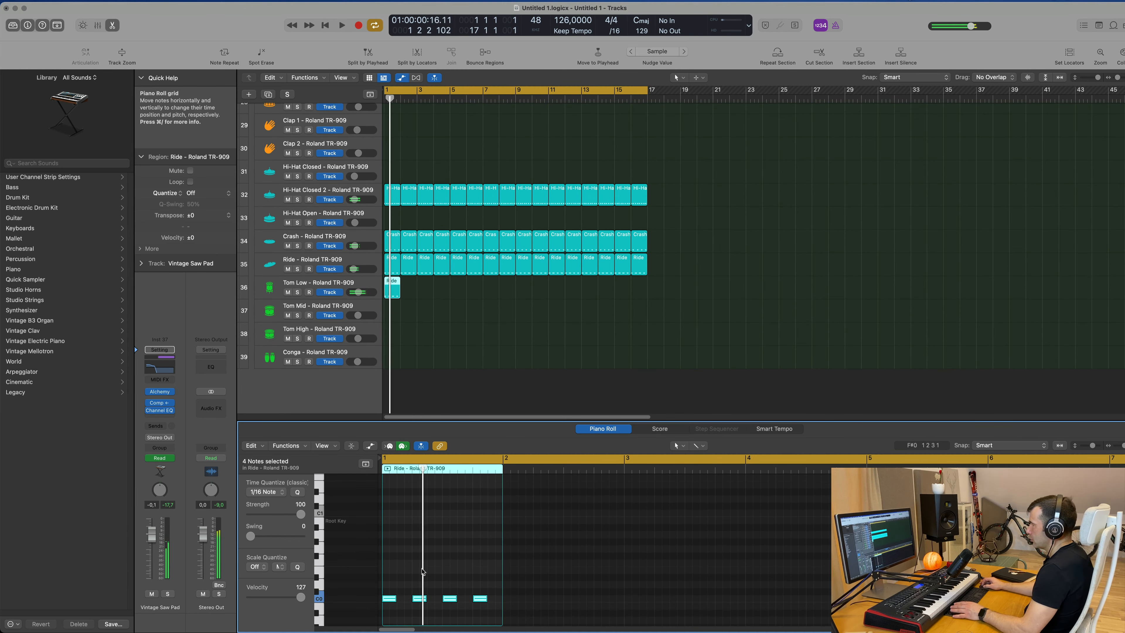
left_click_drag(386, 580, 499, 624)
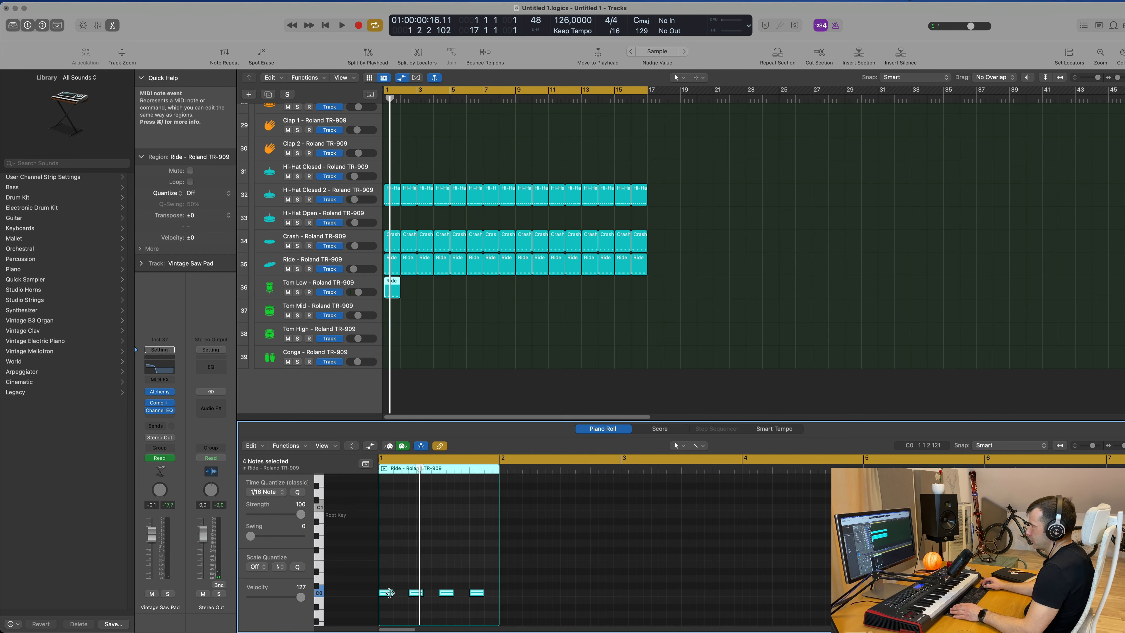
left_click_drag(392, 594, 404, 596)
Shift the third tom note slightly later and audition the pattern from the start.
key("space")
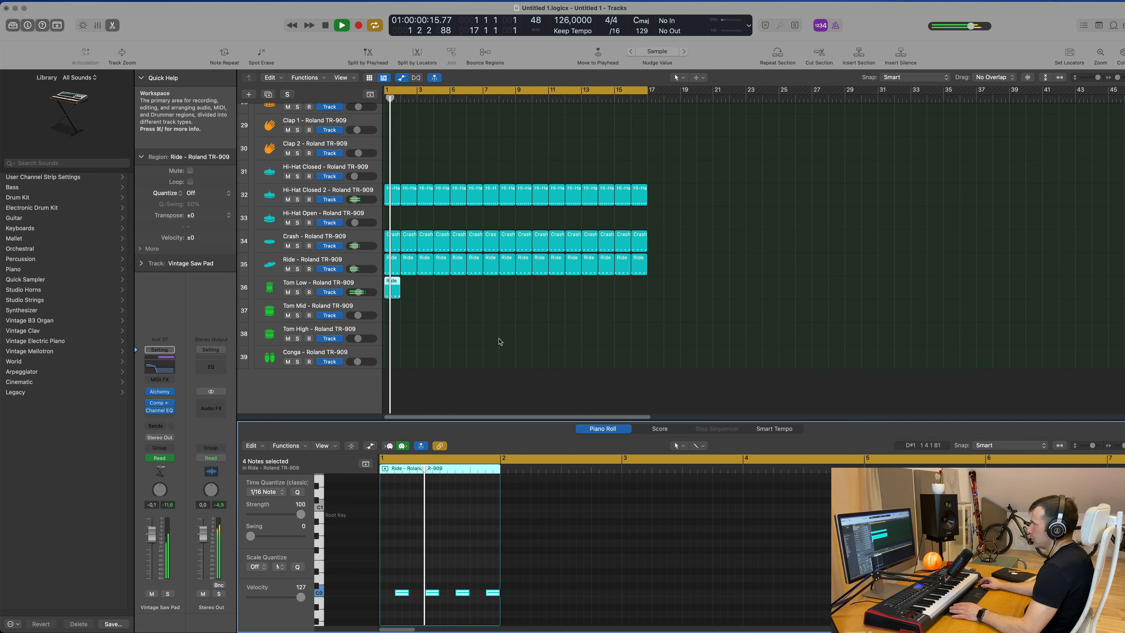
key("space")
key("space")
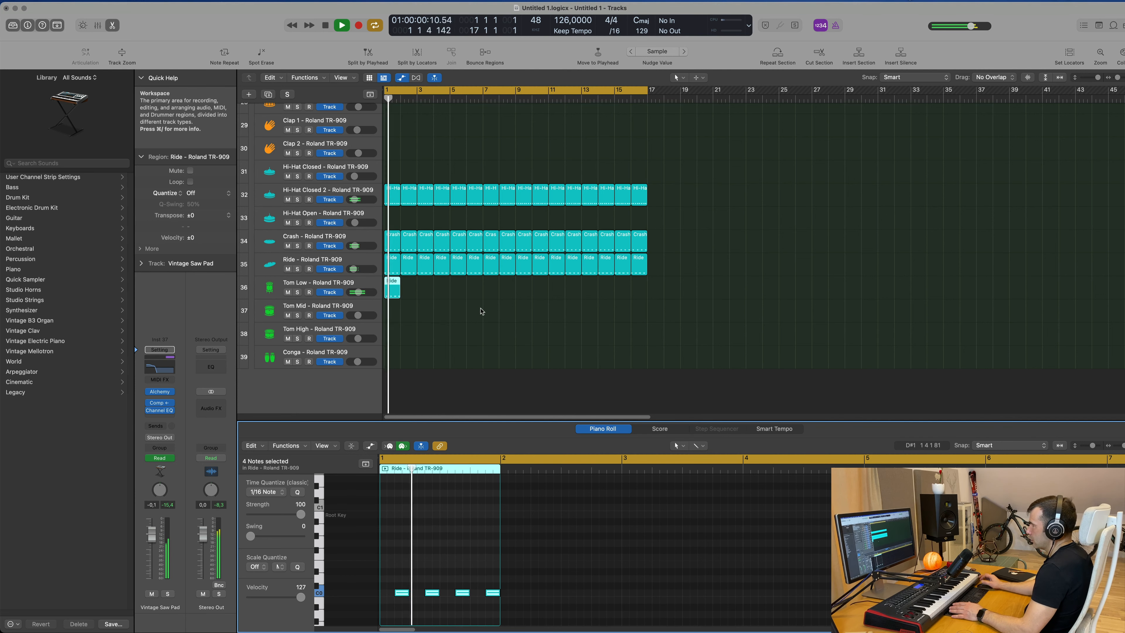
key("space")
key("space")
key("space")
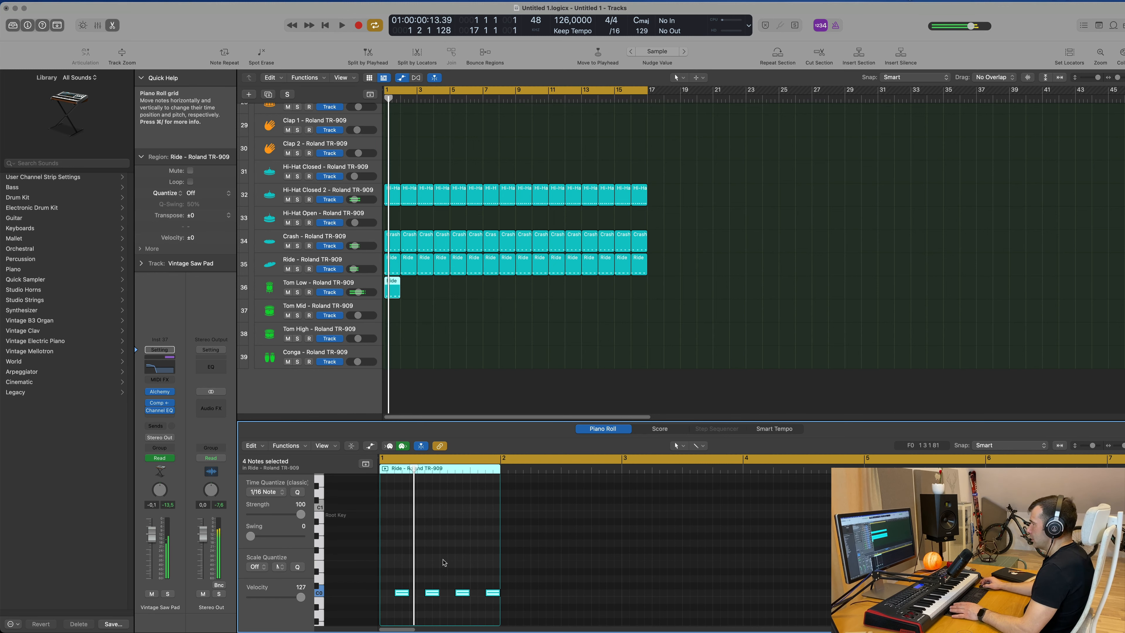
left_click(450, 579, "ctrl+alt")
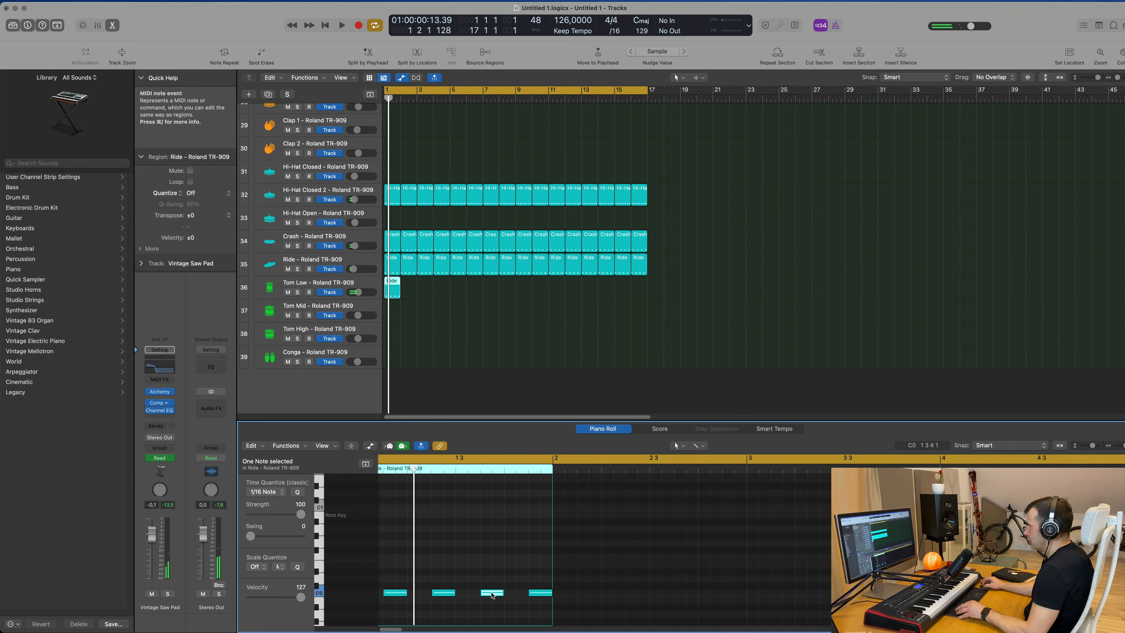
left_click_drag(493, 595, 504, 595)
key("space")
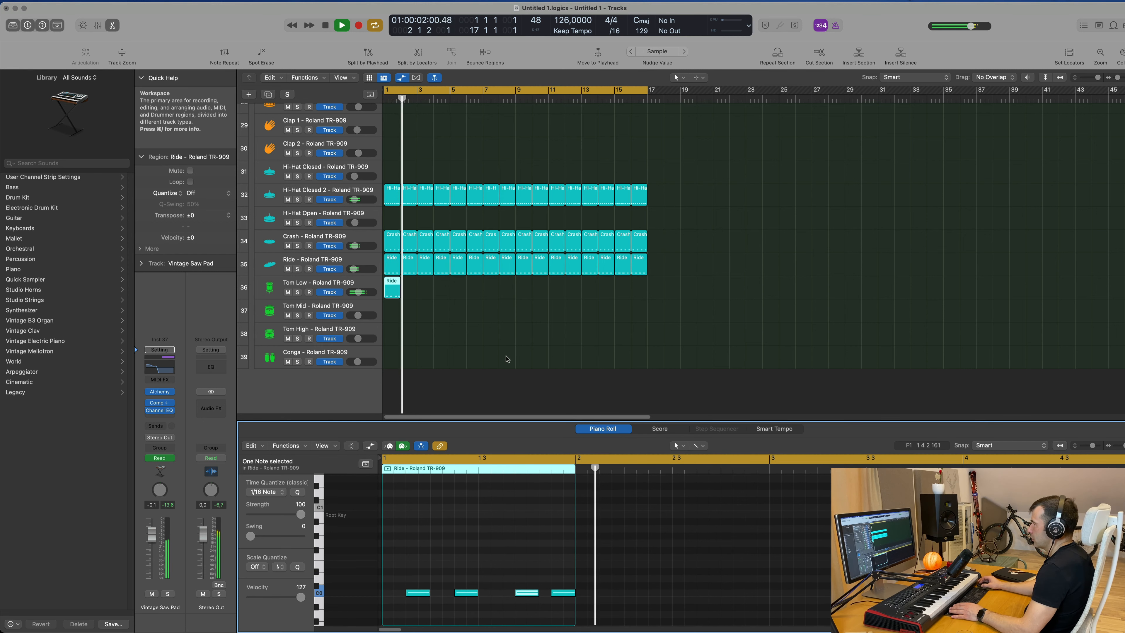
key("Return")
left_click_drag(437, 290, 376, 296)
key("space")
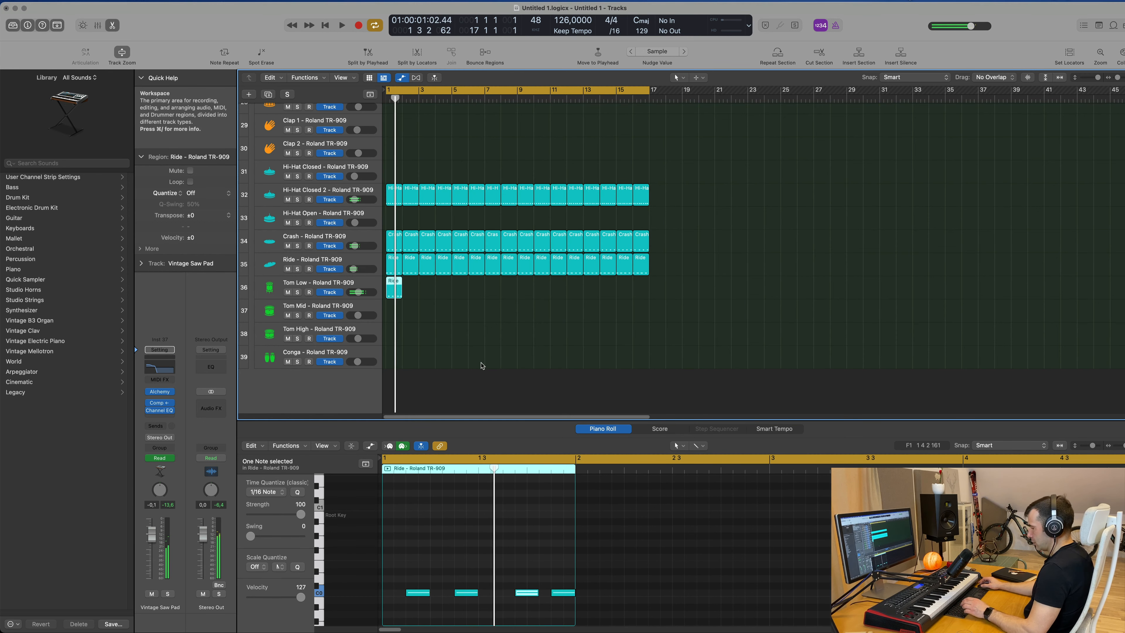
key("super+d")
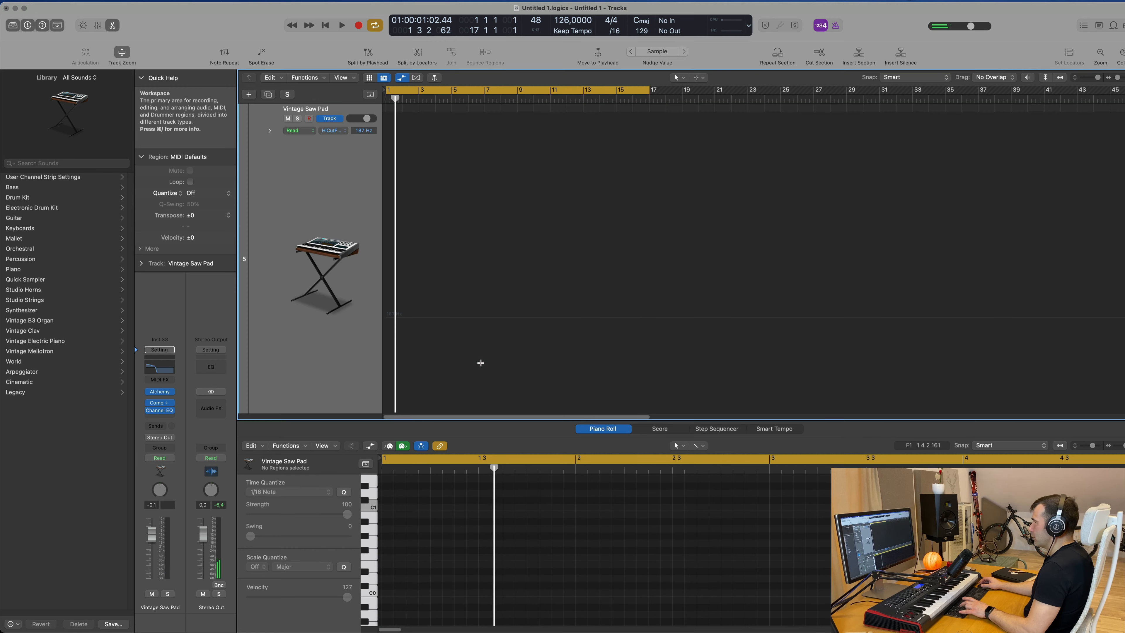
scroll(481, 362, "up", 5)
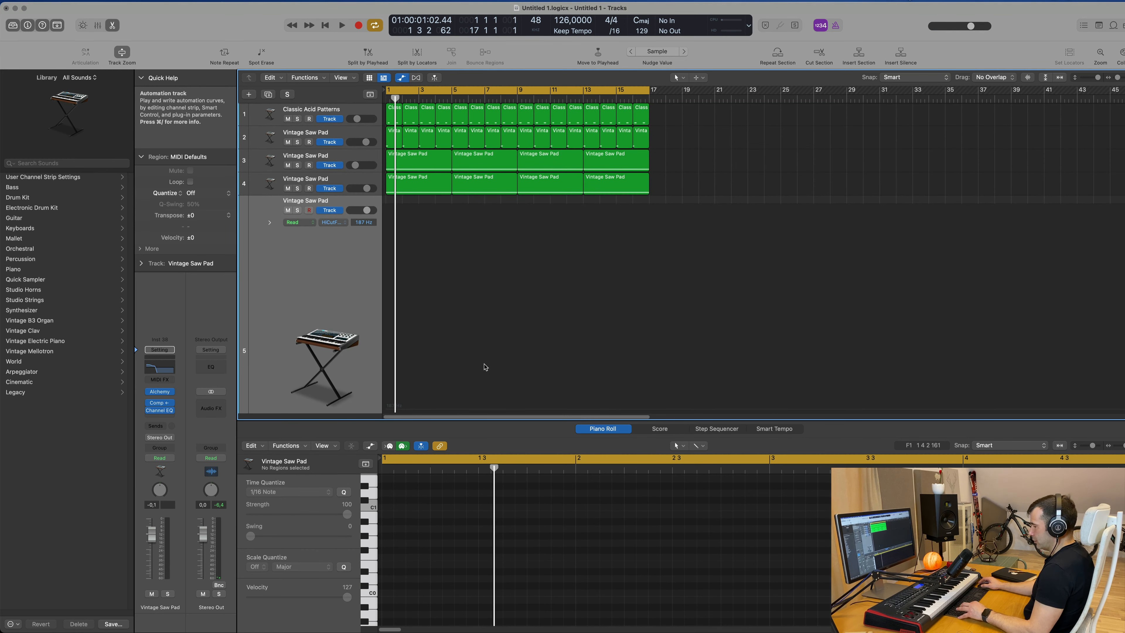
key("super+z")
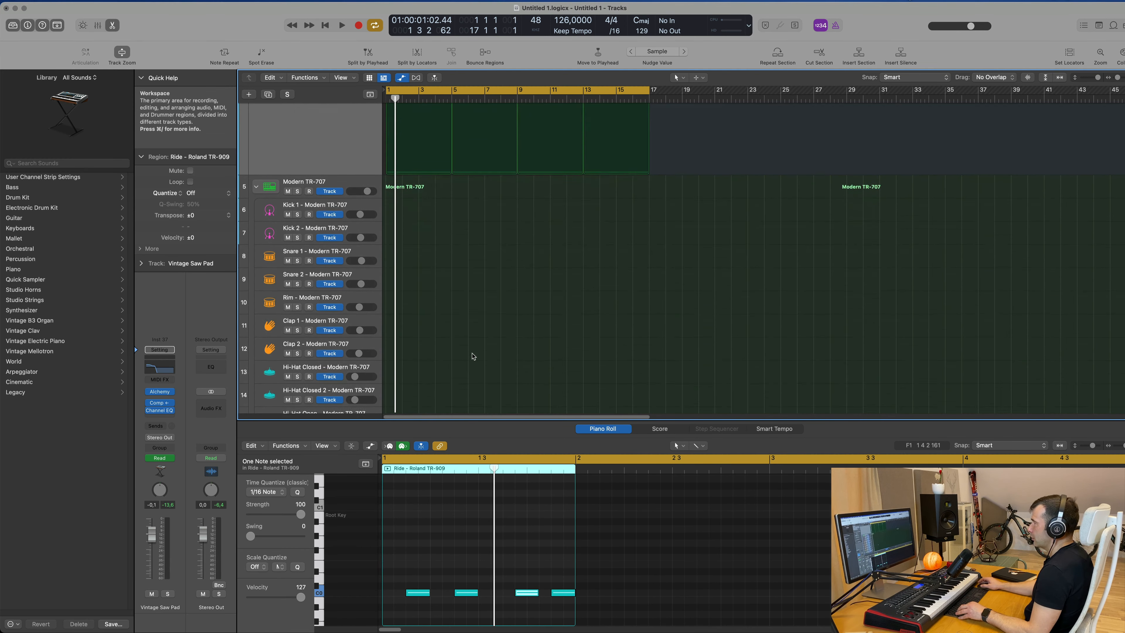
Repeat the Tom Low region so it fills sixteen bars.
scroll(475, 357, "down", 10)
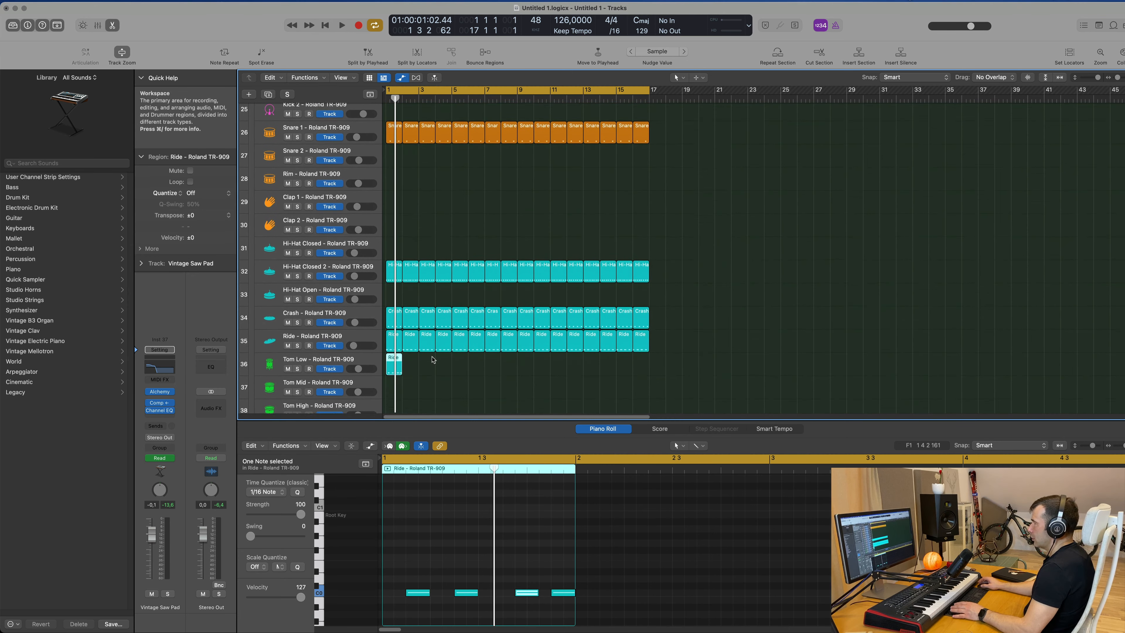
key("space")
left_click(464, 555)
key("space")
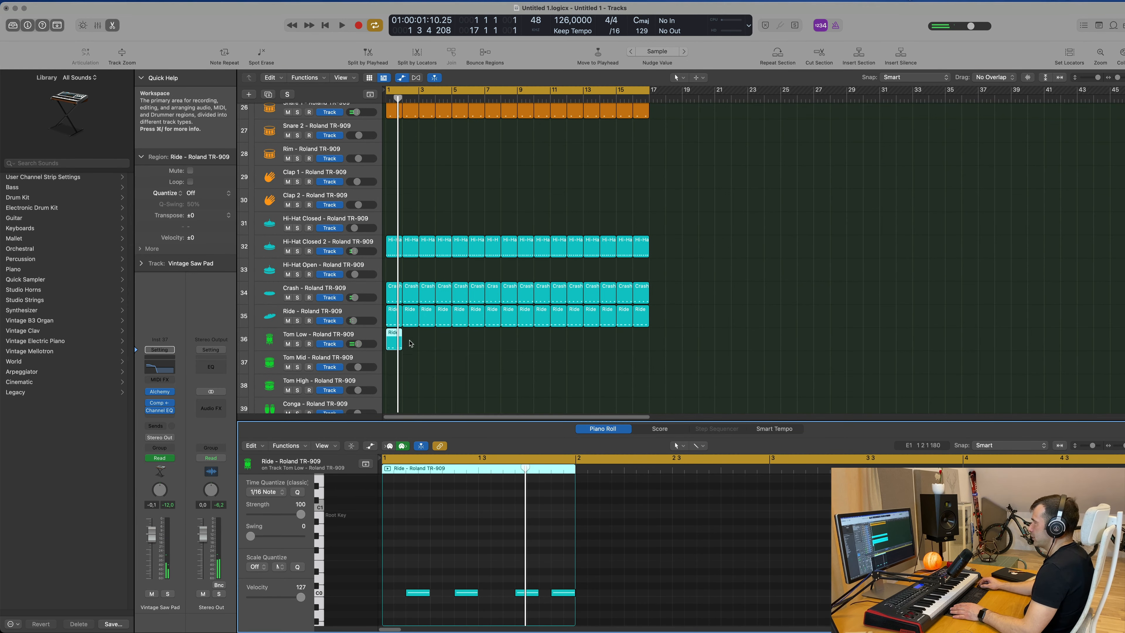
left_click_drag(409, 343, 389, 348)
key("super+r")
key("super+r")
key("super+r")
key("super+r")
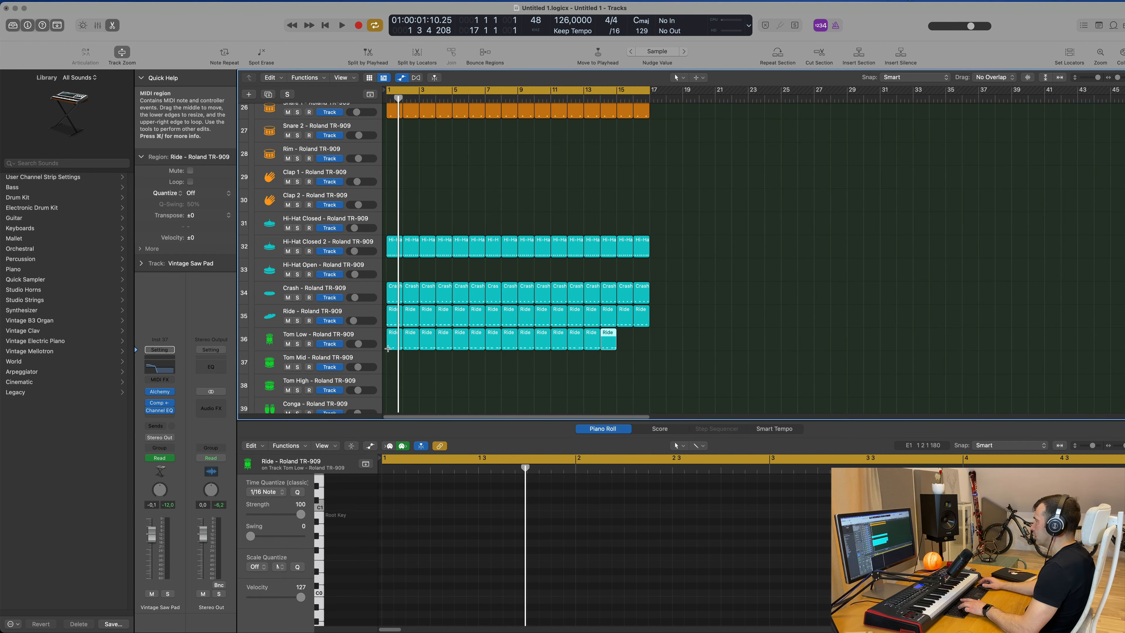
key("super+r")
Play back the Tom Low track, soloing and unsoloing it to compare with the full mix.
key("space")
left_click(364, 336)
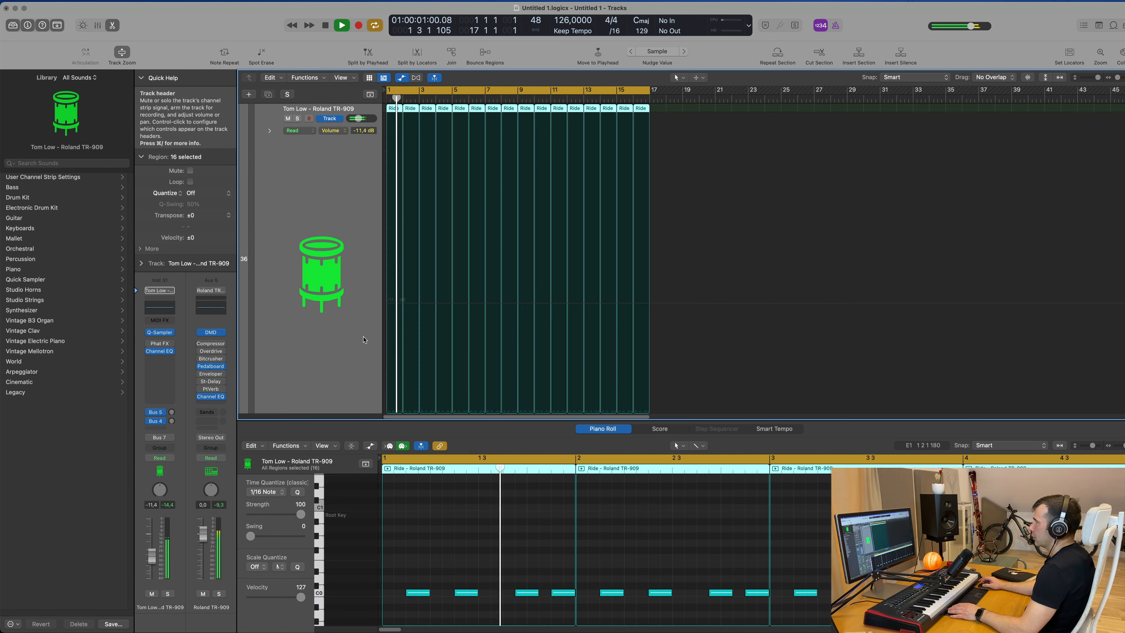
key("space")
key("space")
left_click(168, 594)
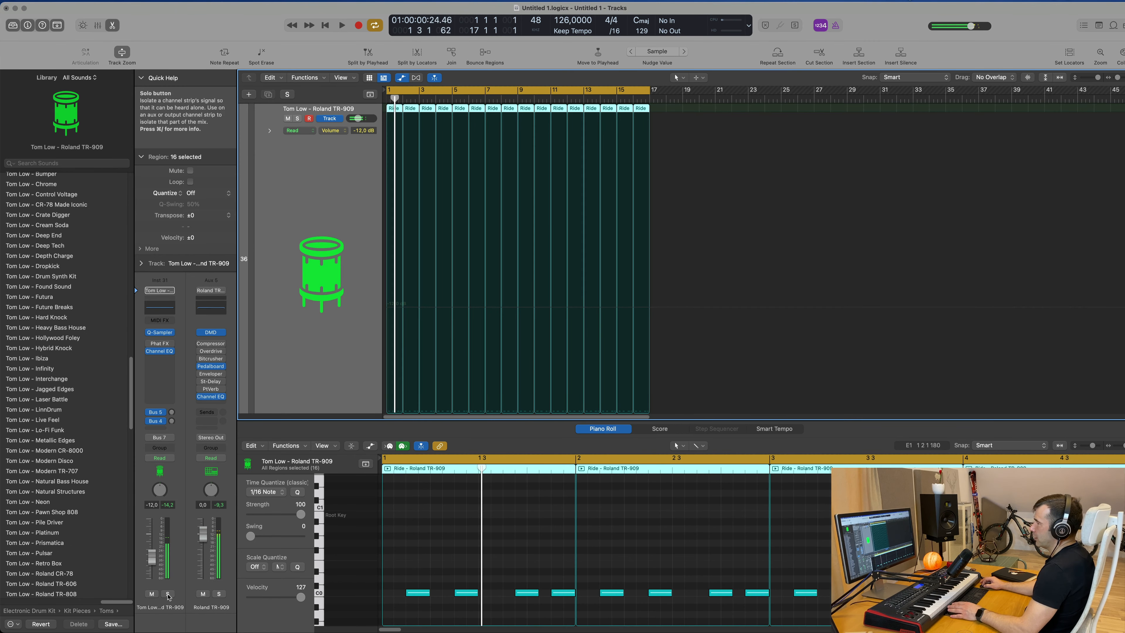
left_click(168, 594)
key("space")
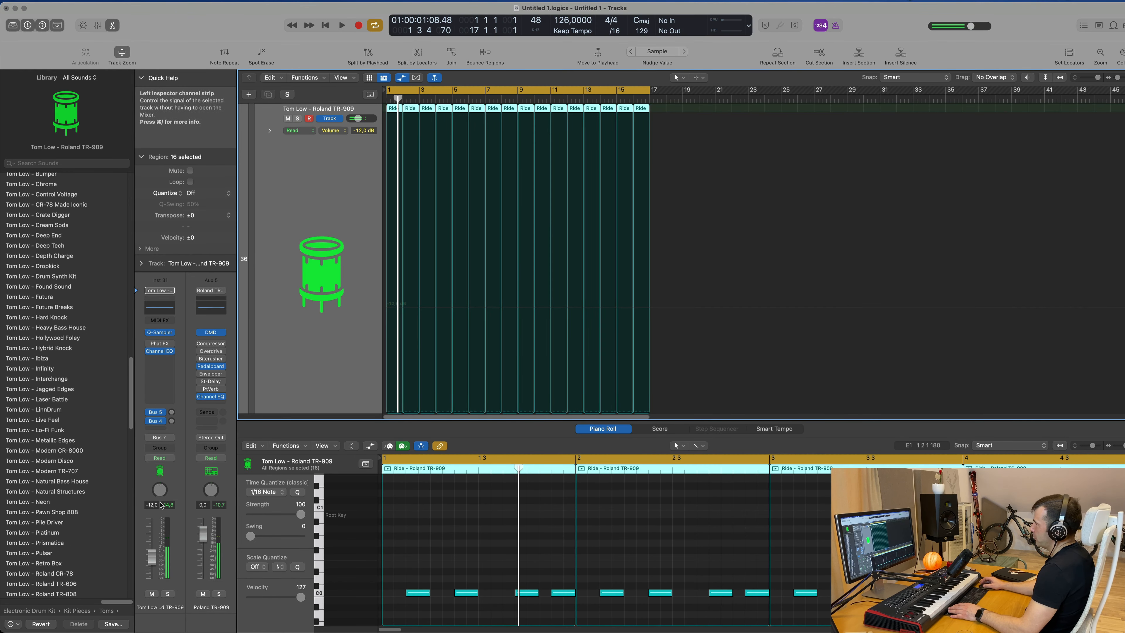
key("space")
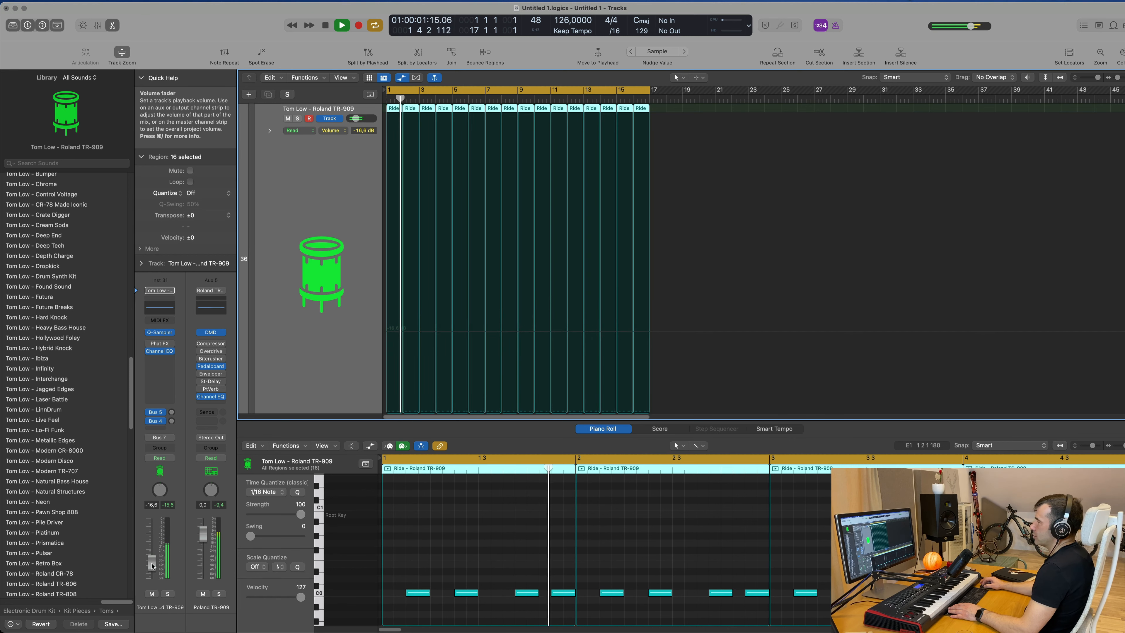
left_click(168, 594)
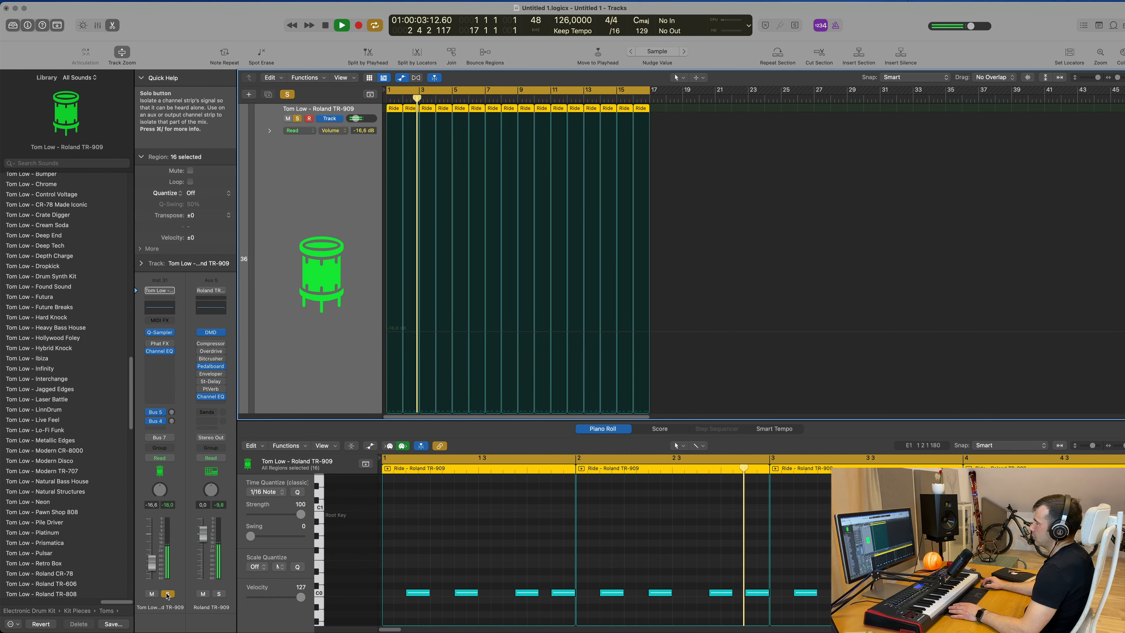
left_click(168, 594)
key("Return")
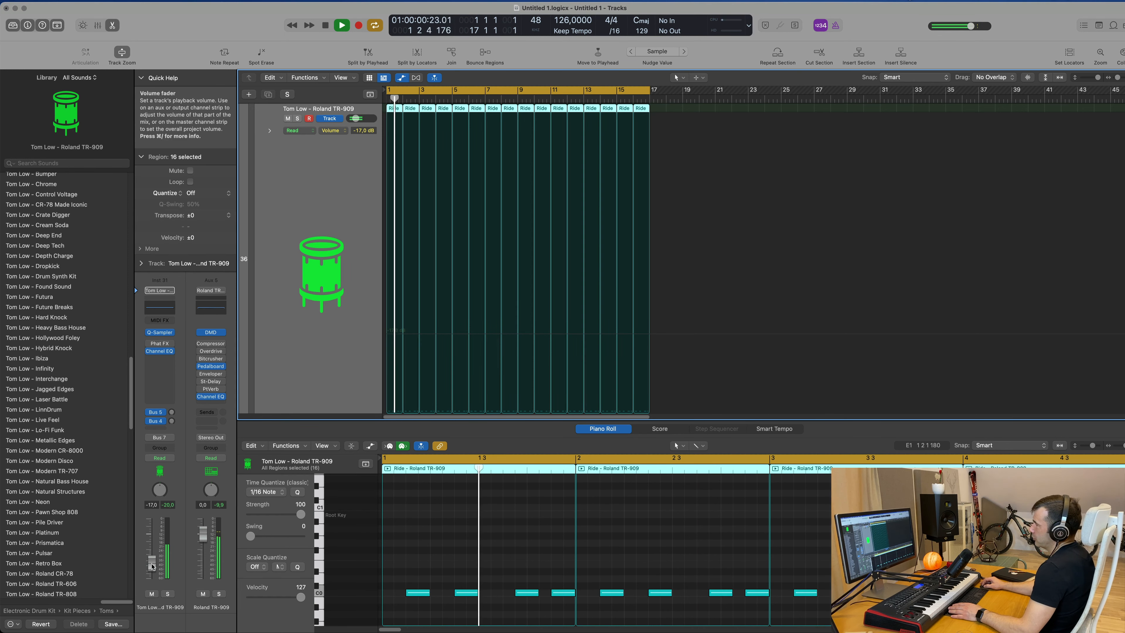
Copy the first Tom Low region onto the Tom Mid - Roland TR-909 track.
key("super+Up")
key("super+Up")
key("super+Up")
key("super+Up")
key("super+Up")
key("super+Up")
key("super+Up")
key("super+Up")
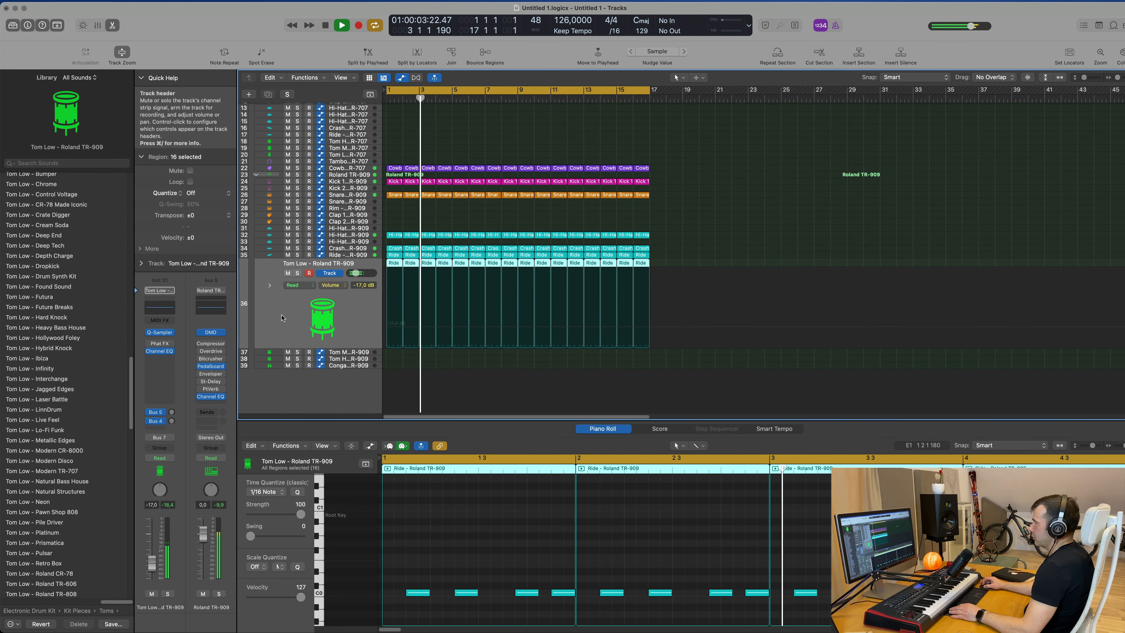
left_click(518, 213)
key("Return")
left_click(395, 263)
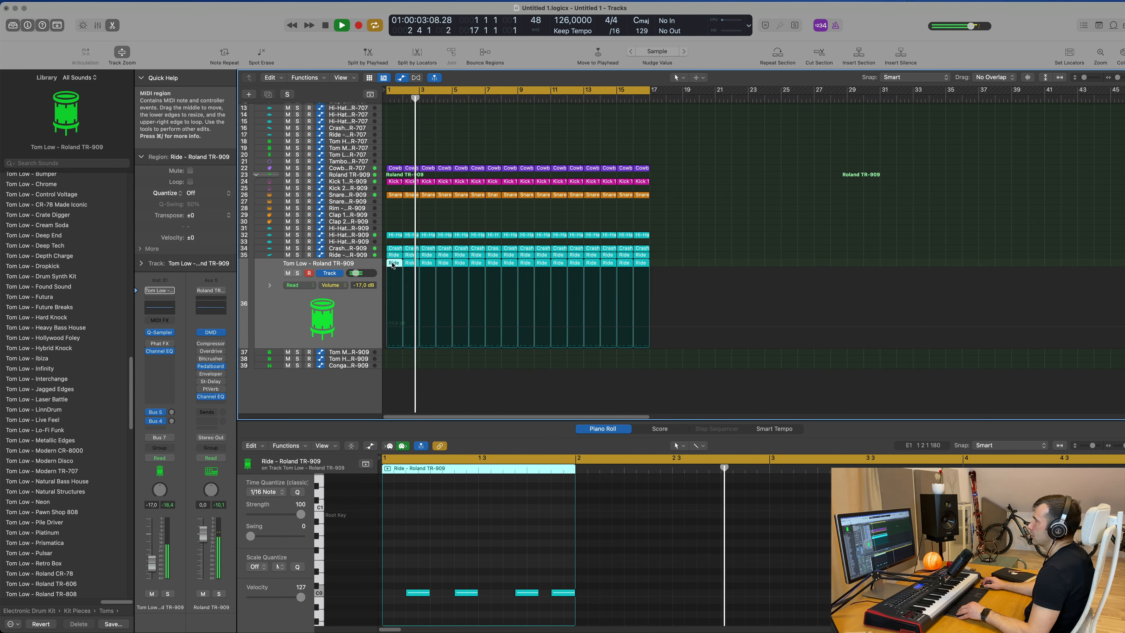
left_click_drag(395, 263, 391, 353)
In the Tom Mid region, move the second note earlier and remove the later notes.
key("space")
left_click_drag(466, 593, 454, 593)
left_click(528, 593)
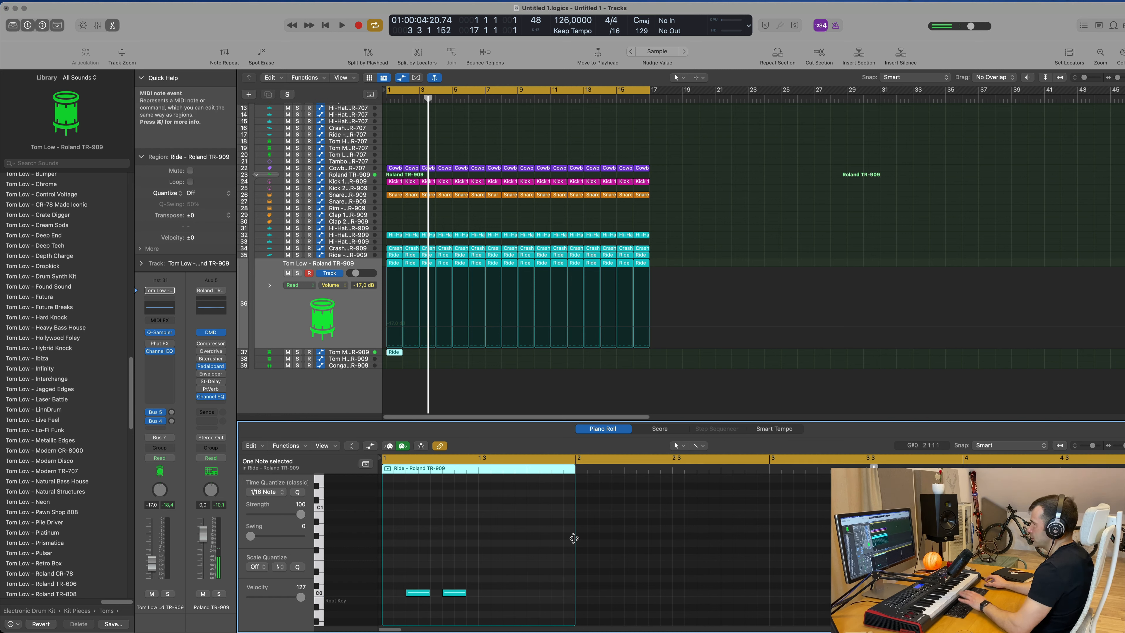
key("space")
Play back the tom patterns and lower the Tom Low track's volume slightly.
key("space")
left_click(347, 353)
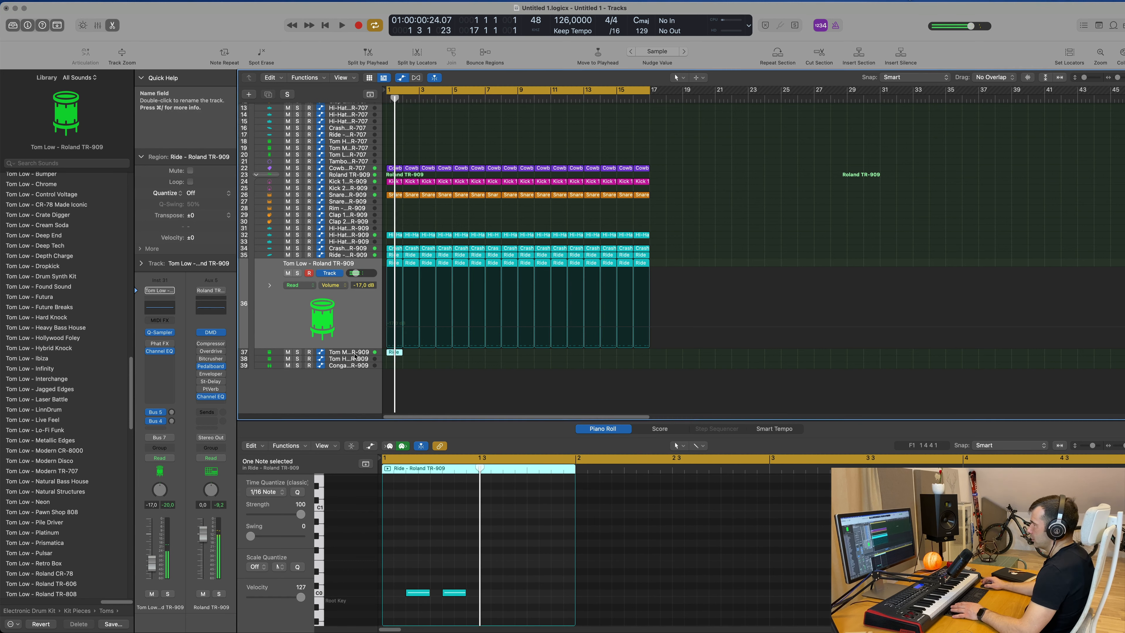
key("space")
left_click_drag(151, 558, 150, 566)
key("space")
key("space")
key("space")
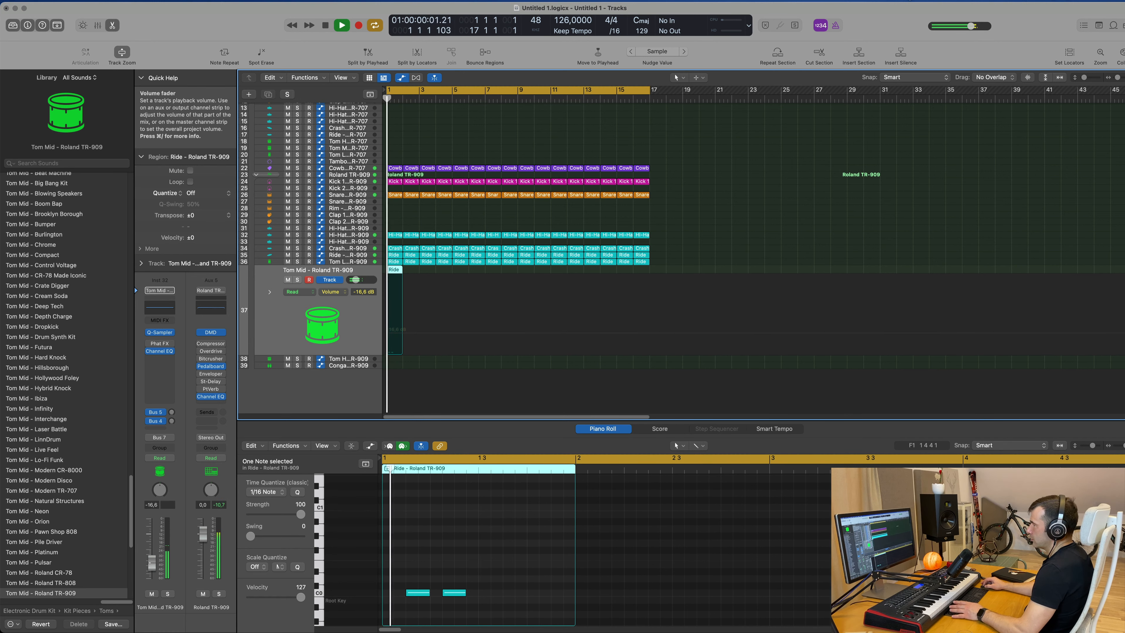
Repeat the Tom Mid region so it fills sixteen bars.
left_click_drag(419, 271, 392, 270)
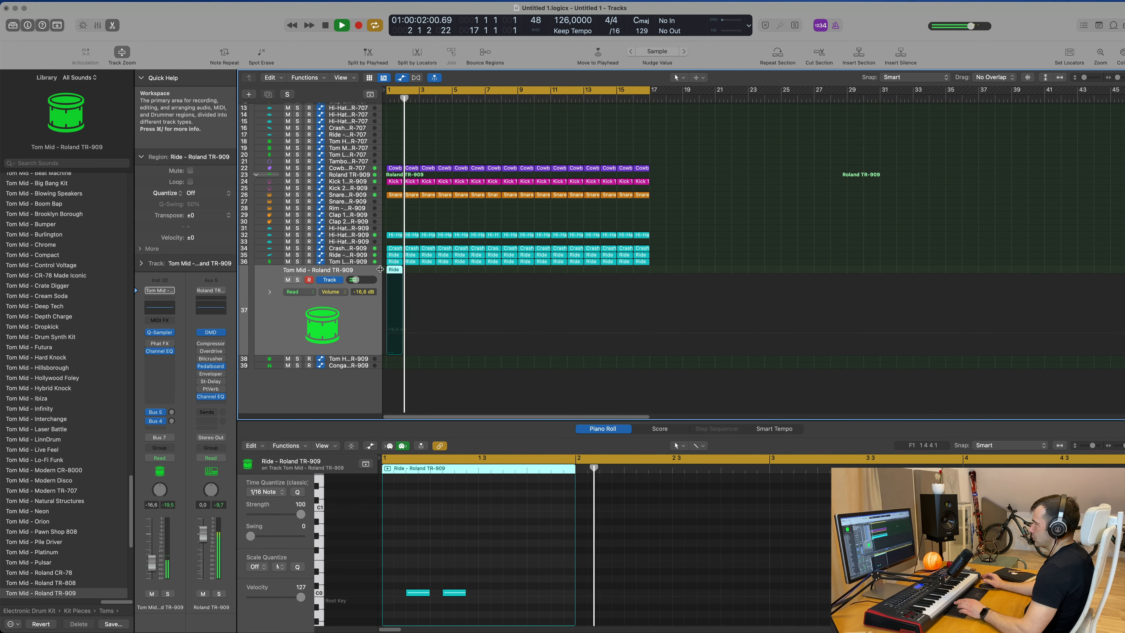
key("super+r")
key("super+r")
key("super+r")
key("super+r")
key("super+r")
key("super+r")
key("super+r")
key("super+r")
key("super+r")
key("super+r")
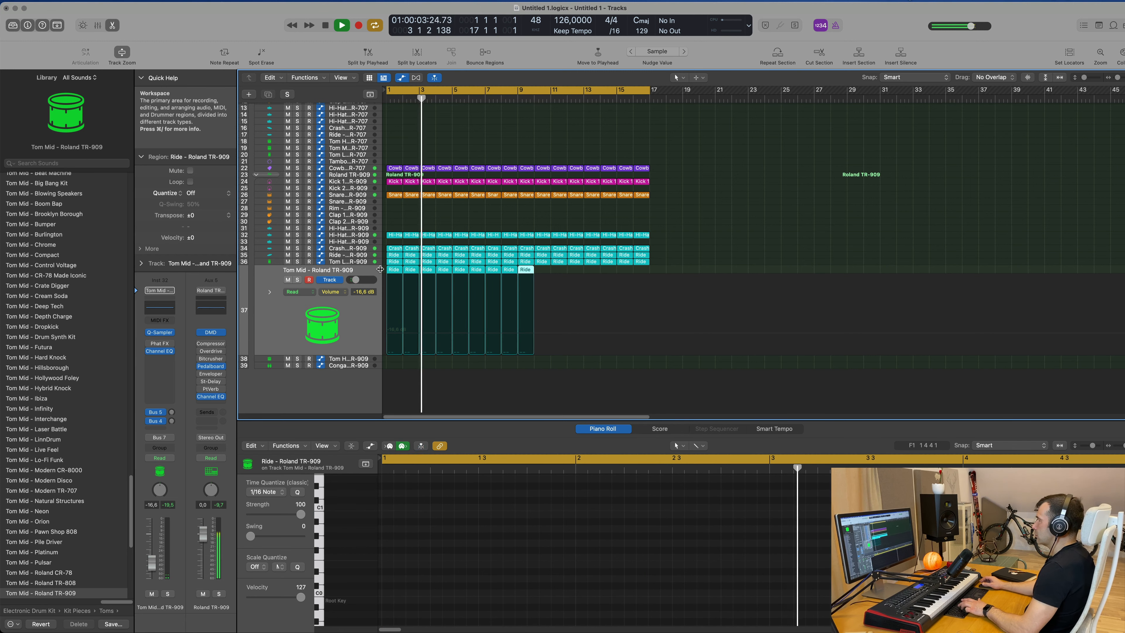
key("super+r")
key("super+r")
key("super+r")
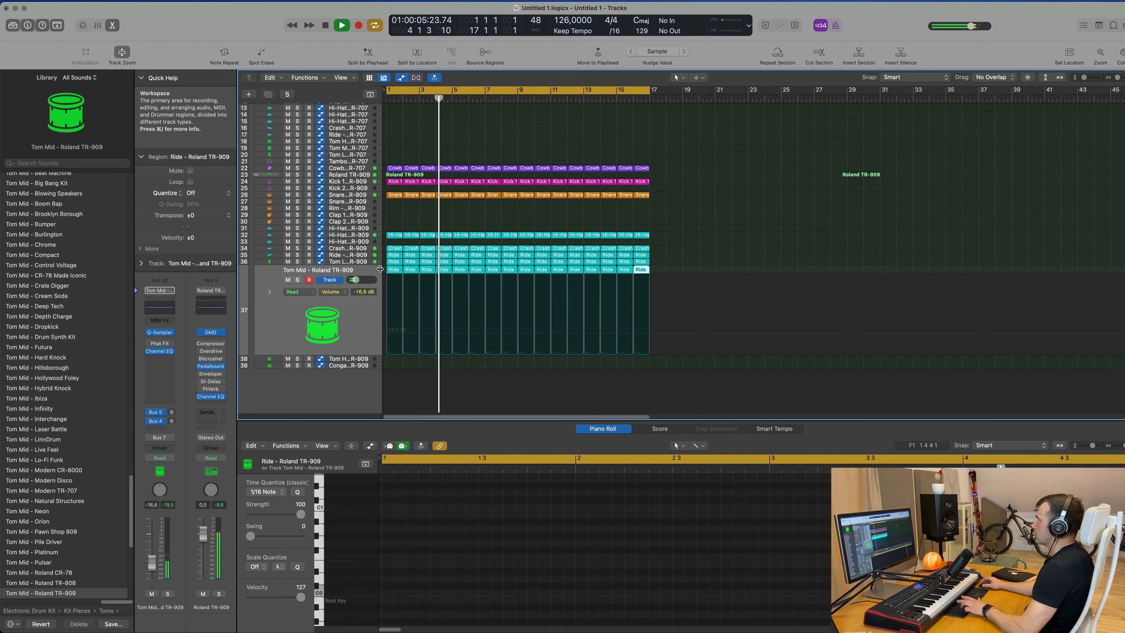
Adjust the Tom Mid track's Bus 4 delay send level.
left_click(348, 175)
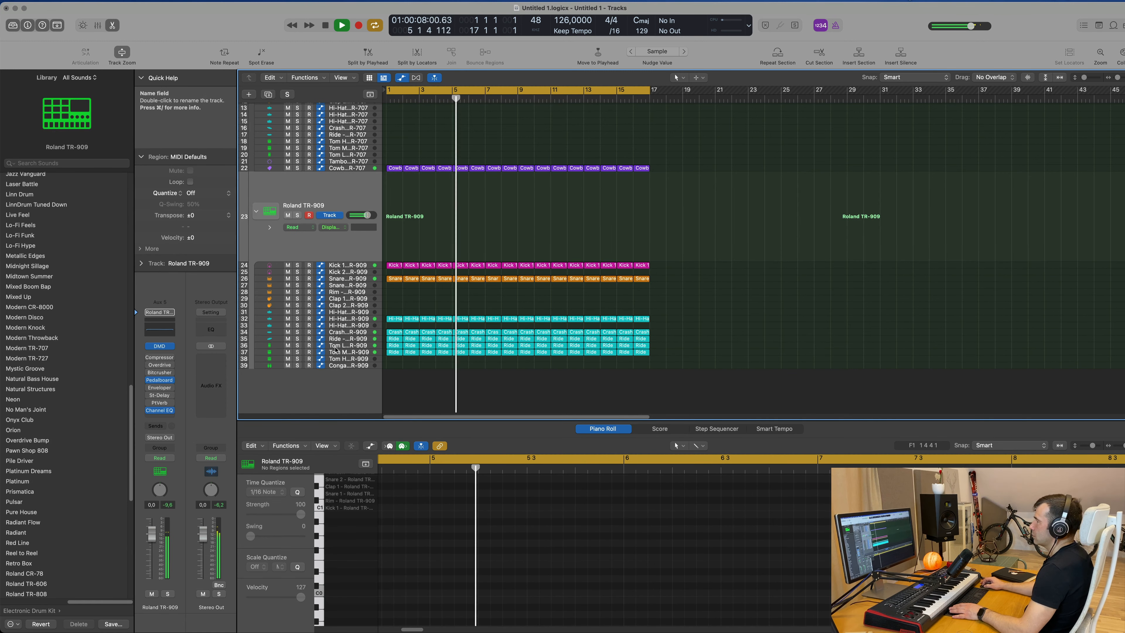
left_click(305, 352)
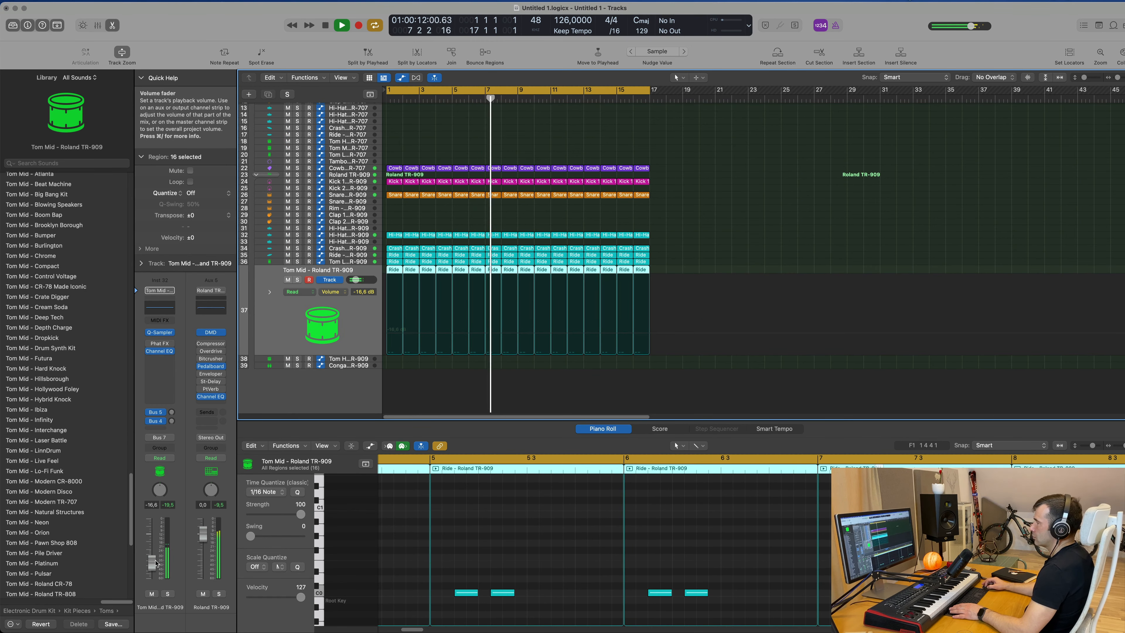
left_click_drag(172, 420, 173, 426)
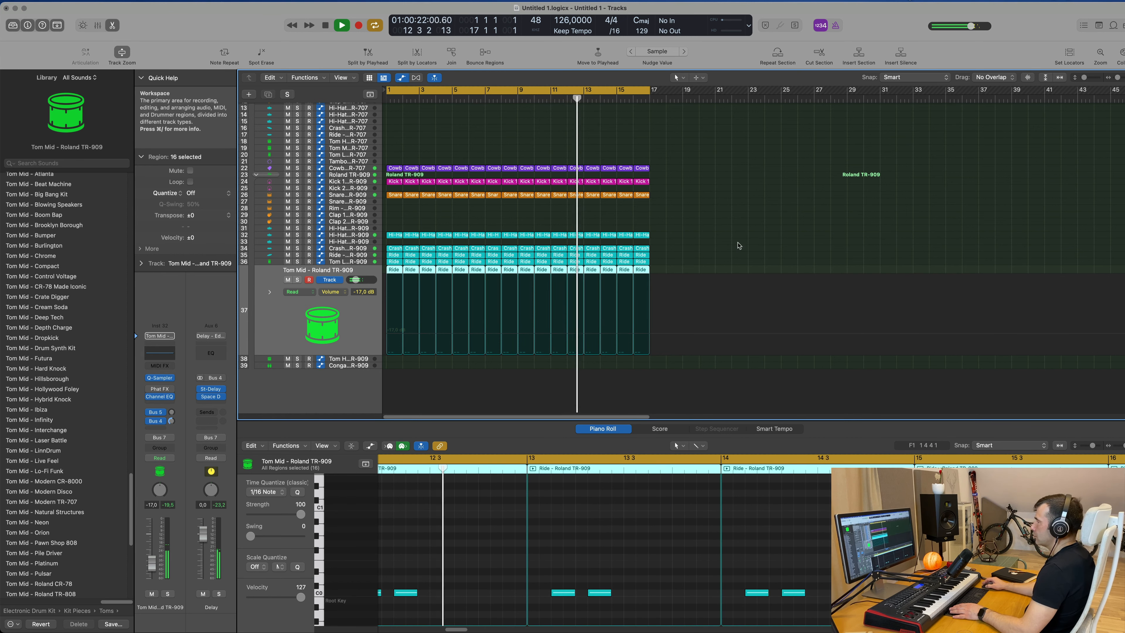
Copy the first Kick 1 TR-909 region onto the Kick 1 - Modern TR-707 track and play it back.
scroll(520, 208, "up", 6)
left_click(520, 208)
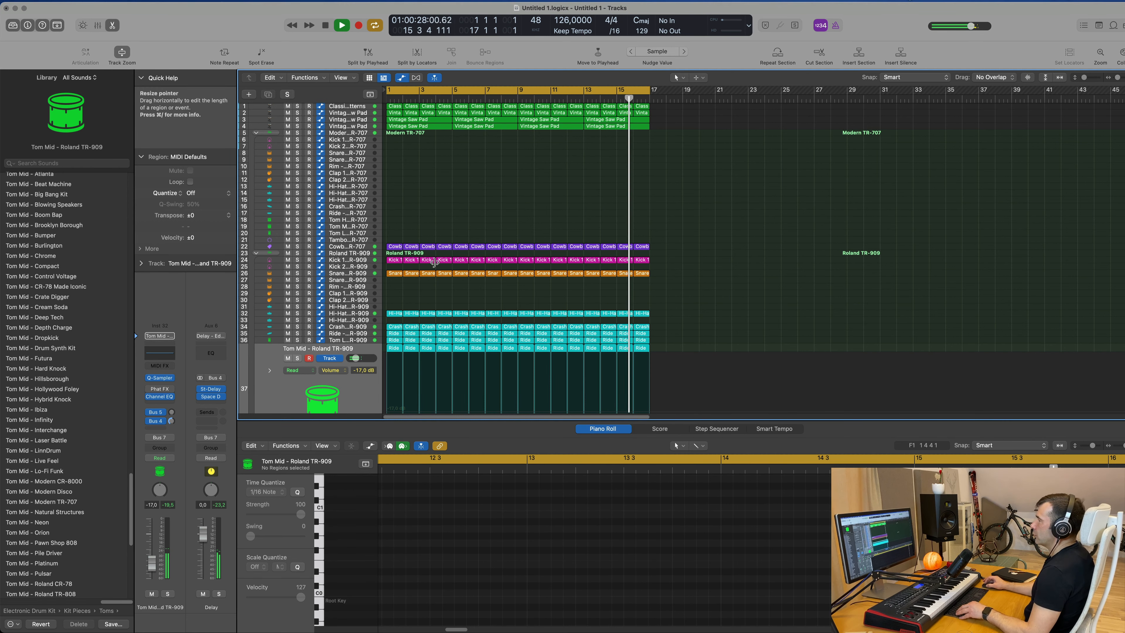
left_click_drag(390, 260, 397, 142)
key("space")
left_click(373, 141)
key("space")
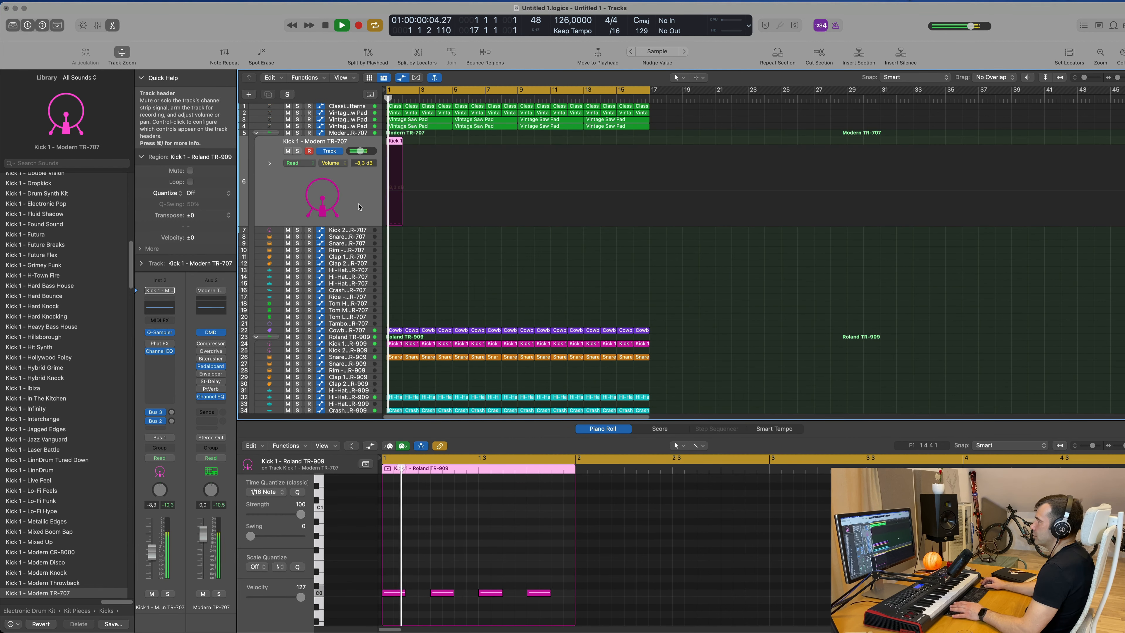
Solo the Kick 1 - Modern TR-707 track and move its four kick notes up to a higher pitch.
left_click(455, 545)
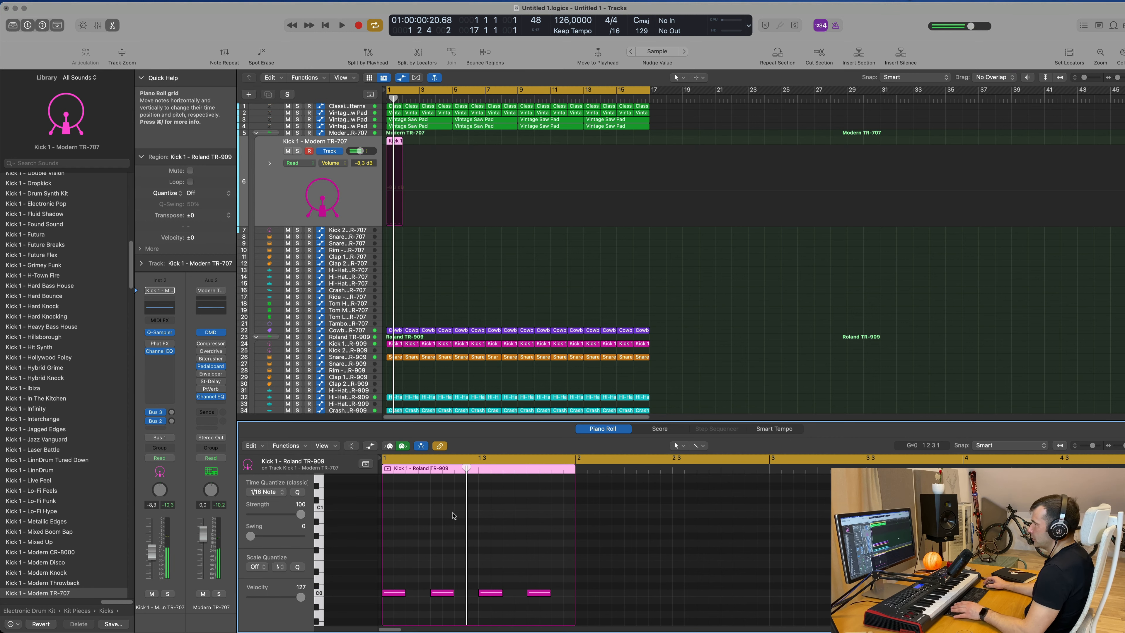
left_click(298, 152)
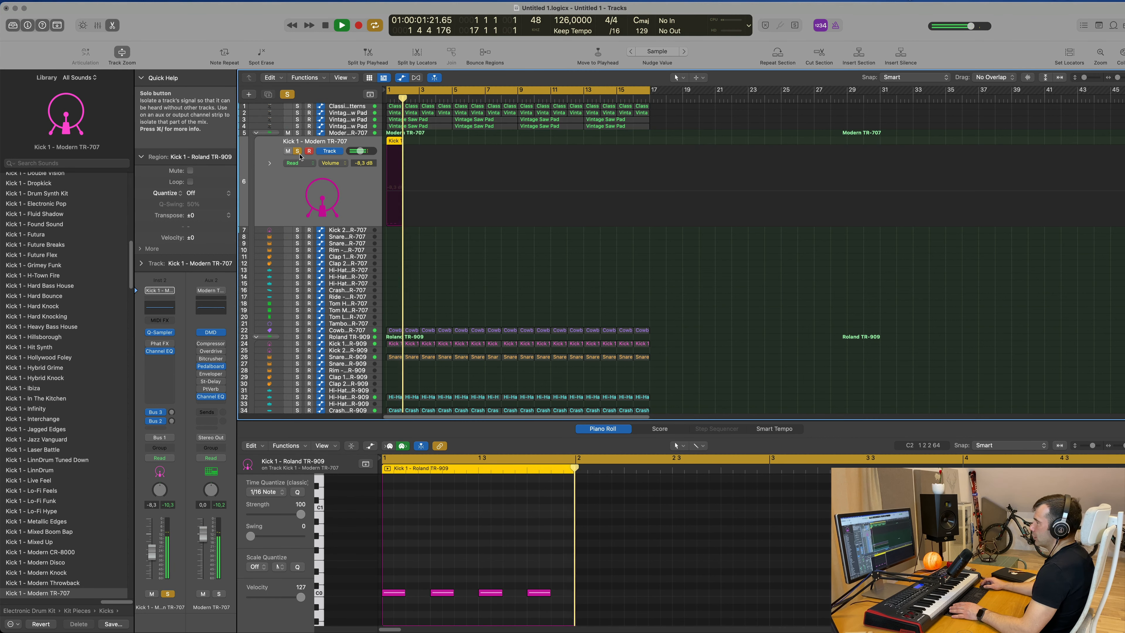
key("space")
left_click(460, 545)
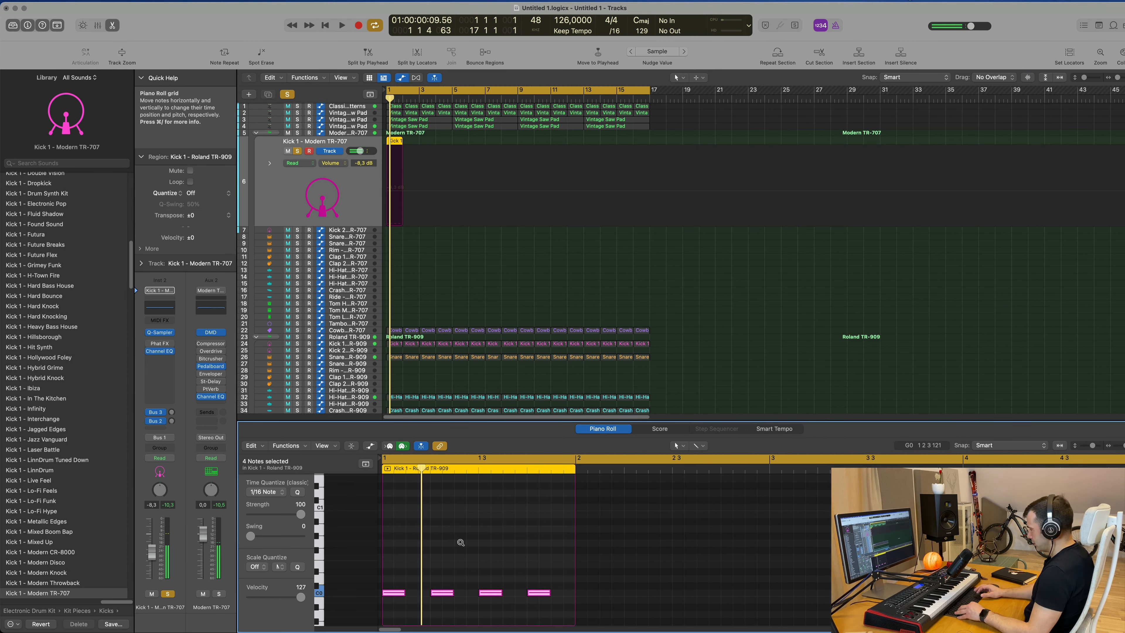
key("space")
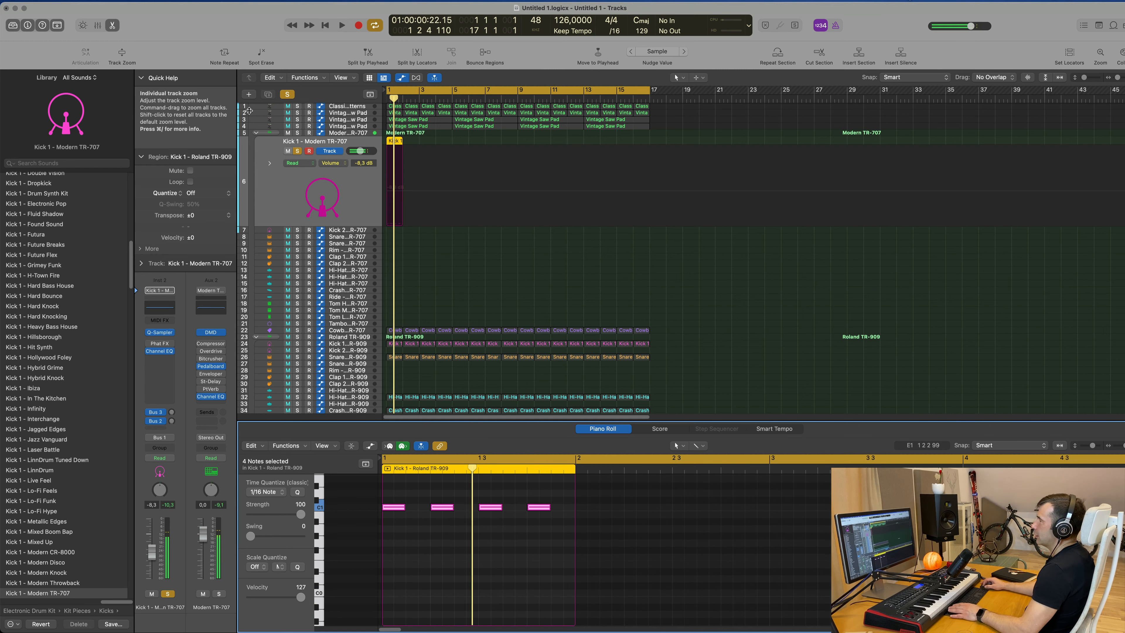
Unsolo the Kick 1 track and move the kick region onto the Kick 2 - Modern TR-707 track.
left_click(298, 152)
key("space")
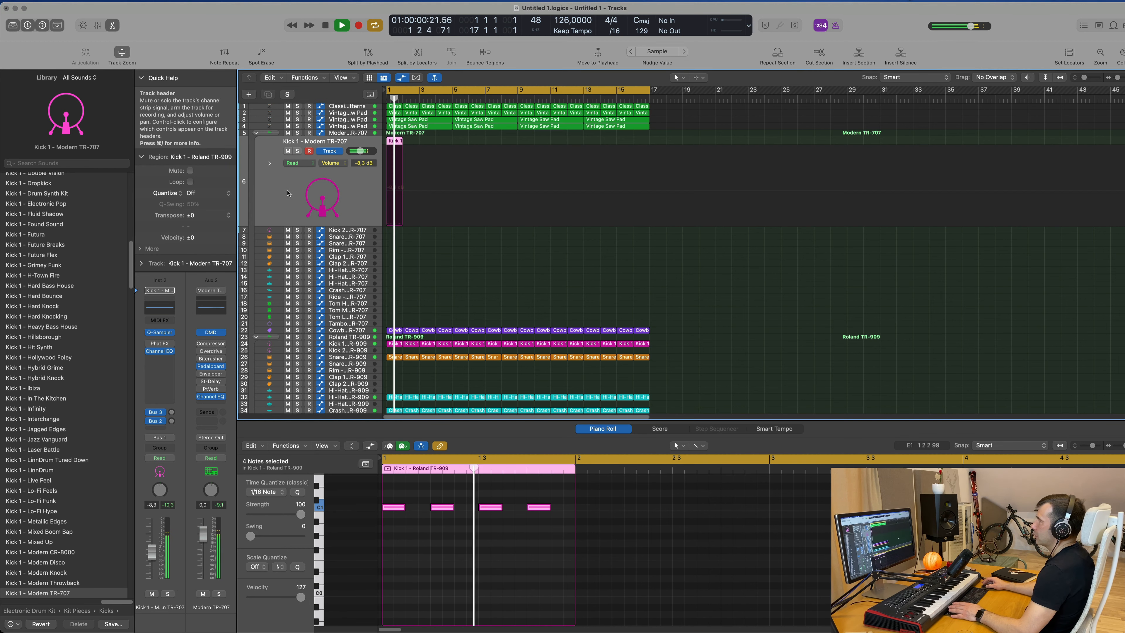
key("space")
key("space")
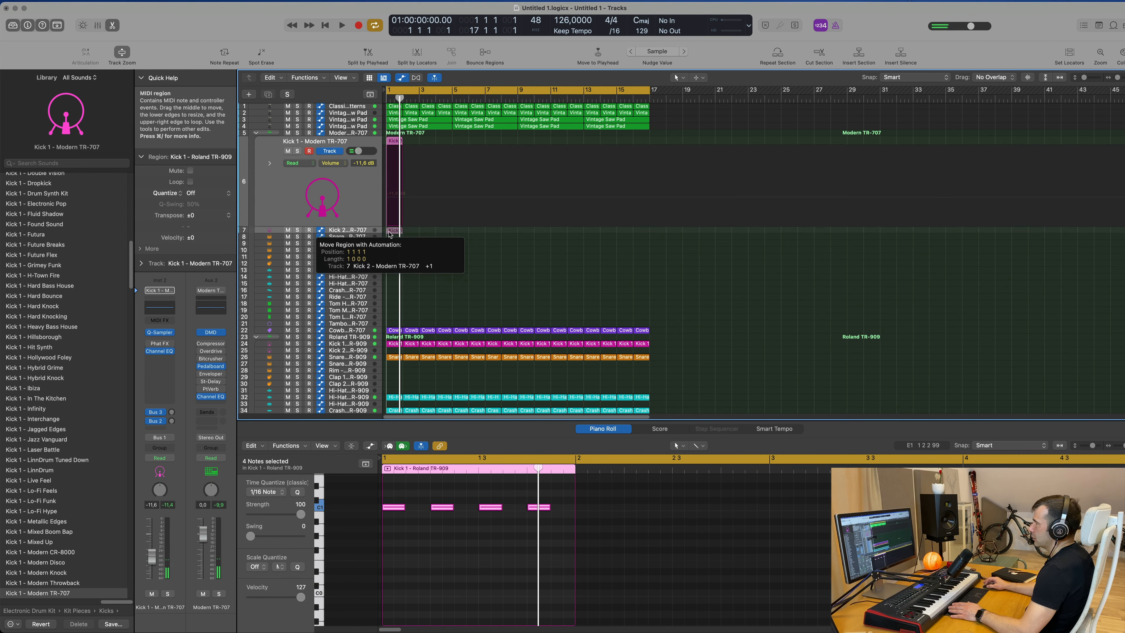
left_click_drag(389, 235, 391, 237)
key("space")
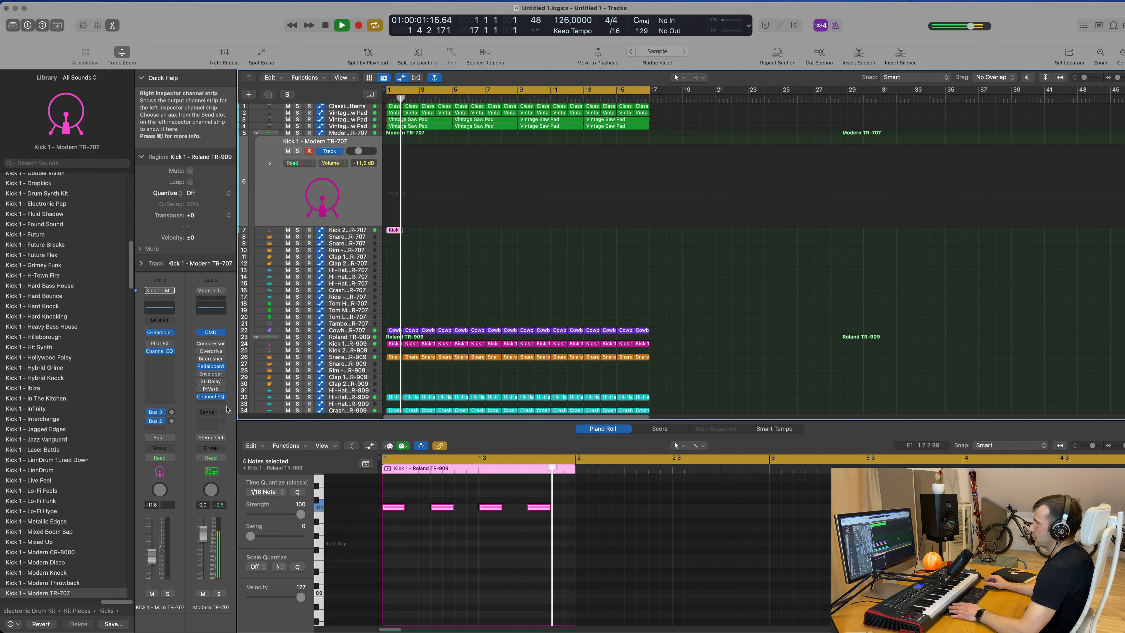
Repeat the kick region on the Kick 2 - Modern TR-707 track so it fills sixteen bars.
left_click(347, 231)
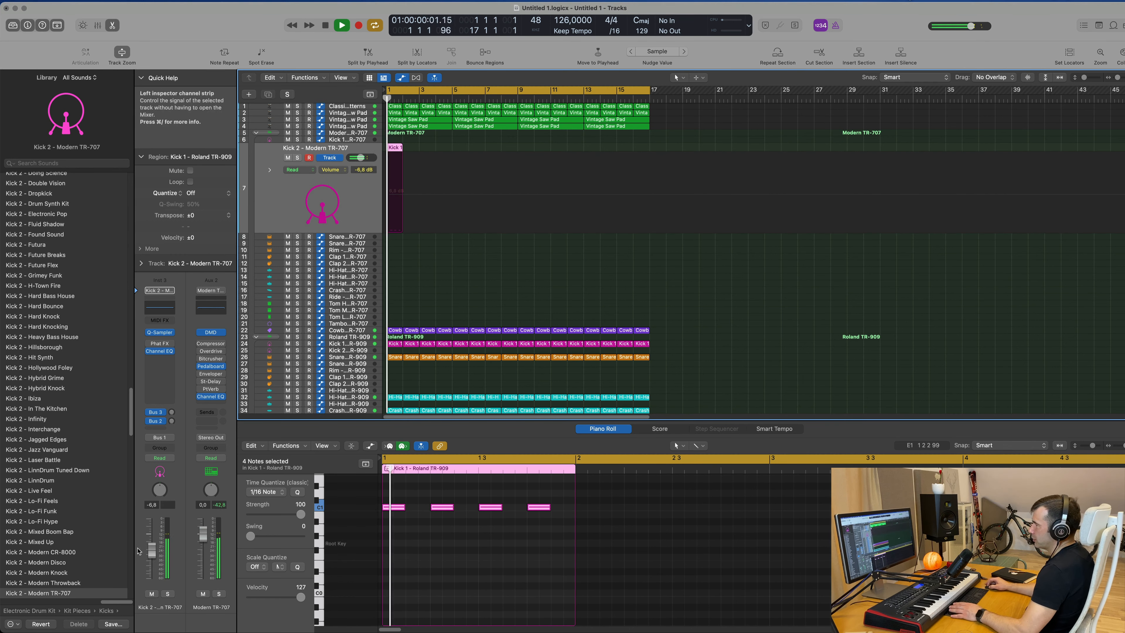
left_click(167, 594)
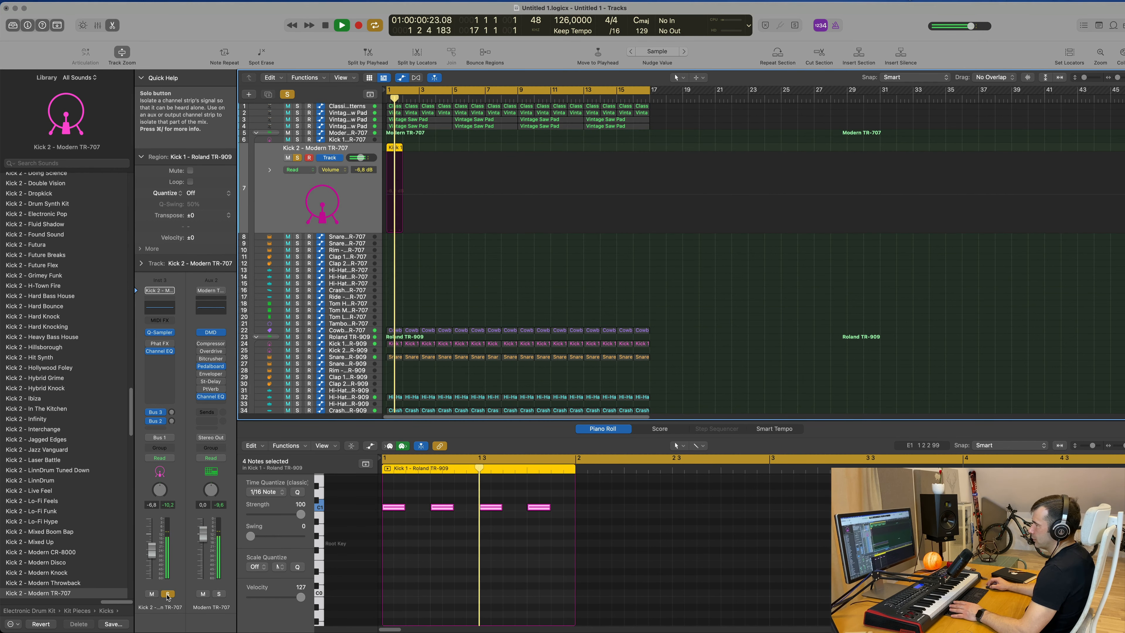
left_click(167, 594)
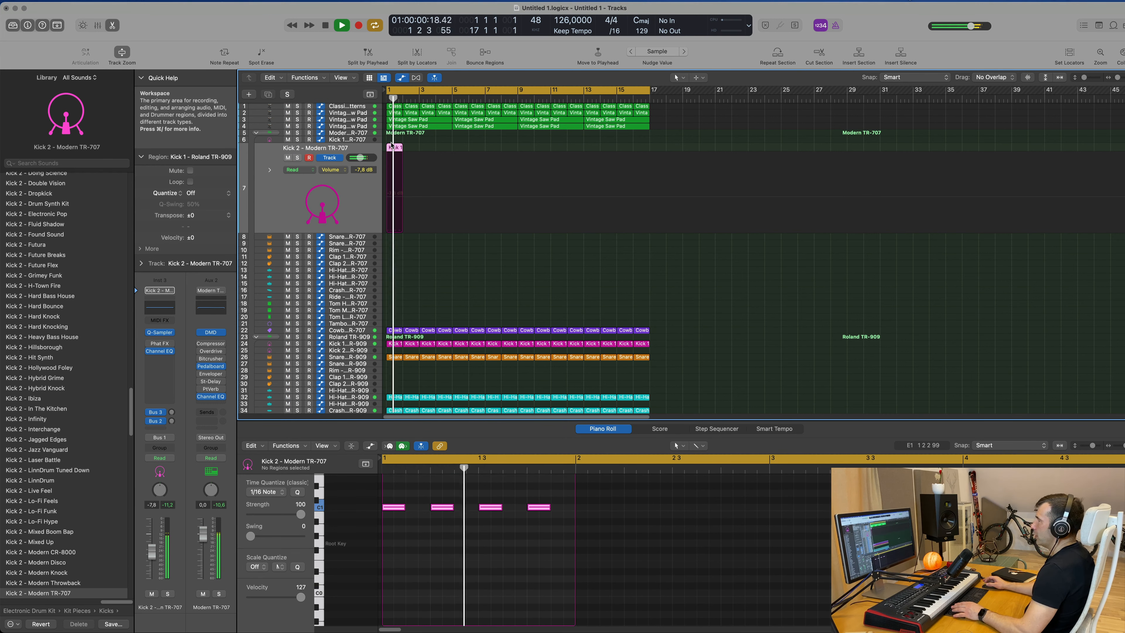
key("super+r")
key("super+r")
key("super+r")
key("super+r")
key("super+r")
key("super+r")
key("super+r")
key("super+r")
key("super+r")
key("super+r")
key("super+r")
key("super+r")
key("super+r")
key("super+r")
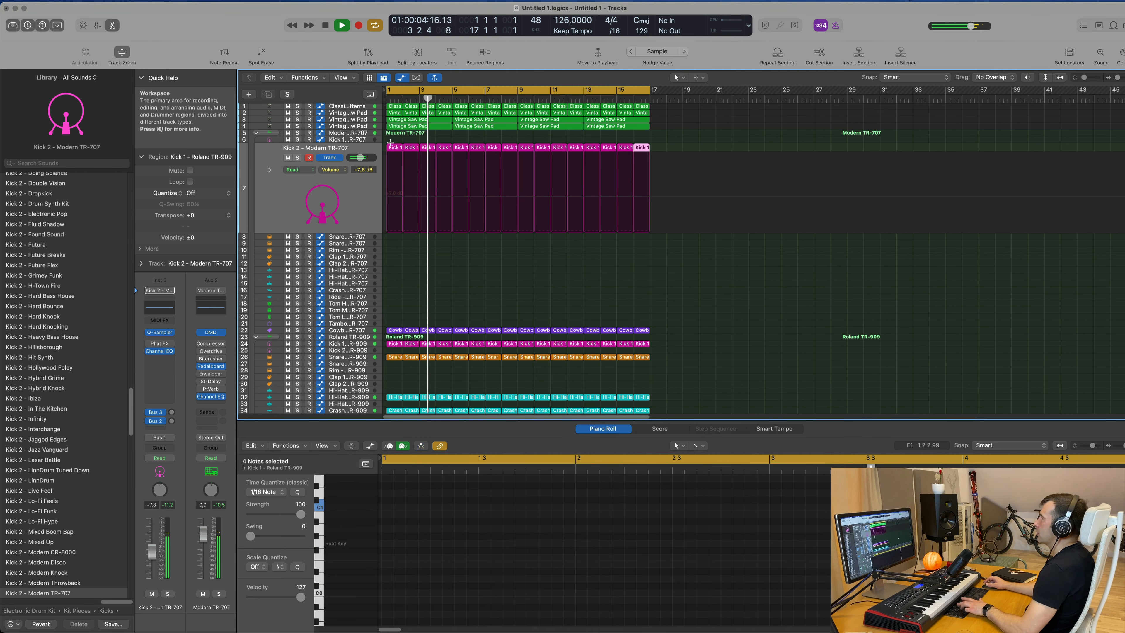
Select all Kick 2 regions and zoom in horizontally to inspect the kick notes.
left_click(338, 207)
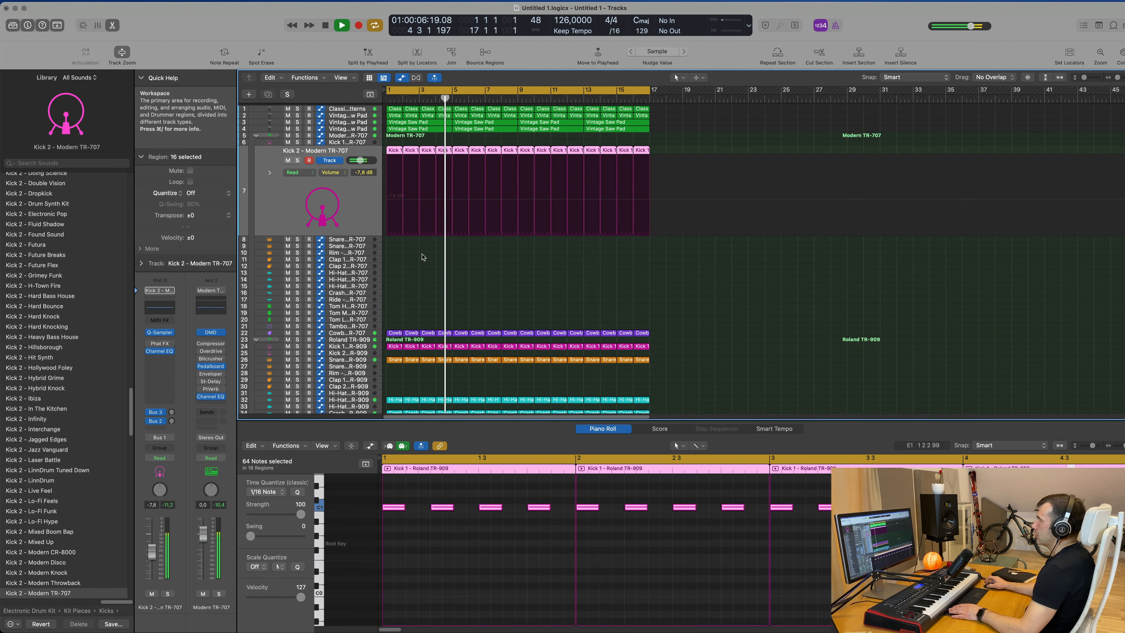
key("super+Right")
key("super+Right")
key("super+Right")
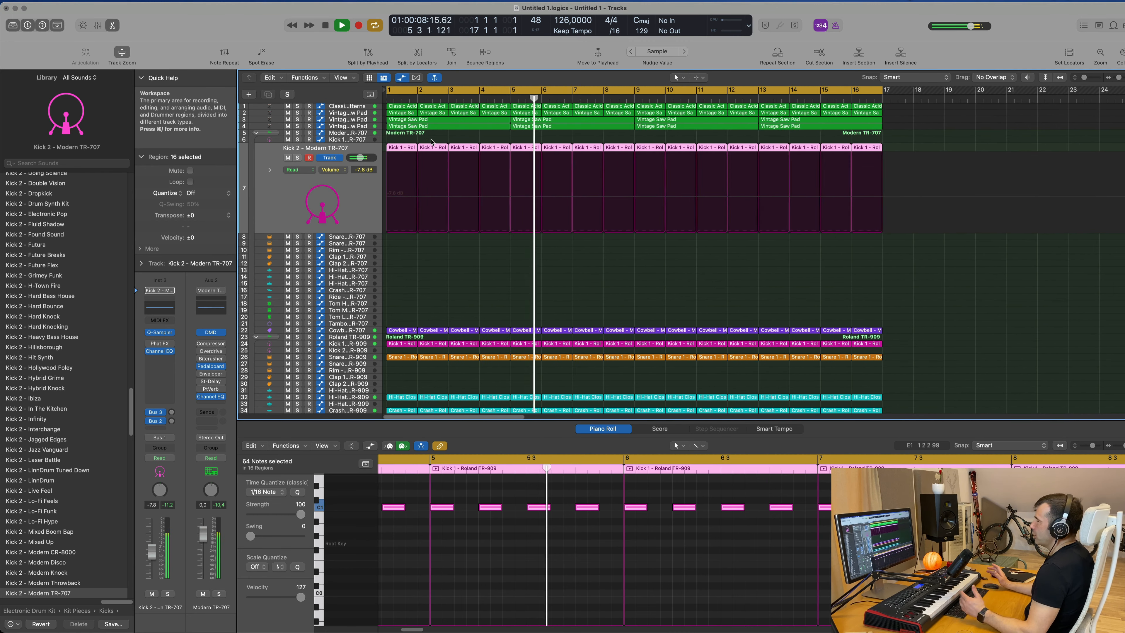
left_click(904, 1)
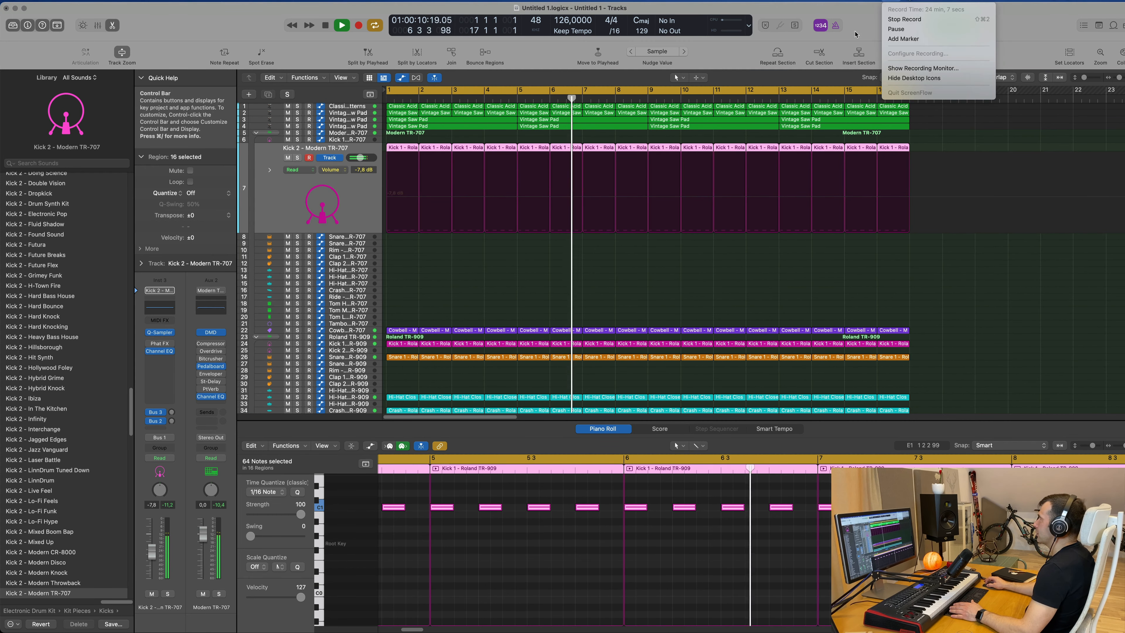
left_click(903, 1)
scroll(762, 169, "up", 5)
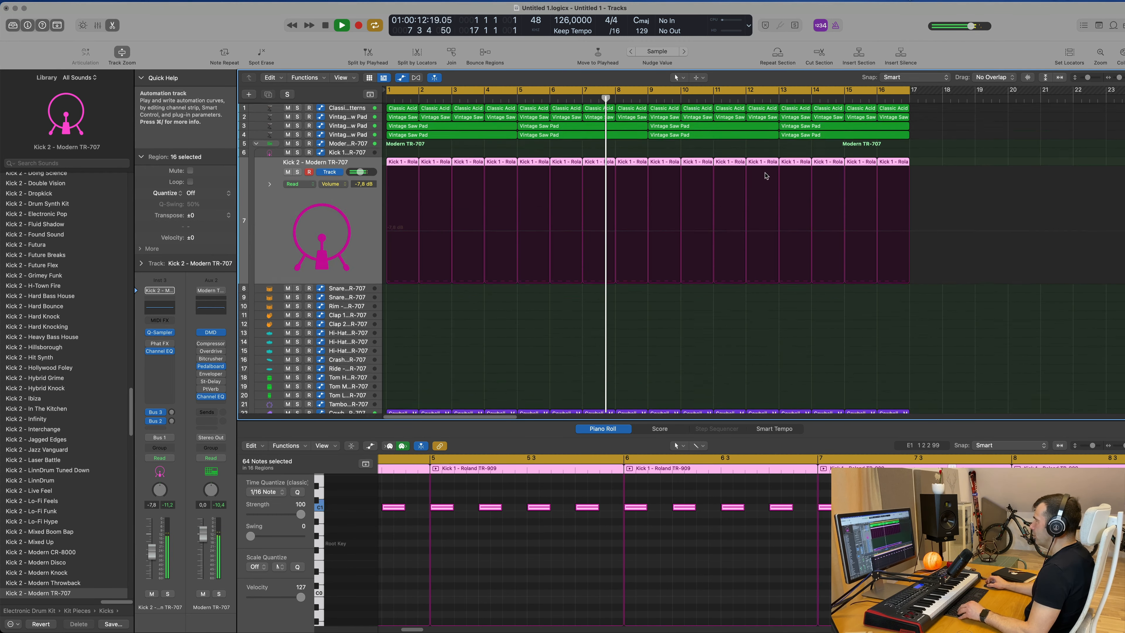
scroll(753, 173, "left", 3)
scroll(753, 173, "left", 4)
scroll(595, 151, "right", 3)
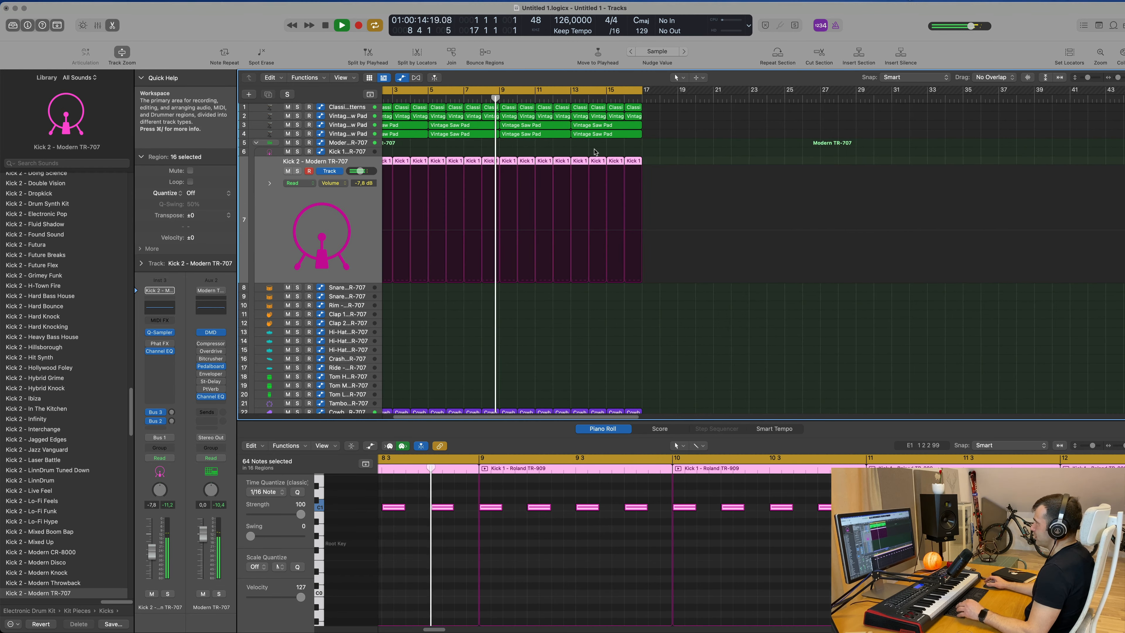